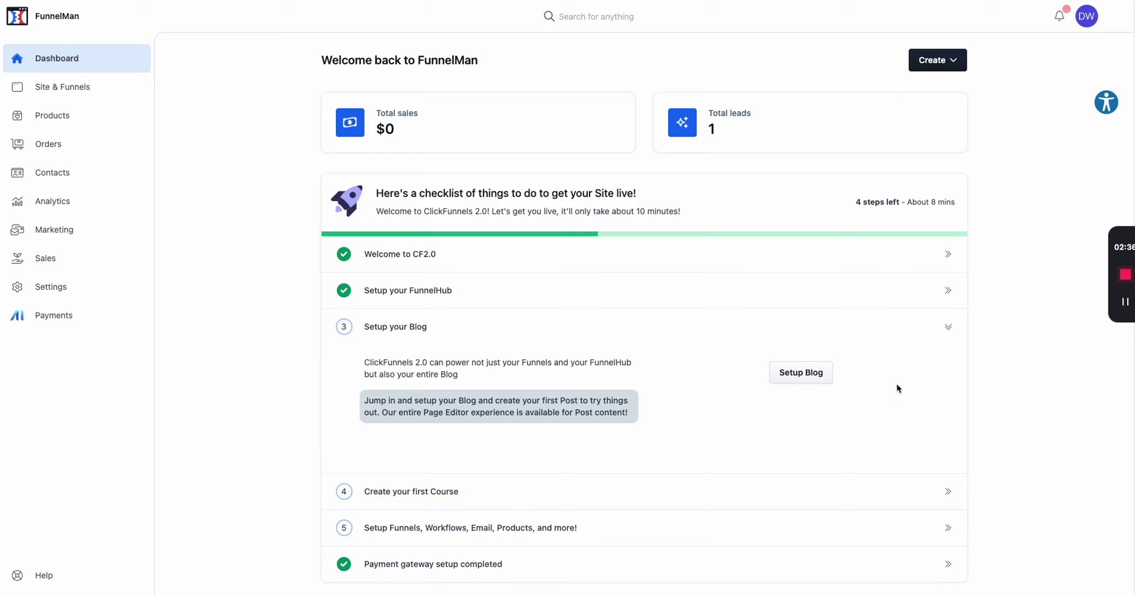
- Launch blog setup from the Setup your Blog step of the dashboard checklist
left_click(800, 380)
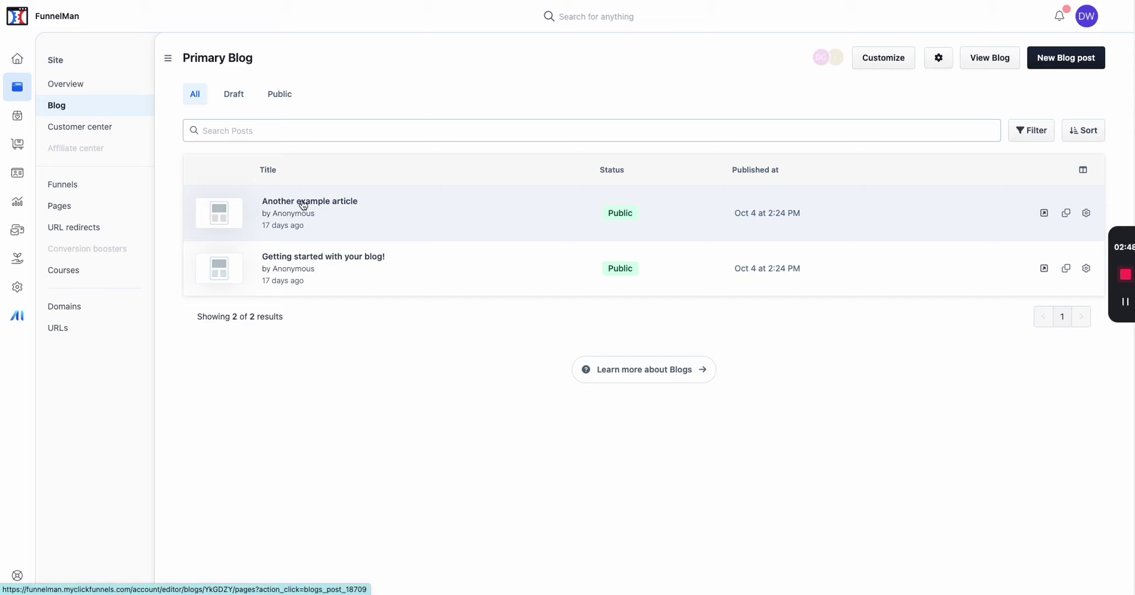
- Open an example post in the template editor, review it, and open the header section for editing
left_click(319, 257)
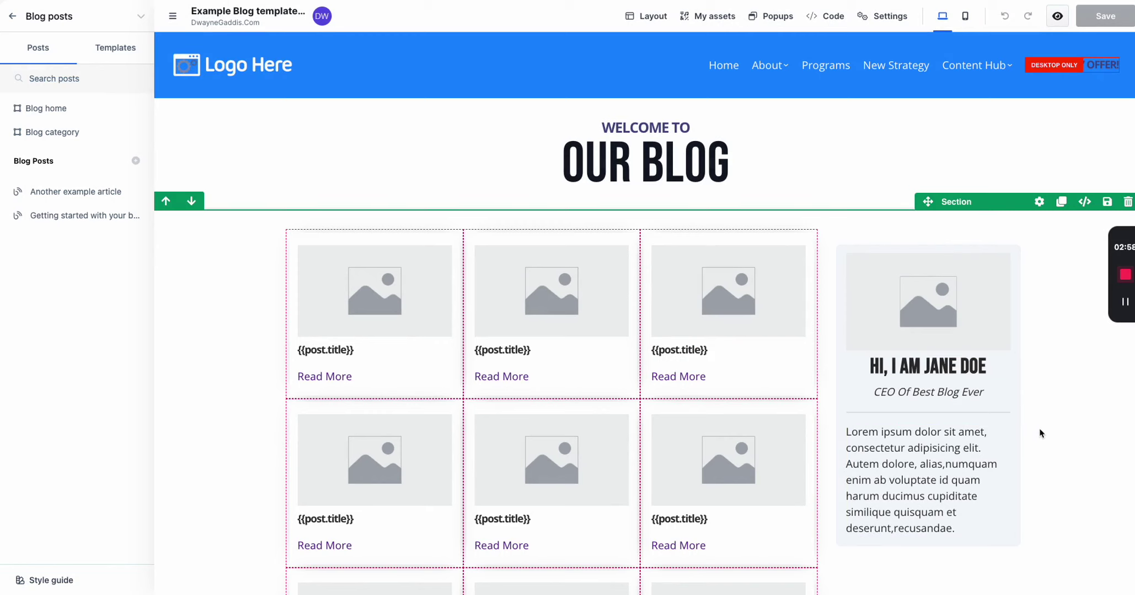
scroll(1075, 442, "down", 1)
scroll(1076, 441, "down", 7)
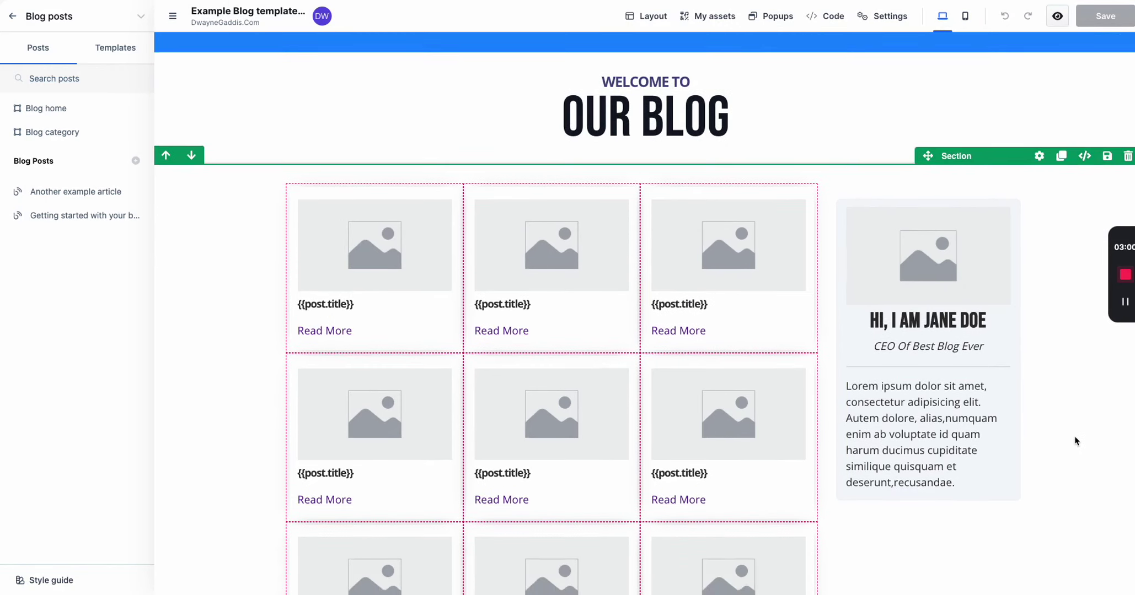
scroll(1076, 441, "down", 4)
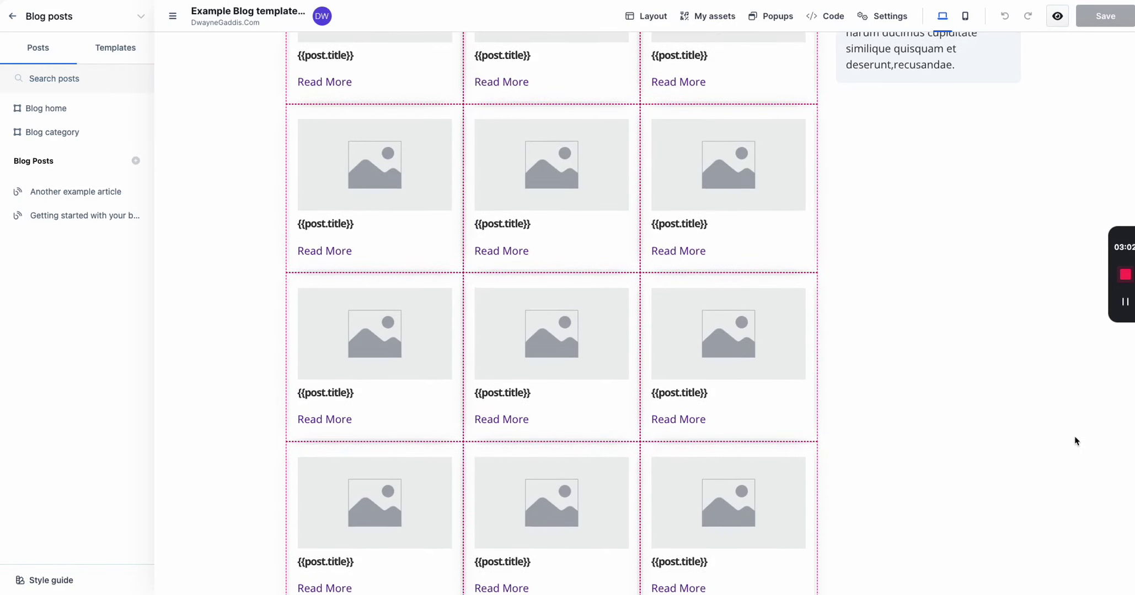
scroll(1076, 441, "down", 9)
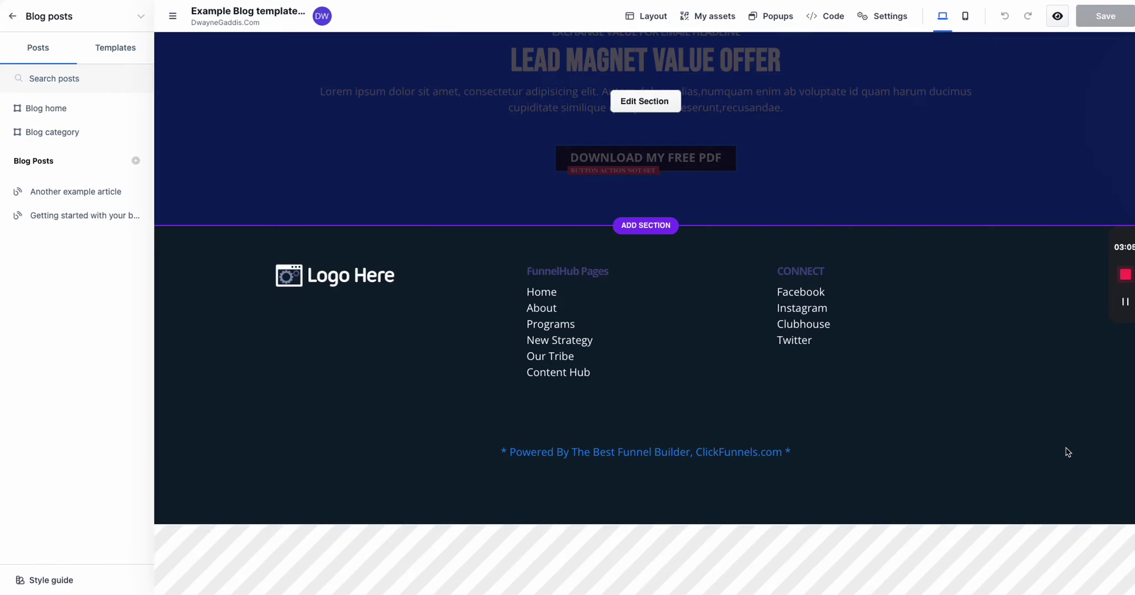
scroll(767, 453, "up", 14)
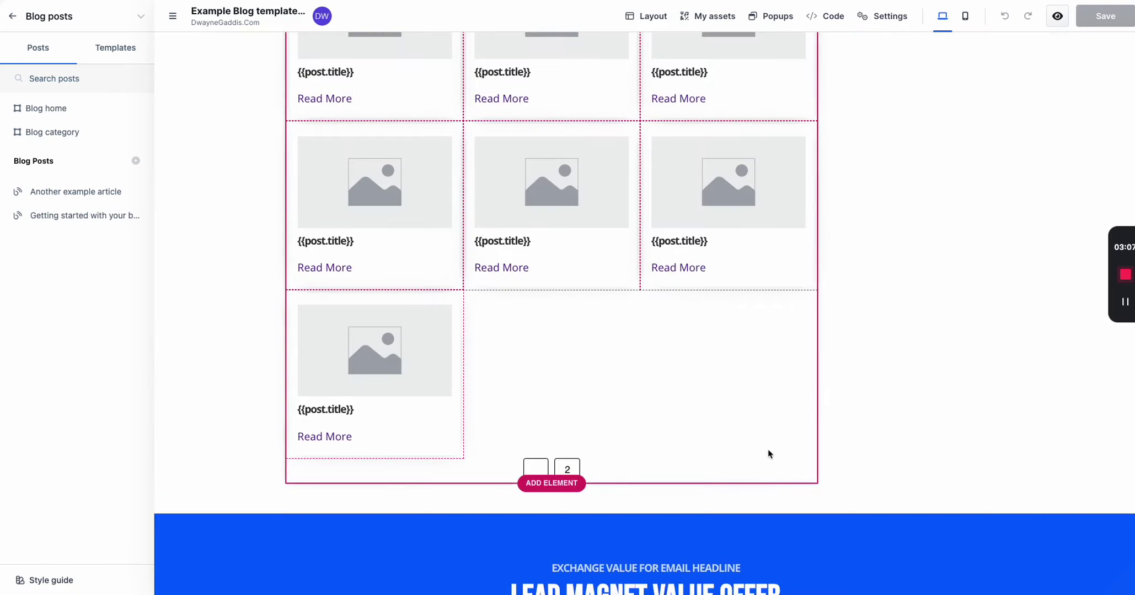
scroll(768, 454, "up", 6)
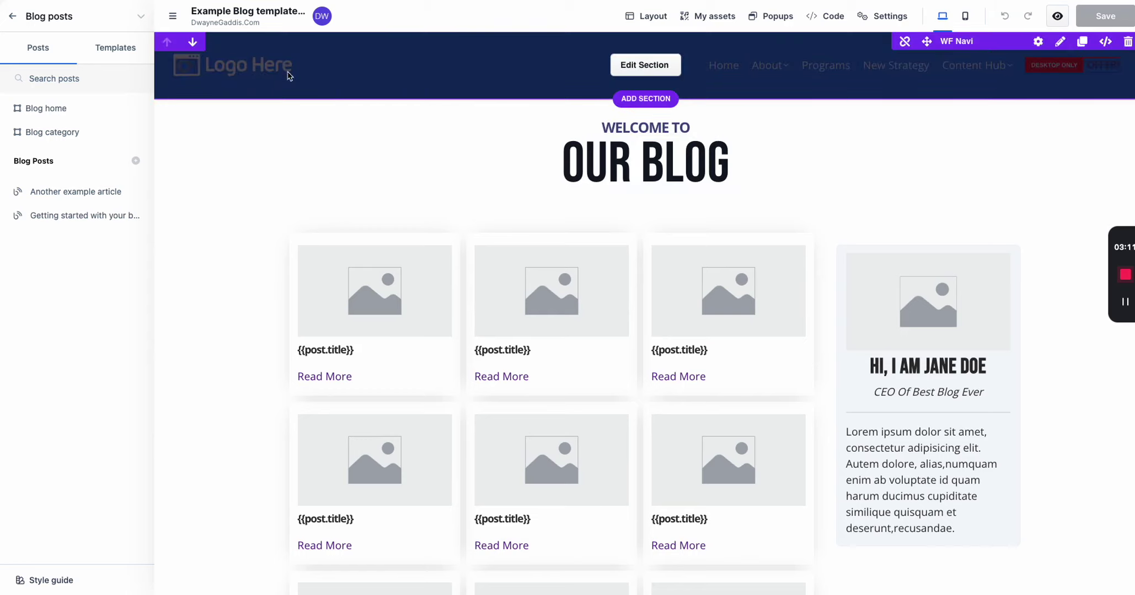
left_click(660, 67)
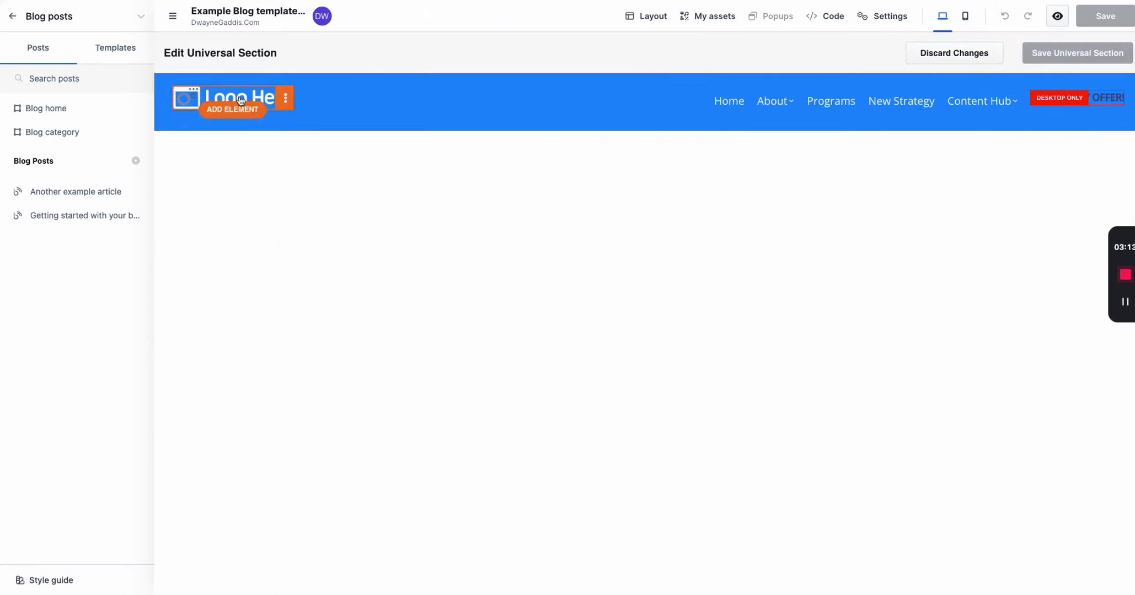
- Replace the header's Logo Here placeholder with the name logo from the Image gallery
left_click(243, 106)
left_click(1027, 263)
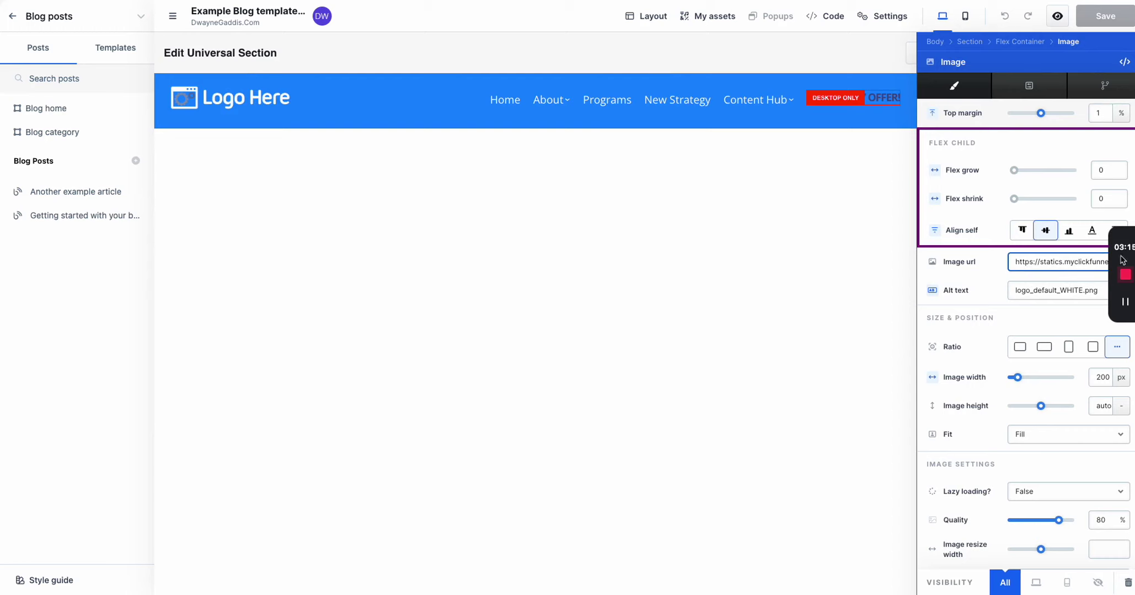
scroll(1107, 170, "down", 2)
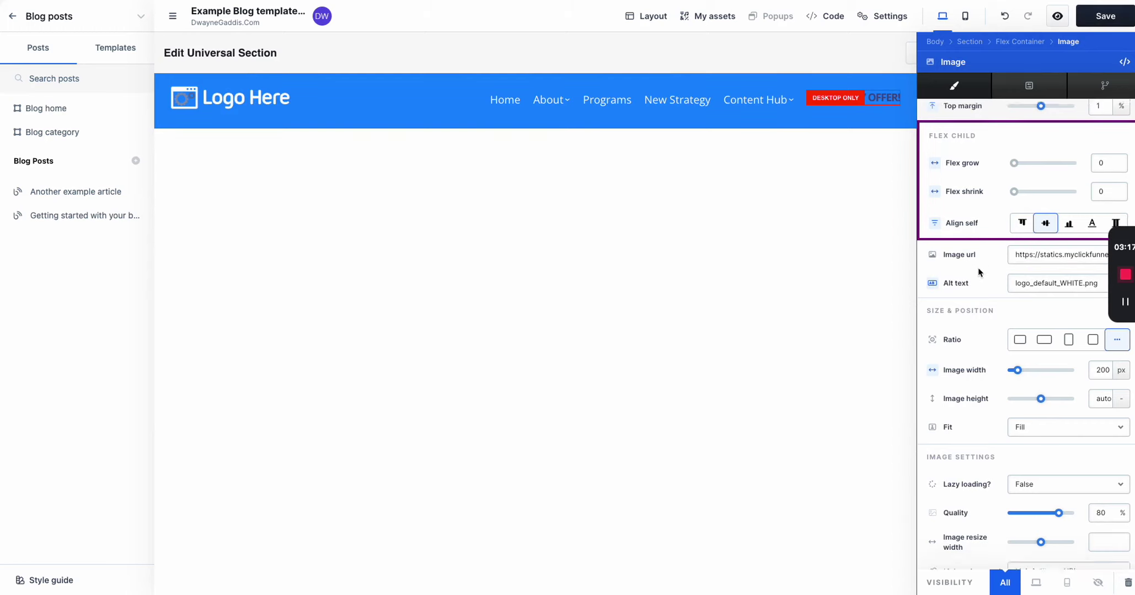
left_click(1120, 204)
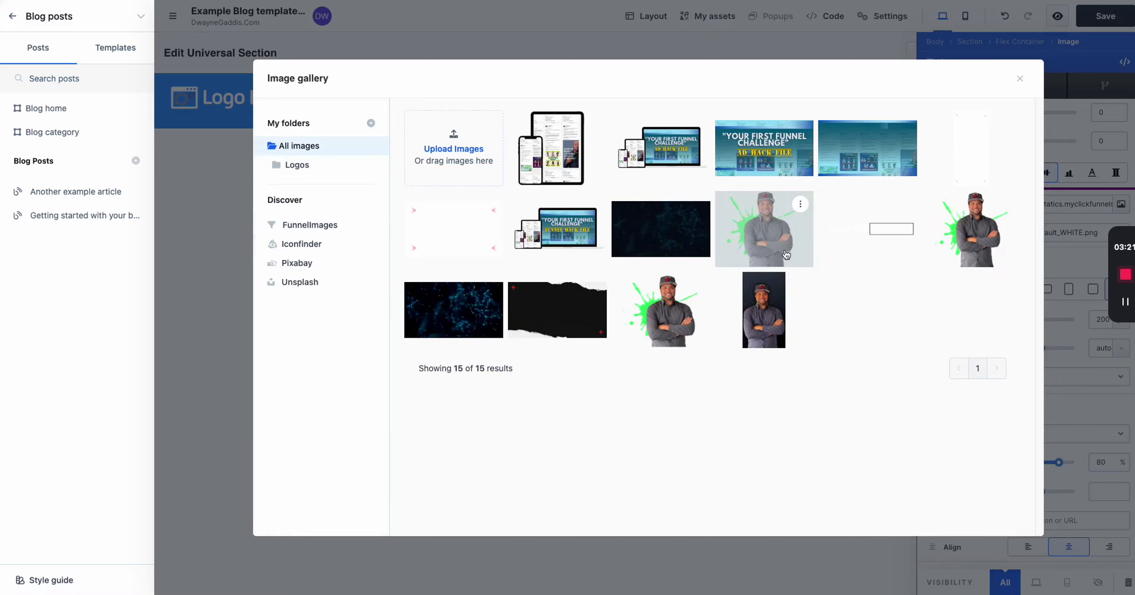
left_click(898, 242)
left_click(236, 289)
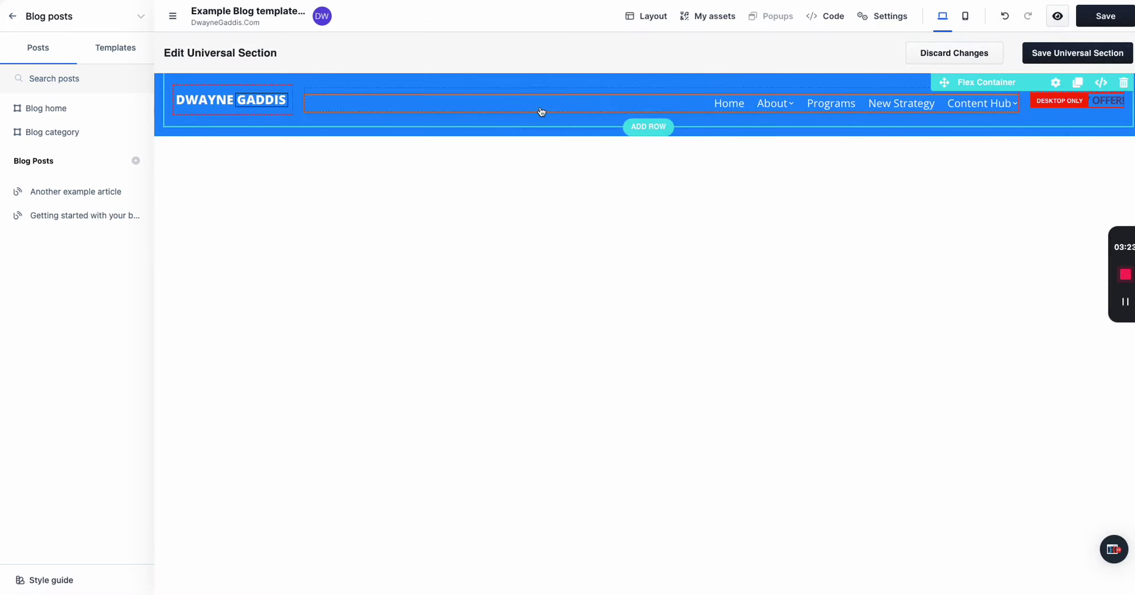
left_click(603, 212)
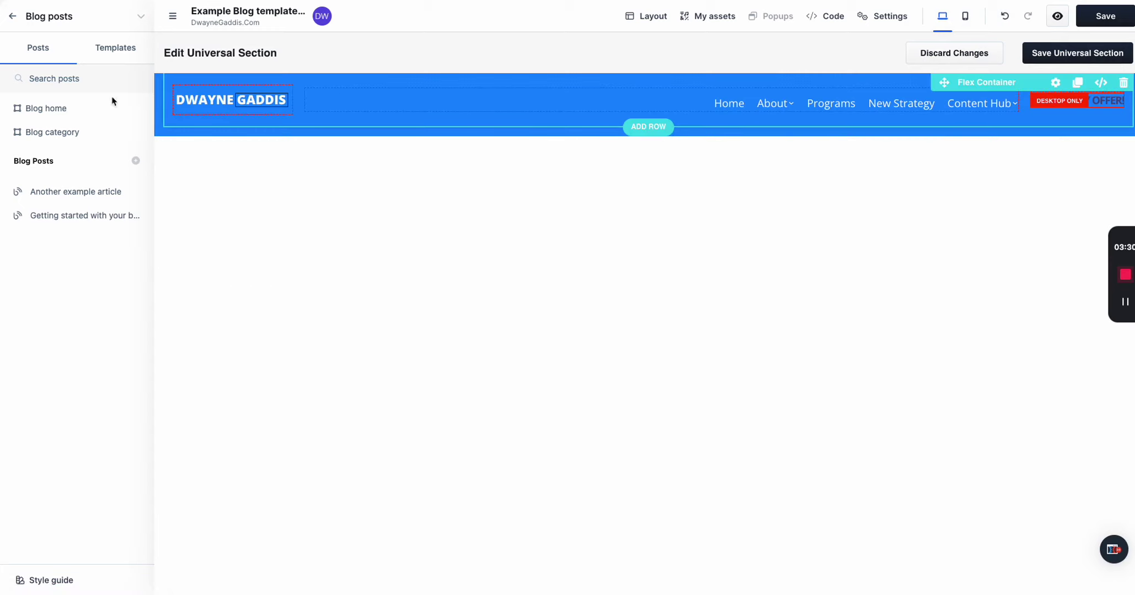
- Save the header section and put the owner's name into the sidebar greeting headline
left_click(1079, 56)
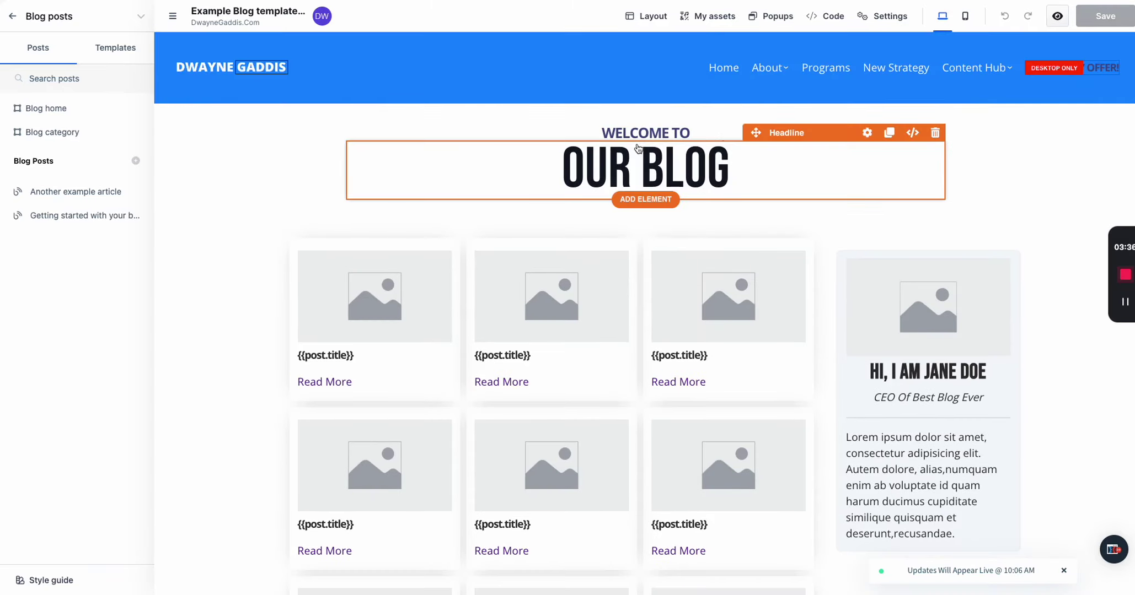
scroll(799, 191, "down", 1)
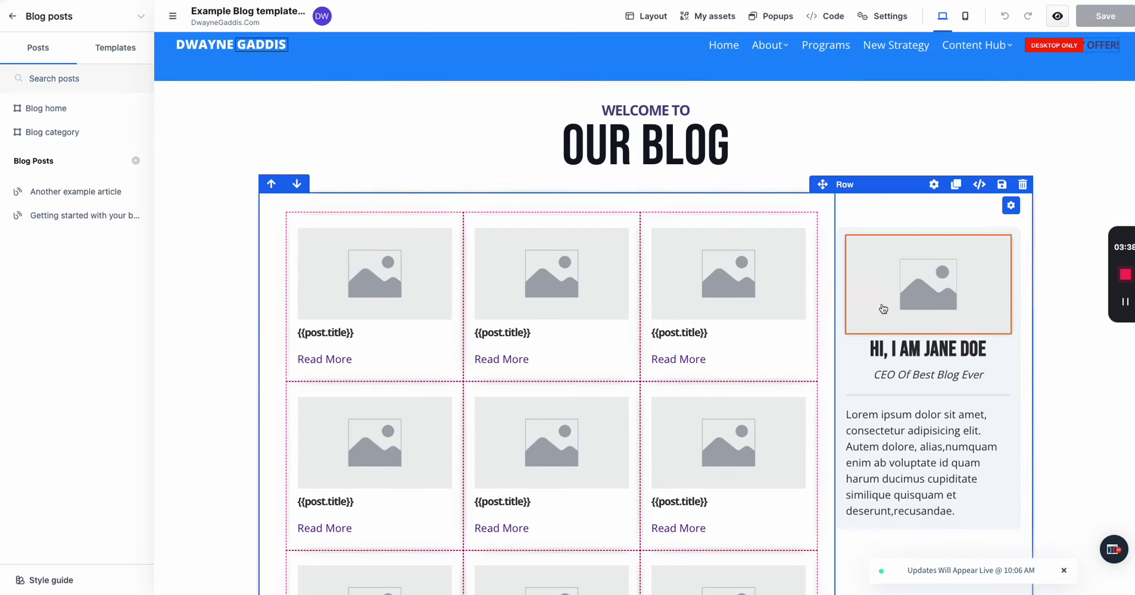
left_click(964, 351)
left_click(1006, 355)
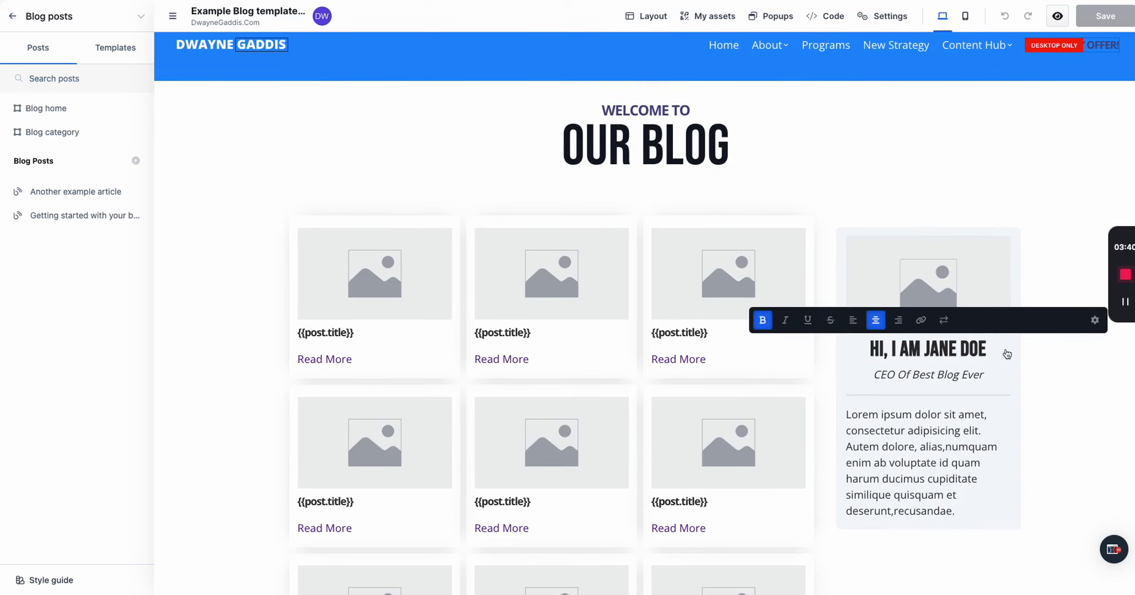
double_click(975, 348)
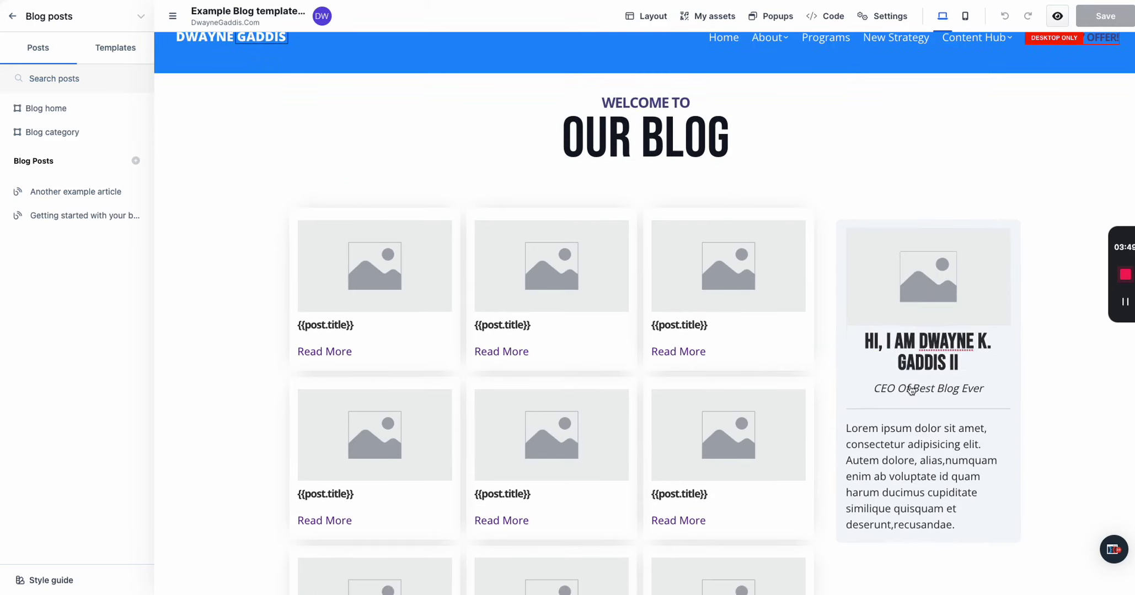
left_click(912, 389)
- Change the sidebar subtitle from 'CEO Of Best Blog Ever' to 'Funnel Man'
double_click(913, 389)
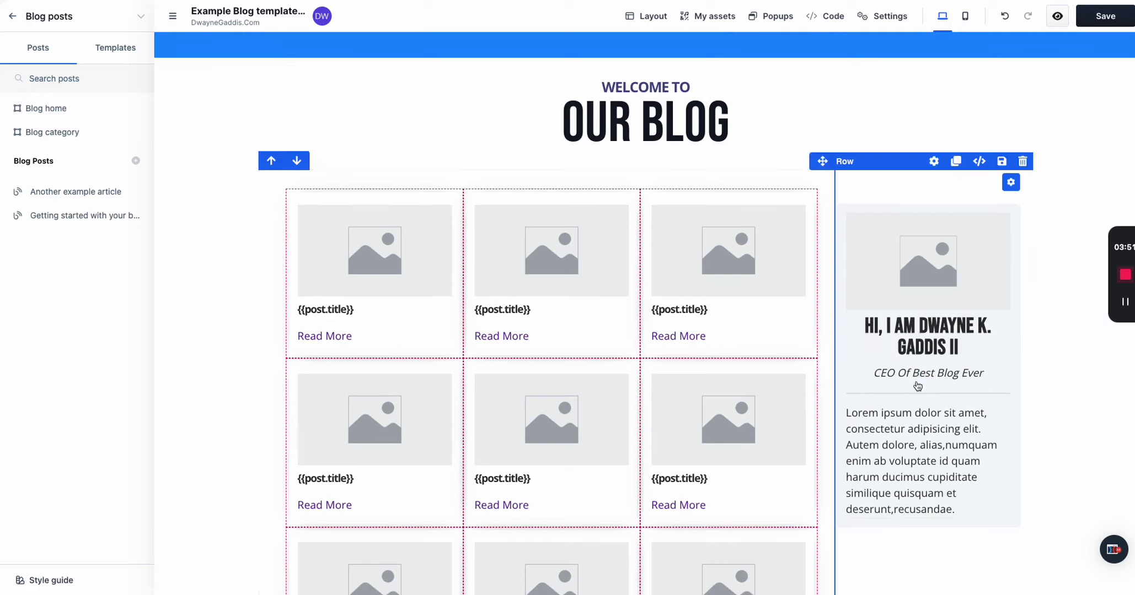
left_click(962, 388)
double_click(962, 387)
triple_click(962, 387)
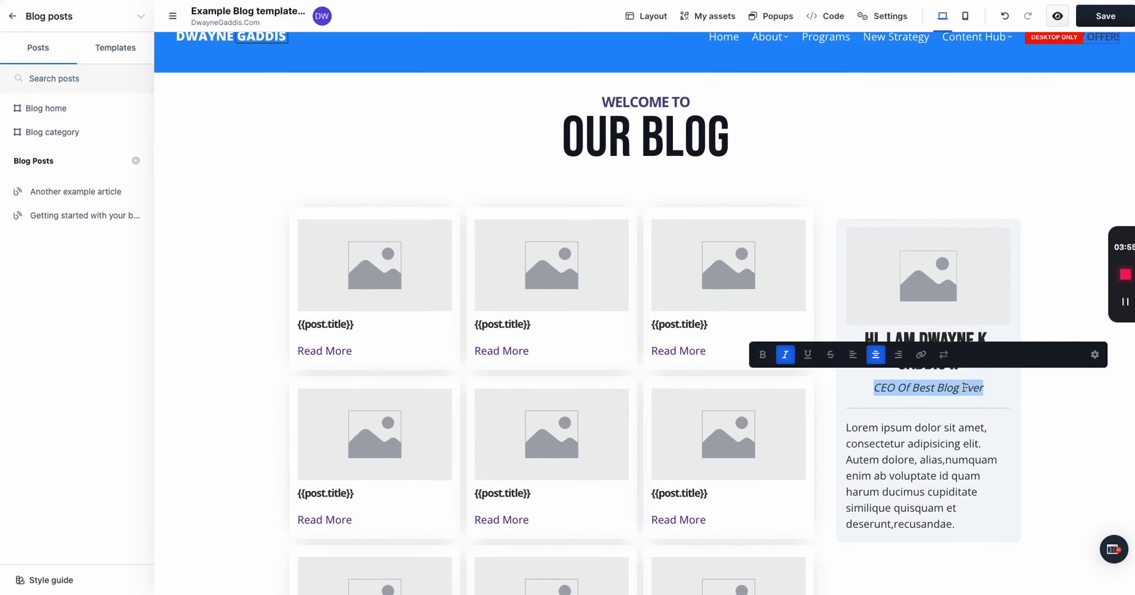
type("Funnel Man")
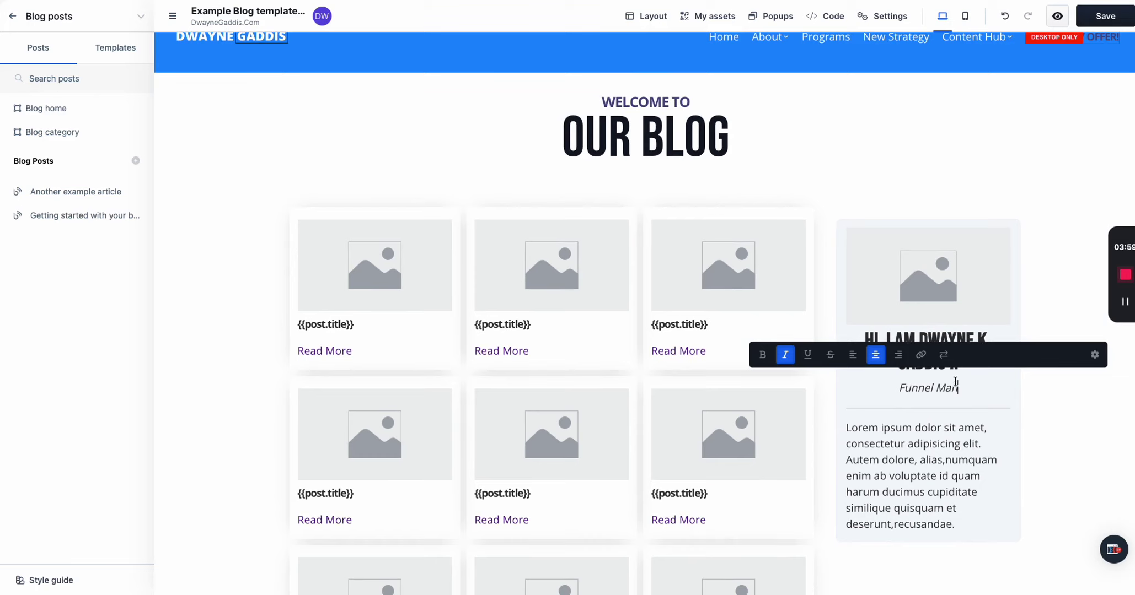
left_click(928, 488)
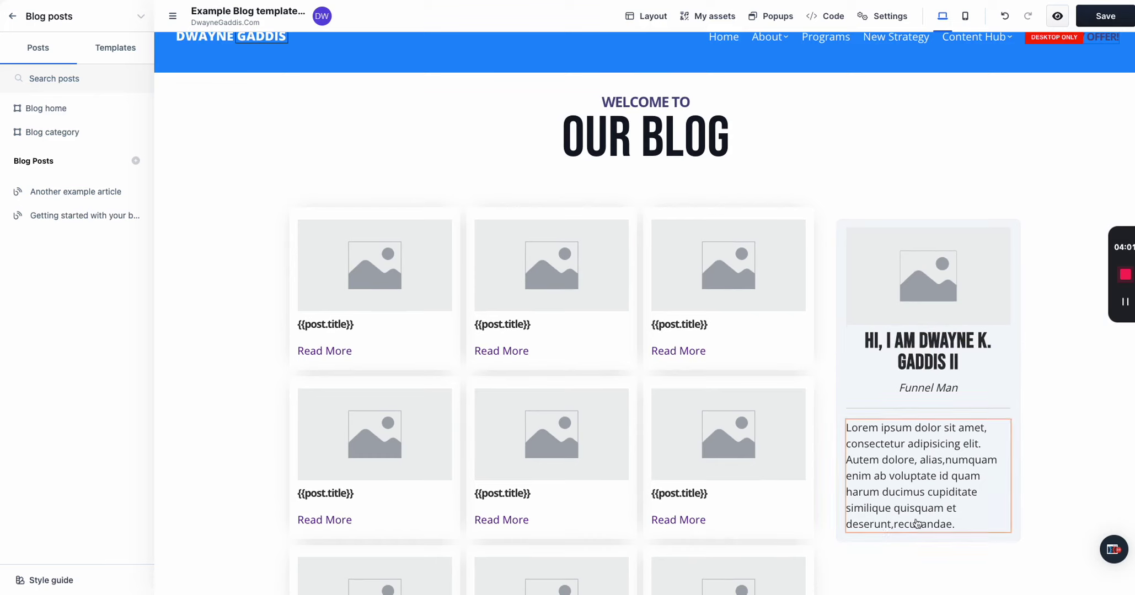
- Replace the sidebar profile image with a green-splash portrait from the Image gallery
scroll(930, 483, "down", 1)
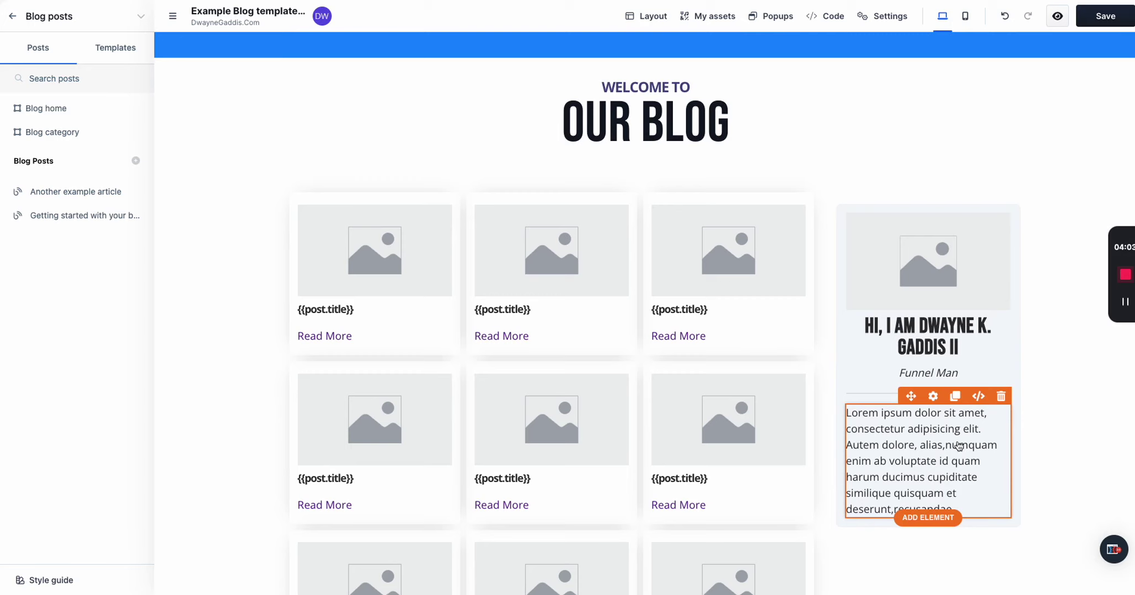
left_click(932, 281)
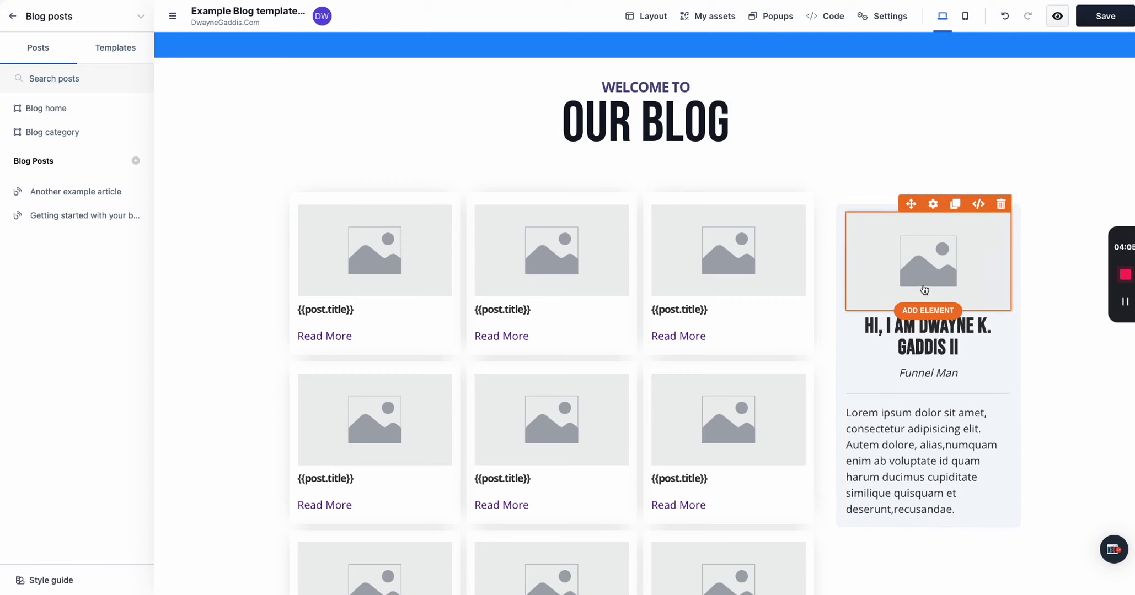
left_click(1122, 141)
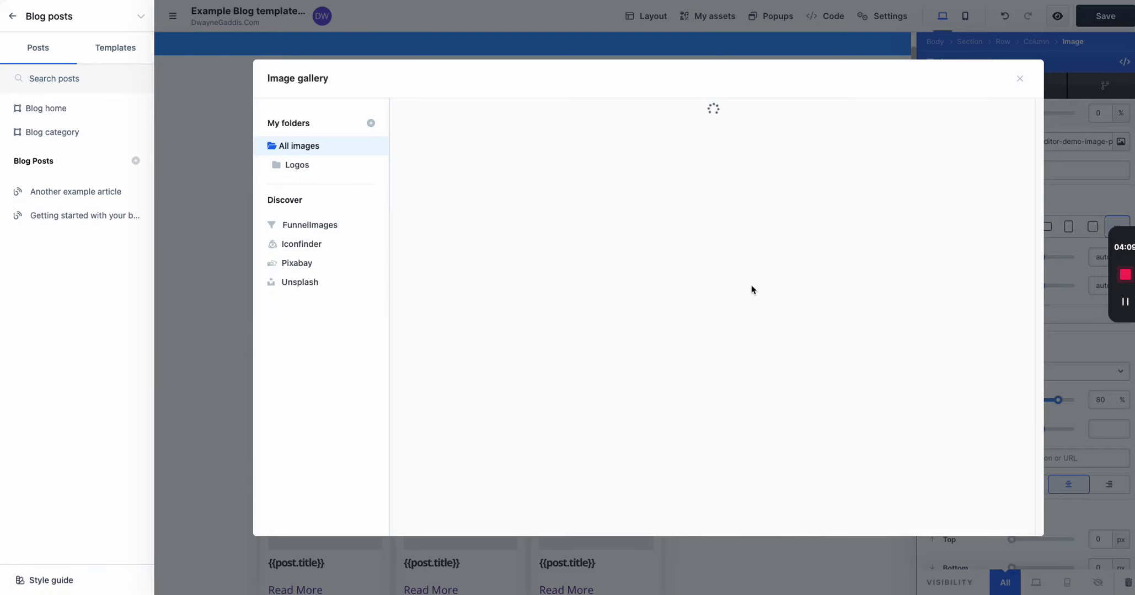
left_click(763, 237)
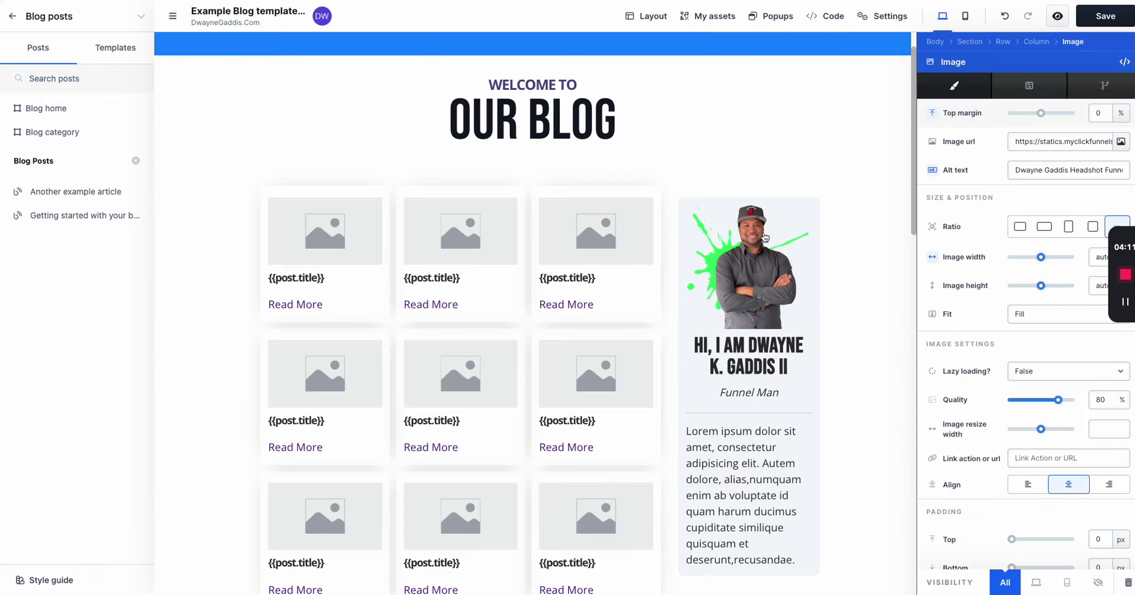
scroll(1106, 208, "down", 1)
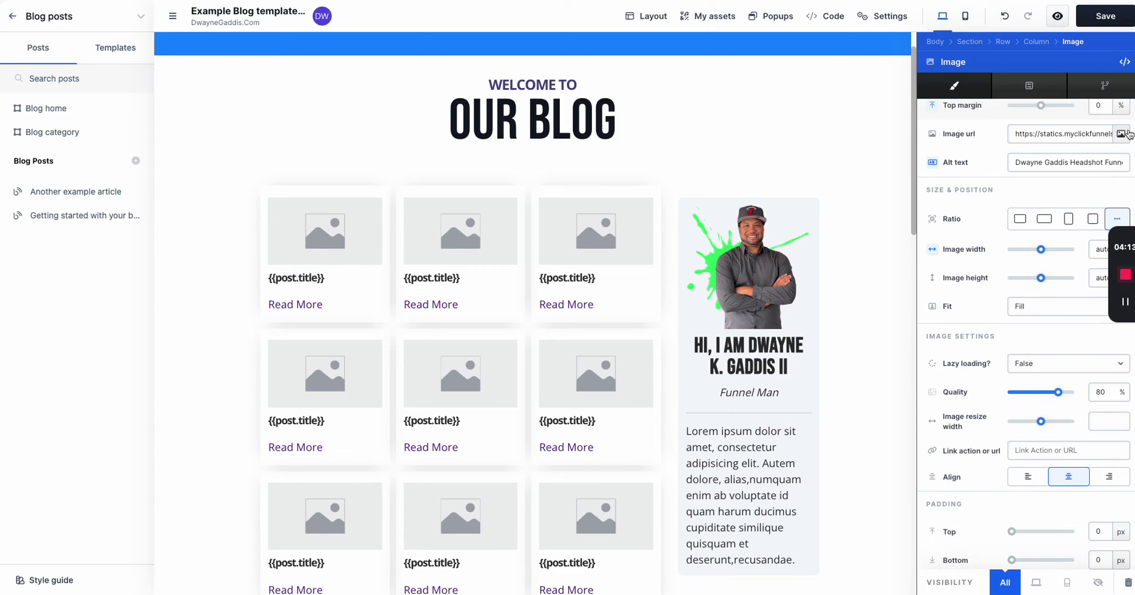
left_click(1123, 135)
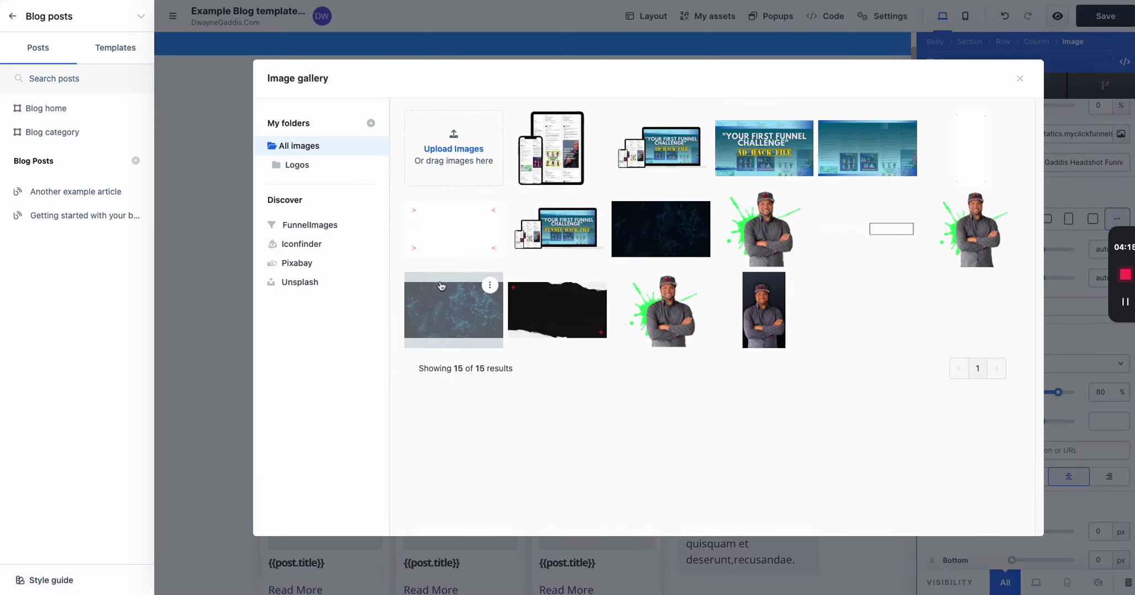
left_click(704, 331)
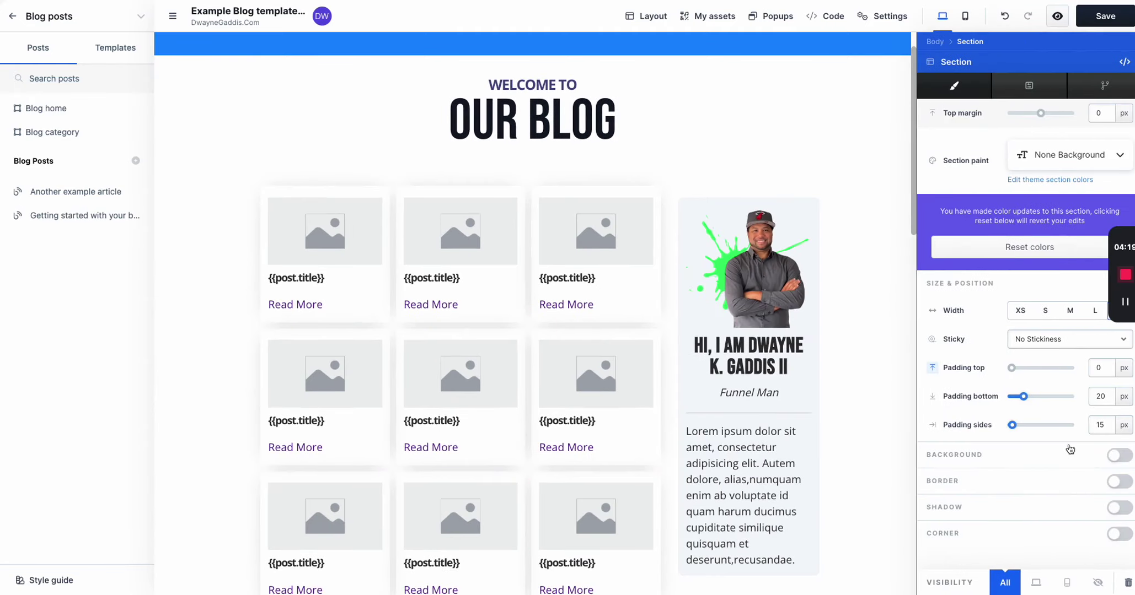
left_click(767, 463)
- Rewrite the sidebar bio: digital biz player helping people build dream businesses and avoid gooroo money sinks
scroll(916, 438, "down", 4)
scroll(920, 435, "up", 1)
triple_click(902, 262)
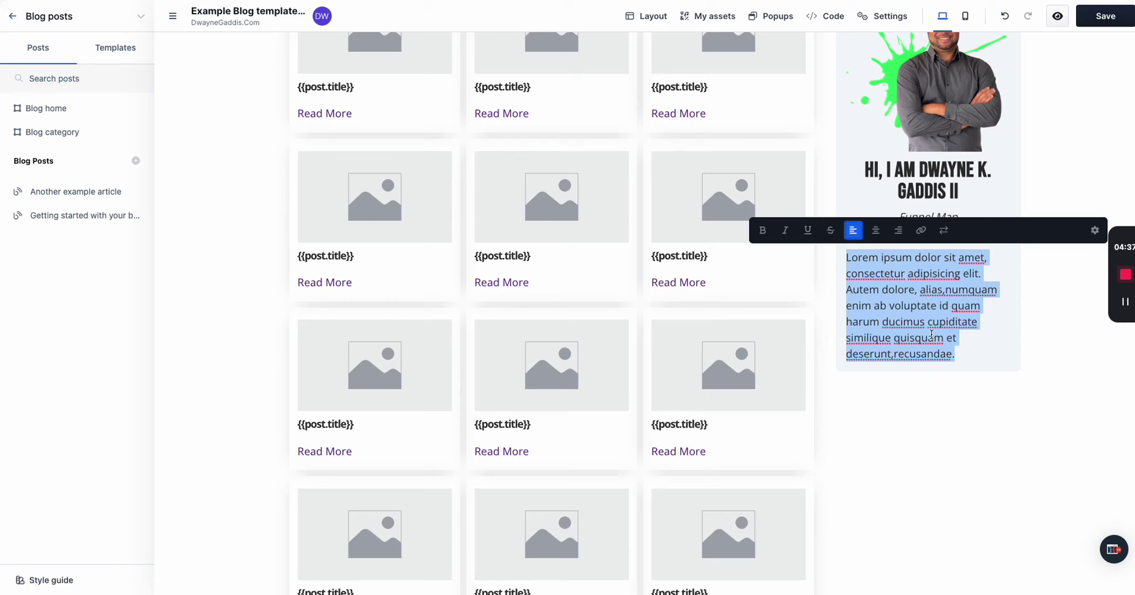
type("I'm a dig")
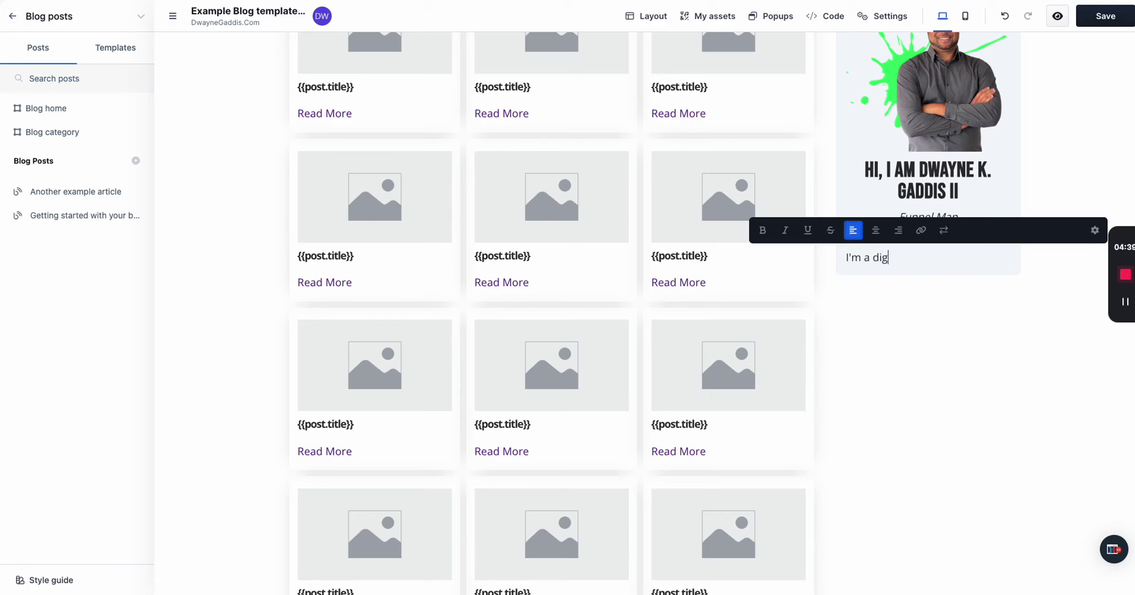
type("ital biz player helping people create their dream")
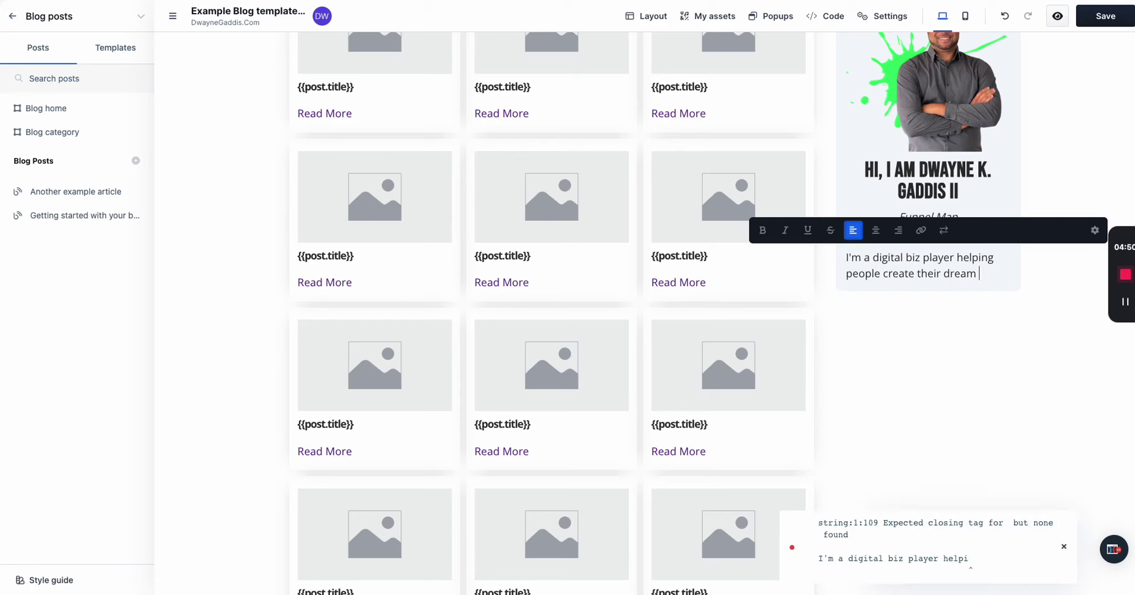
type(" digitalm")
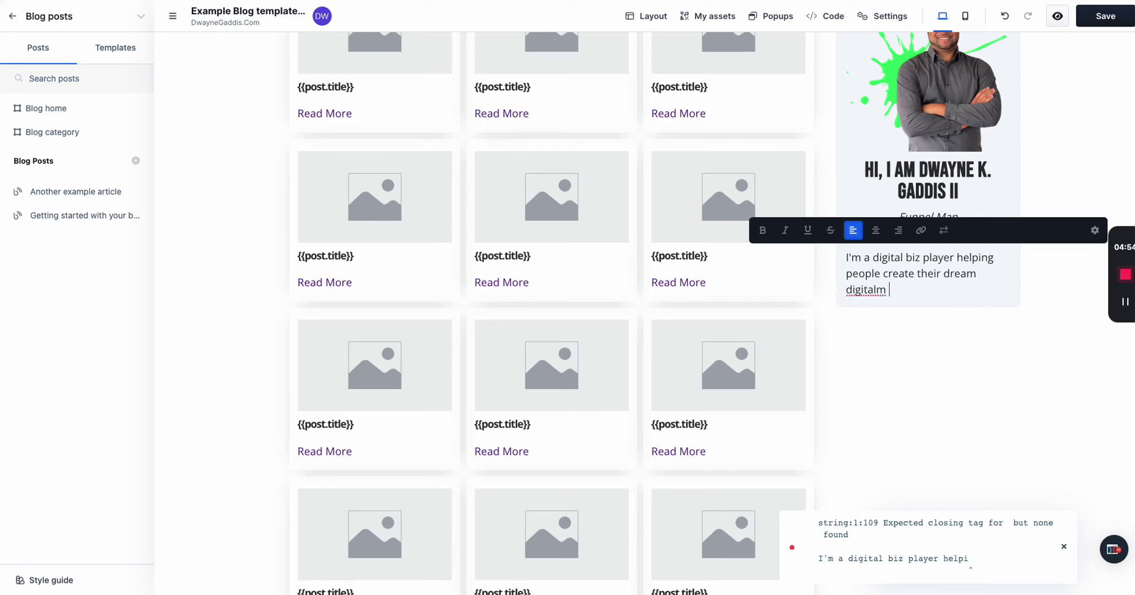
key("BackSpace")
key("BackSpace")
key("BackSpace")
type("l")
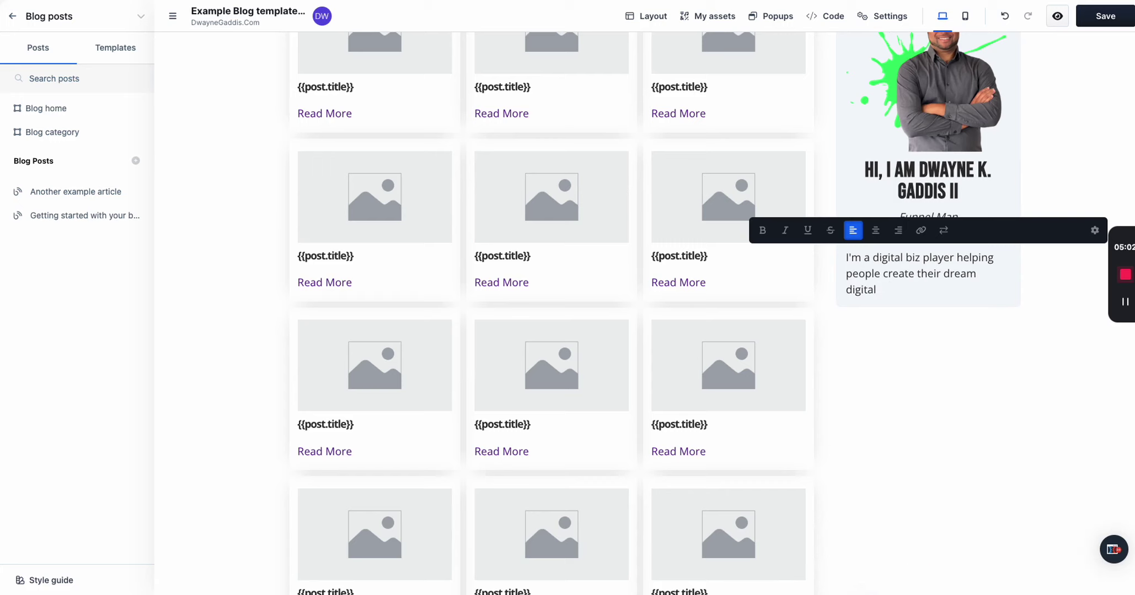
type("business and avoid goo")
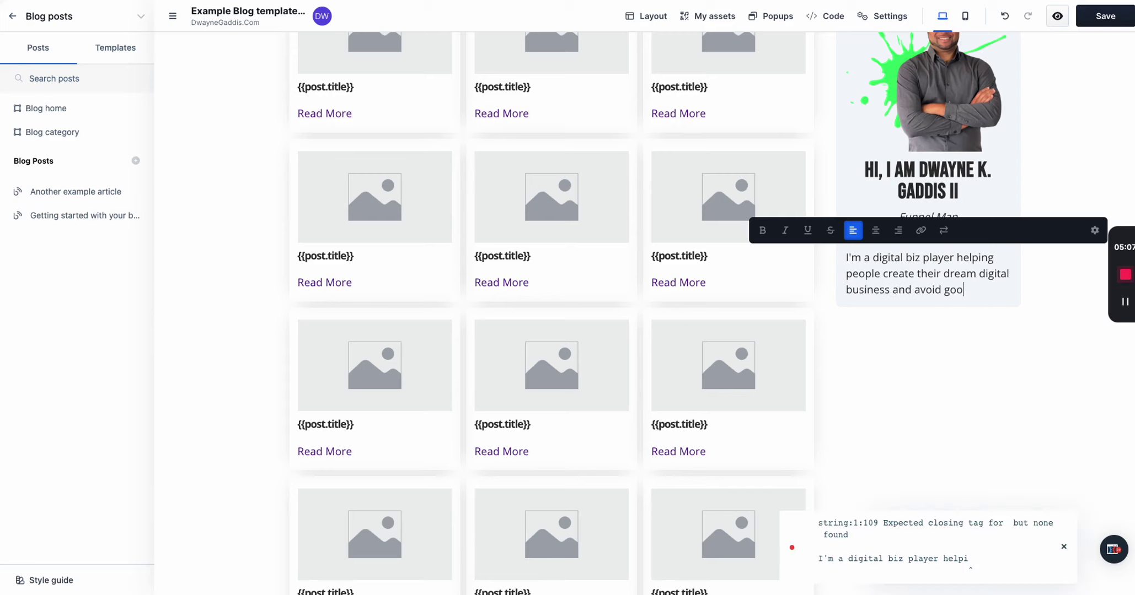
type("roo money")
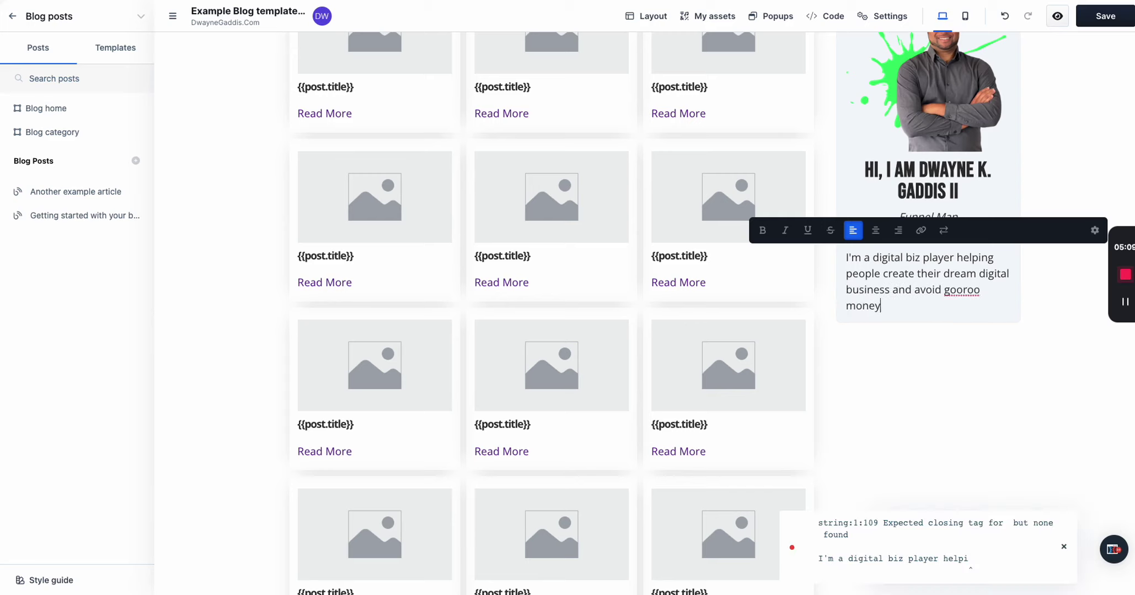
type(" sinks.")
- Finish the bio edit and save the template changes
left_click(930, 461)
left_click(1105, 17)
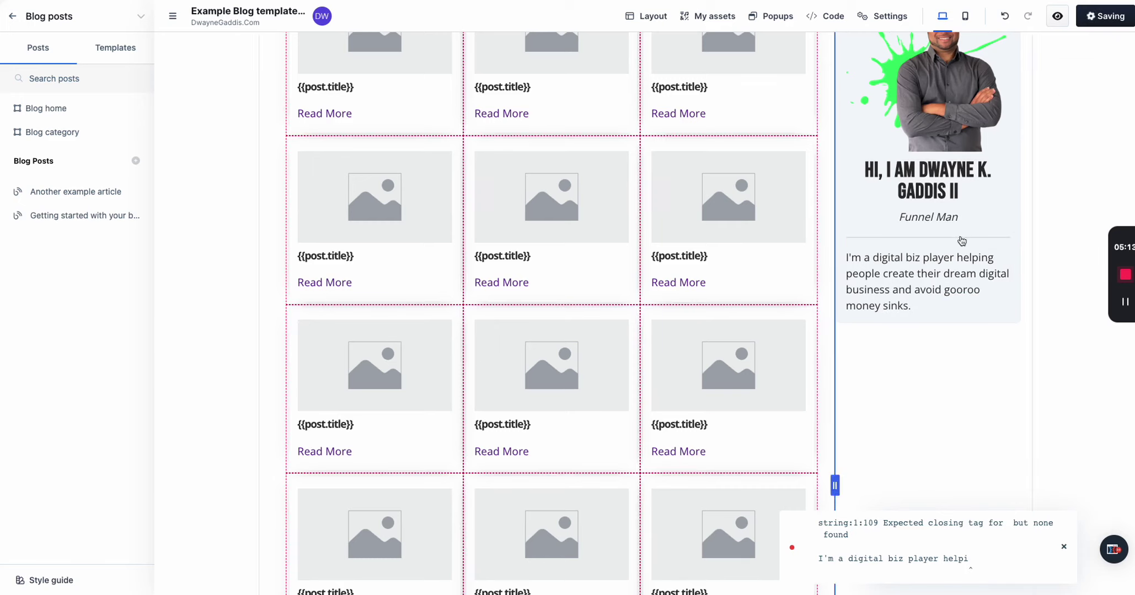
scroll(894, 329, "down", 2)
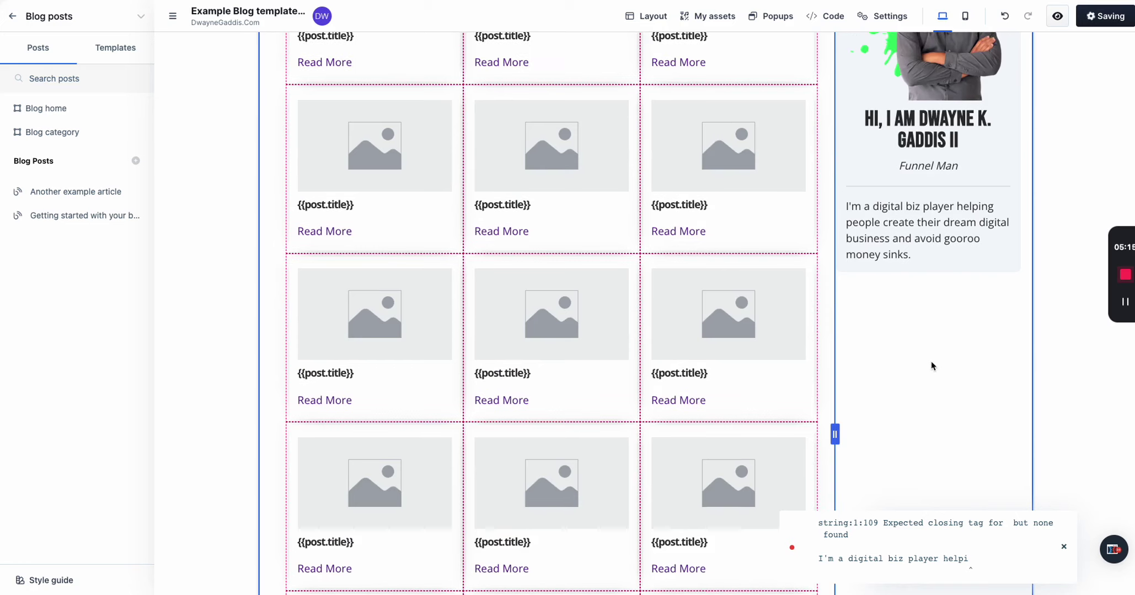
scroll(922, 325, "down", 3)
scroll(922, 328, "down", 10)
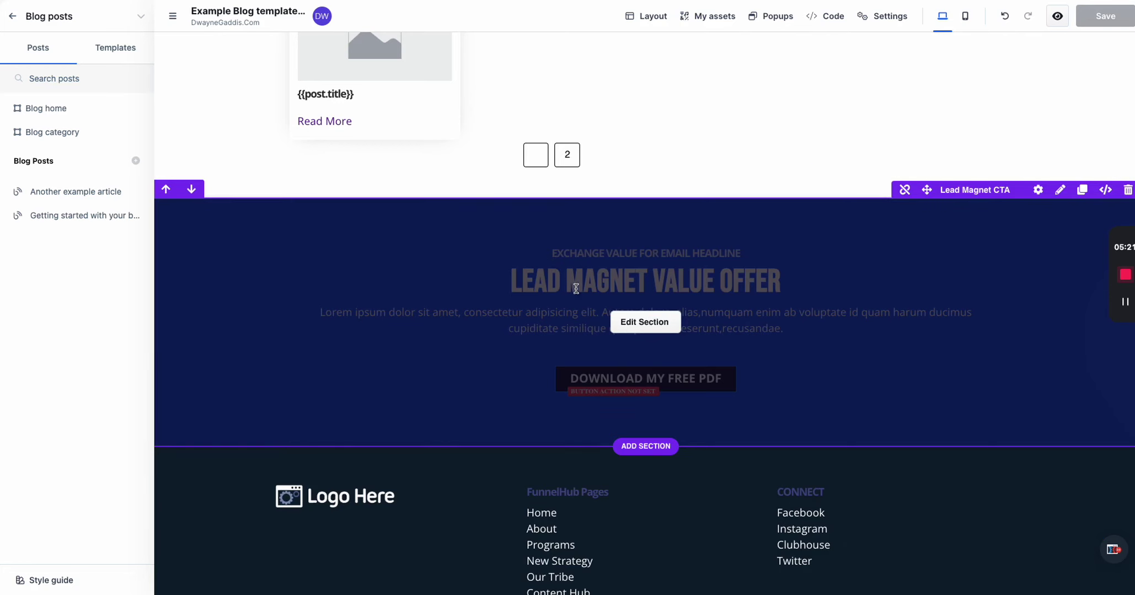
- Retitle the Lead Magnet CTA headline to 'JOIN THE DIGITAL BIZ PLAYERS NEWSLETTER'
left_click(644, 322)
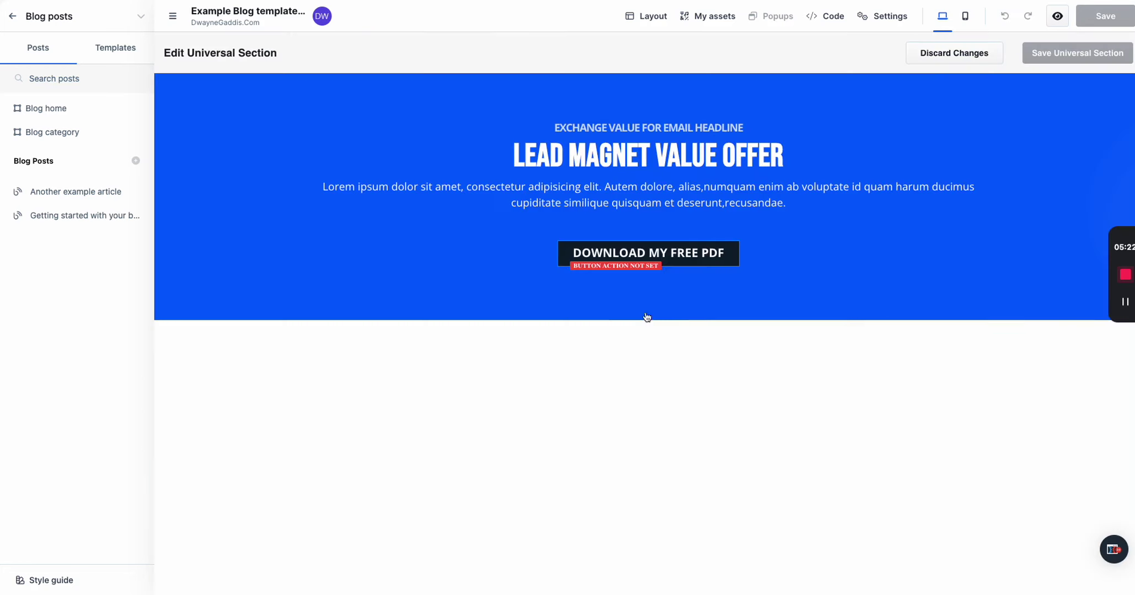
left_click(628, 130)
double_click(629, 130)
triple_click(673, 156)
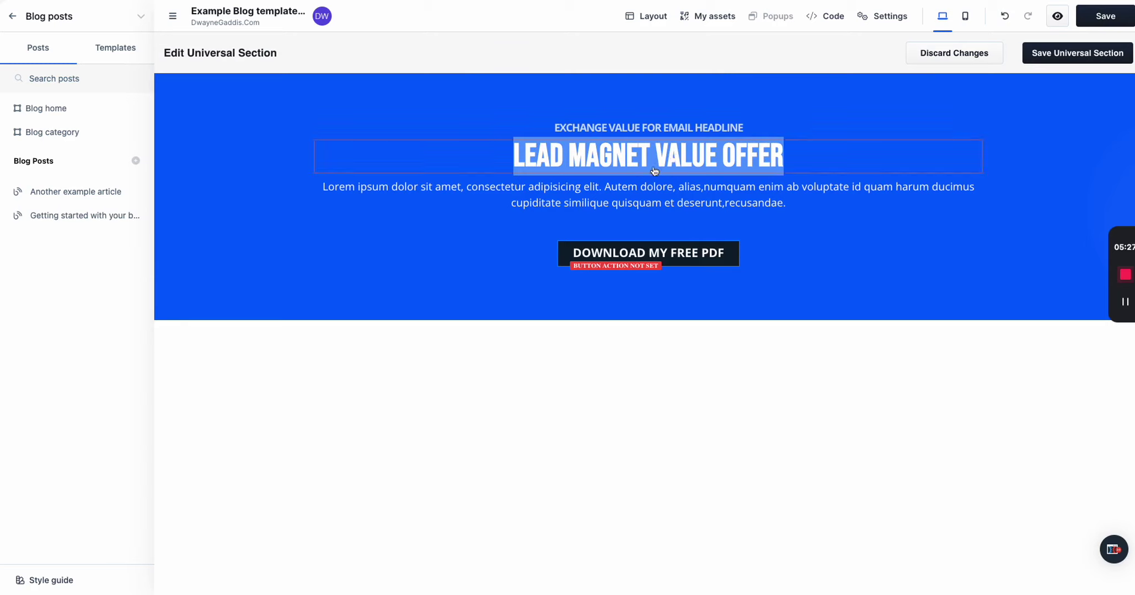
type("JOIN THE DIGITA")
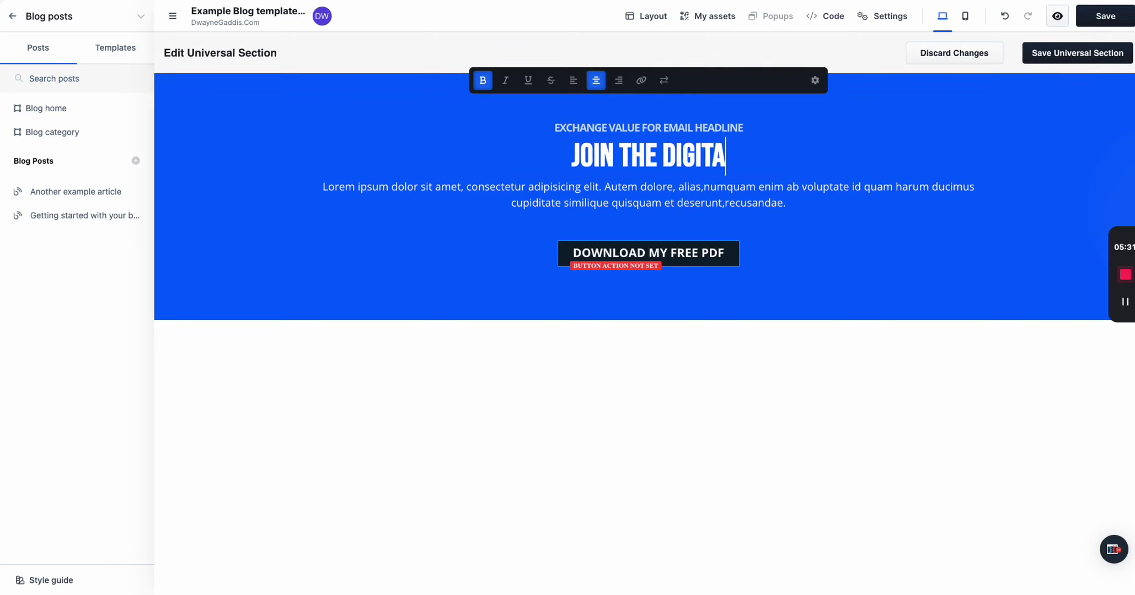
type("L BIZ PLAYERS NE")
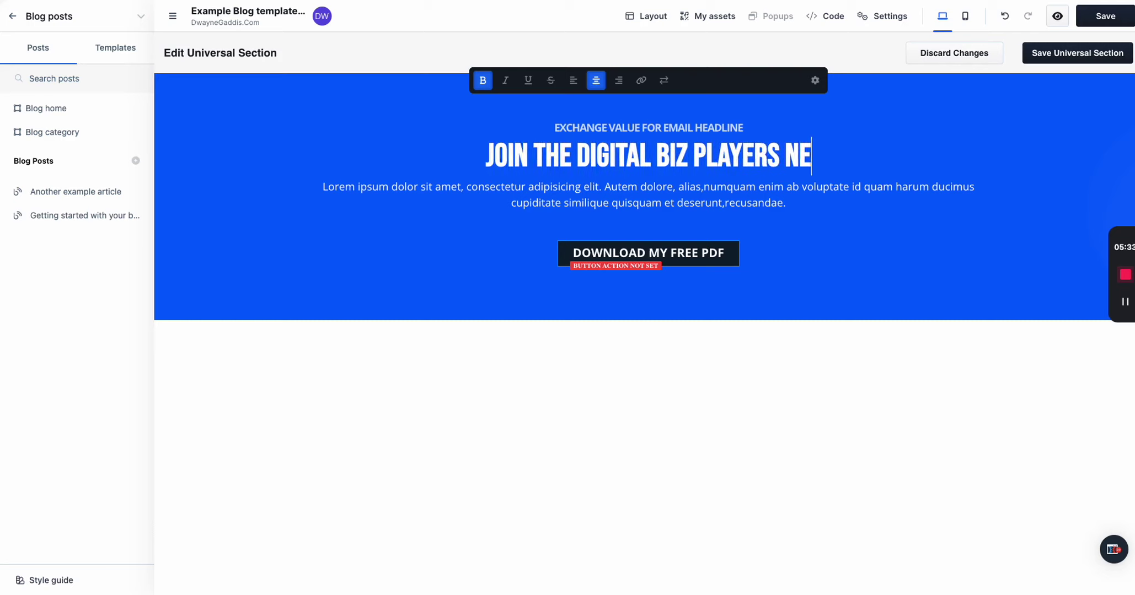
type("WSLETTER")
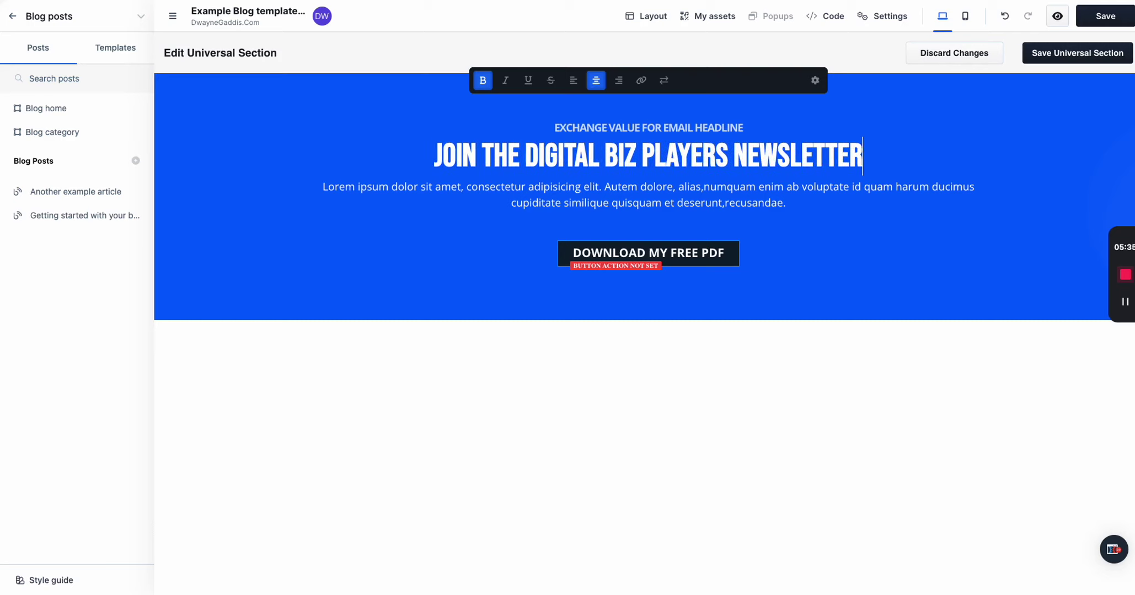
- Replace the lorem ipsum paragraph with a blurb about daily emails on funnels, marketing and suburban dad life
triple_click(647, 190)
key("BackSpace")
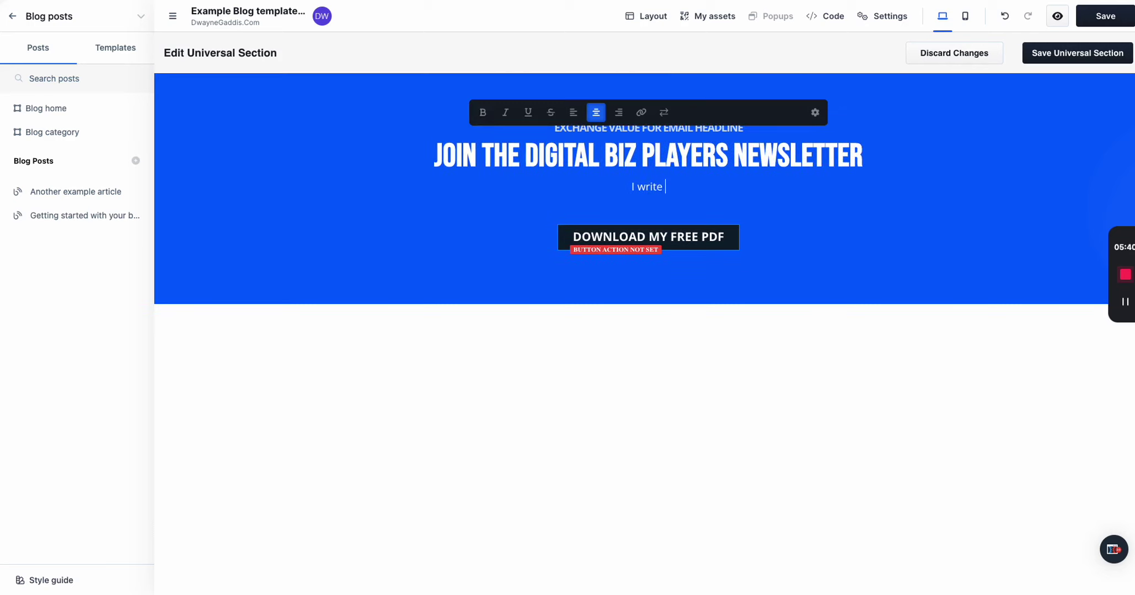
type("I write daily emails about sales funnels, content,")
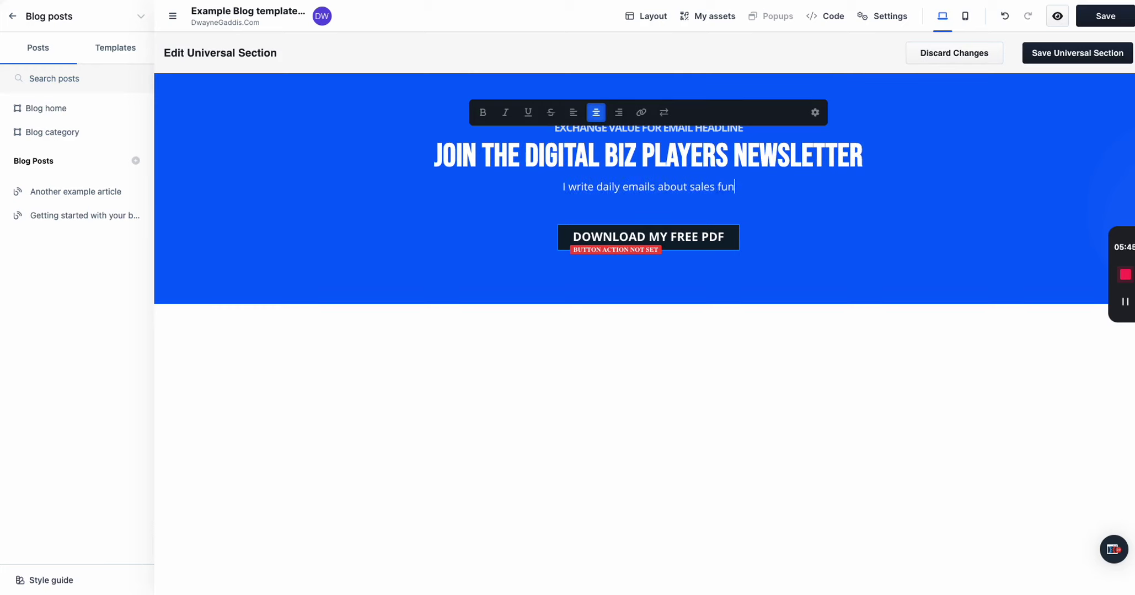
key("BackSpace")
key("BackSpace")
key("BackSpace")
key("BackSpace")
key("BackSpace")
key("BackSpace")
key("BackSpace")
key("BackSpace")
key("BackSpace")
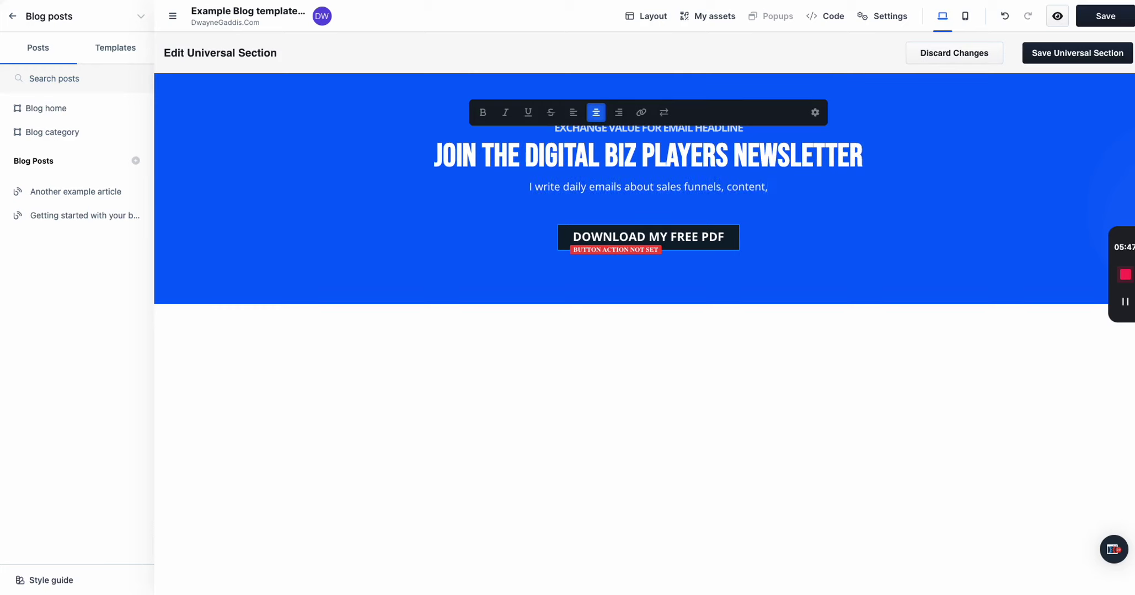
type("digital business, digital marketing, ")
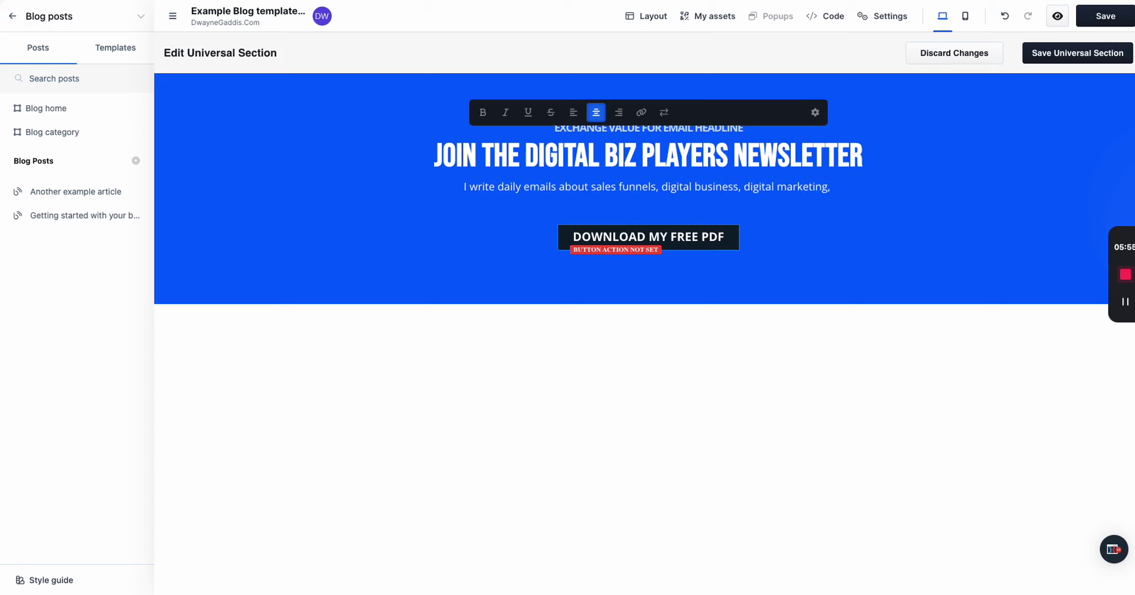
type("and life as a su")
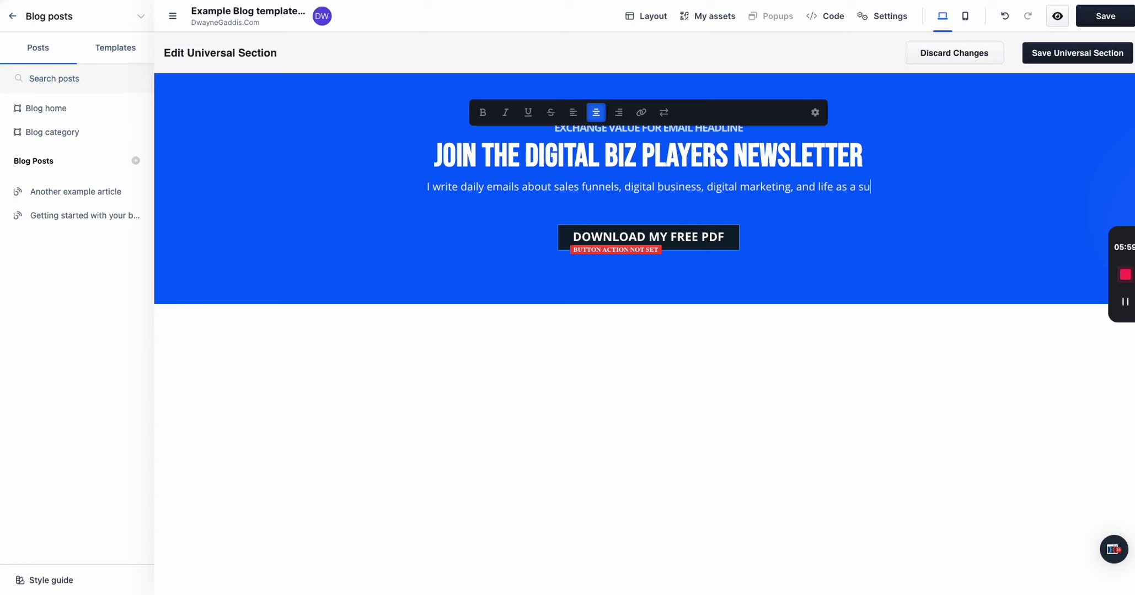
type("burban")
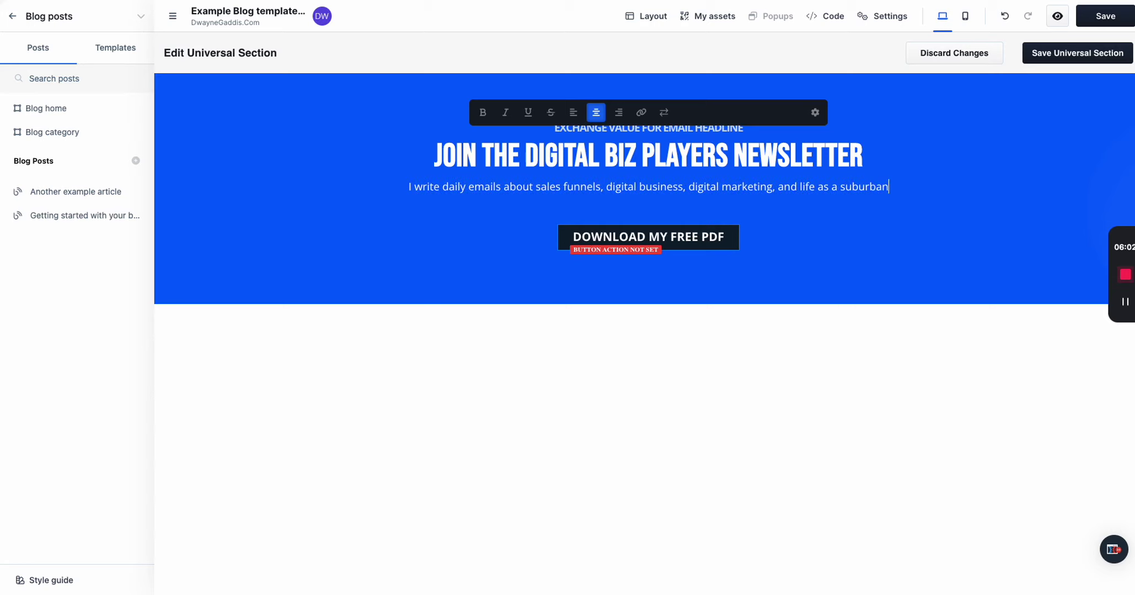
type(" dad from the hood. ")
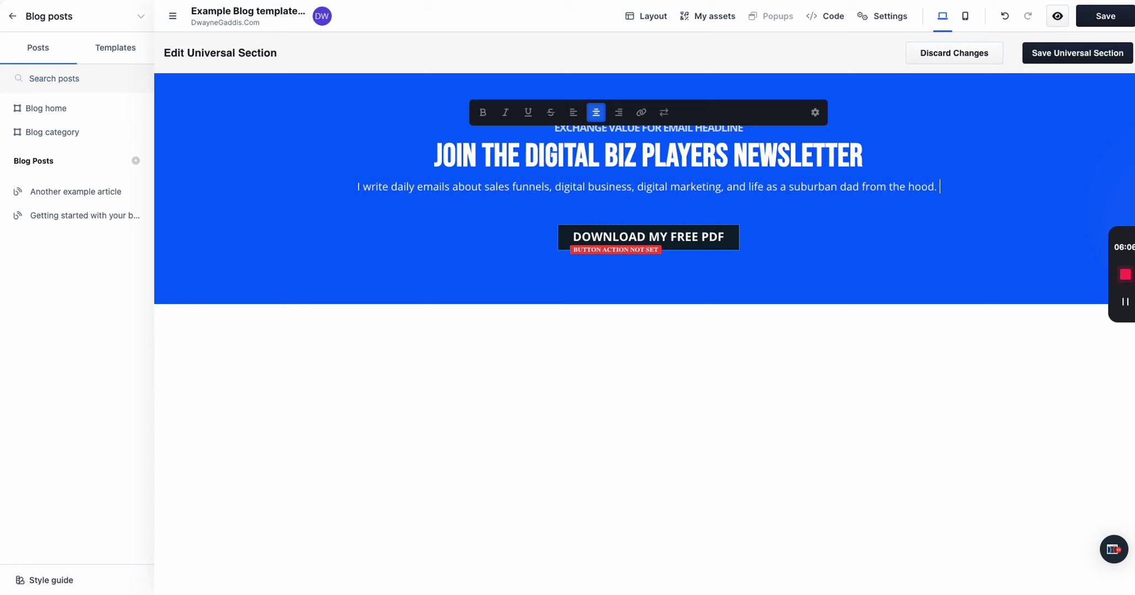
type("Sometimes")
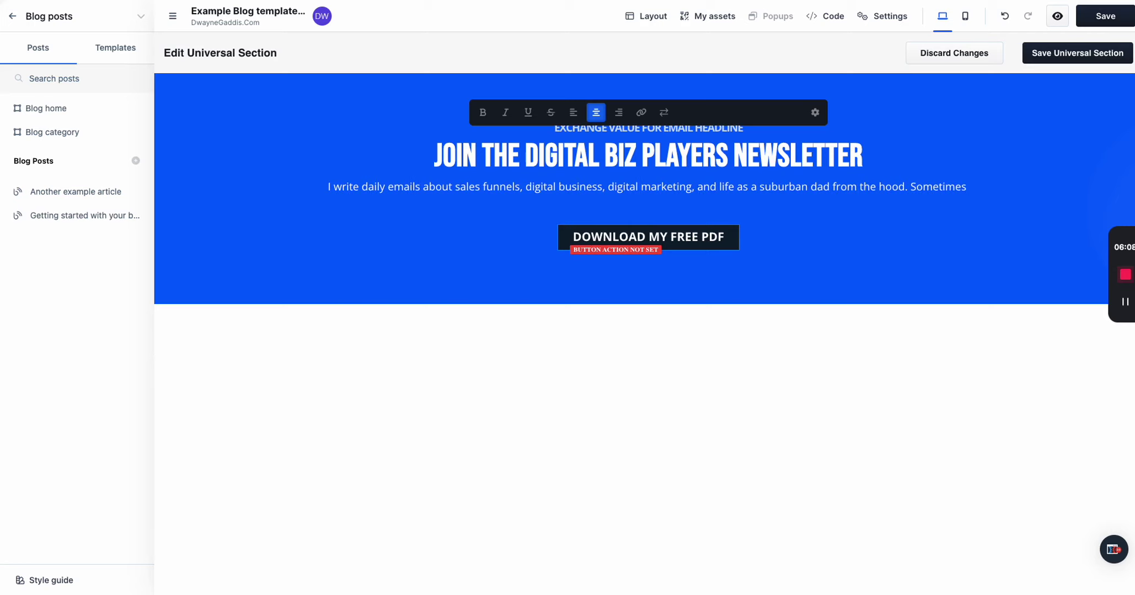
type(" they help other ppeo")
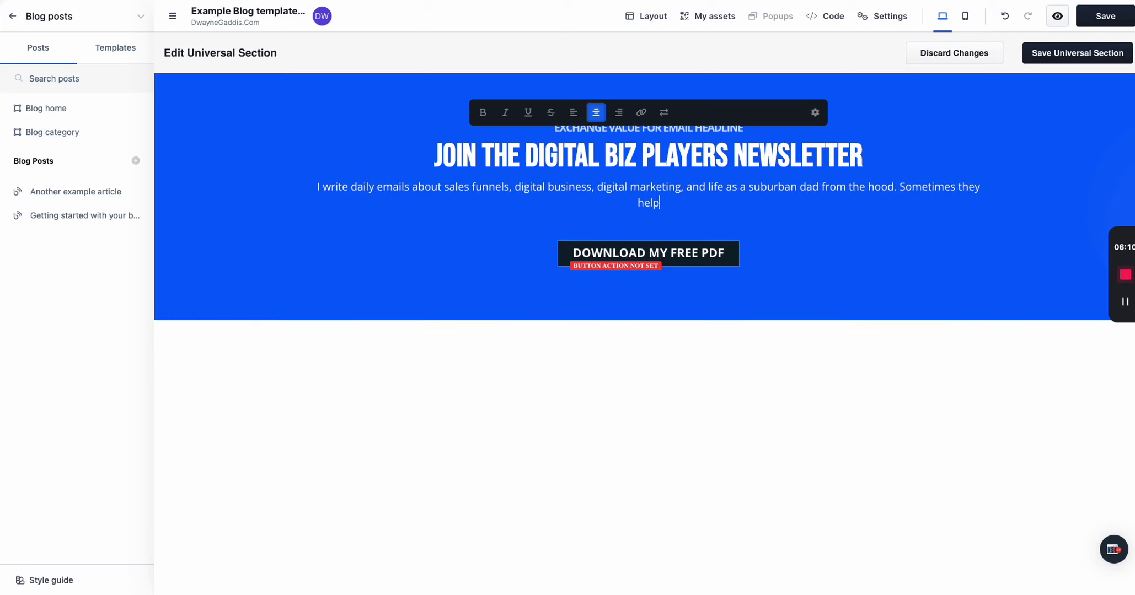
key("BackSpace")
key("BackSpace")
key("BackSpace")
type("eople make moeny t")
key("BackSpace")
key("BackSpace")
key("BackSpace")
key("BackSpace")
key("BackSpace")
key("BackSpace")
key("BackSpace")
type("money too.")
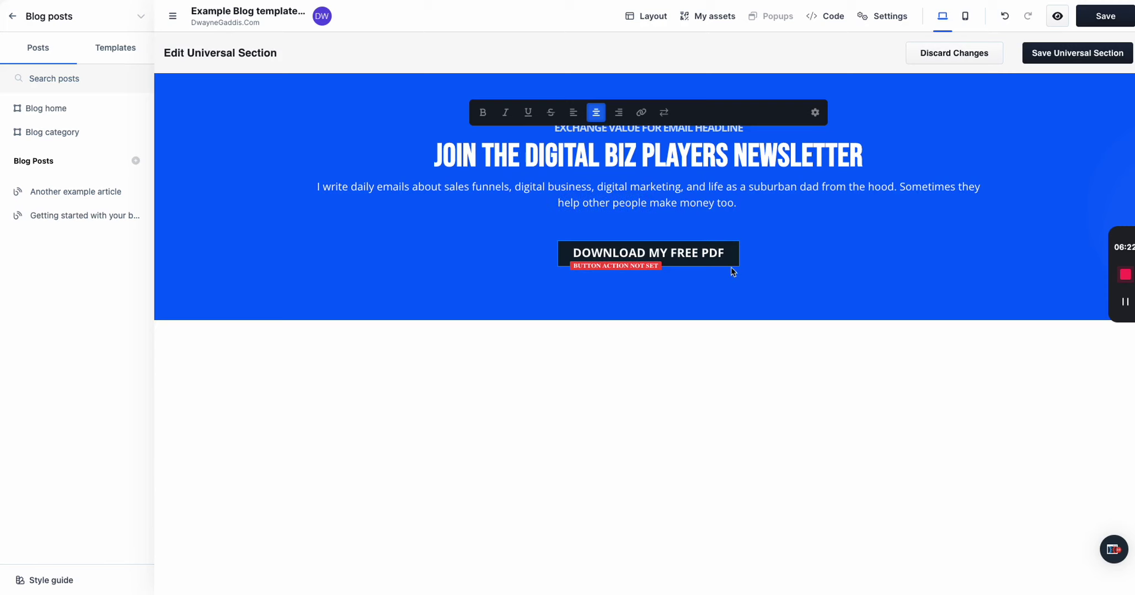
left_click(712, 253)
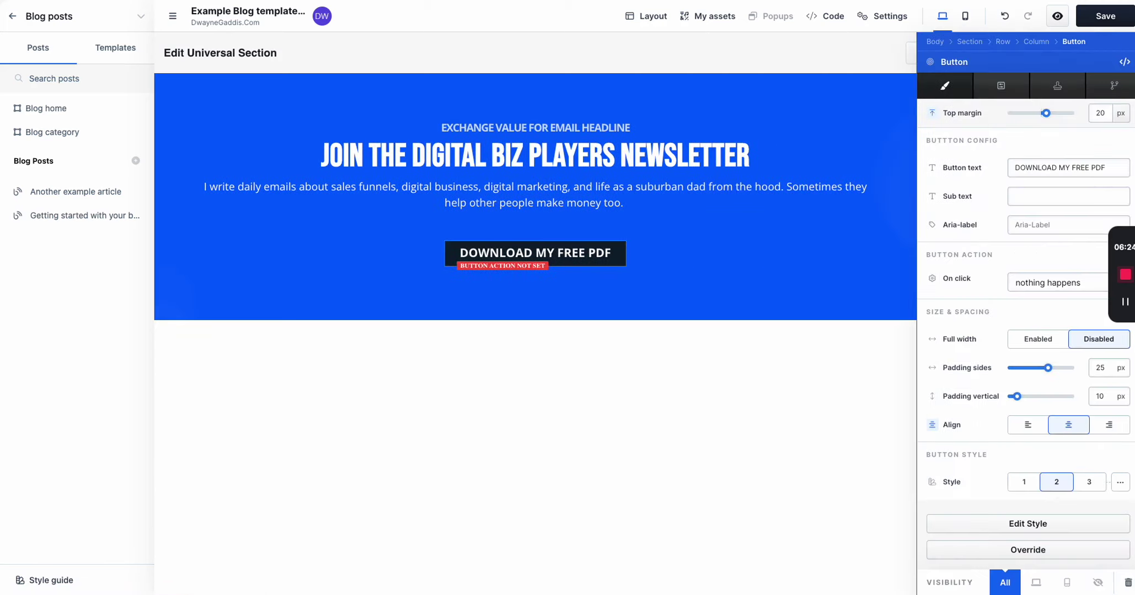
- Change the CTA button text from DOWNLOAD MY FREE PDF to 'Subscribe To The Newsletter'
triple_click(1040, 166)
type("Join The Newsle")
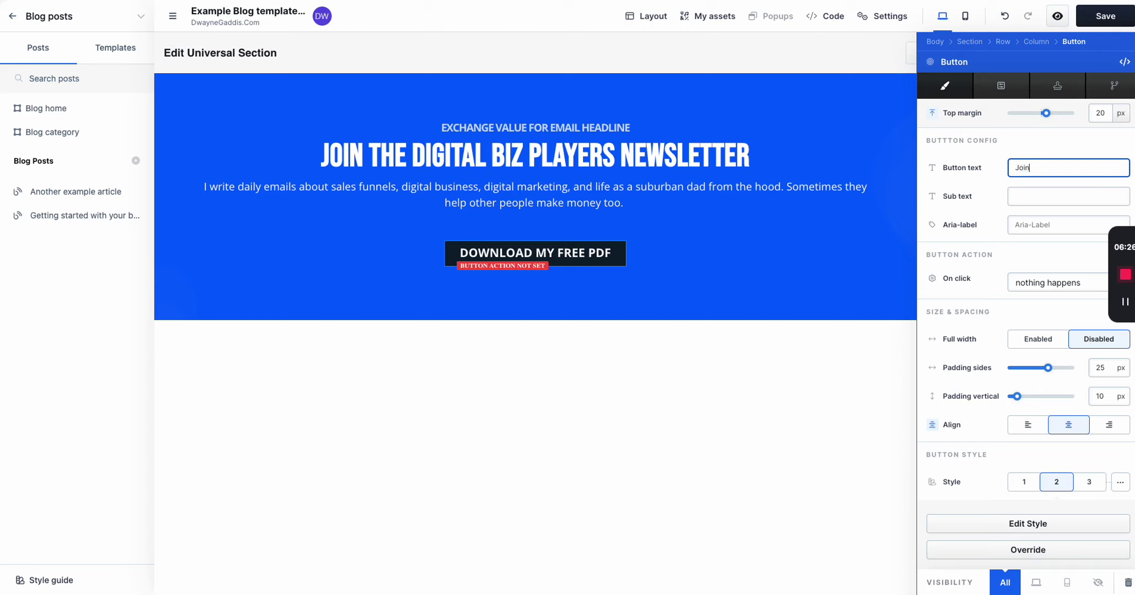
key("BackSpace")
key("BackSpace")
key("BackSpace")
key("BackSpace")
key("BackSpace")
key("BackSpace")
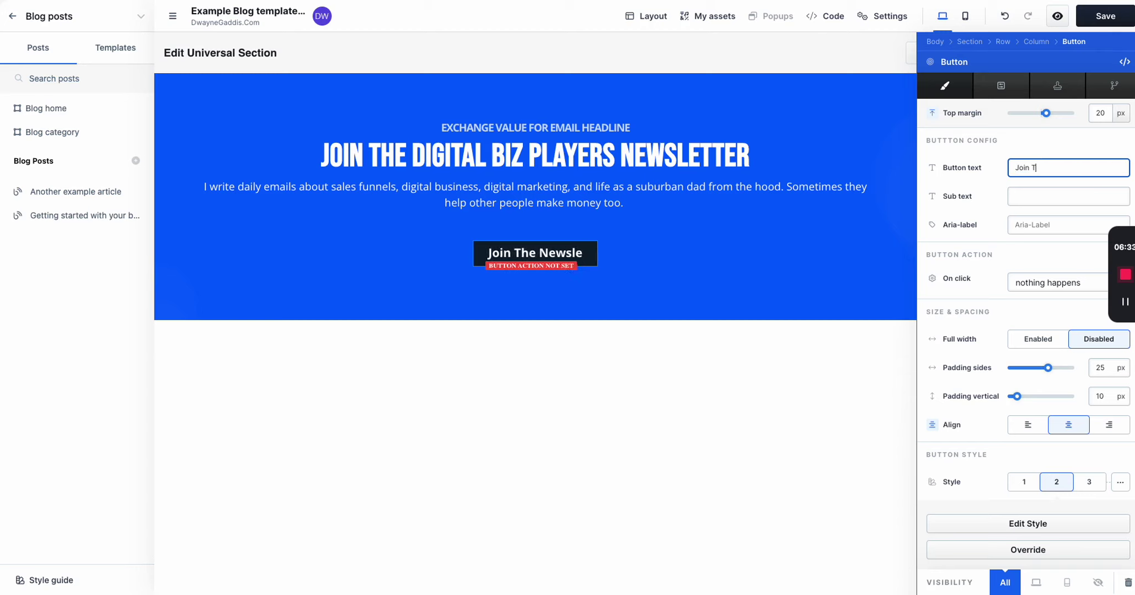
type("Subsribe To t")
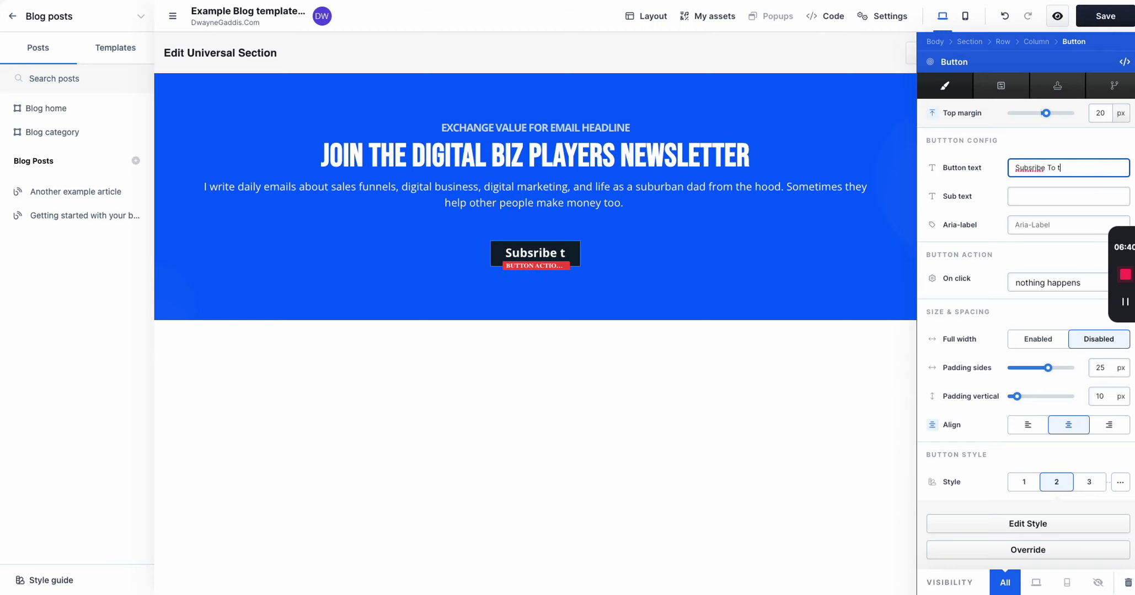
type(" The Newsletter")
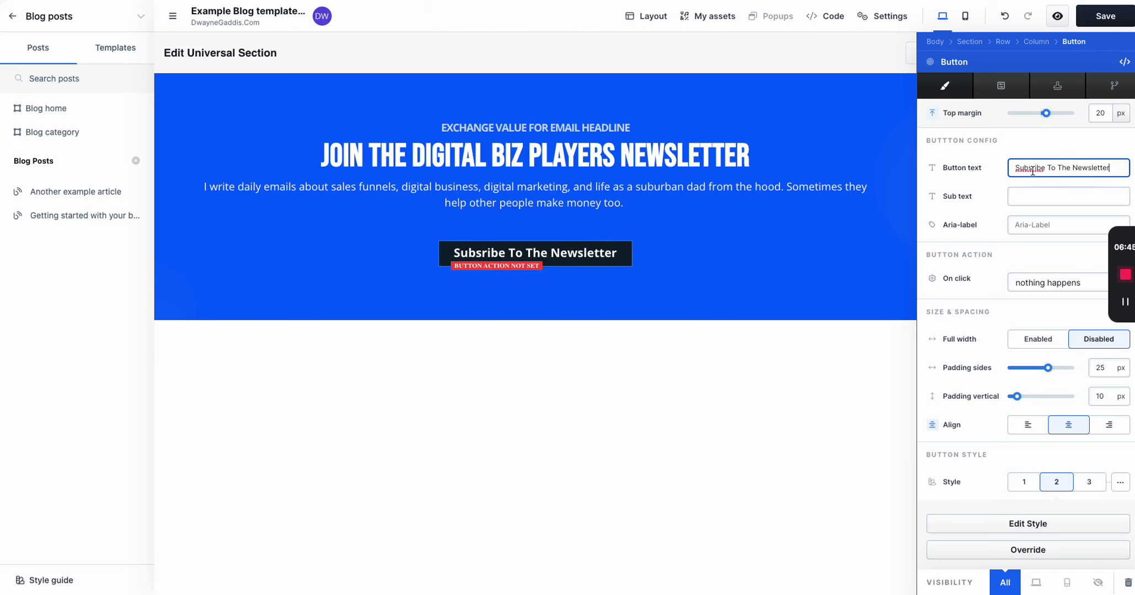
right_click(1019, 170)
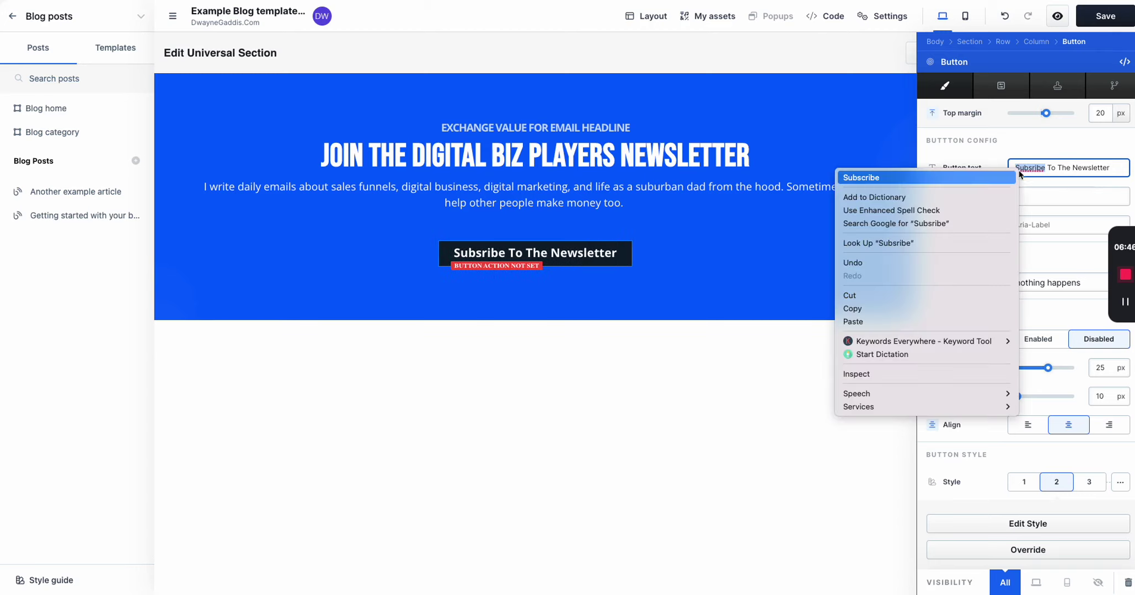
left_click(970, 179)
left_click(681, 291)
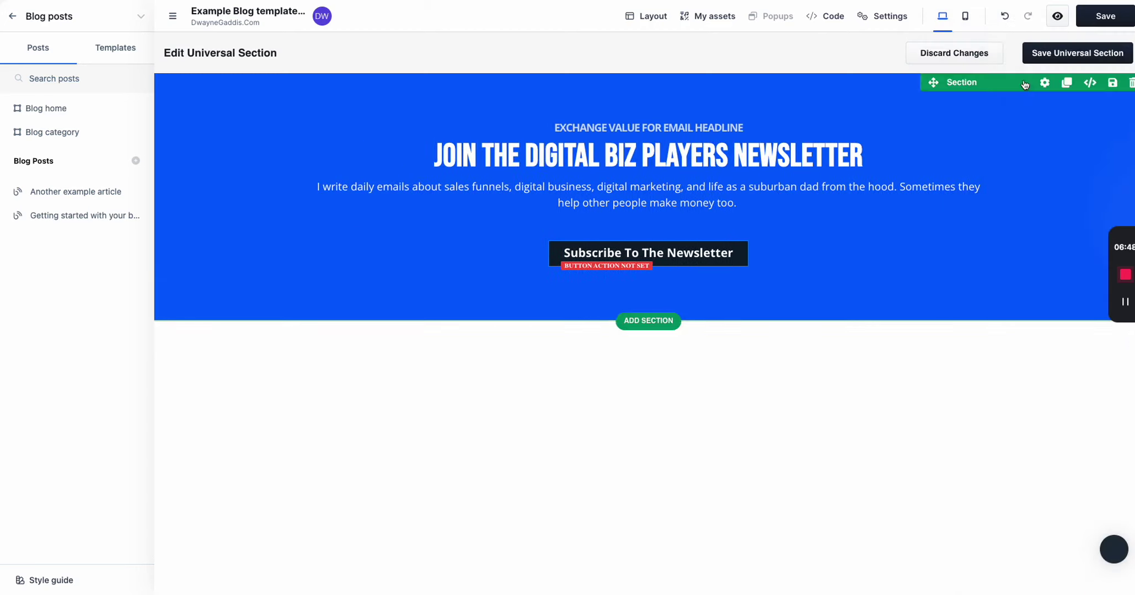
- Change the line above the headline to end 'Spills His Daily Tea' and save the section
left_click(602, 128)
triple_click(699, 124)
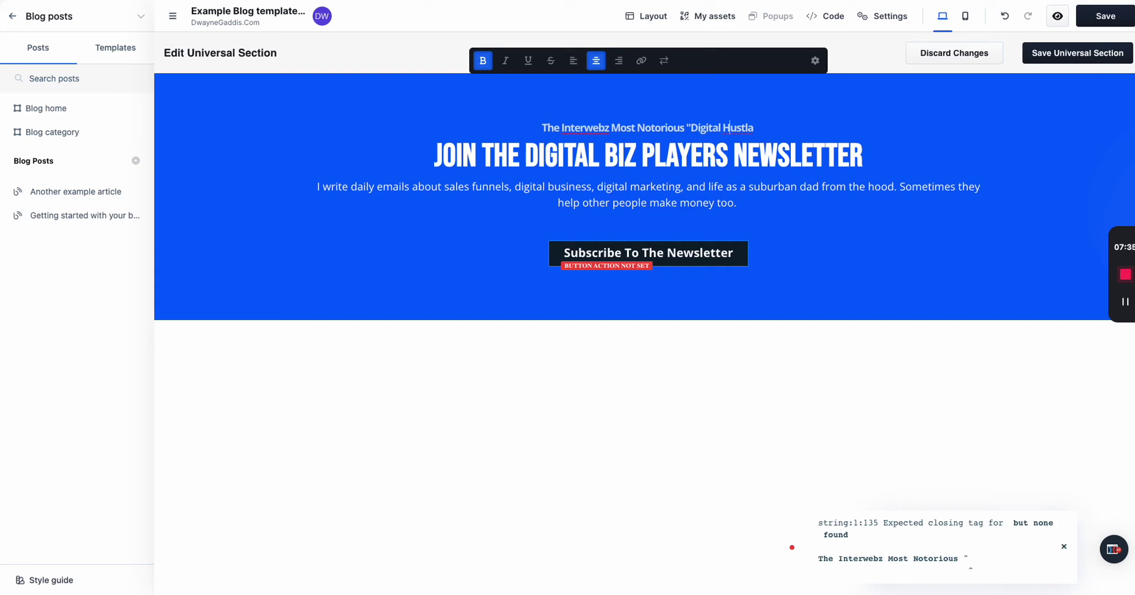
type("\" ")
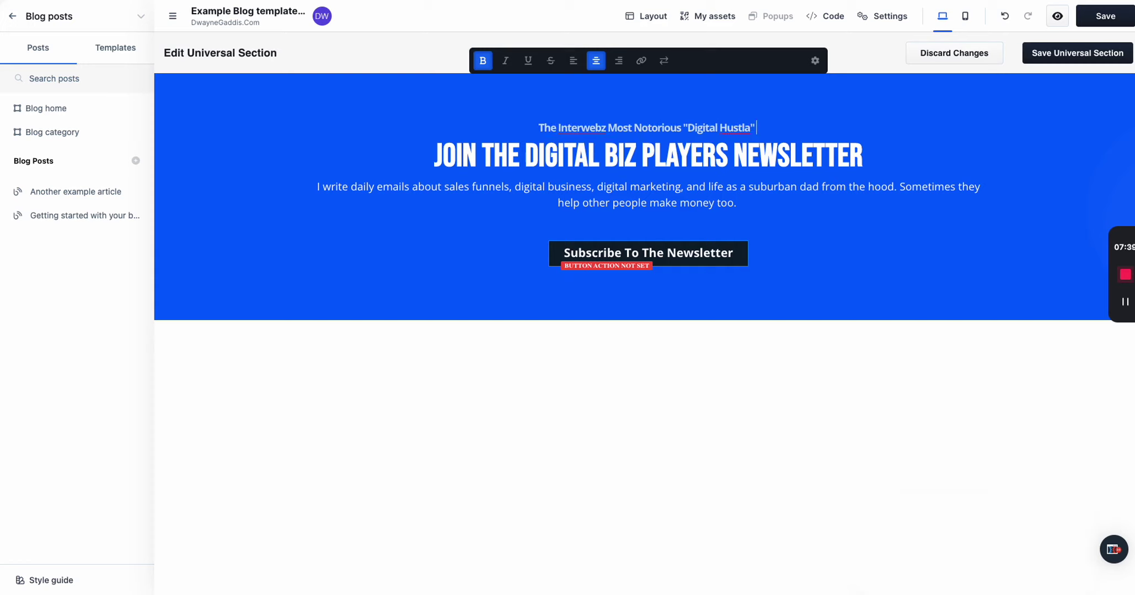
type("Spills D")
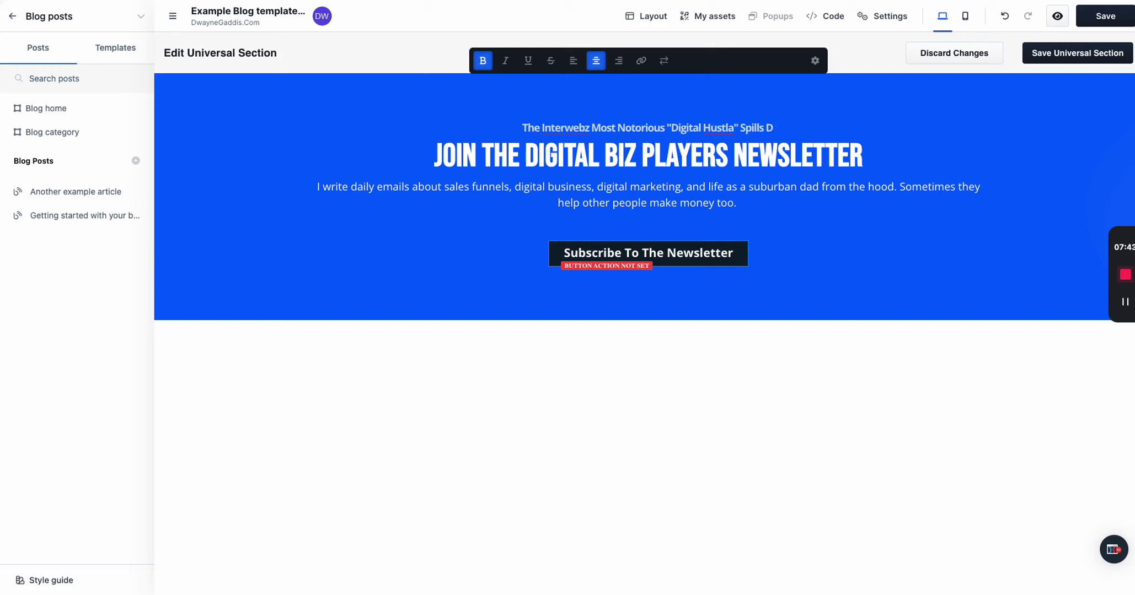
key("BackSpace")
type("His Daily t")
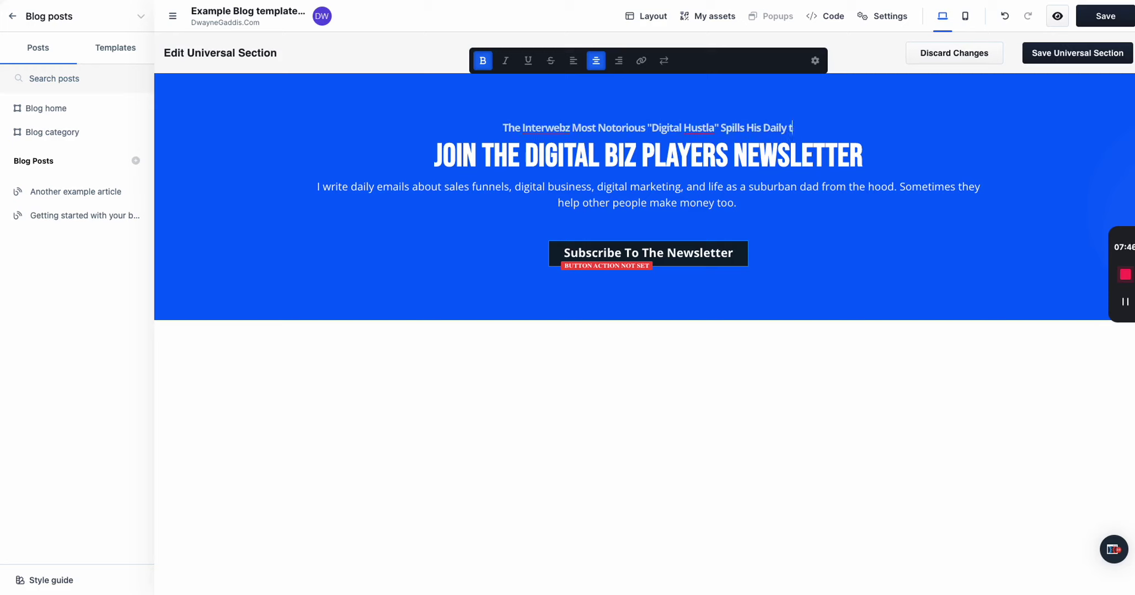
key("BackSpace")
type("Tea")
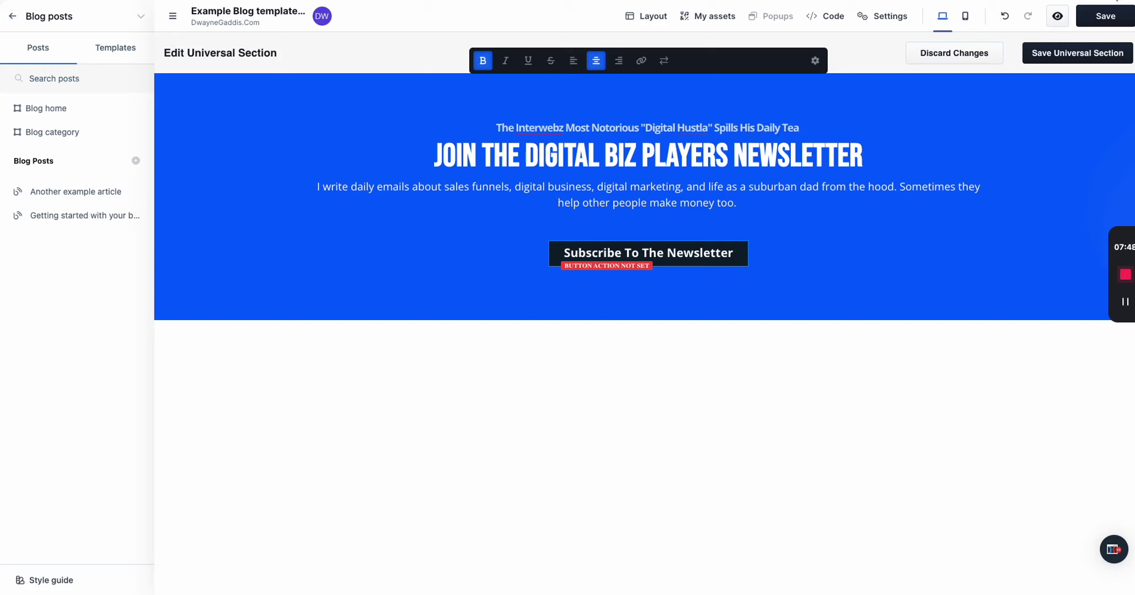
left_click(1105, 18)
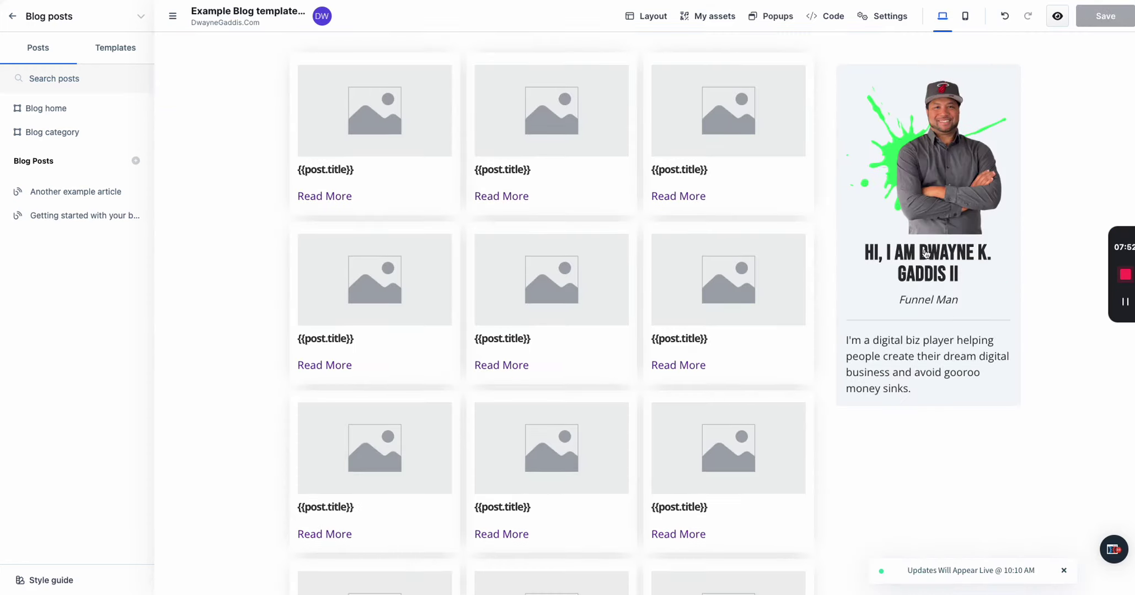
- Select words in the newsletter subheadline, then open the blog page preview
scroll(930, 292, "down", 15)
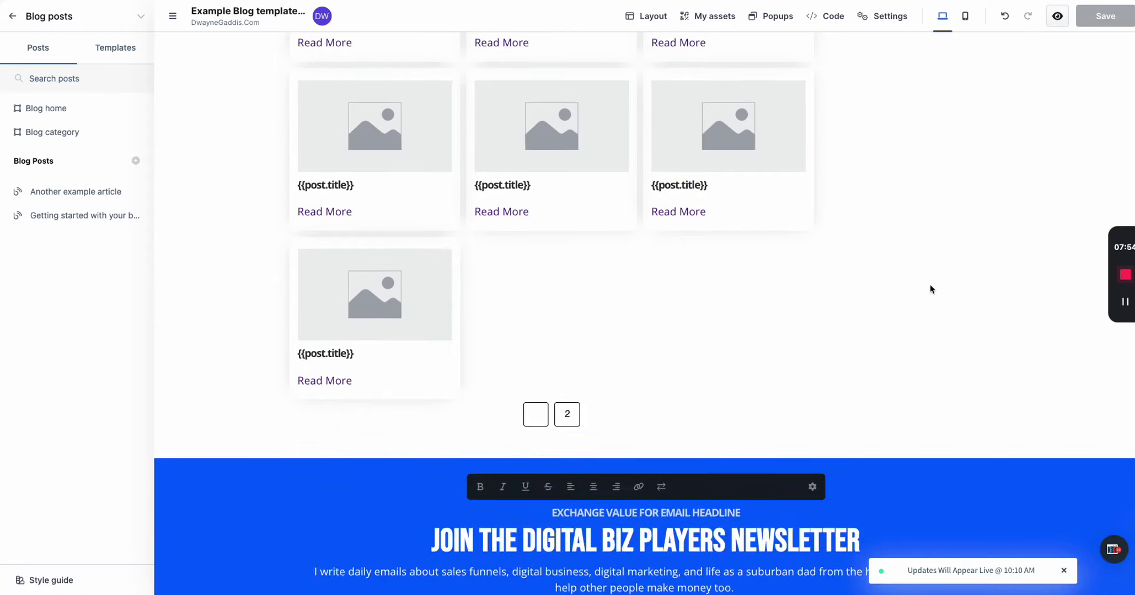
scroll(752, 215, "up", 8)
scroll(697, 288, "down", 9)
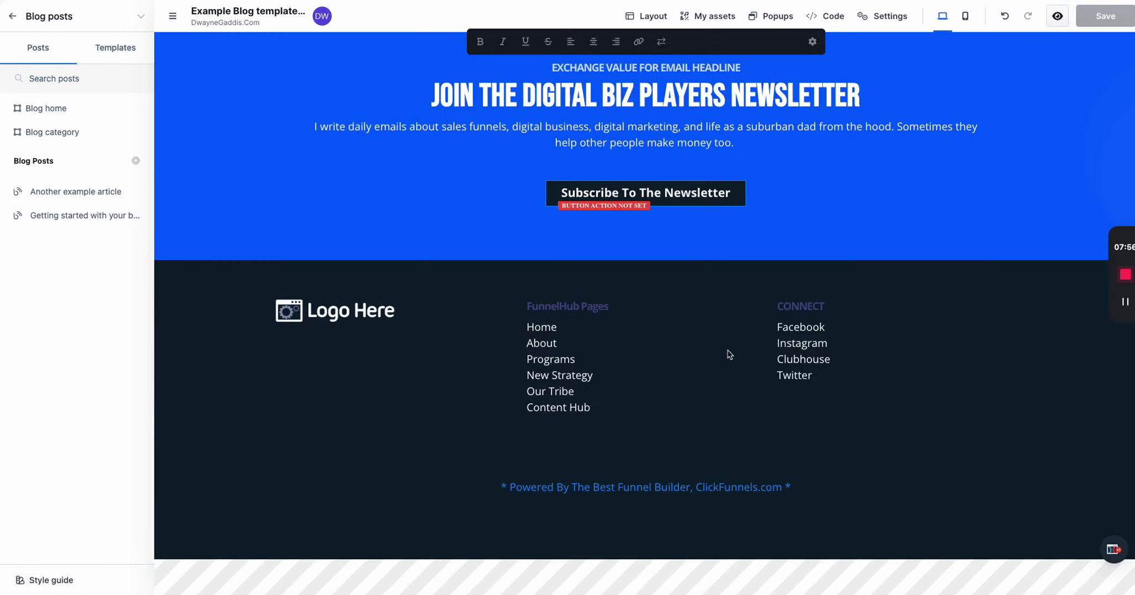
scroll(723, 298, "up", 1)
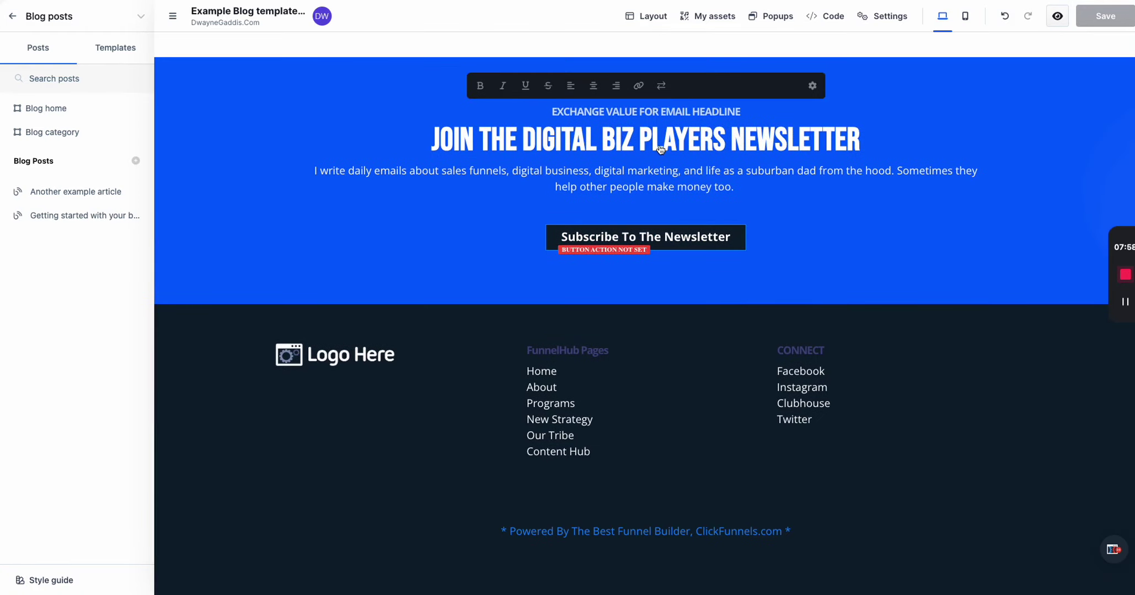
scroll(660, 149, "up", 1)
left_click(659, 162)
double_click(675, 161)
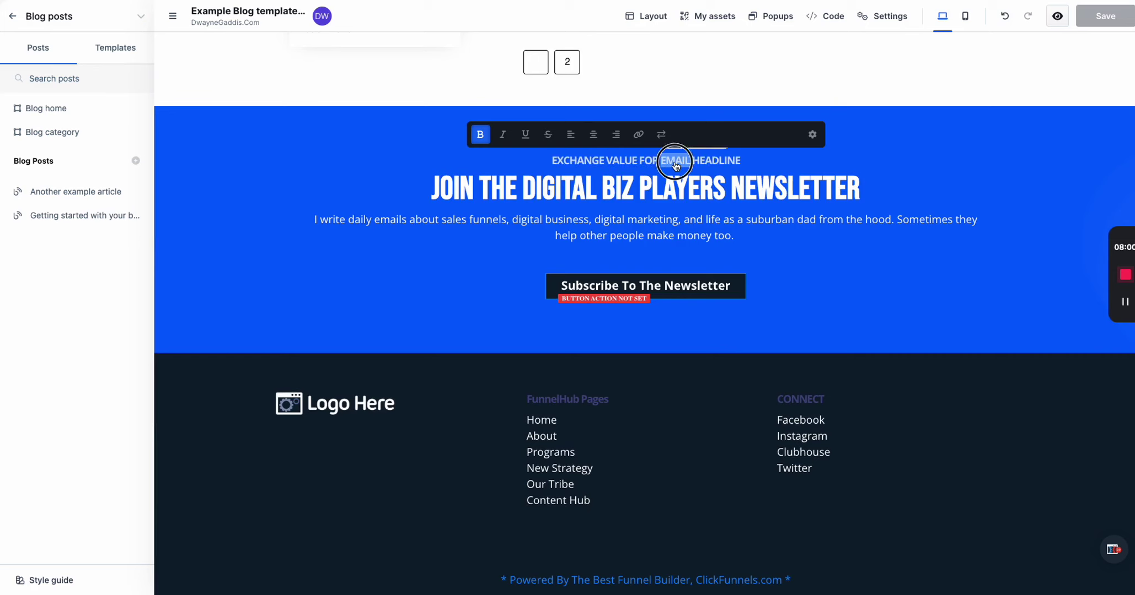
triple_click(675, 163)
scroll(884, 248, "up", 4)
left_click(888, 257)
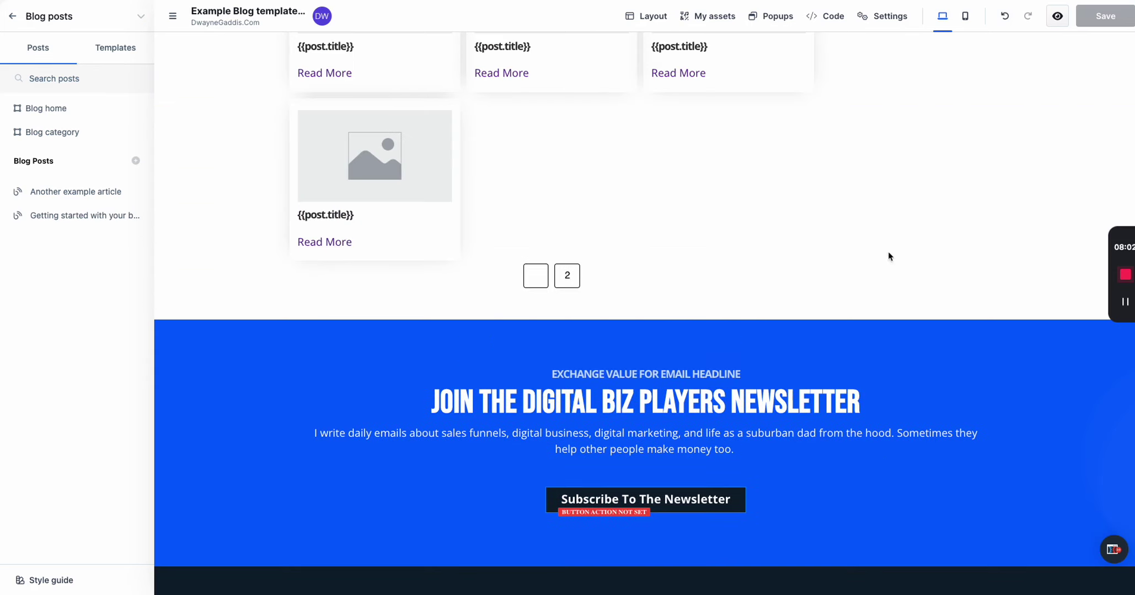
double_click(729, 375)
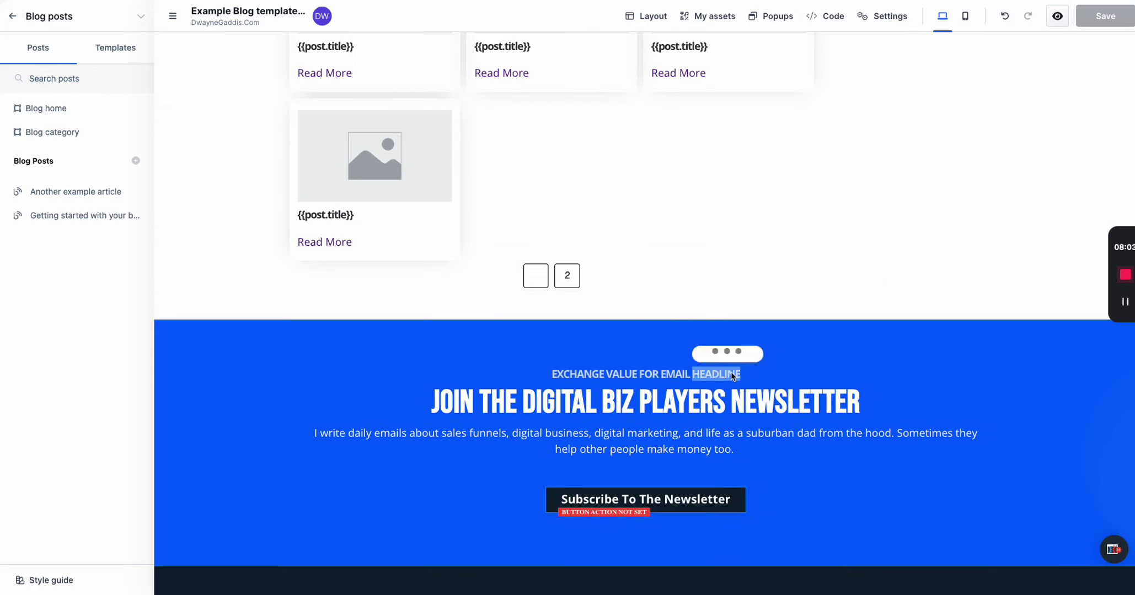
left_click(1053, 18)
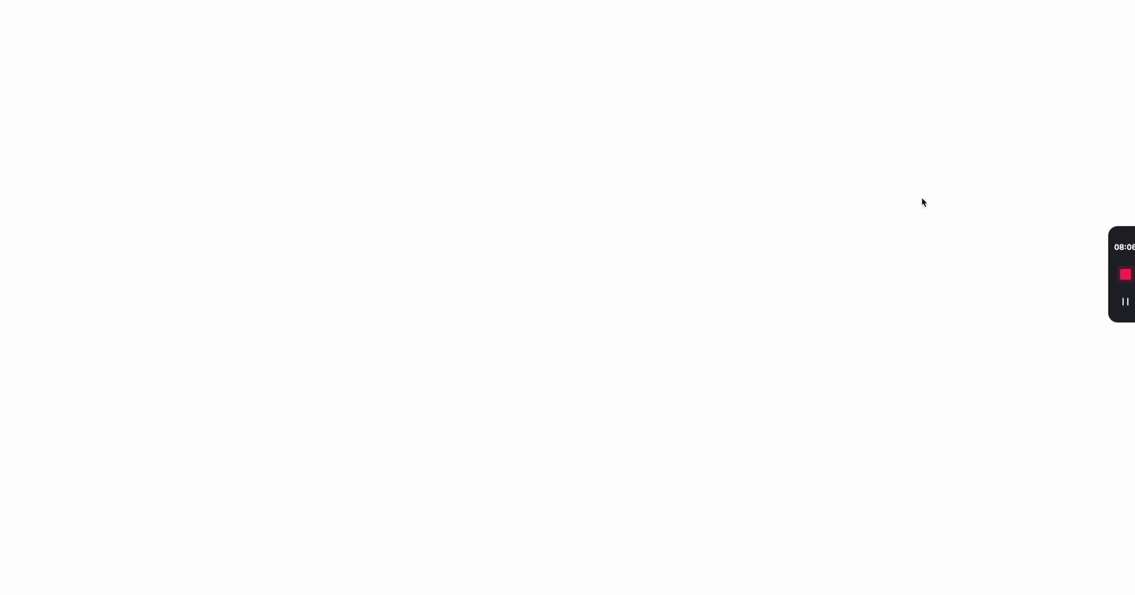
- Review the preview, return to the editor, and open the newsletter section as a universal section
scroll(924, 202, "down", 5)
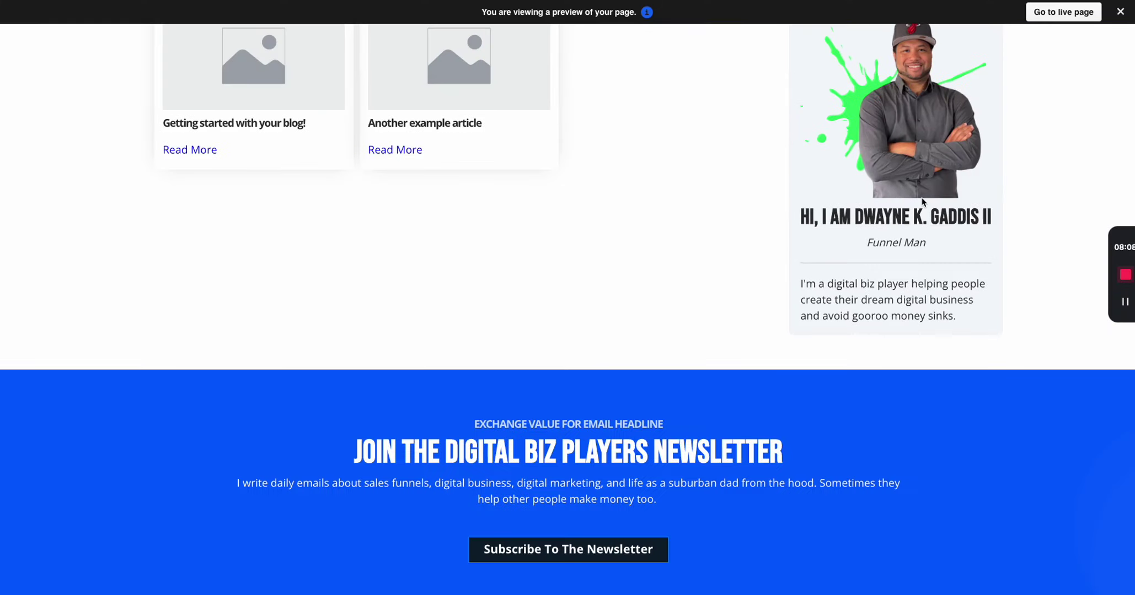
scroll(922, 202, "down", 5)
scroll(546, 253, "down", 2)
scroll(553, 263, "up", 5)
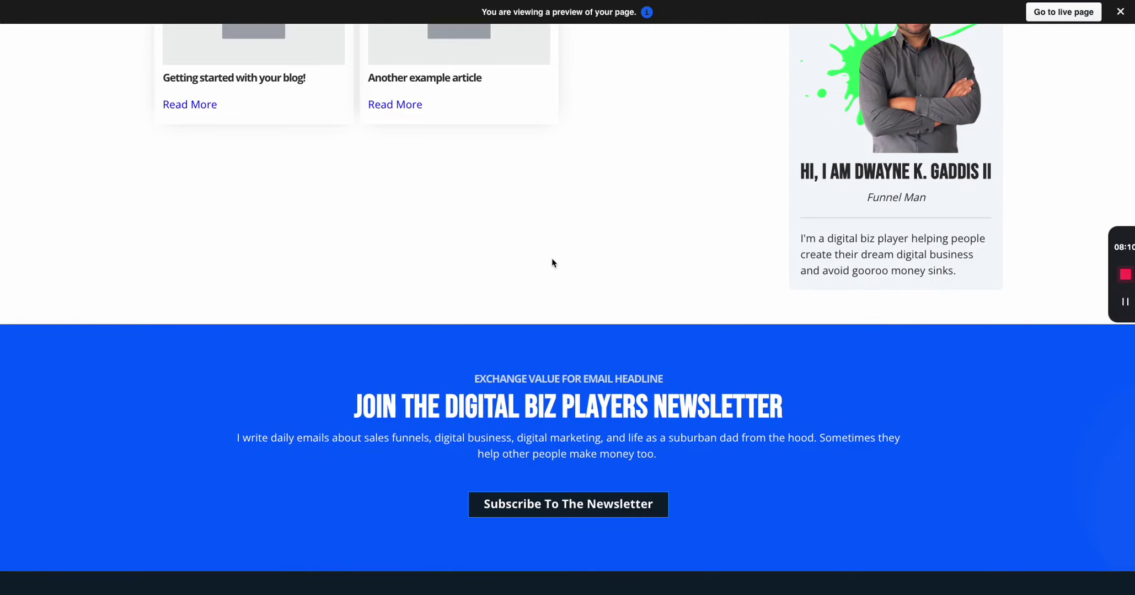
scroll(554, 263, "up", 5)
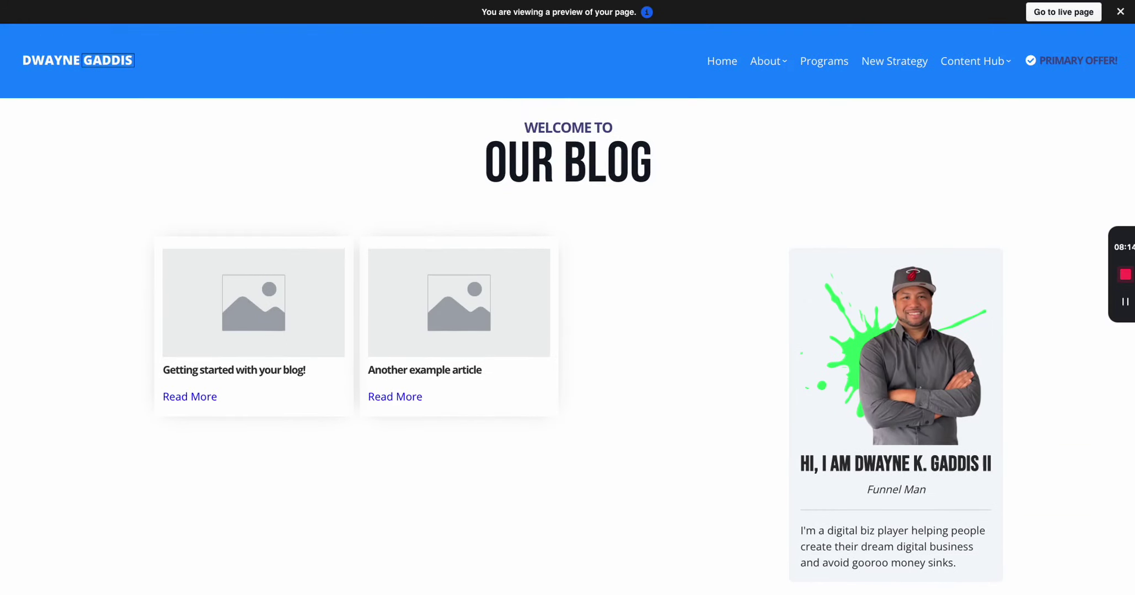
key("Escape")
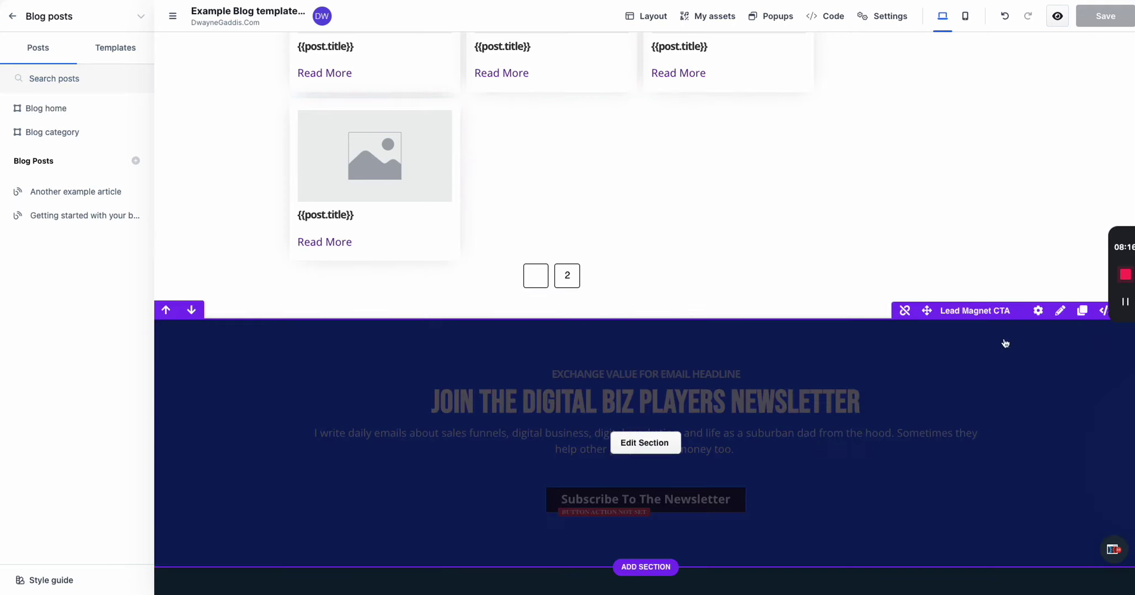
left_click(1005, 344)
left_click(993, 144)
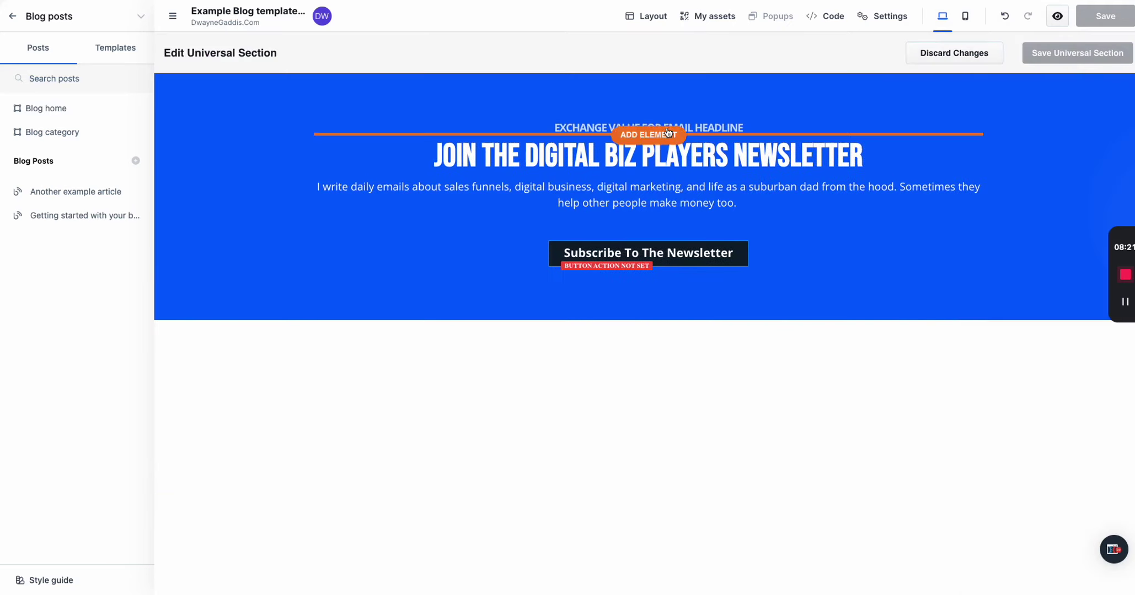
triple_click(667, 130)
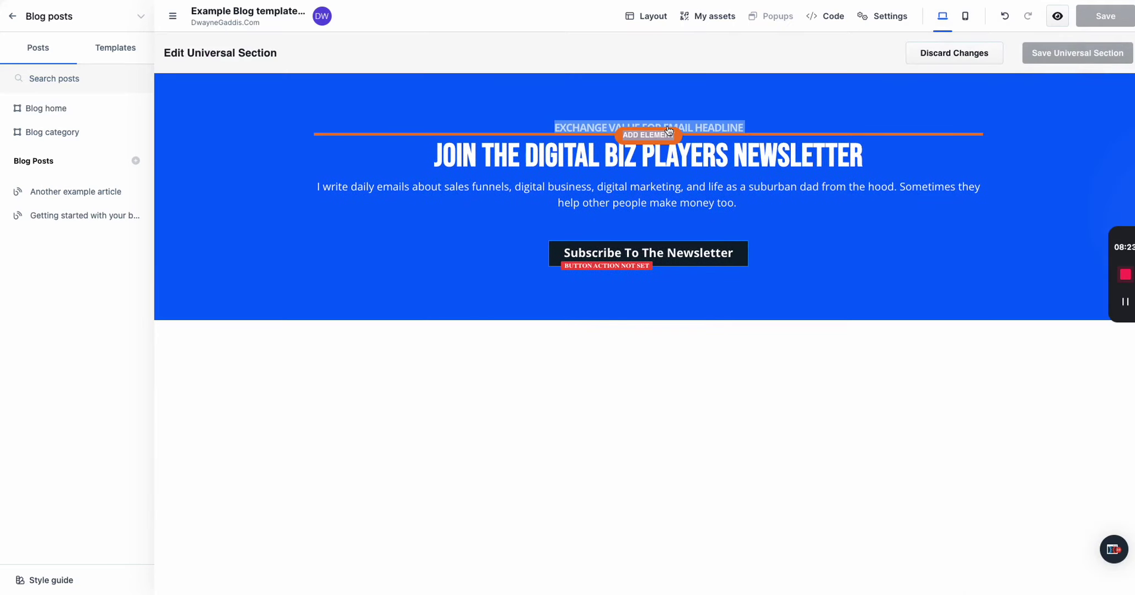
left_click(669, 134)
left_click(673, 168)
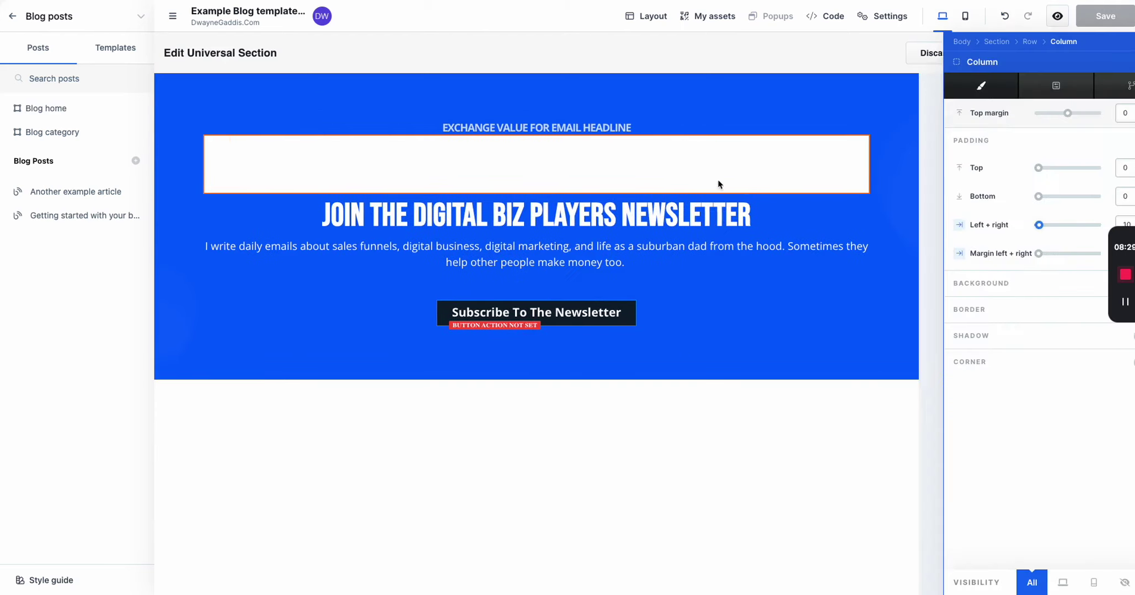
left_click(827, 287)
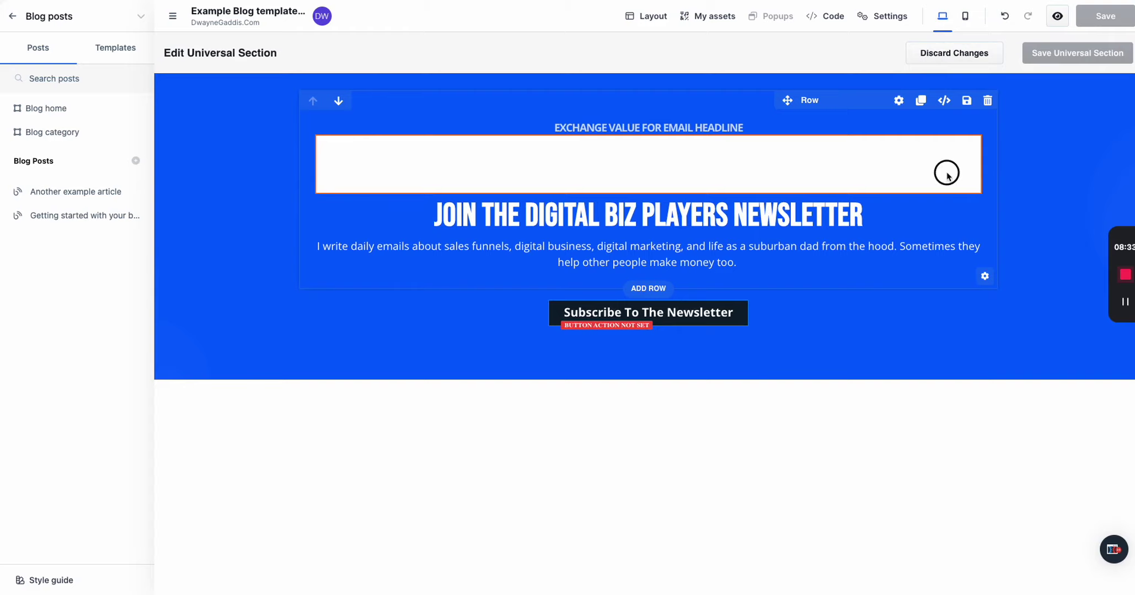
left_click_drag(944, 172, 678, 360)
left_click(741, 107)
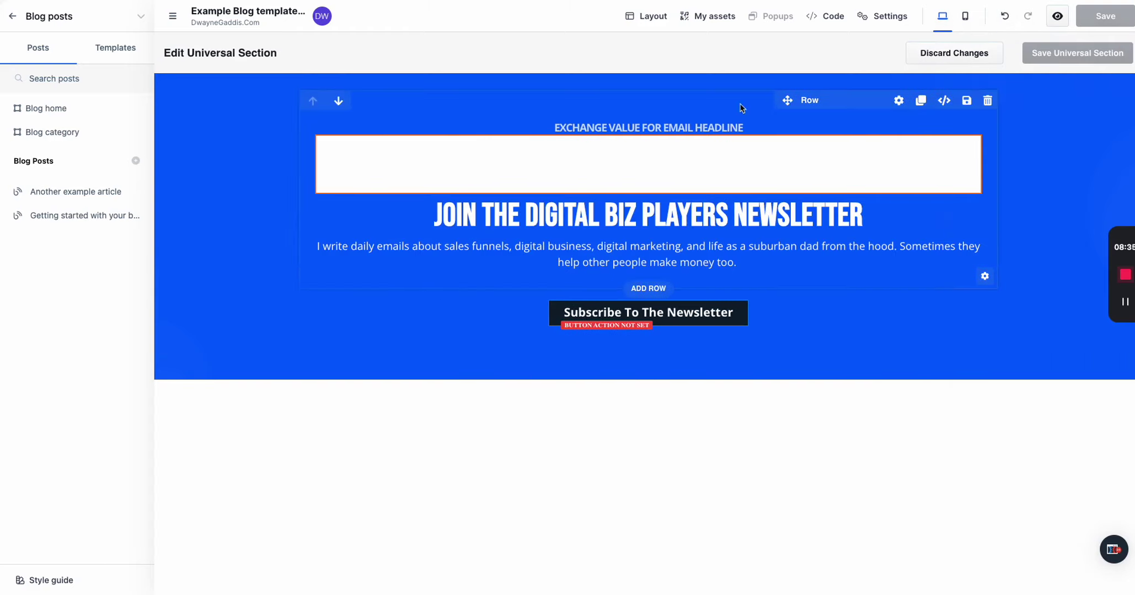
left_click(964, 55)
scroll(937, 275, "down", 6)
scroll(958, 342, "down", 6)
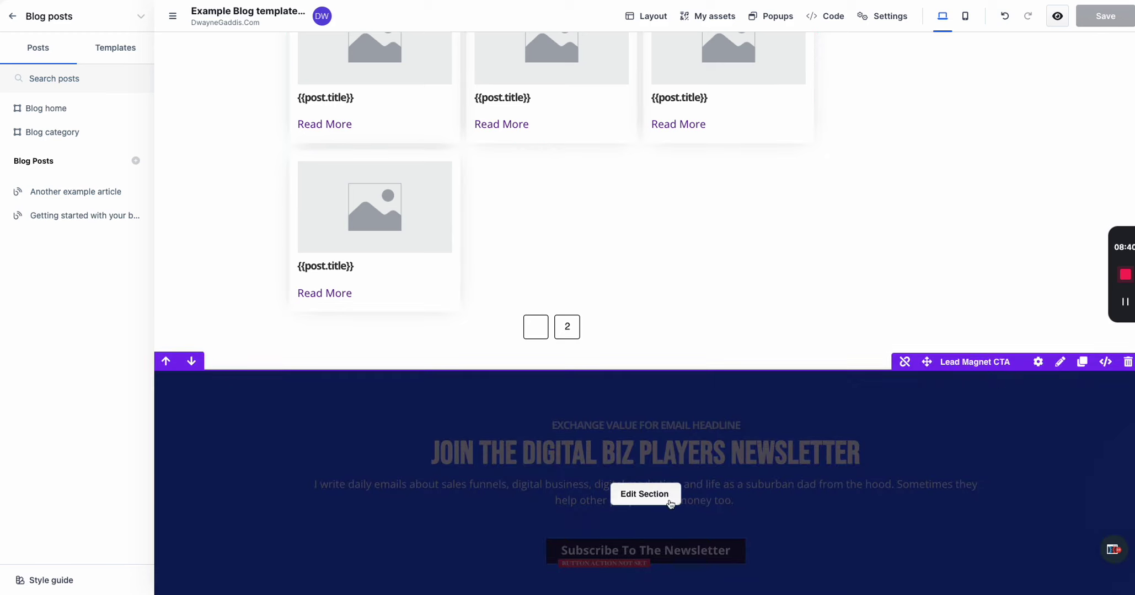
- Replace the newsletter subheadline with 'The Interwebz Most Notorious "Digital Hustla" Spills His Daily Tea' and save the universal section
left_click(670, 503)
left_click(618, 123)
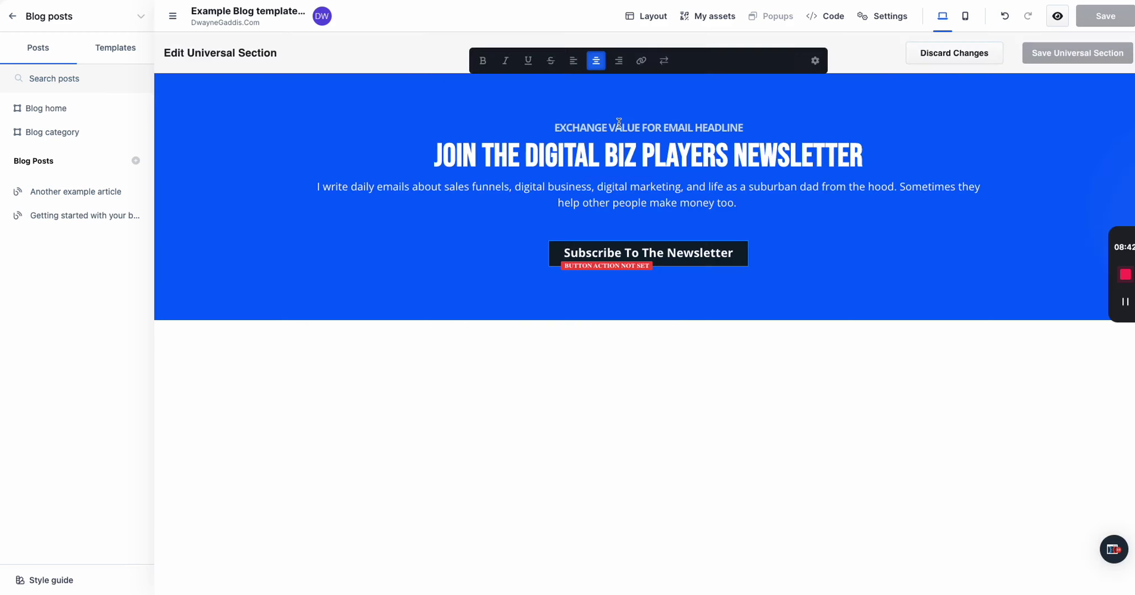
left_click(549, 129)
key("Delete")
key("Delete")
key("Delete")
key("Delete")
key("Delete")
key("Delete")
key("Delete")
key("Delete")
key("Delete")
key("Delete")
key("Delete")
key("Delete")
key("Delete")
key("Delete")
key("Delete")
key("Delete")
key("Delete")
key("Delete")
key("Delete")
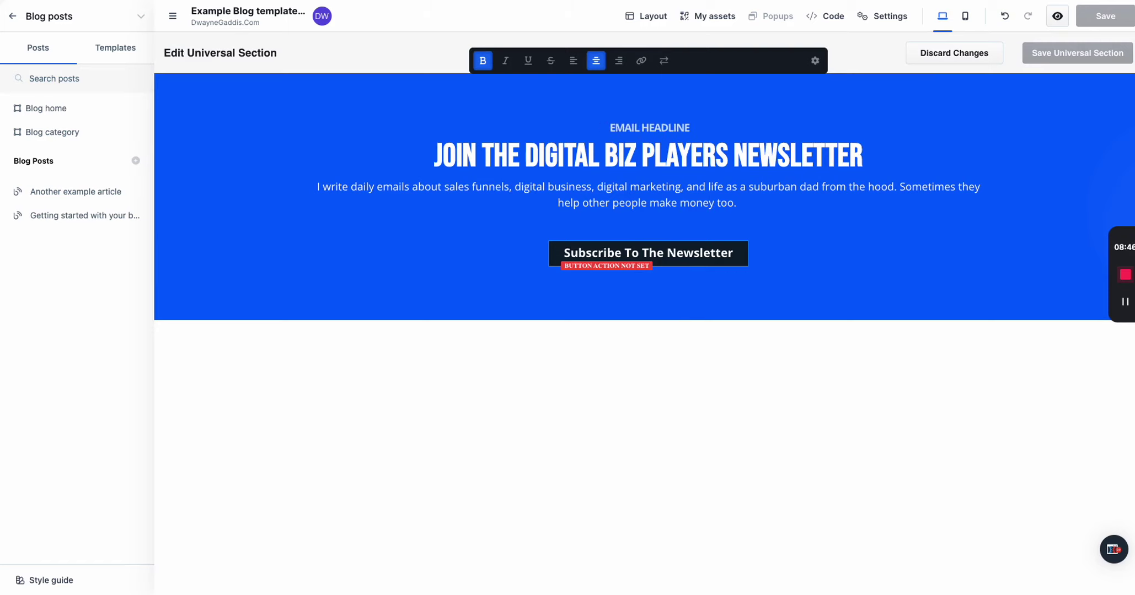
key("Delete")
key("Delete")
key("Delete")
key("Delete")
key("Delete")
key("Delete")
key("Delete")
key("Delete")
key("Delete")
key("Delete")
key("Delete")
key("Delete")
key("Delete")
key("Delete")
type("The Interw")
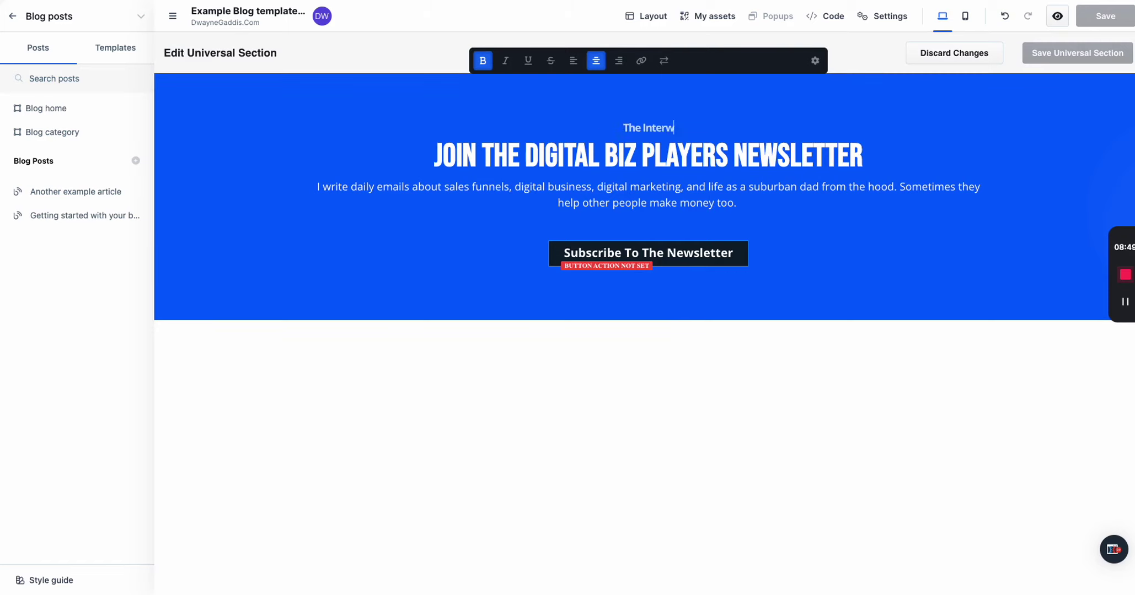
type("ebz Most Norto")
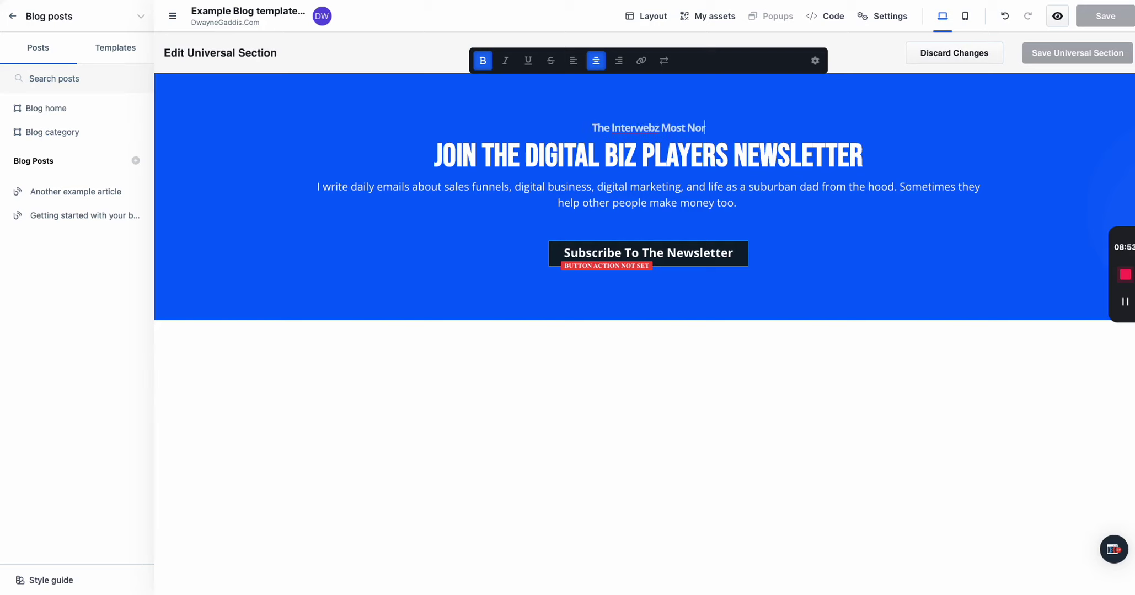
type("ri")
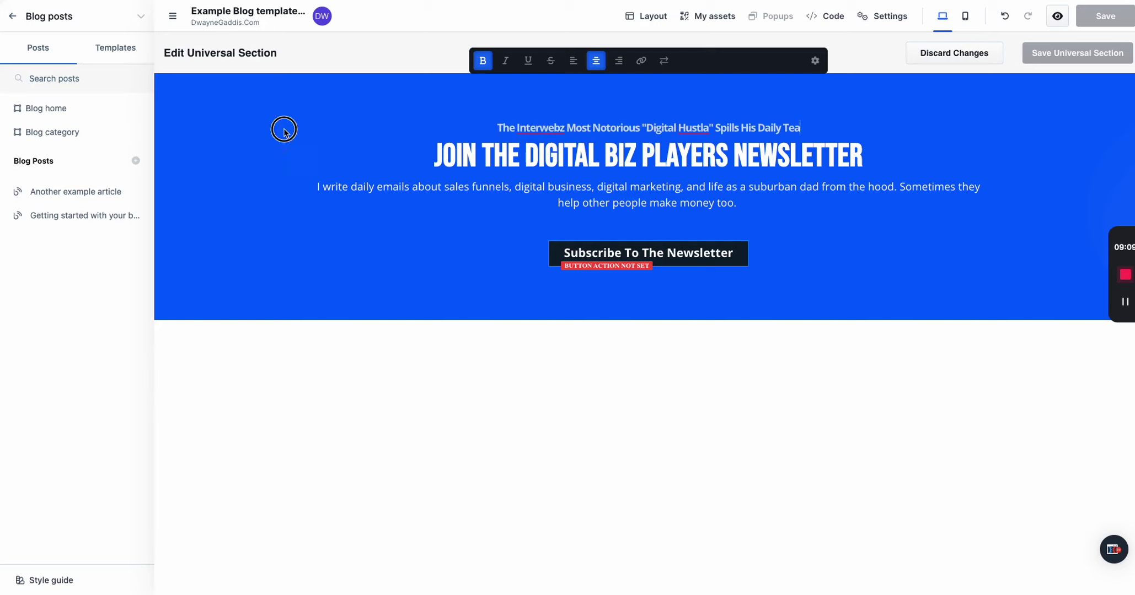
left_click(284, 127)
left_click(1070, 54)
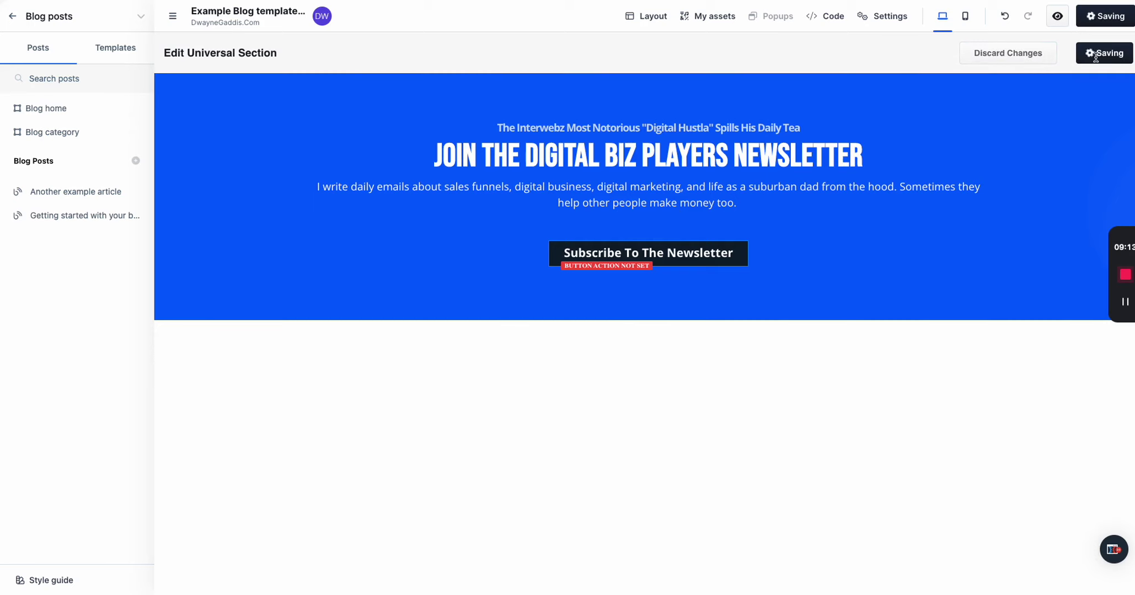
scroll(889, 279, "down", 10)
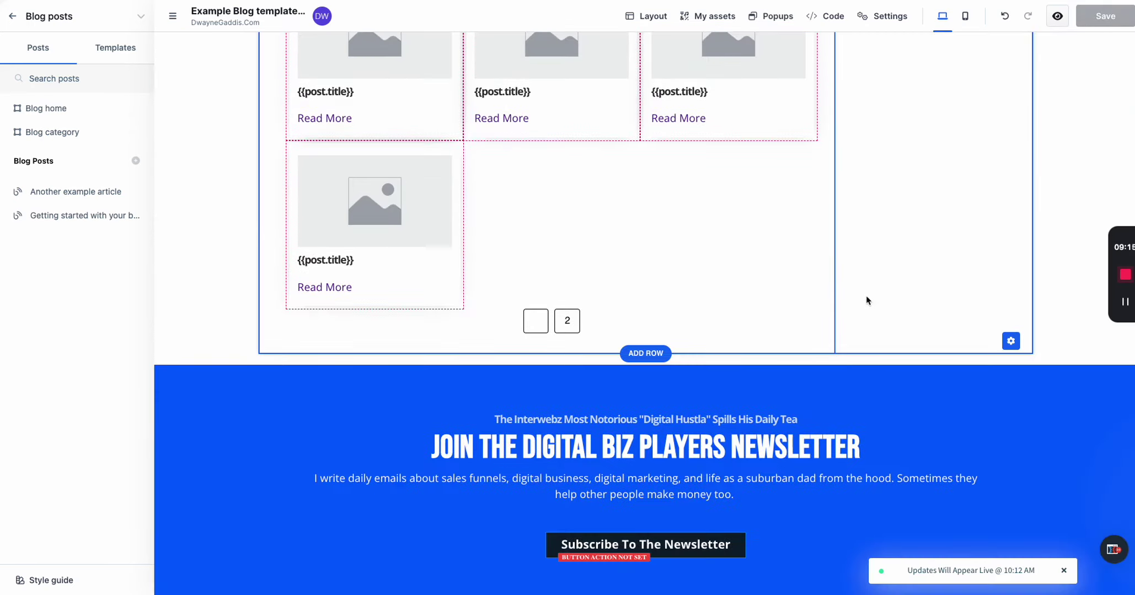
- Preview the updated blog page, scroll through it, then close the preview to return to the builder
left_click(1057, 16)
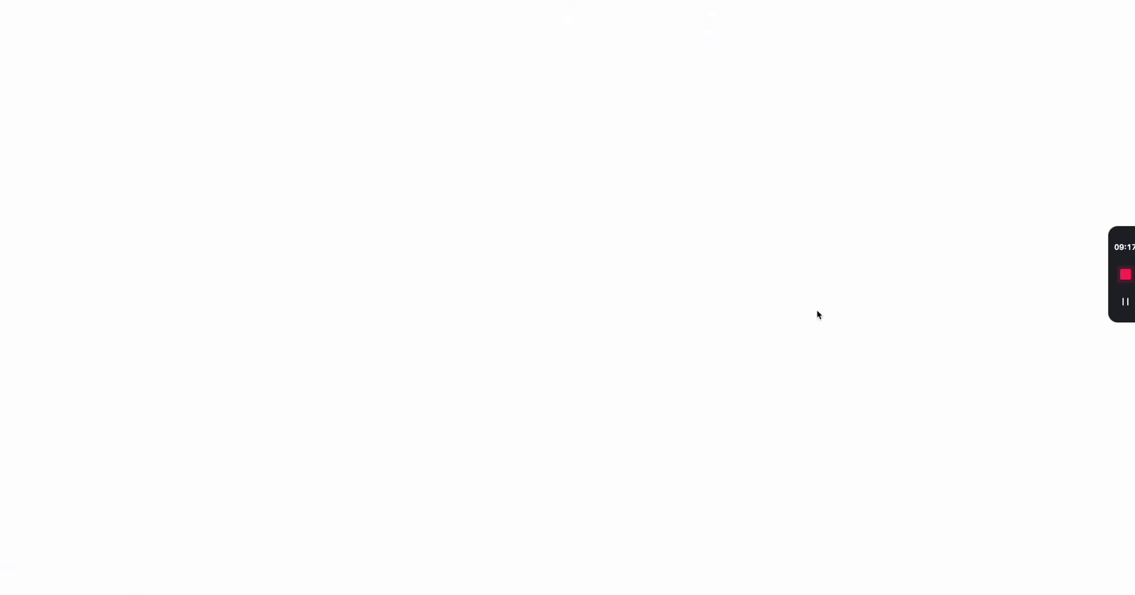
scroll(860, 329, "down", 10)
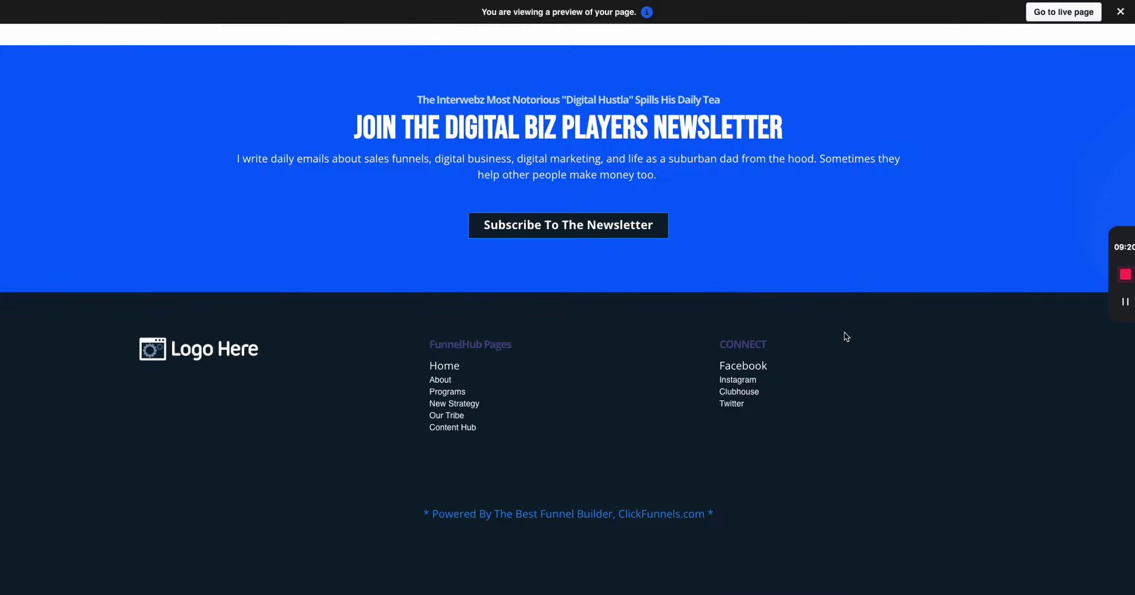
scroll(772, 342, "up", 5)
scroll(712, 364, "down", 3)
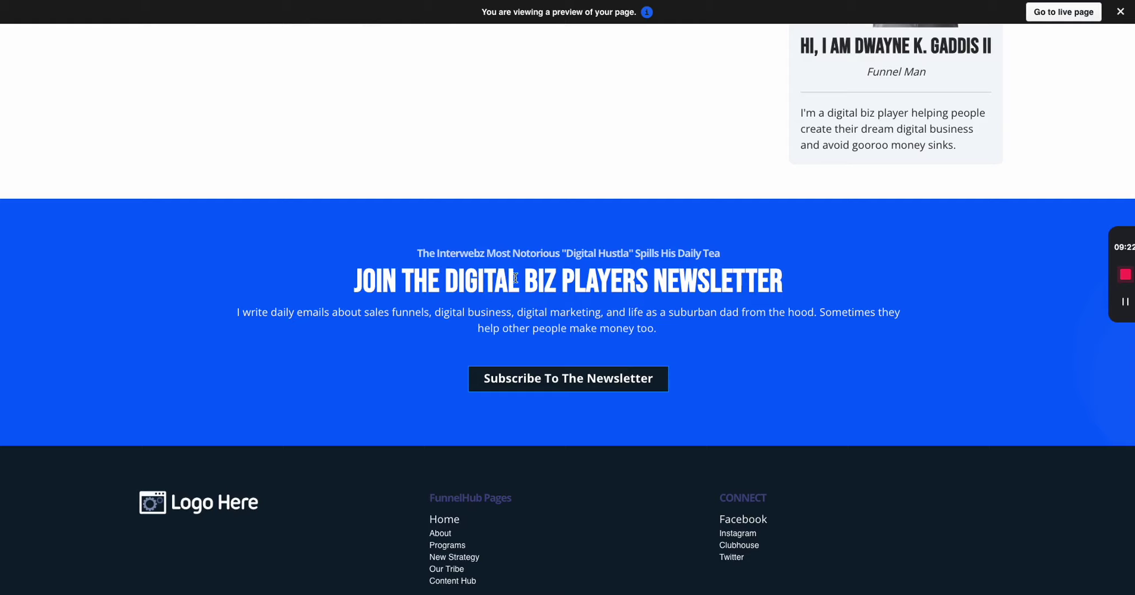
scroll(515, 278, "down", 3)
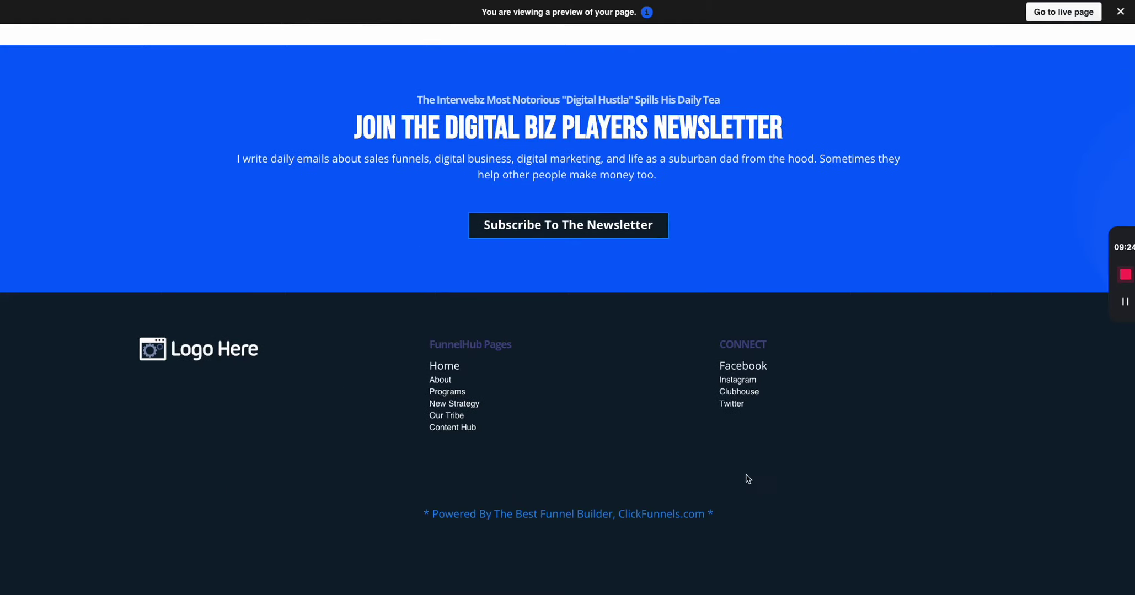
scroll(748, 479, "up", 3)
scroll(720, 451, "up", 1)
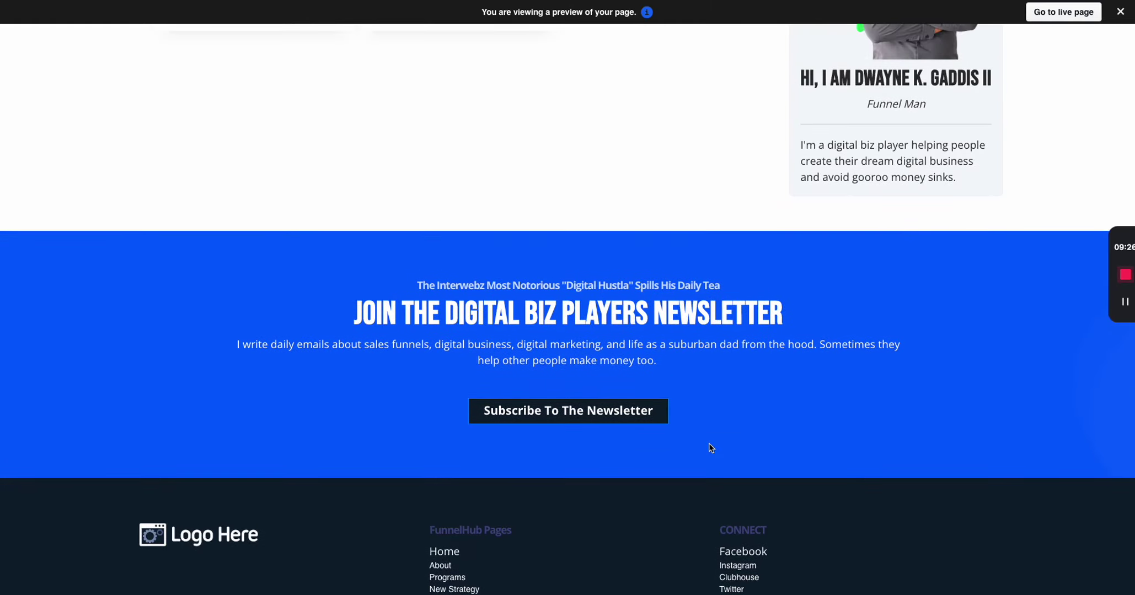
scroll(626, 330, "up", 8)
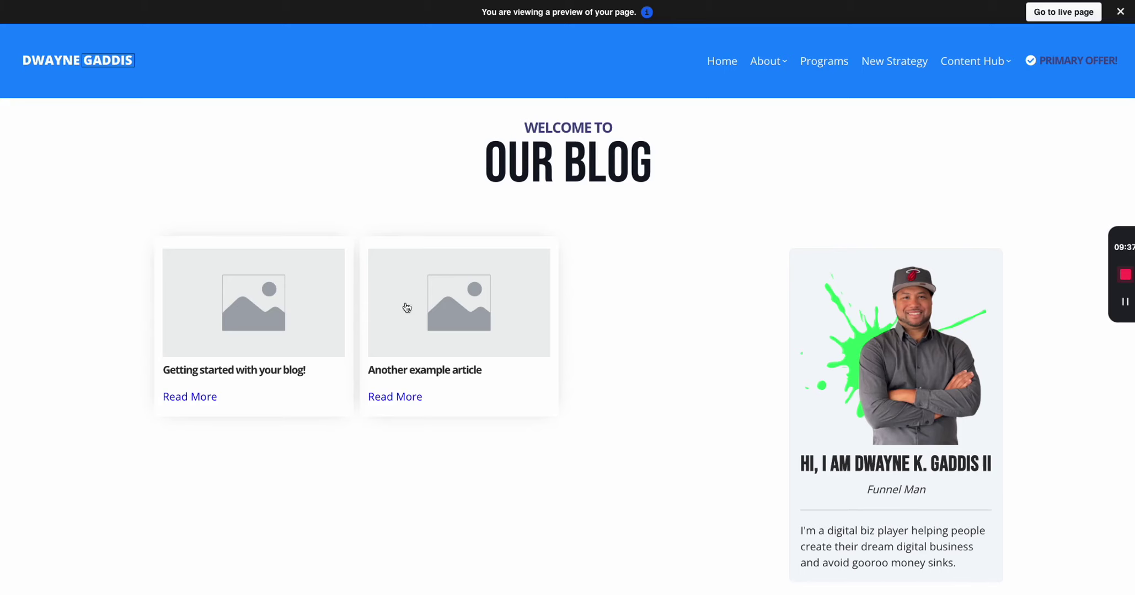
key("ctrl+w")
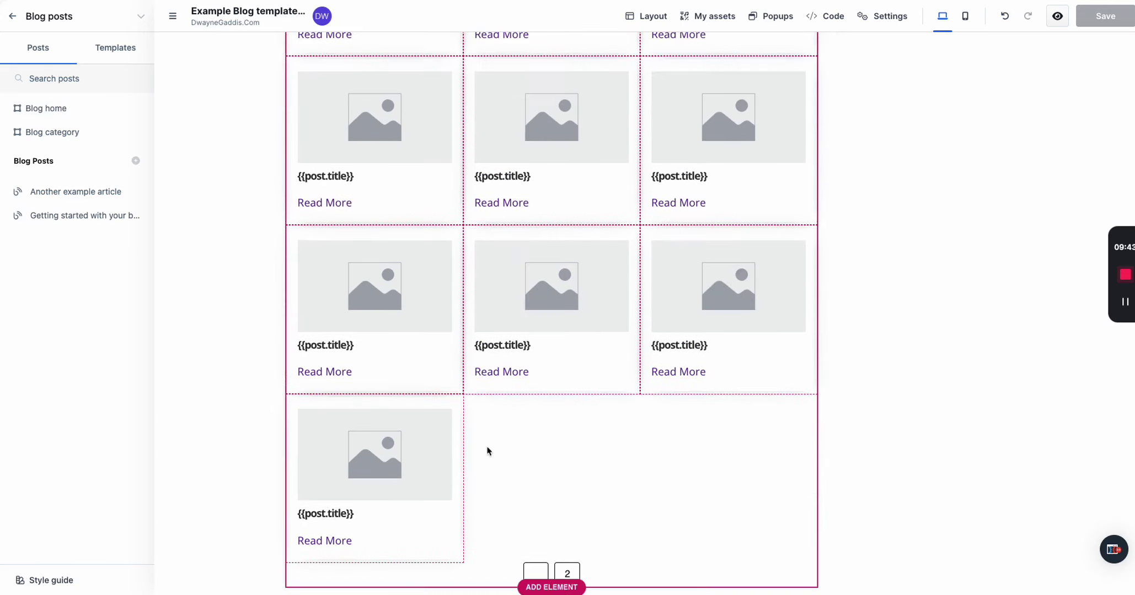
- Scroll through the template's post-title grid, then switch to the Blog home template
scroll(482, 477, "up", 7)
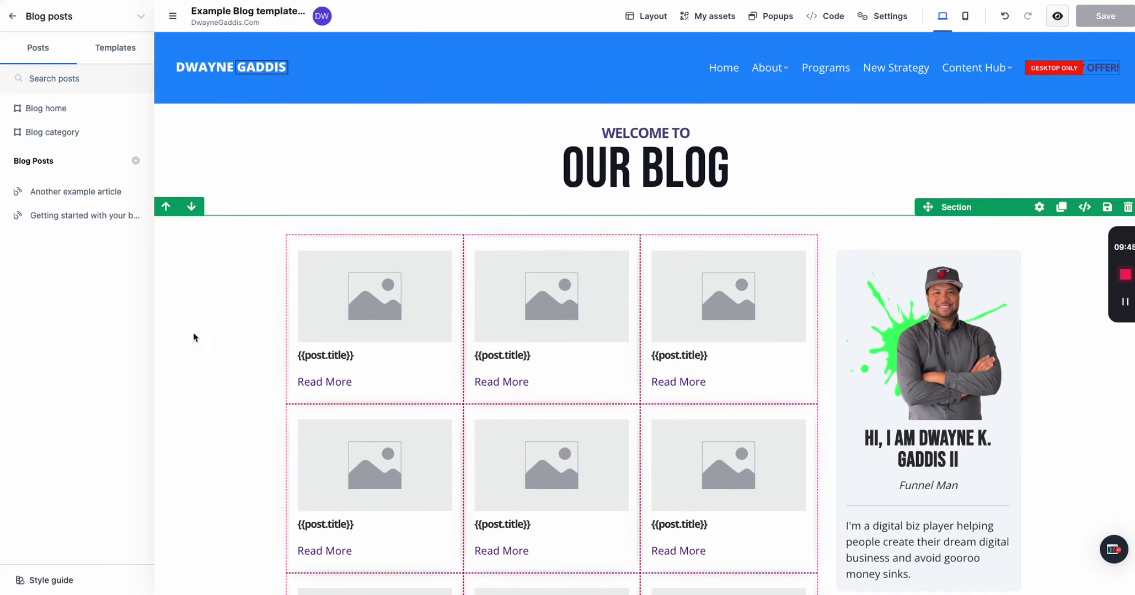
scroll(589, 332, "down", 1)
scroll(589, 332, "down", 4)
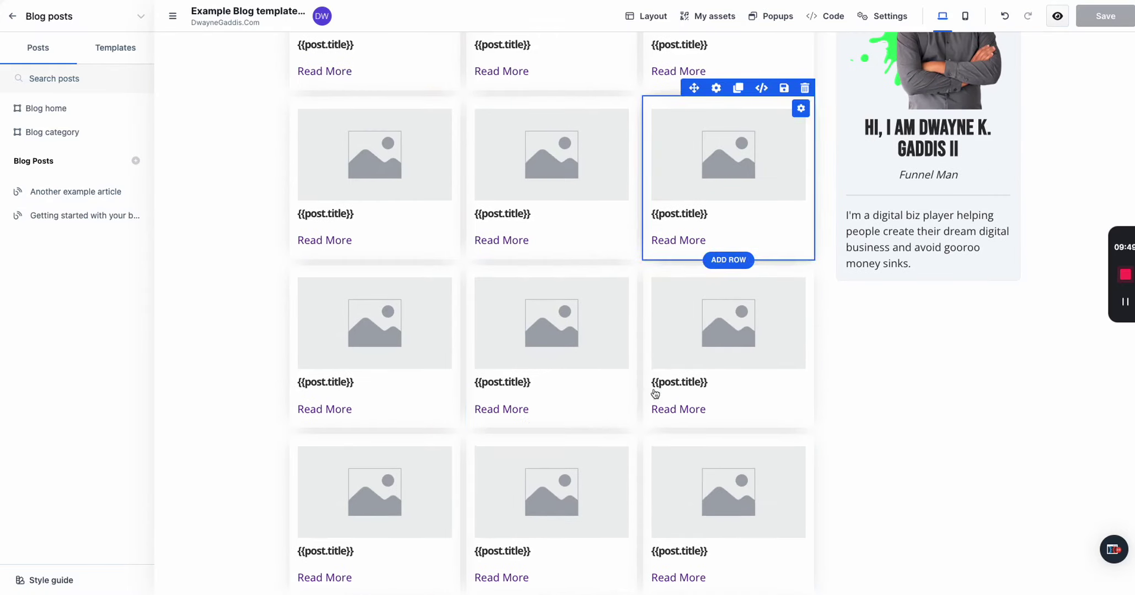
scroll(633, 389, "down", 2)
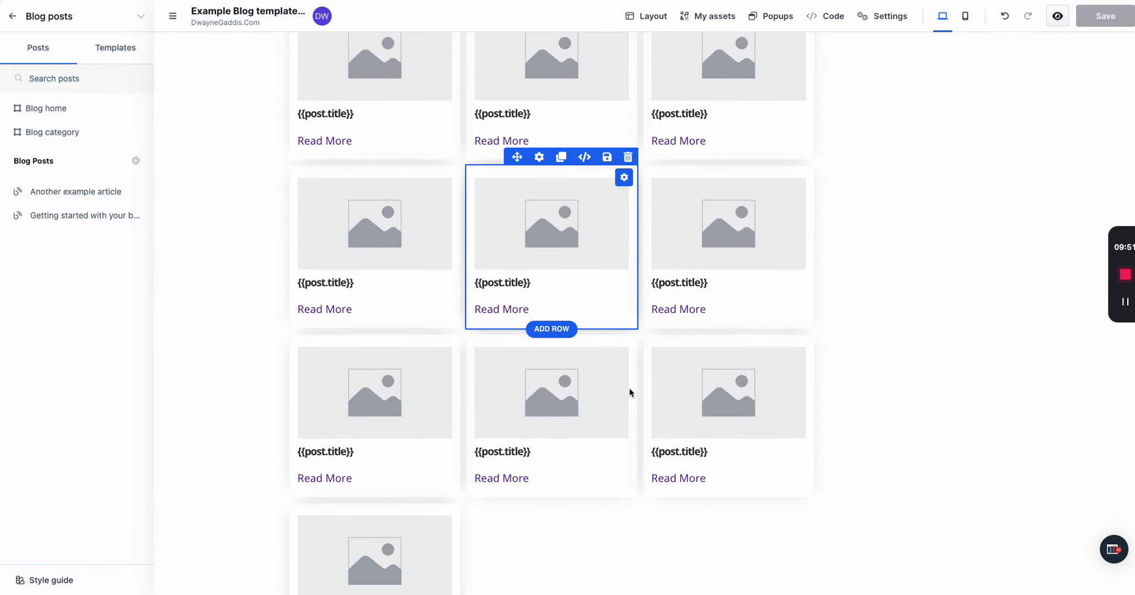
scroll(631, 393, "down", 13)
scroll(636, 401, "up", 19)
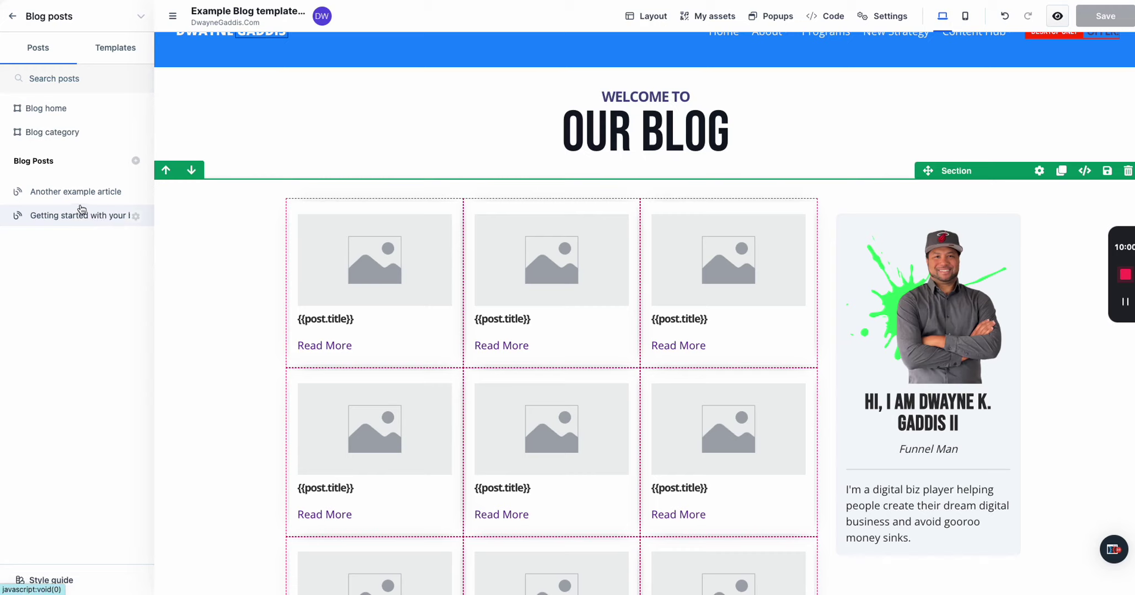
left_click(45, 108)
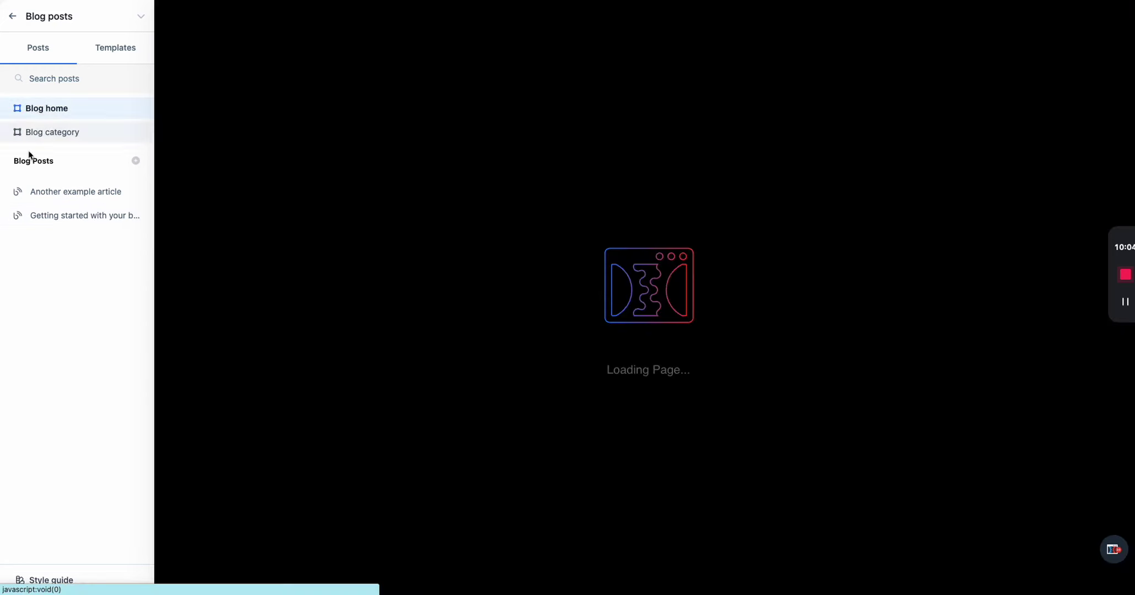
- Select the post grid row and preview how the Blog home page looks
scroll(562, 434, "down", 3)
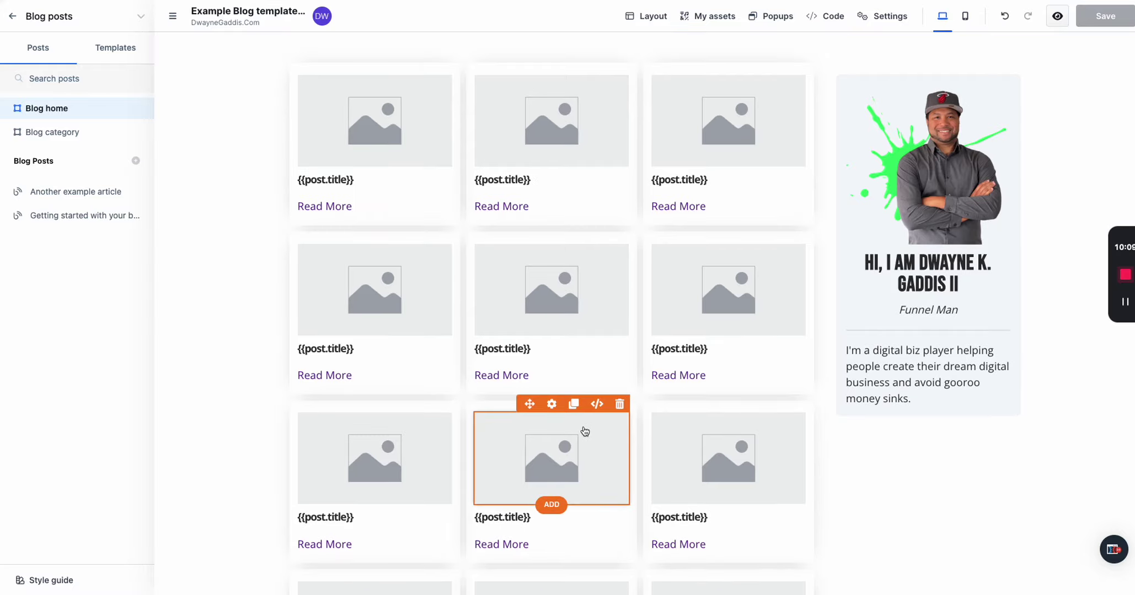
left_click(930, 175)
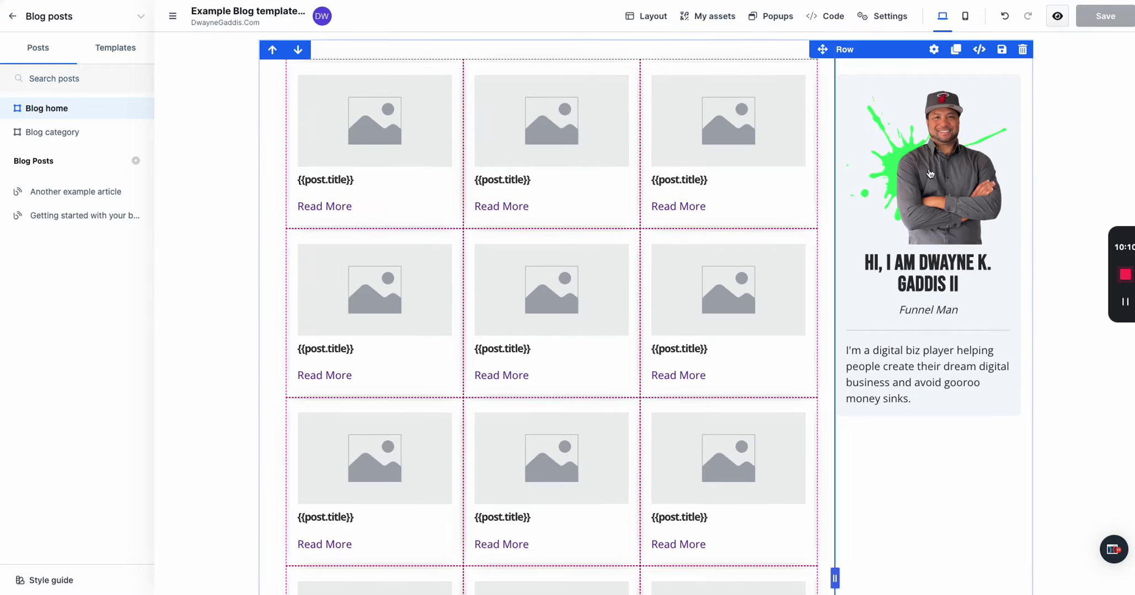
left_click(1057, 17)
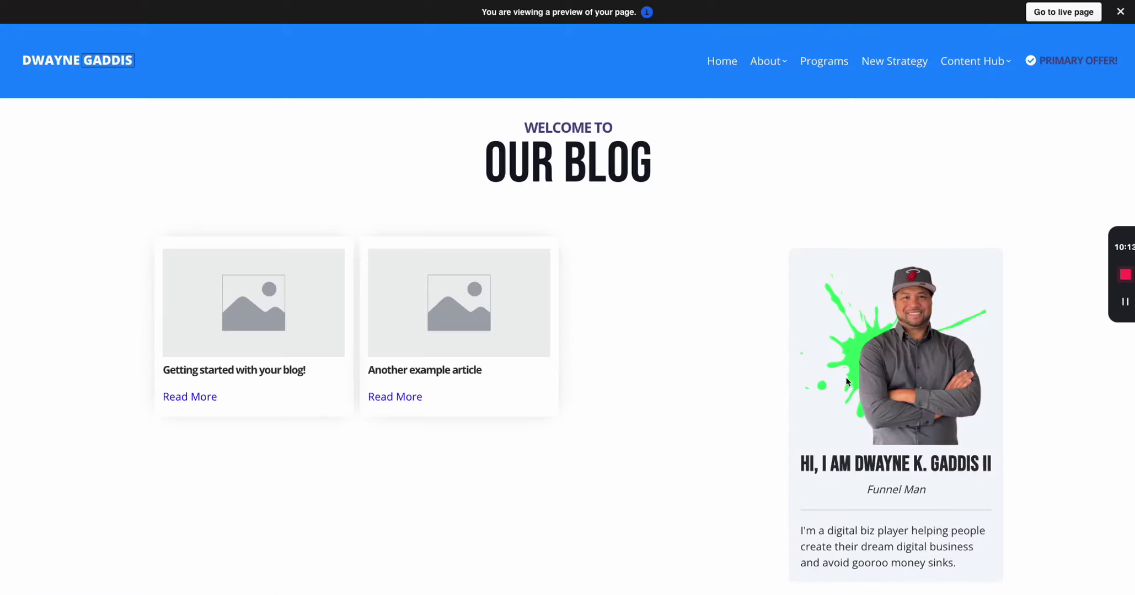
scroll(838, 402, "down", 10)
scroll(803, 444, "up", 10)
left_click(1120, 12)
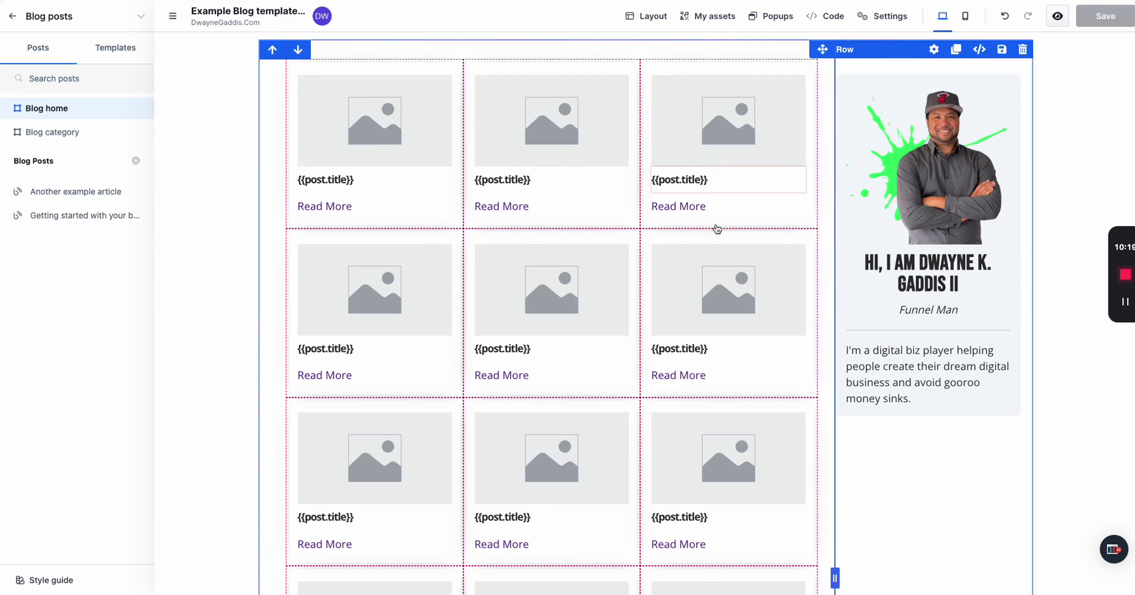
- Check the grid row and post image settings, then switch to the Blog category template
left_click(932, 50)
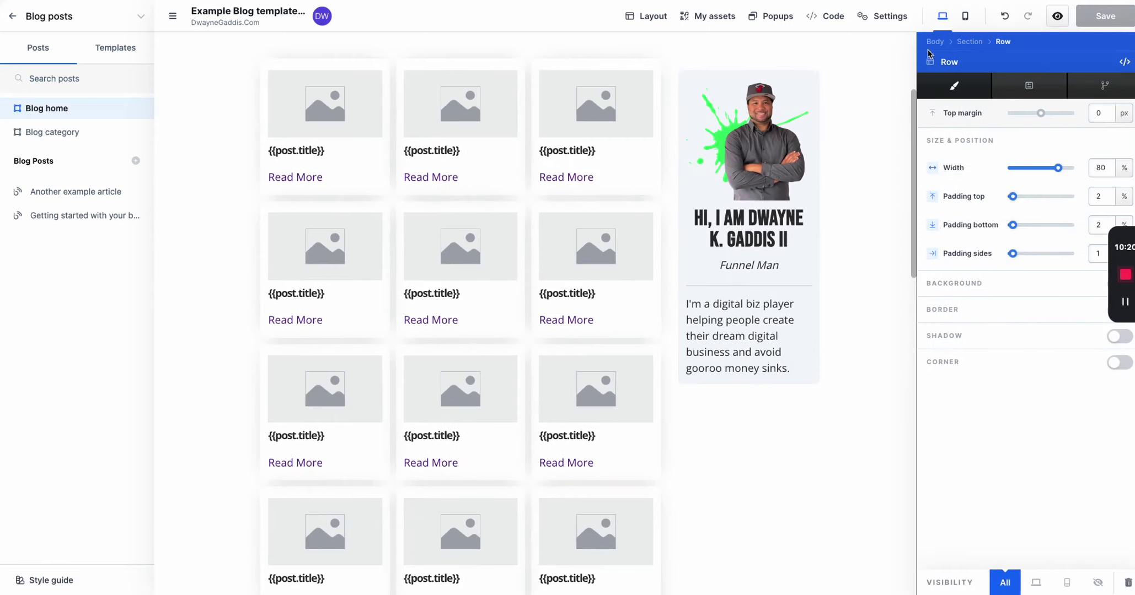
left_click(794, 467)
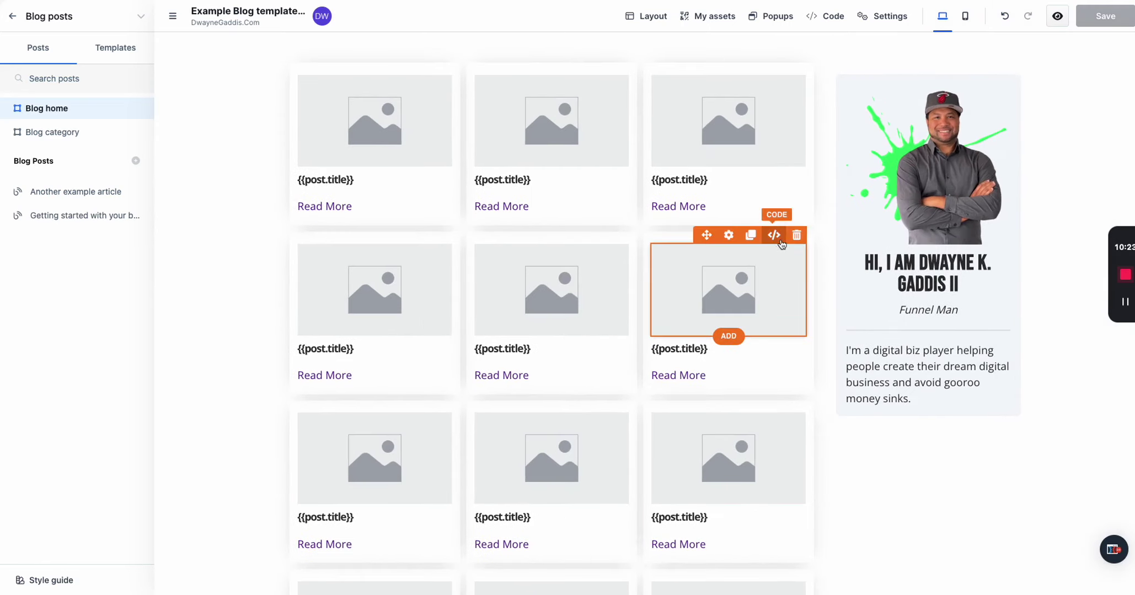
left_click(729, 235)
left_click(821, 530)
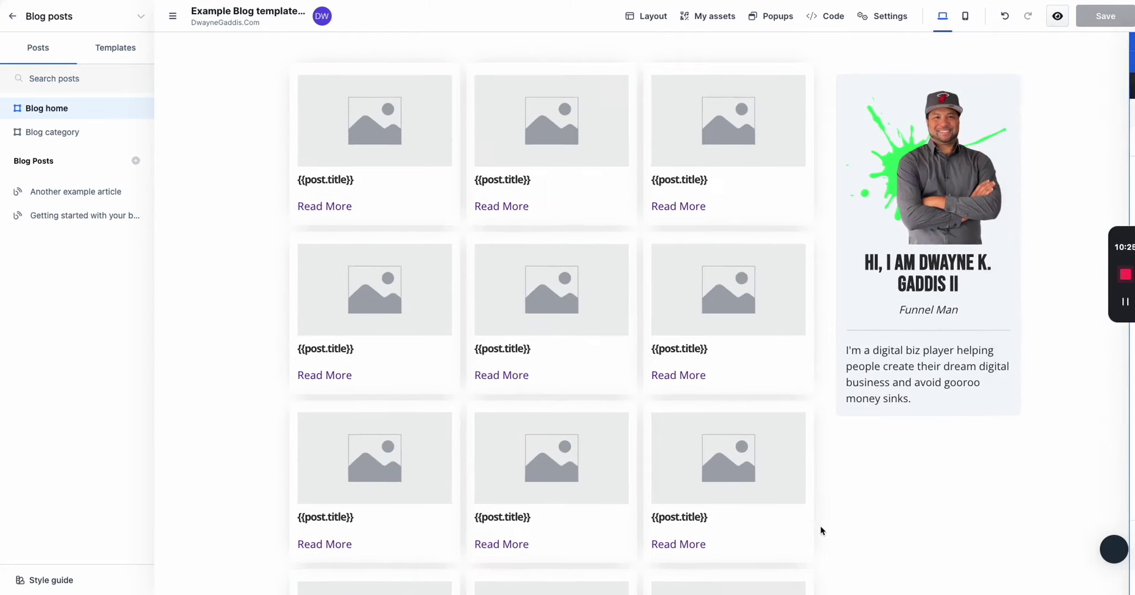
scroll(841, 534, "down", 3)
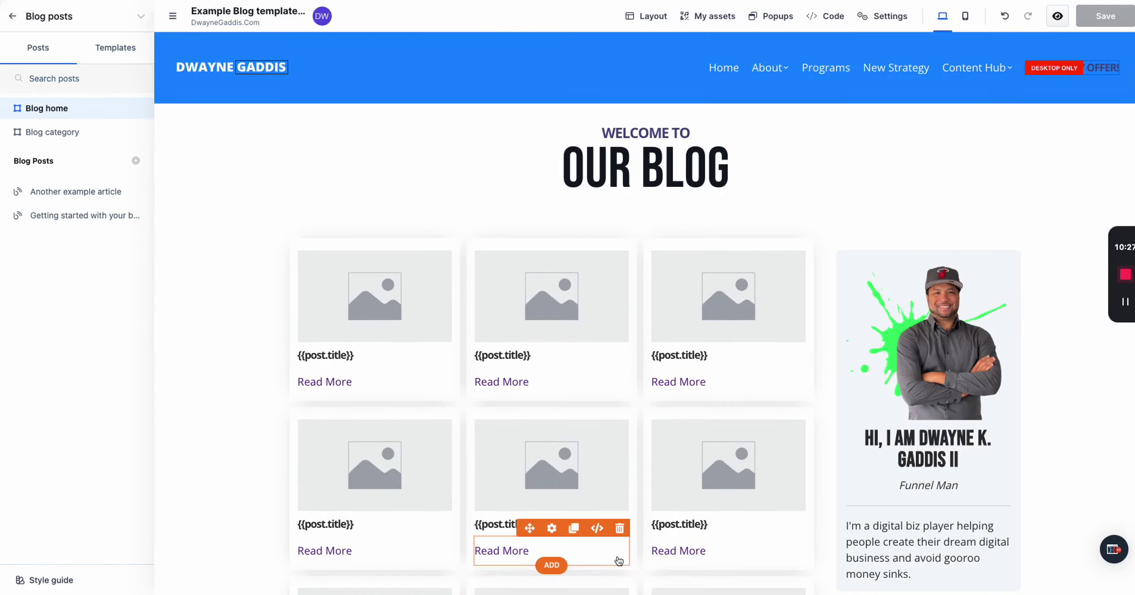
scroll(612, 550, "down", 15)
scroll(605, 551, "up", 15)
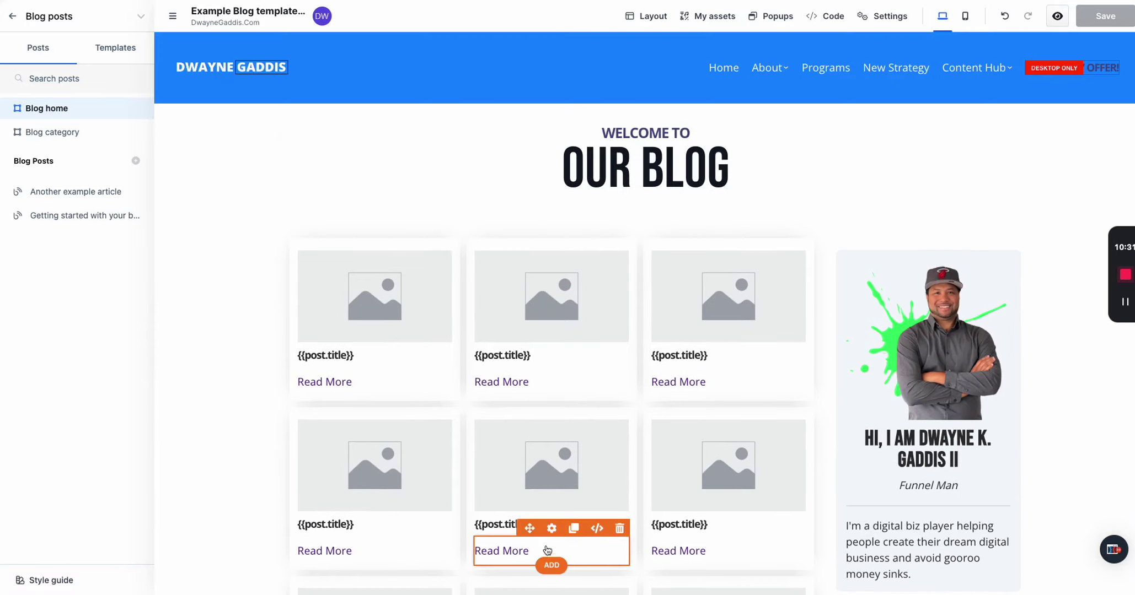
left_click(84, 138)
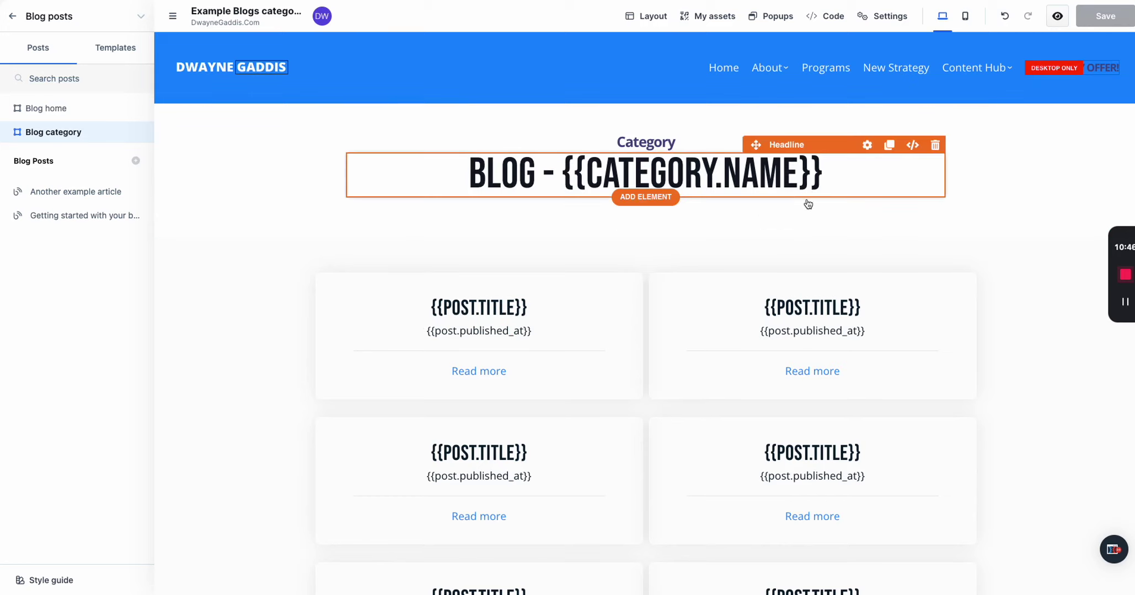
- Scroll through the Blog category template and open the 'Another example article' post
scroll(849, 265, "down", 6)
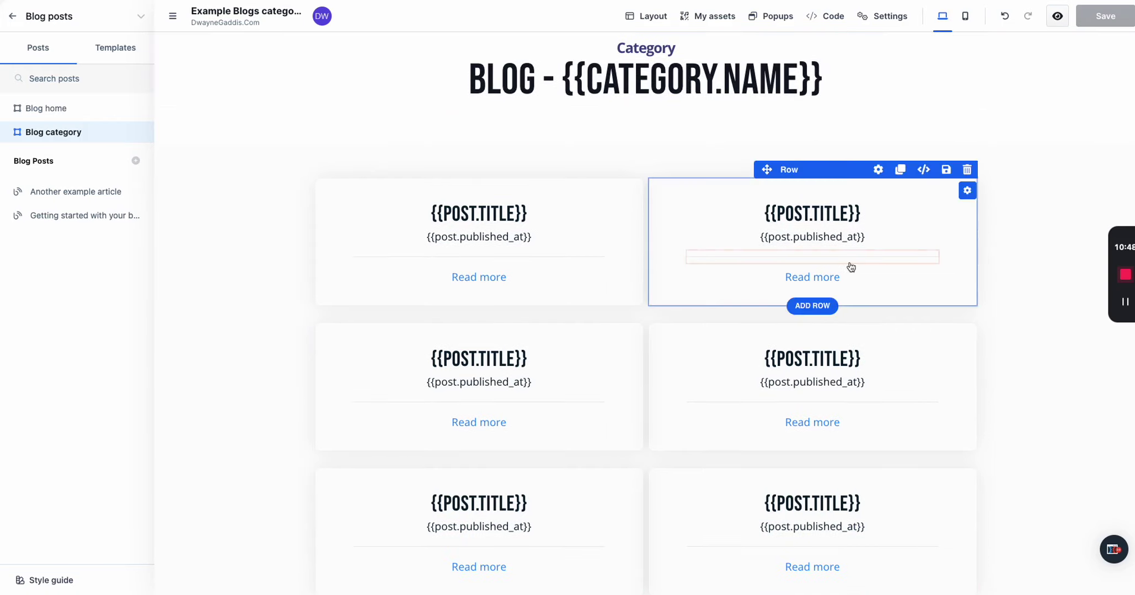
scroll(850, 271, "down", 6)
scroll(752, 337, "up", 10)
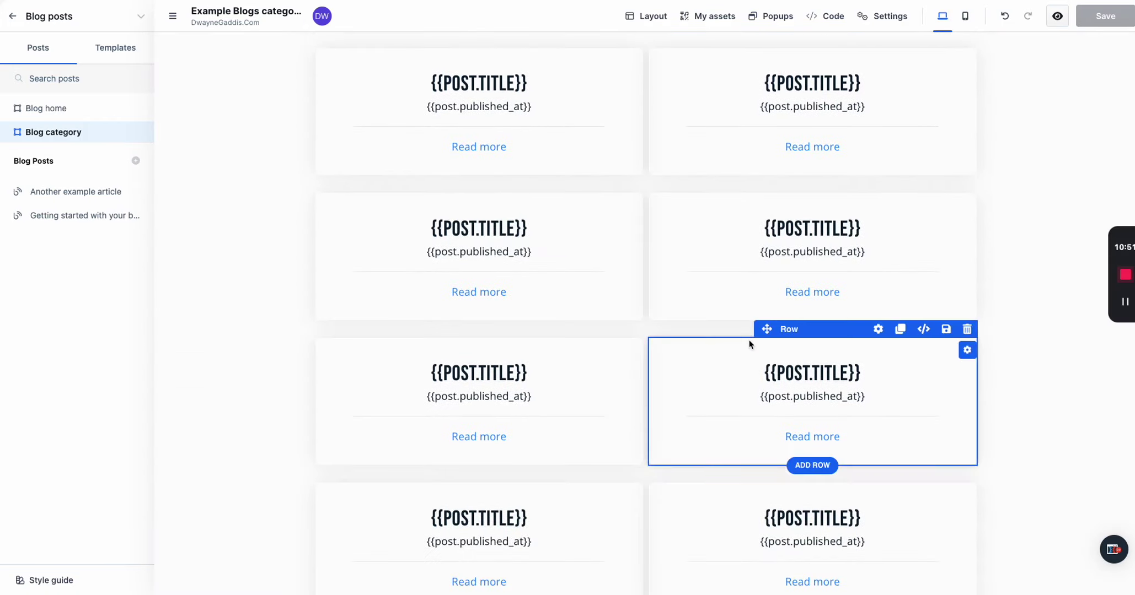
scroll(749, 345, "up", 3)
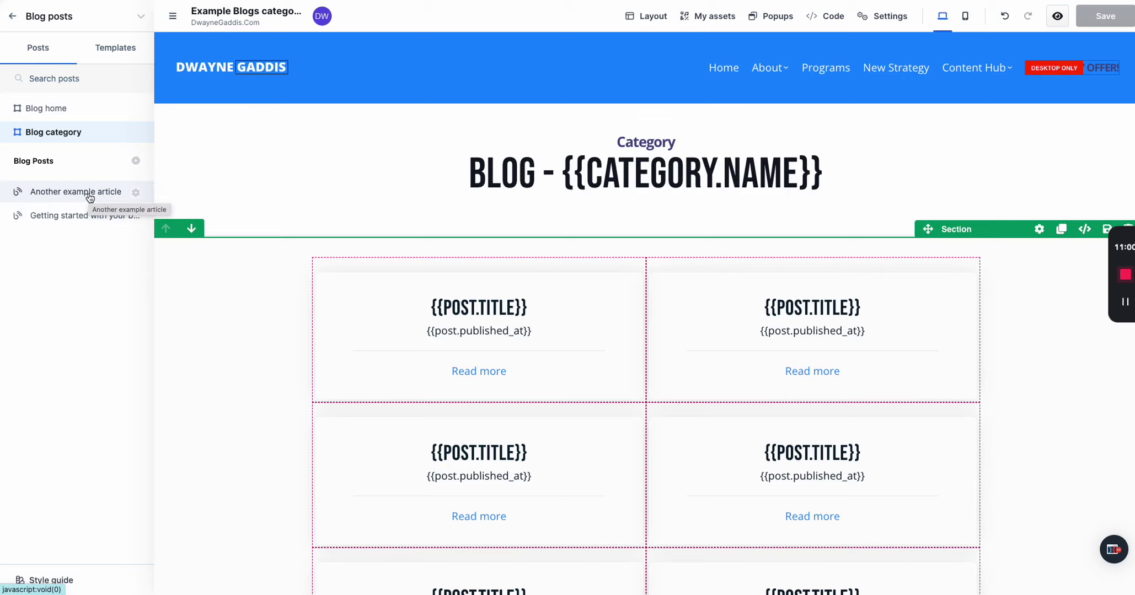
left_click(56, 195)
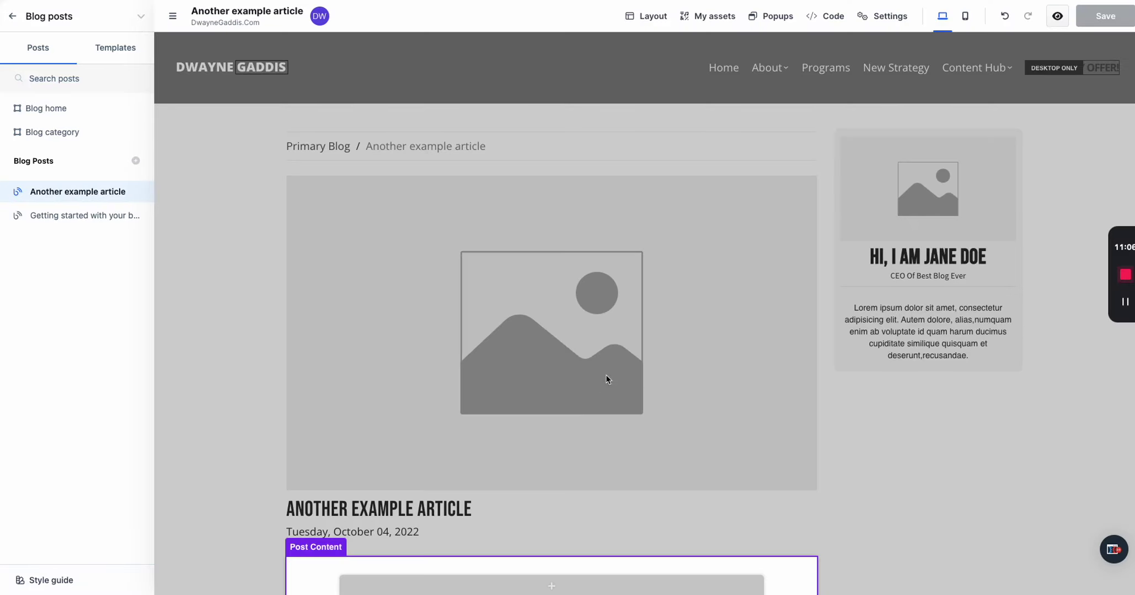
- Scroll through 'Another example article' to inspect its author sidebar, empty Post Content block and footer
scroll(756, 348, "down", 6)
scroll(584, 364, "down", 7)
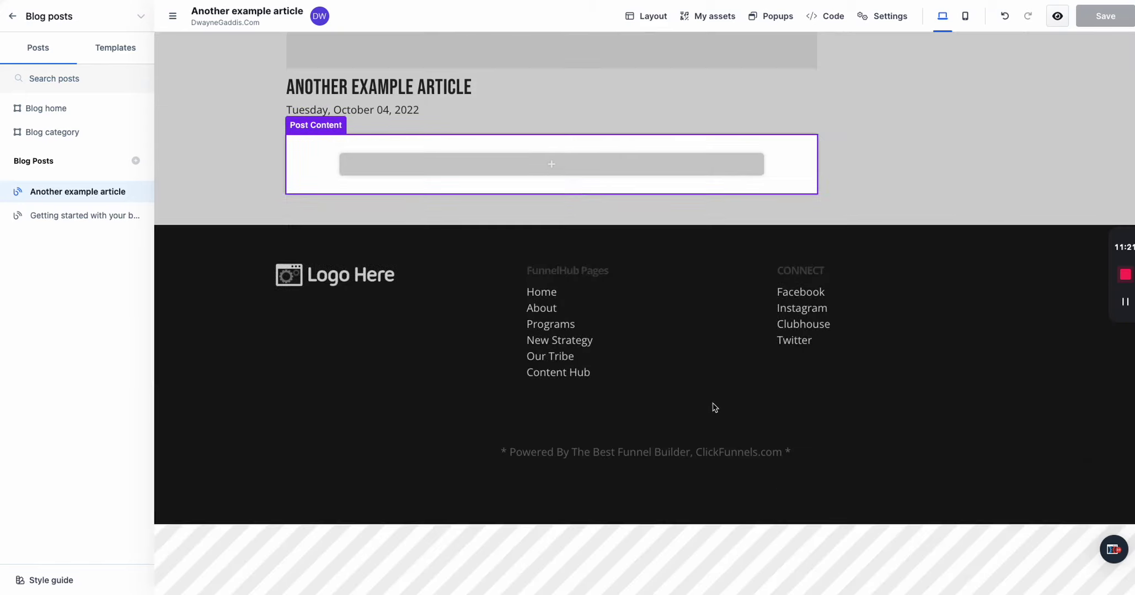
scroll(339, 322, "up", 7)
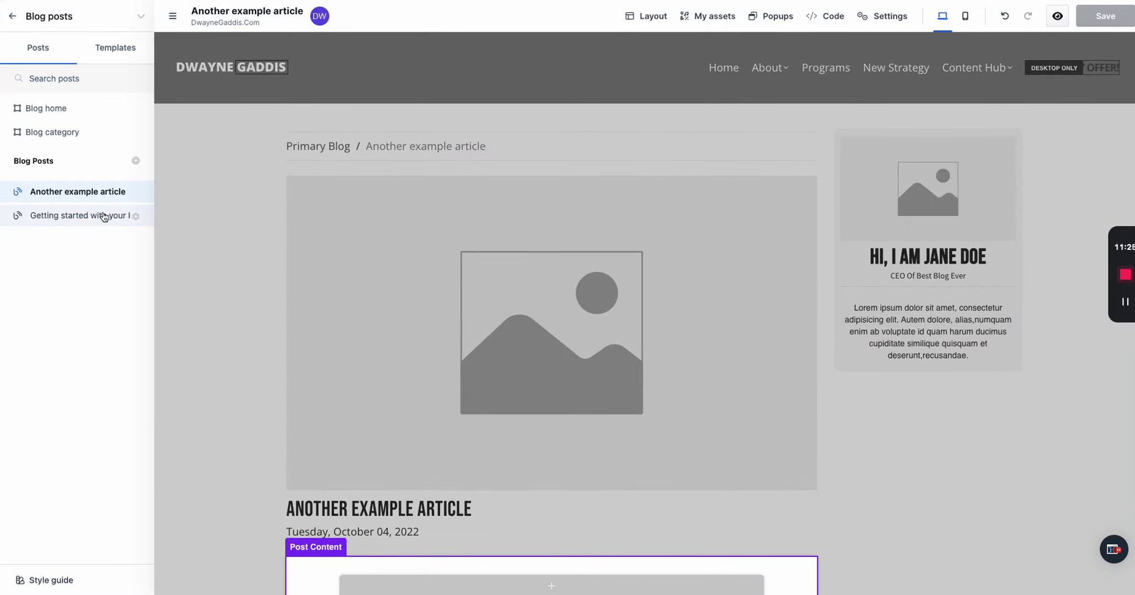
scroll(679, 347, "down", 5)
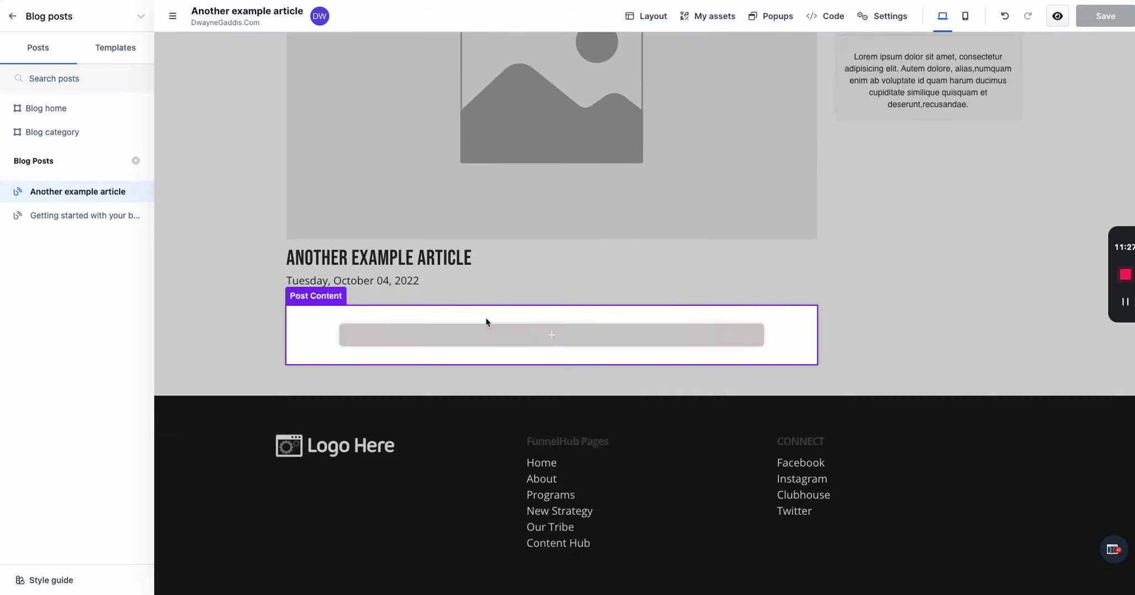
scroll(458, 342, "up", 1)
scroll(458, 342, "up", 1)
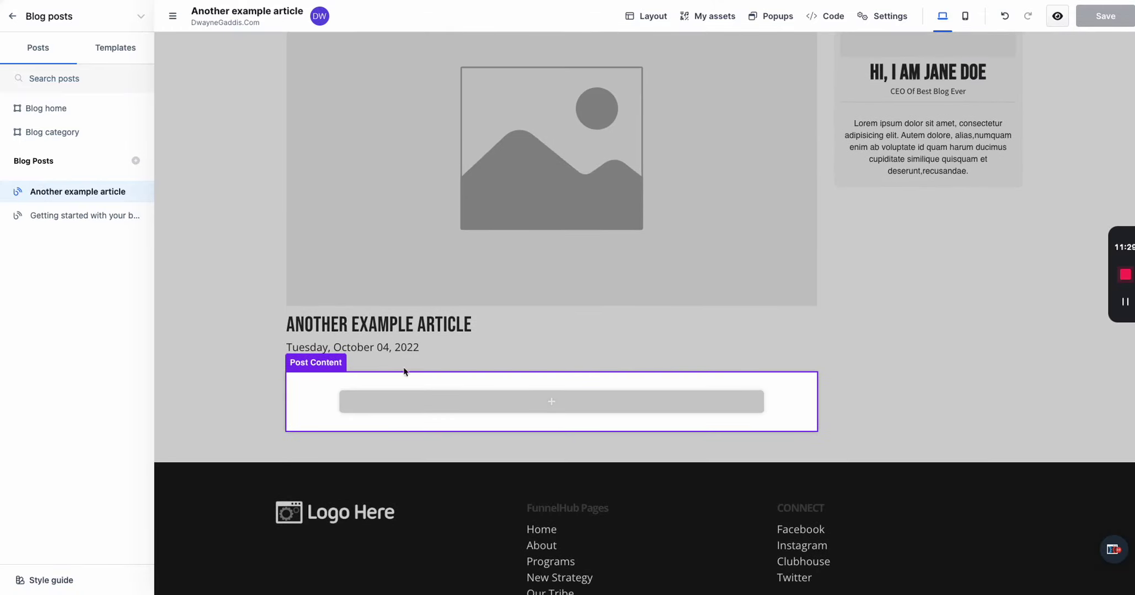
scroll(513, 412, "up", 3)
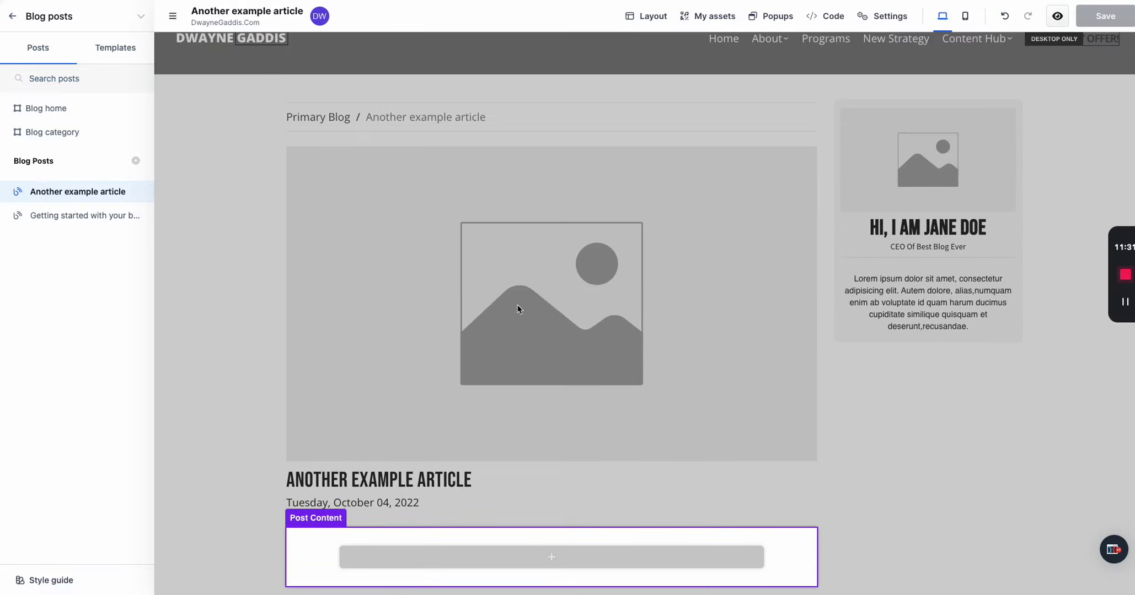
scroll(523, 337, "up", 1)
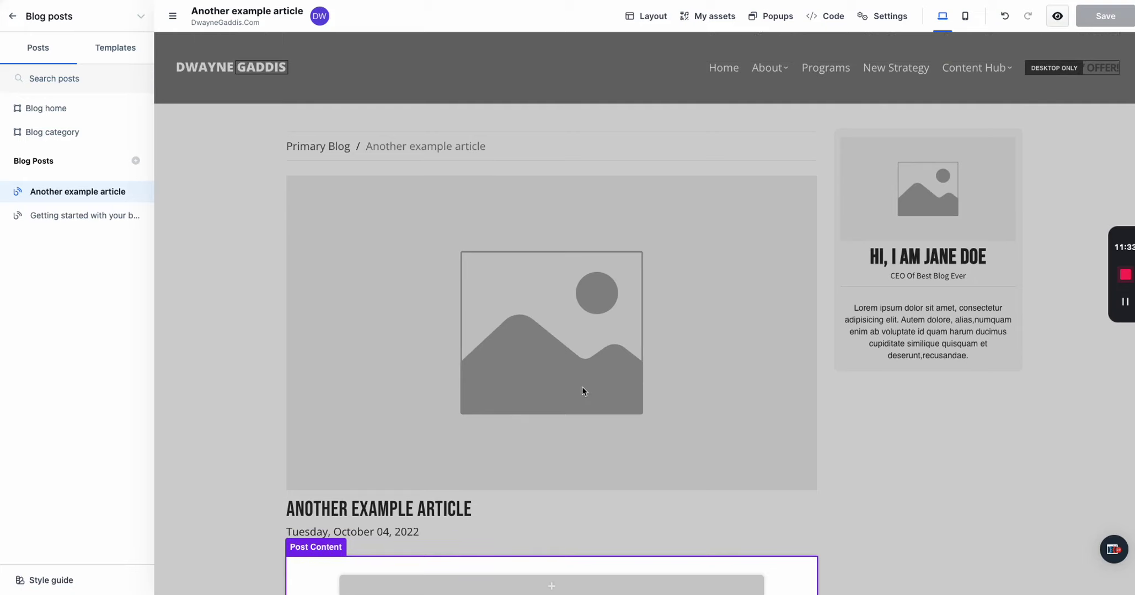
scroll(581, 386, "down", 2)
- Look over the 'Getting started with your blog!' post, then switch back to 'Another example article'
left_click(62, 215)
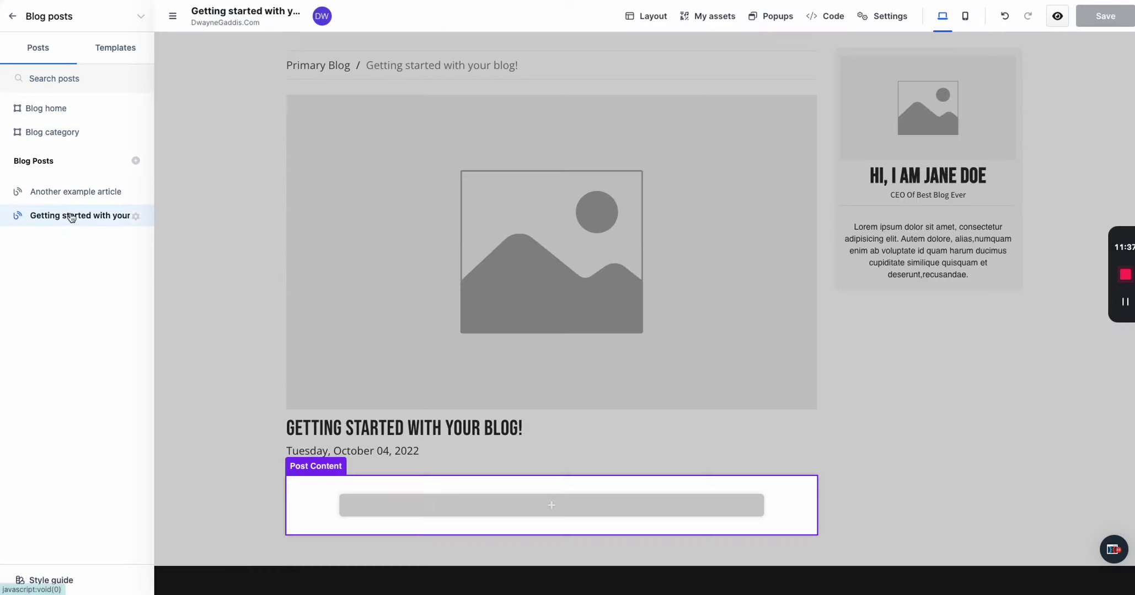
scroll(832, 496, "down", 1)
scroll(755, 499, "up", 3)
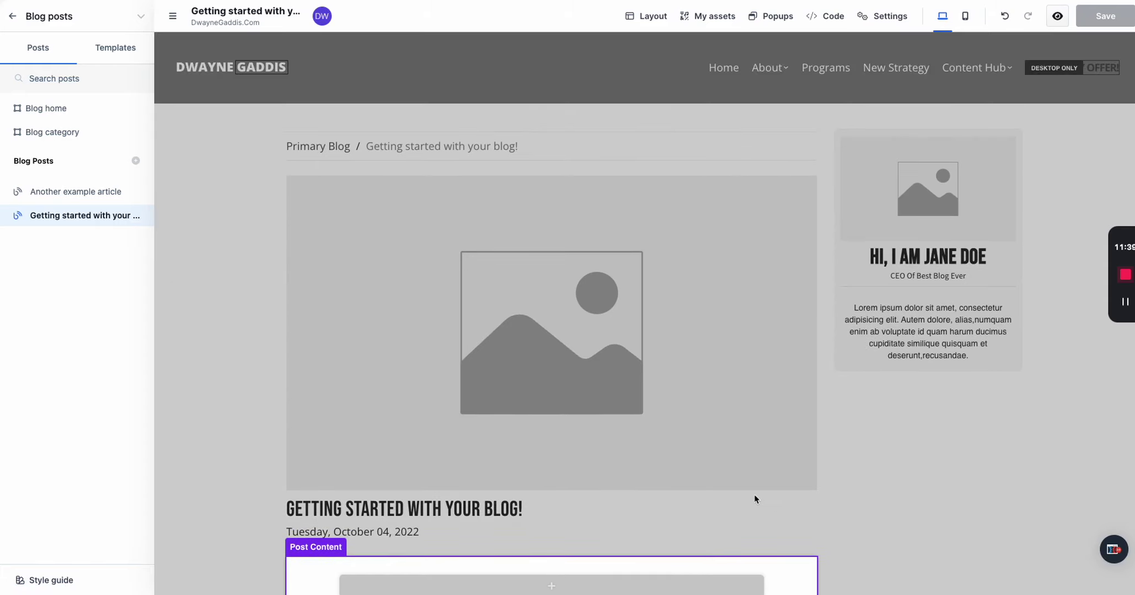
left_click(69, 193)
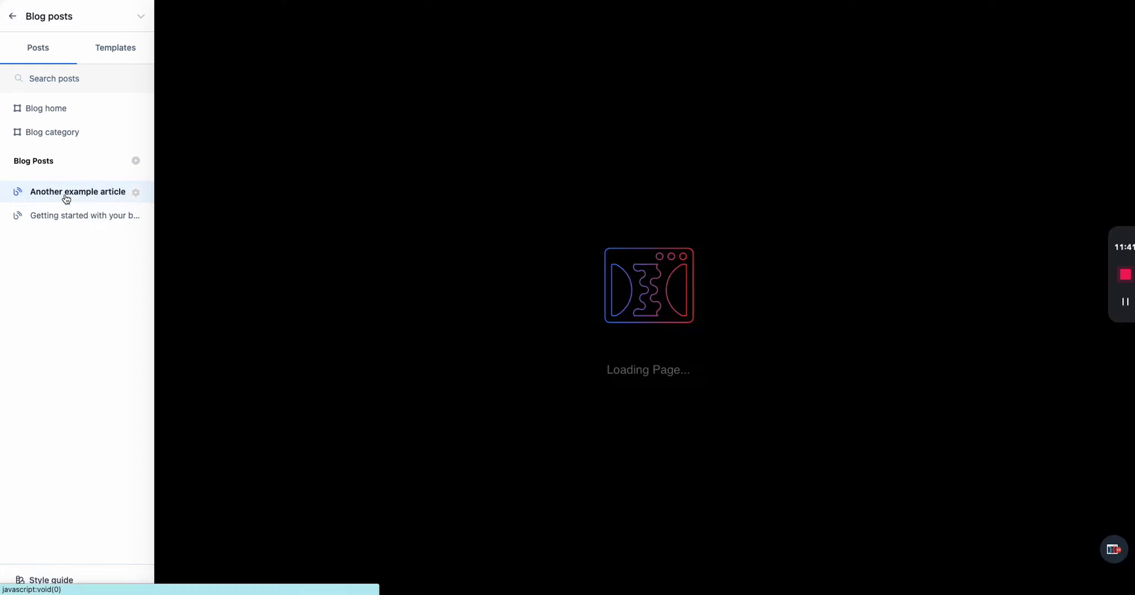
- Browse the post templates list, reopen 'Another example article', then exit the editor to the blog dashboard
left_click(134, 54)
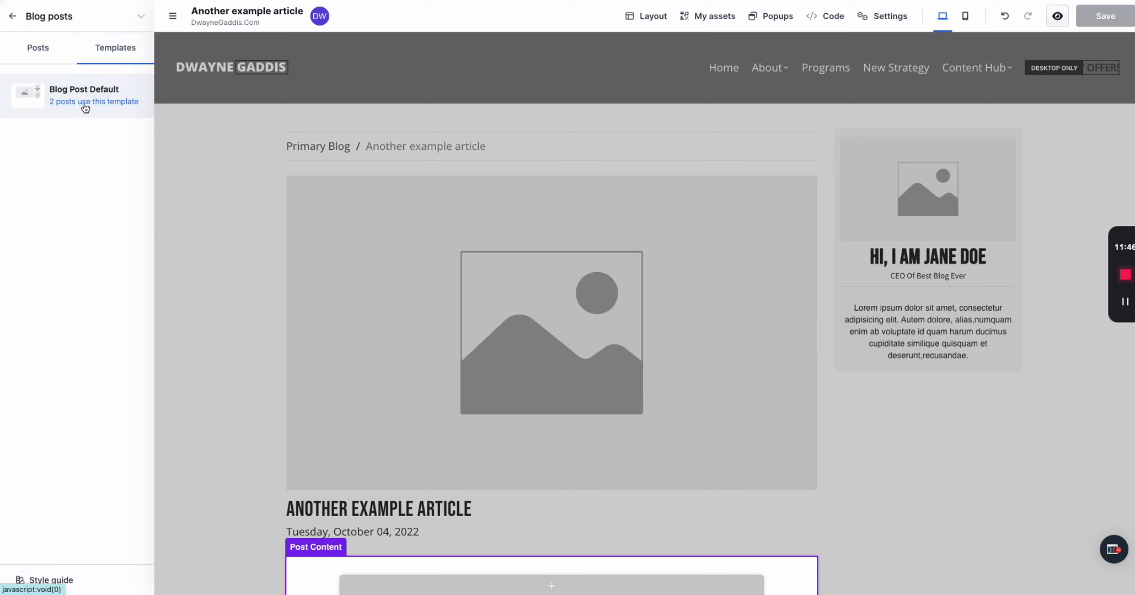
left_click(47, 52)
left_click(83, 194)
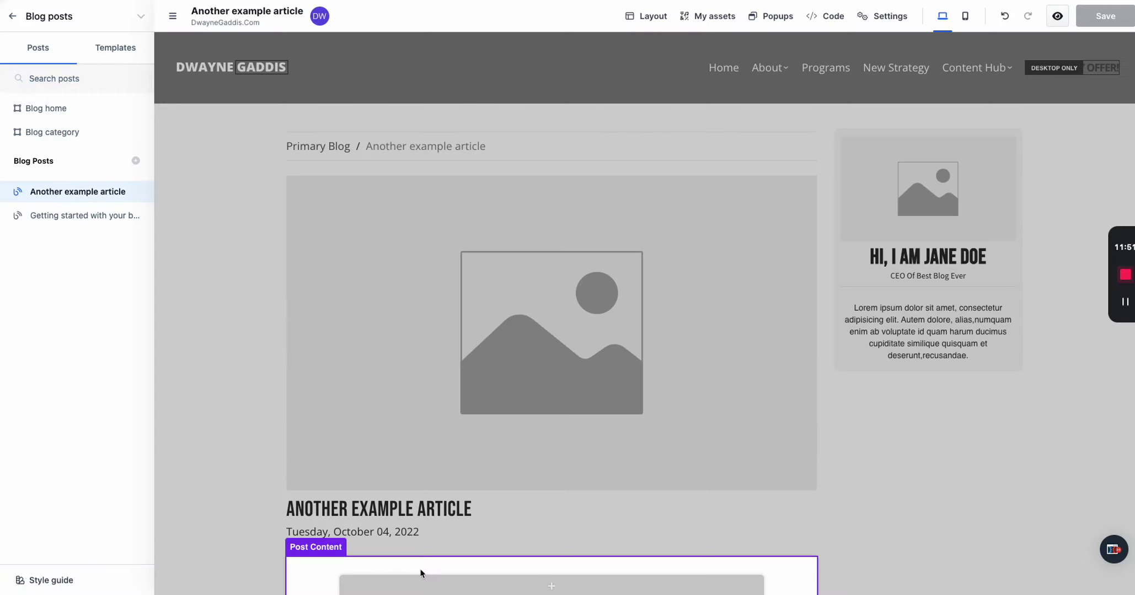
left_click(411, 519)
scroll(414, 521, "down", 3)
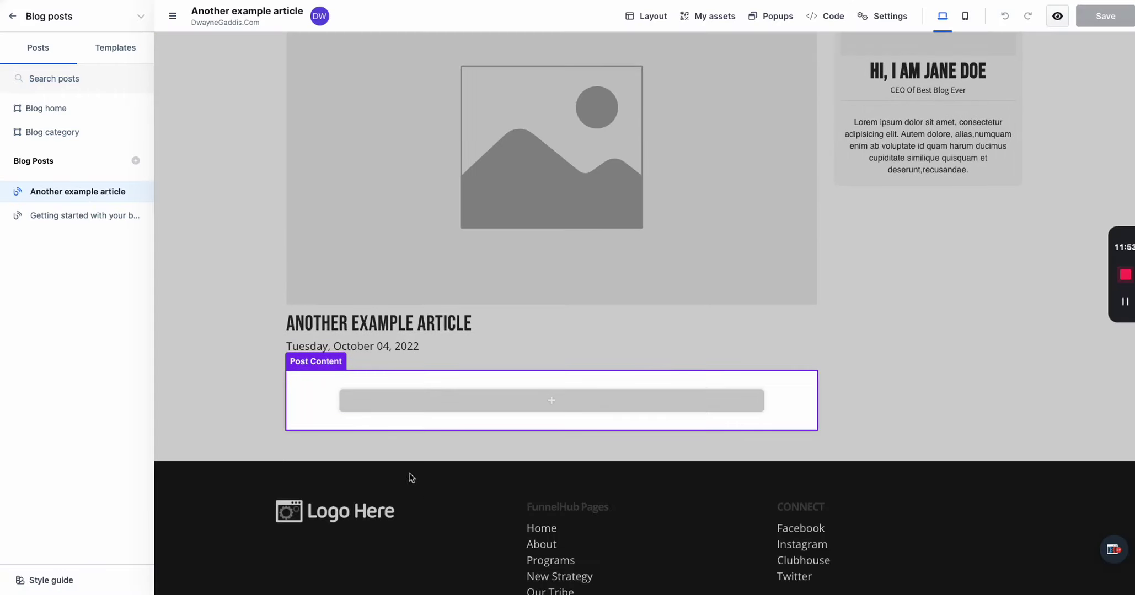
scroll(410, 476, "up", 3)
left_click(12, 16)
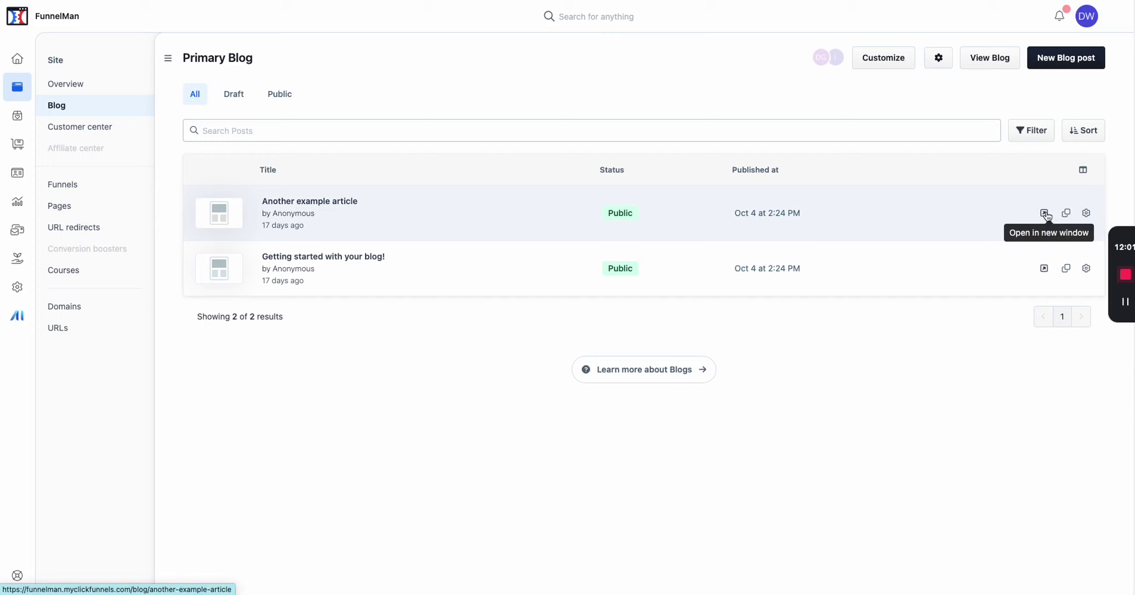
- Open Another example article's settings, return to the Primary Blog post list, and start a new post
left_click(1085, 217)
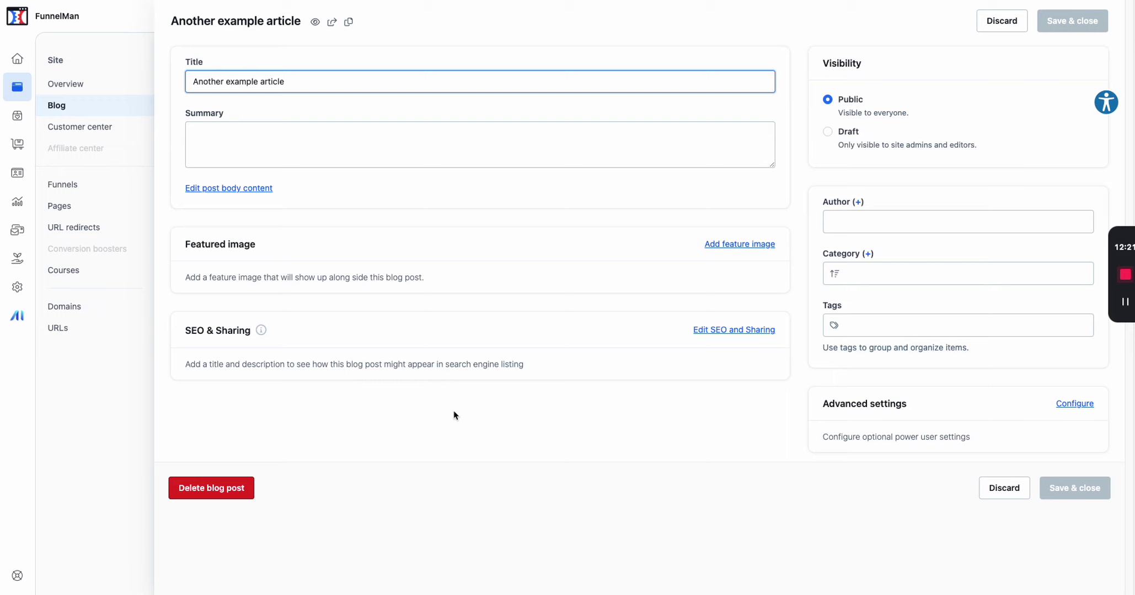
left_click(55, 107)
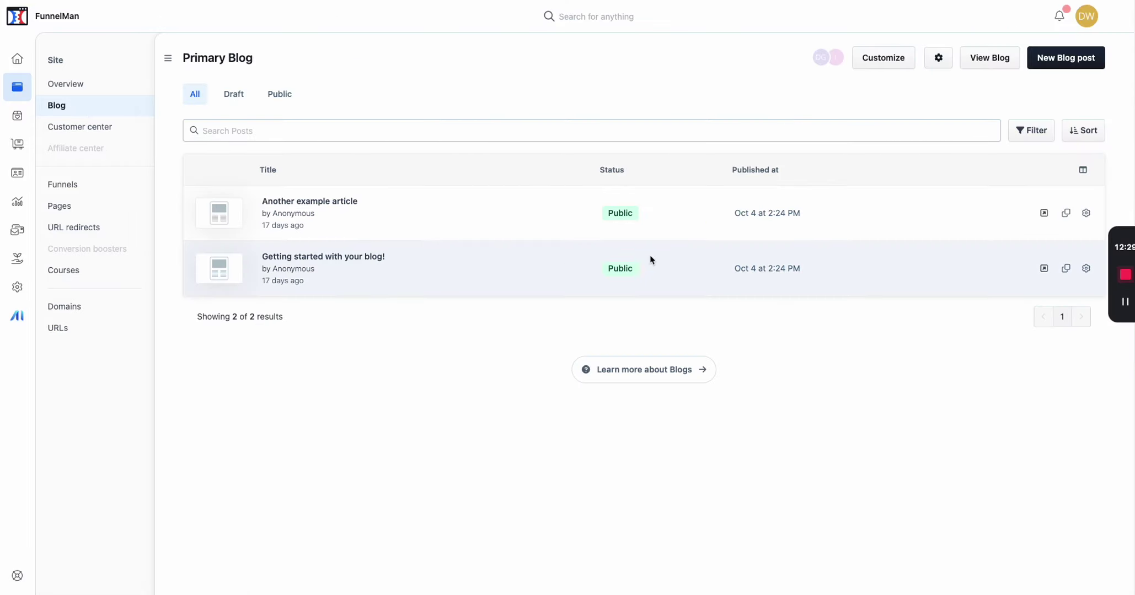
left_click(1078, 62)
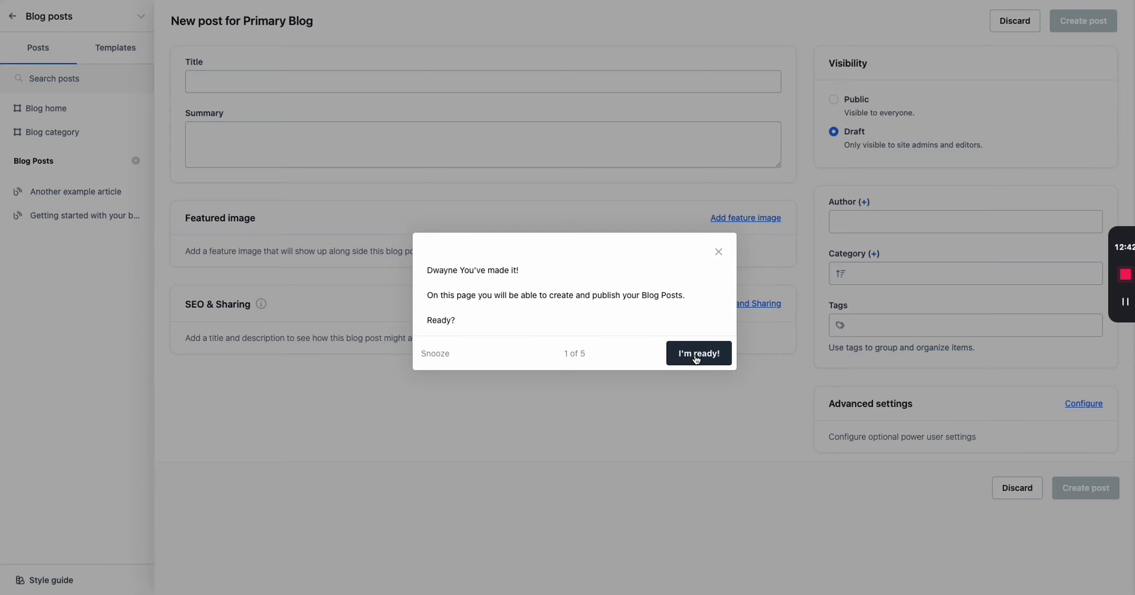
- Step through all five screens of the new-post welcome tour and dismiss it
left_click(696, 359)
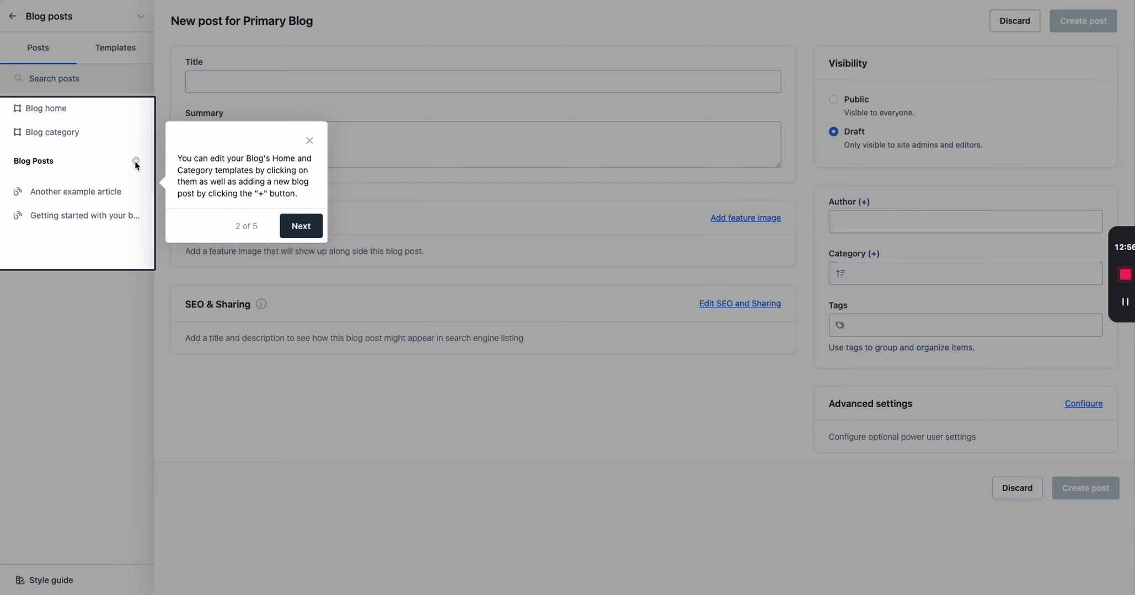
left_click(309, 226)
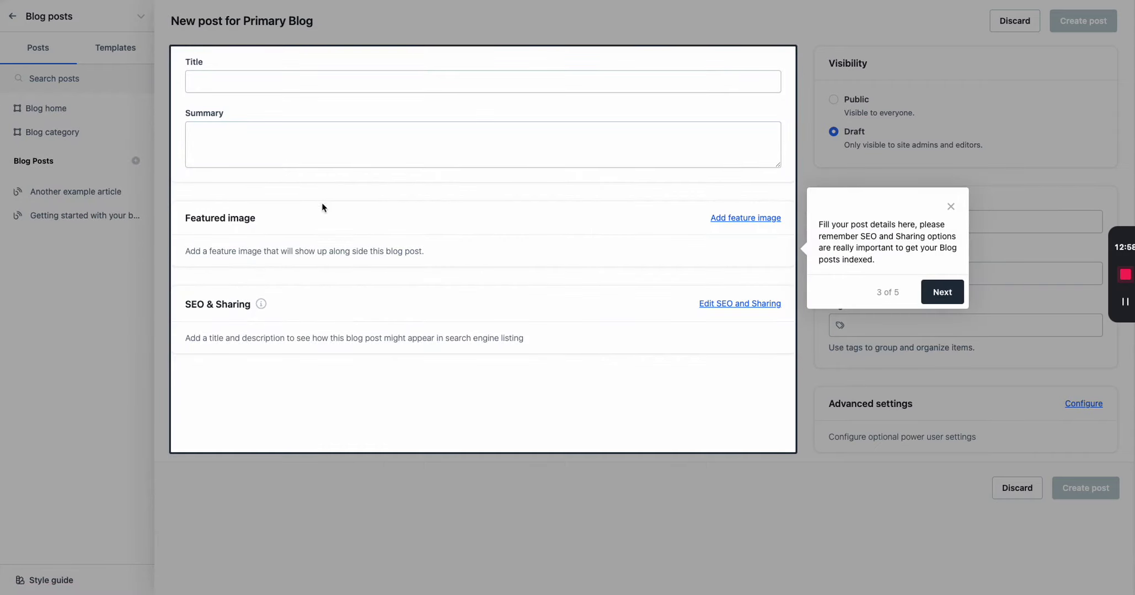
left_click(932, 295)
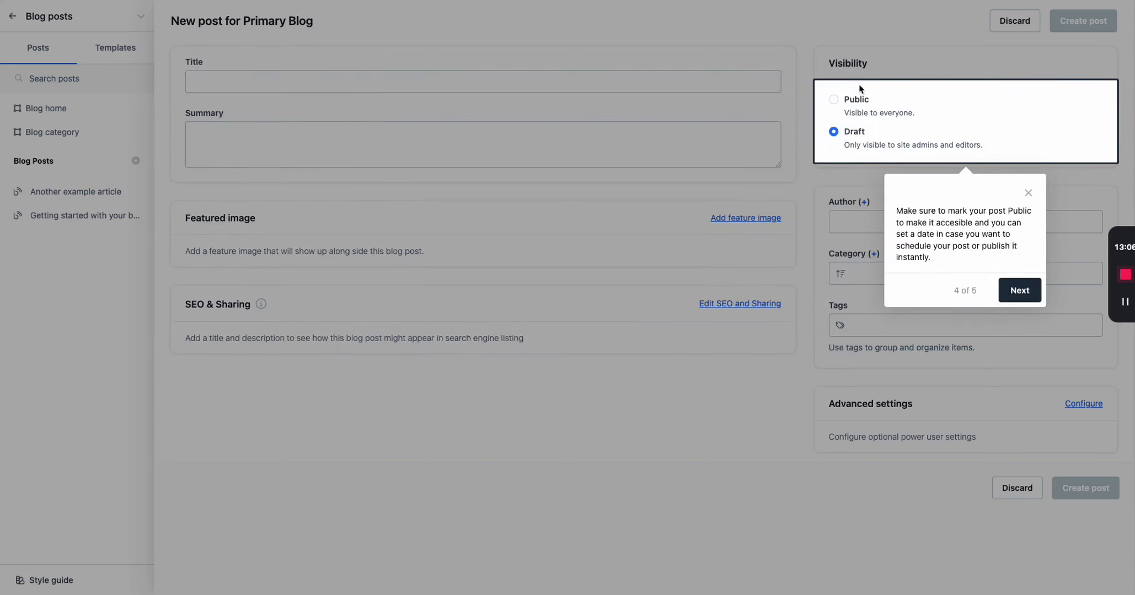
left_click(1016, 295)
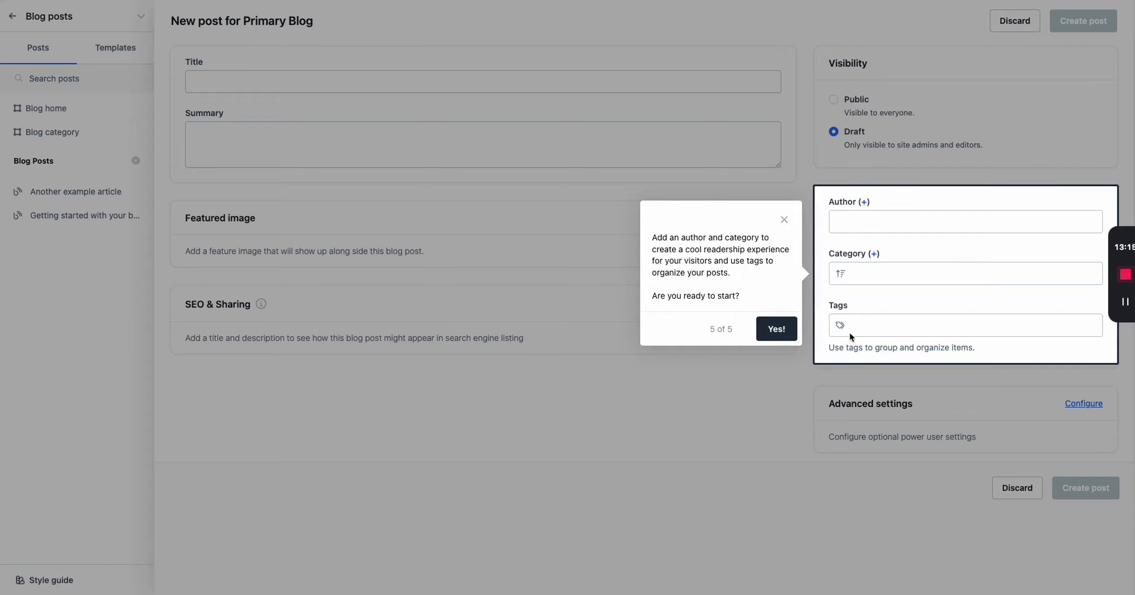
left_click(778, 330)
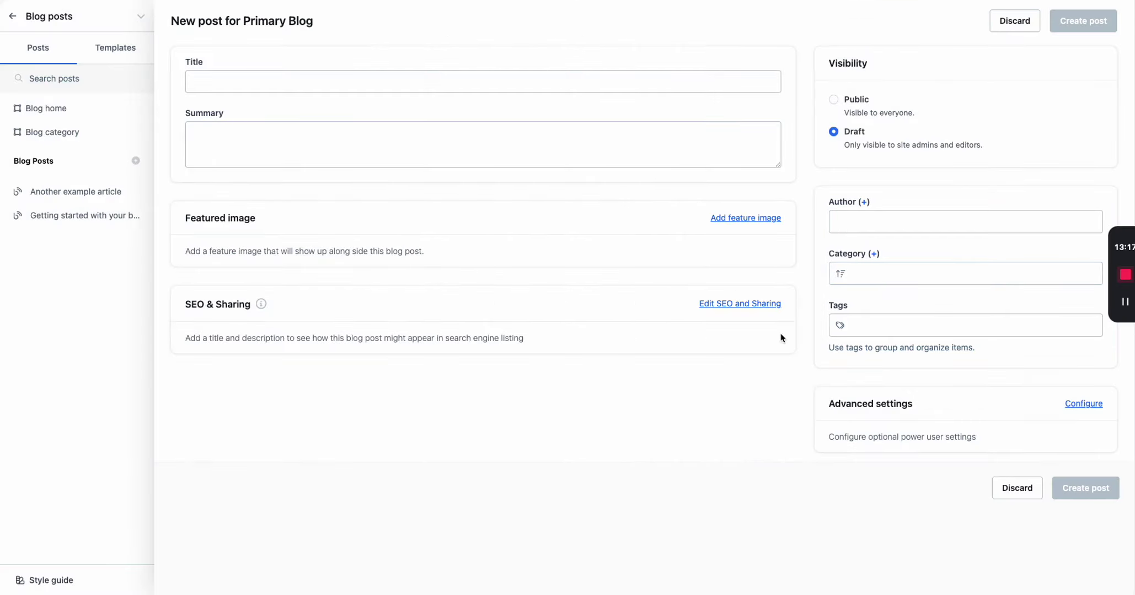
- Start entering the author's name, then create a new 'Sales Funnels' blog category
left_click(859, 216)
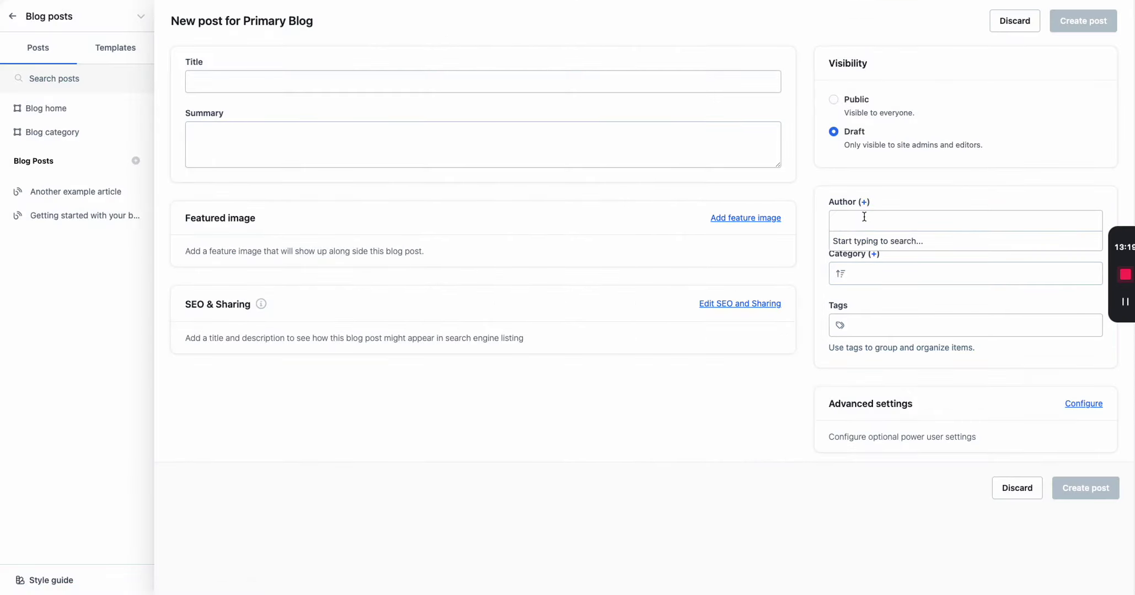
type("Dwyne Gaddis II")
left_click(860, 274)
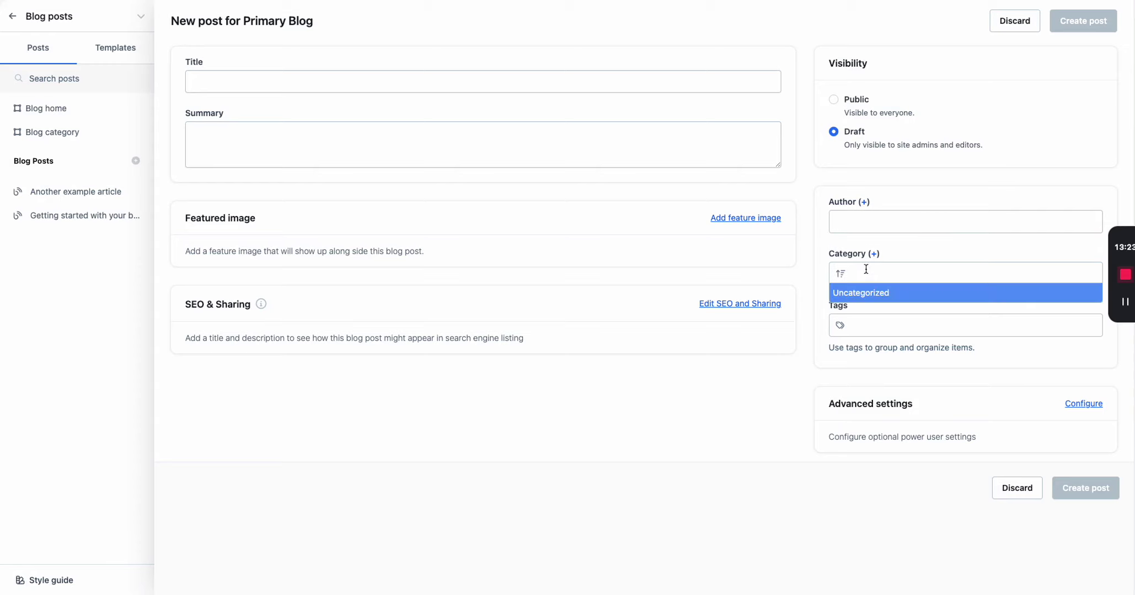
left_click(874, 254)
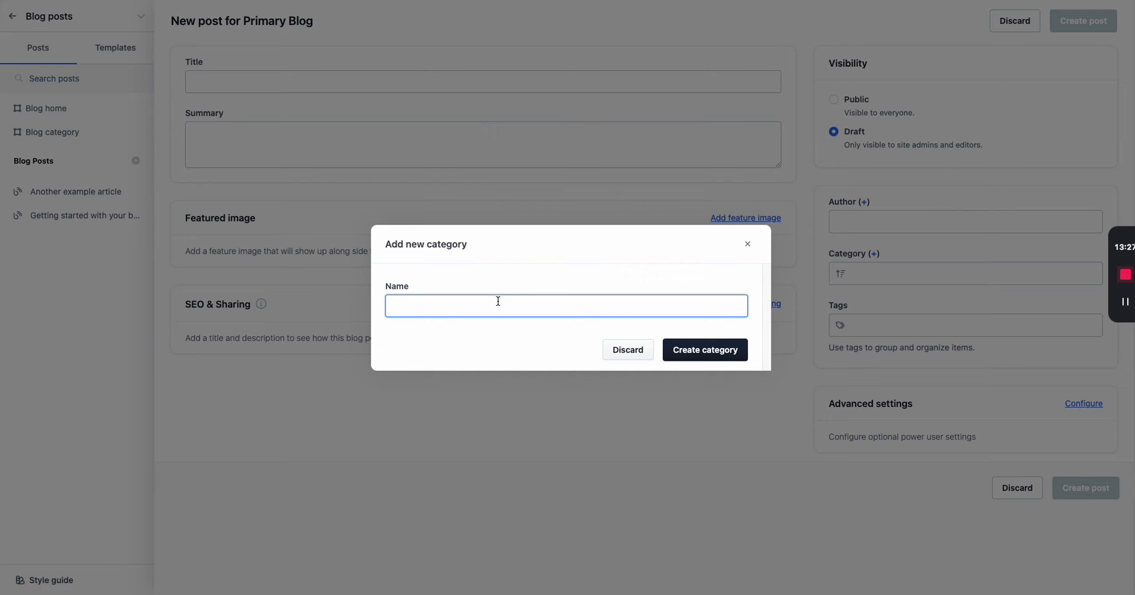
type("Sales Funnels")
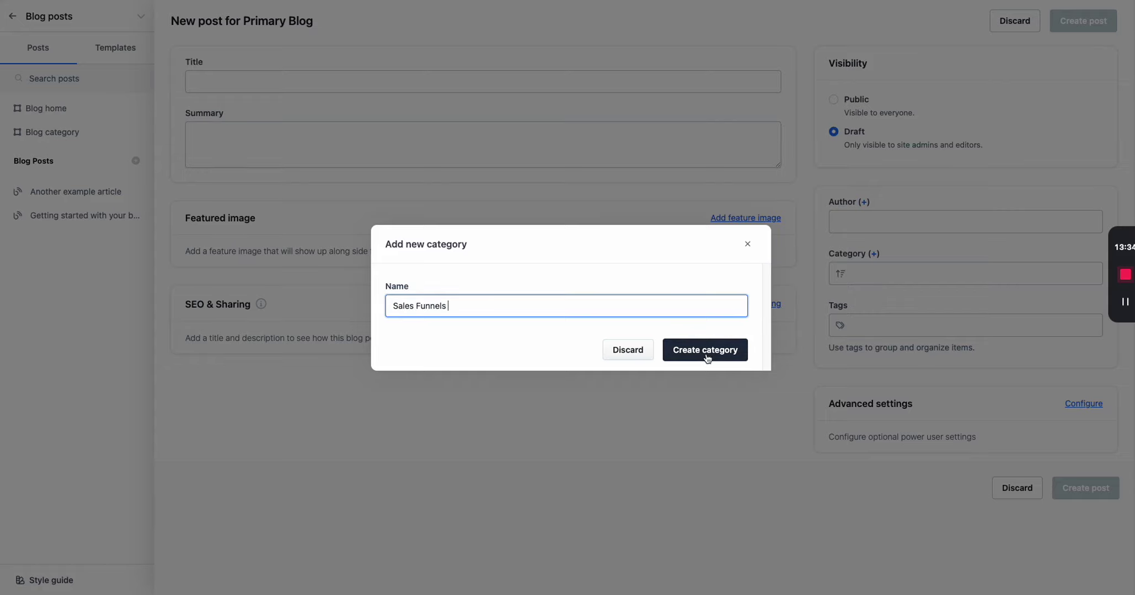
left_click(706, 356)
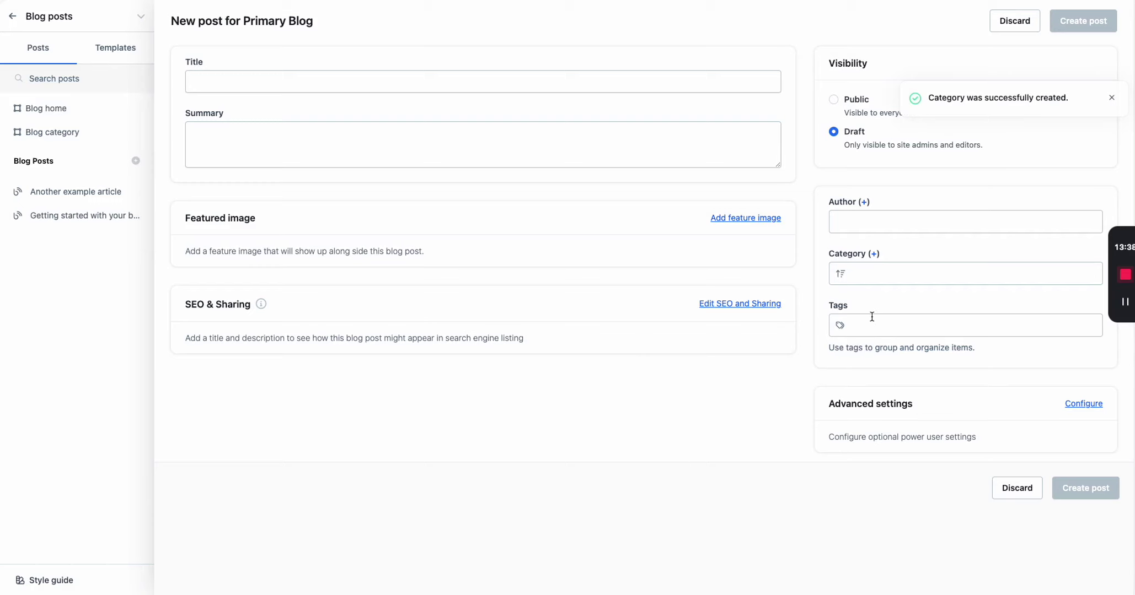
left_click(861, 273)
left_click(864, 274)
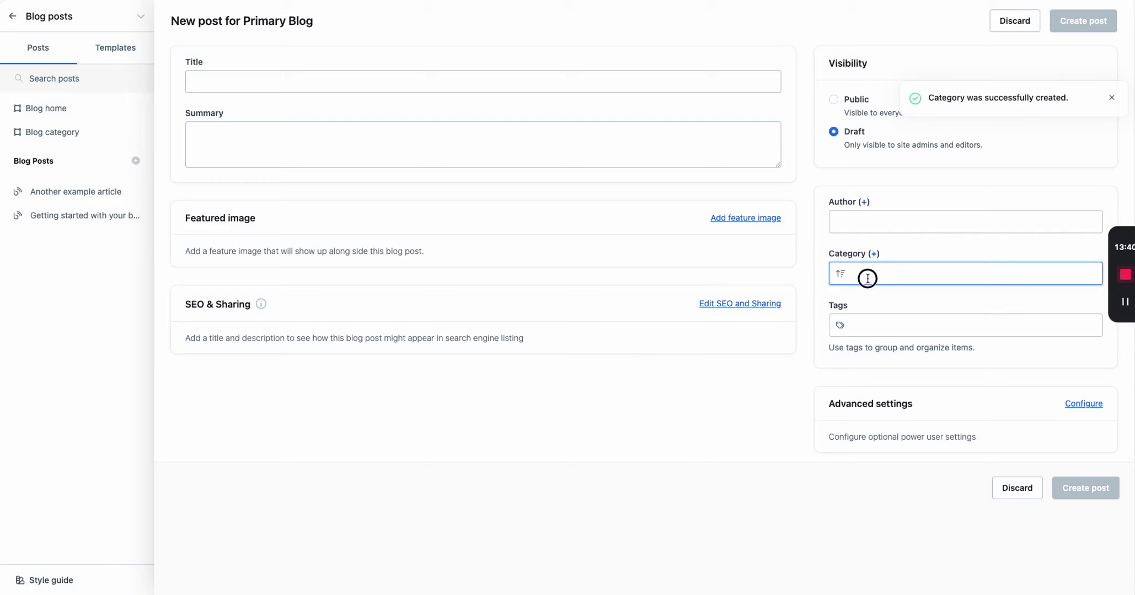
- Close the category list and begin a new author with their first name, last name and e-mail
left_click(866, 275)
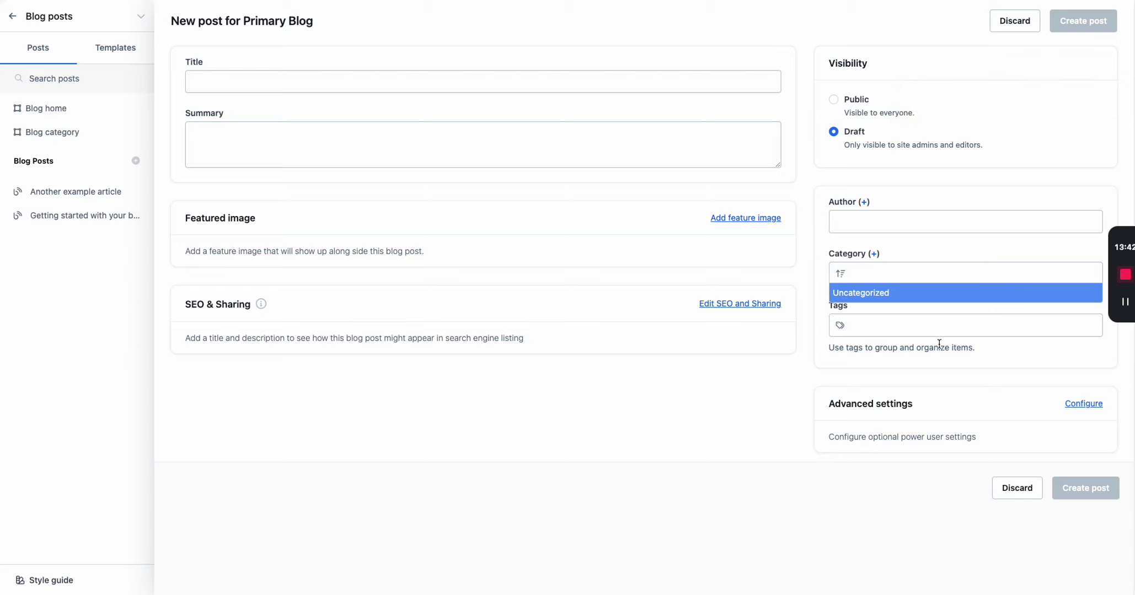
left_click(866, 321)
left_click(854, 222)
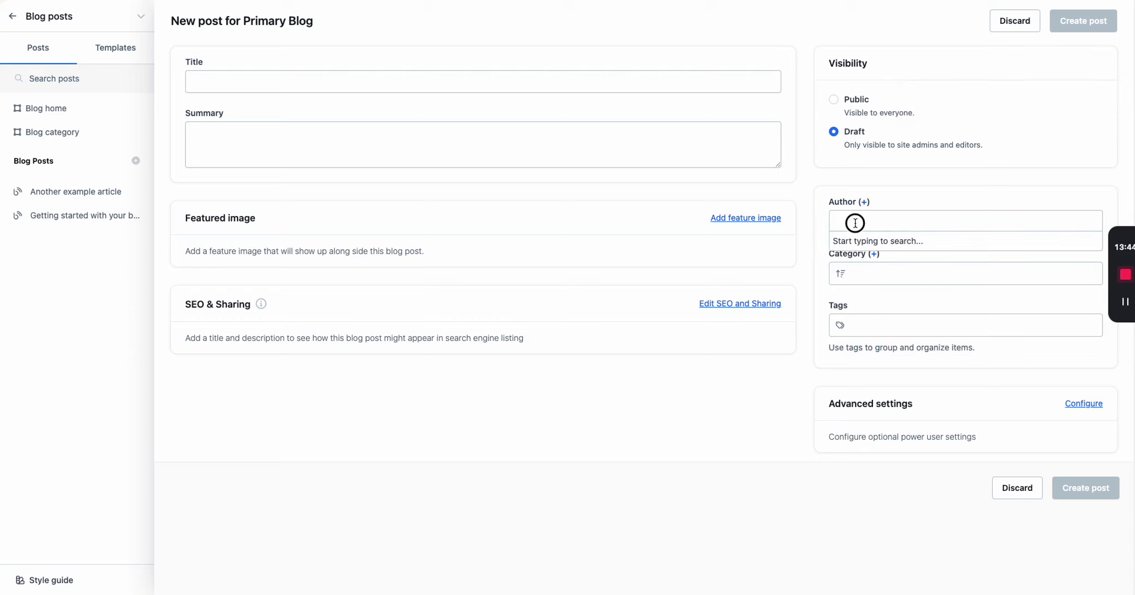
left_click(863, 203)
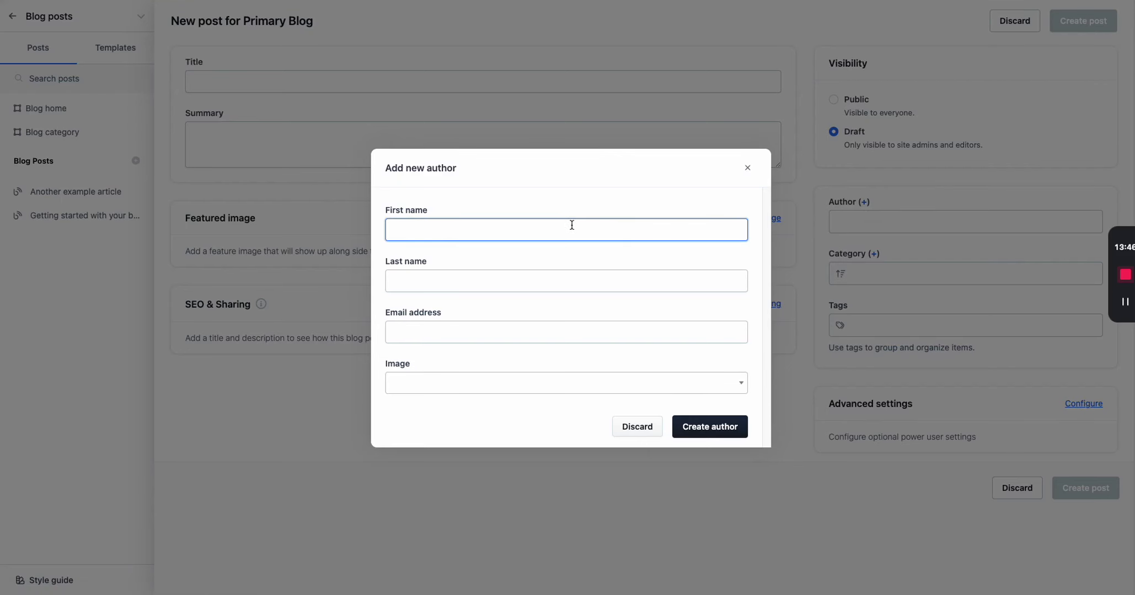
type("Dwayne")
key("Tab")
type("Gaddis")
key("Tab")
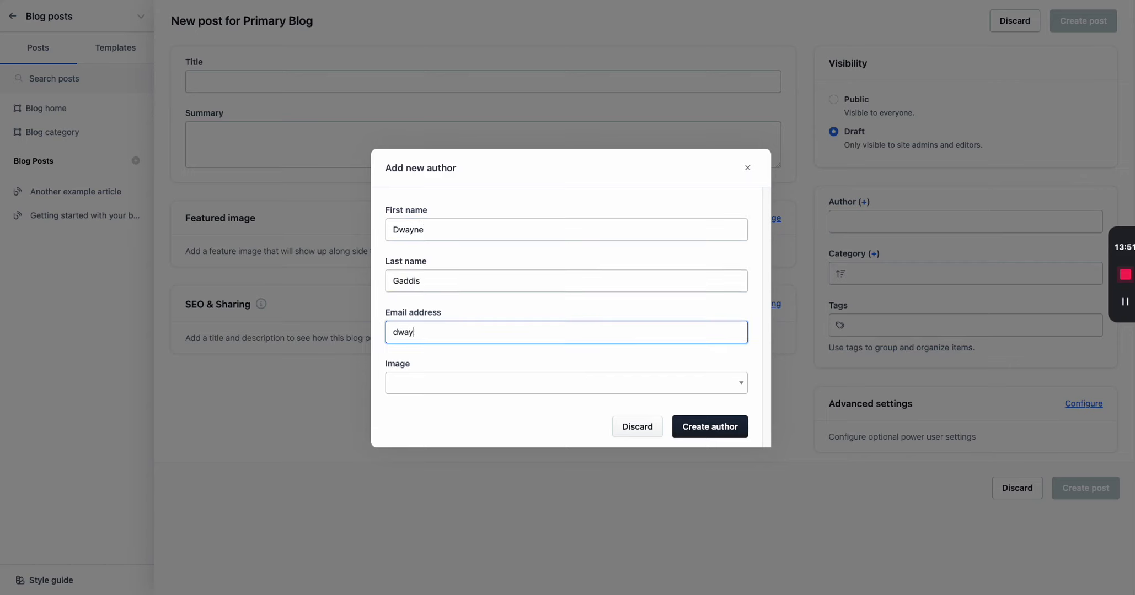
- Choose the headshot image for the new author
left_click(535, 383)
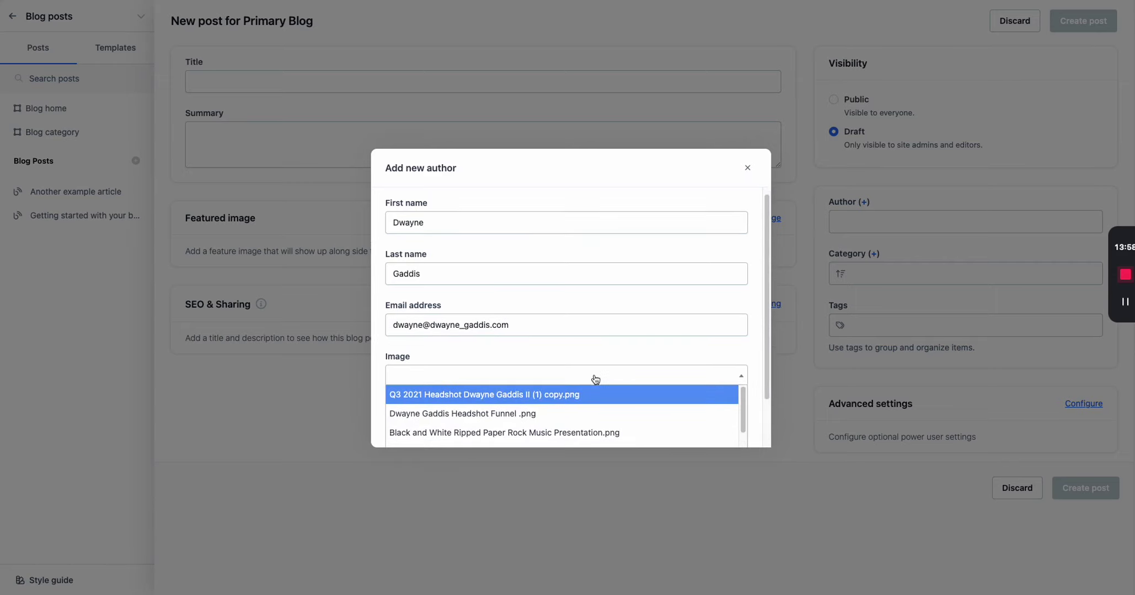
scroll(595, 380, "down", 5)
scroll(557, 384, "up", 6)
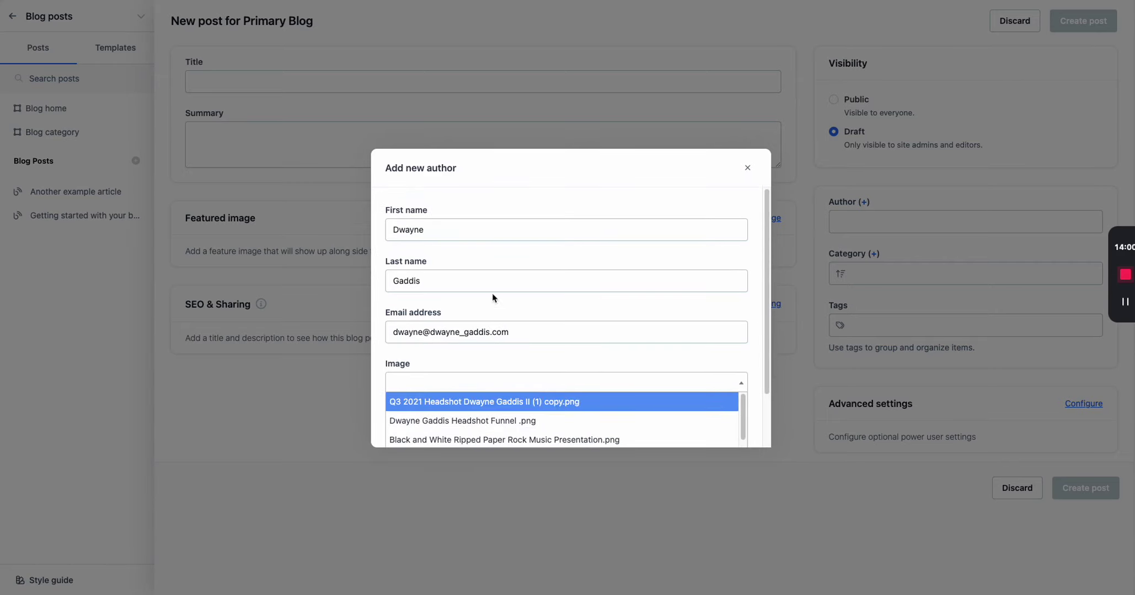
scroll(518, 375, "down", 1)
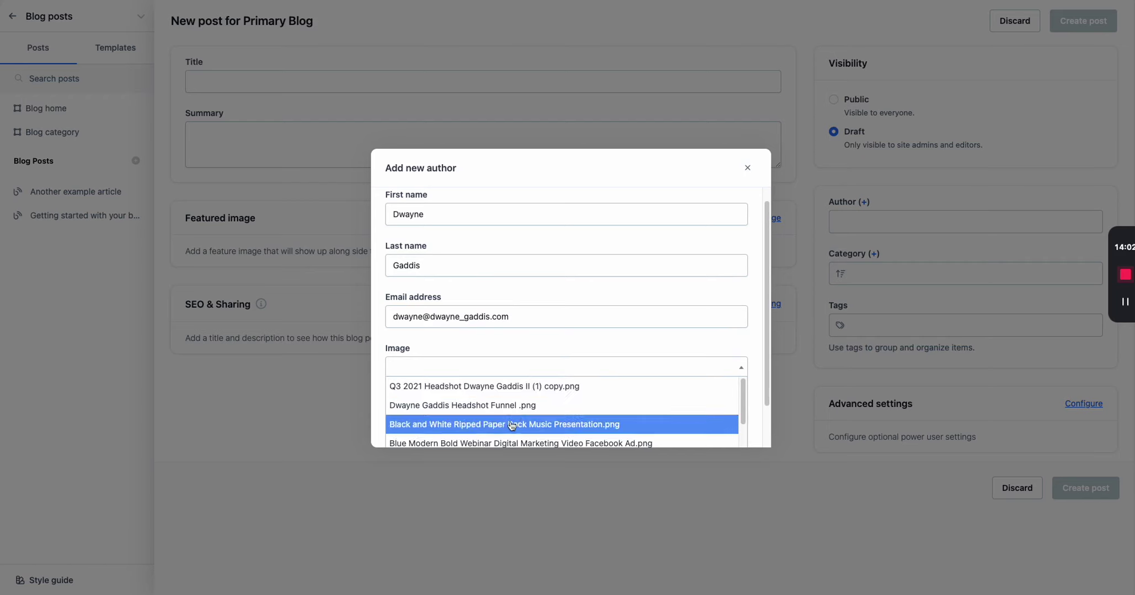
left_click(503, 405)
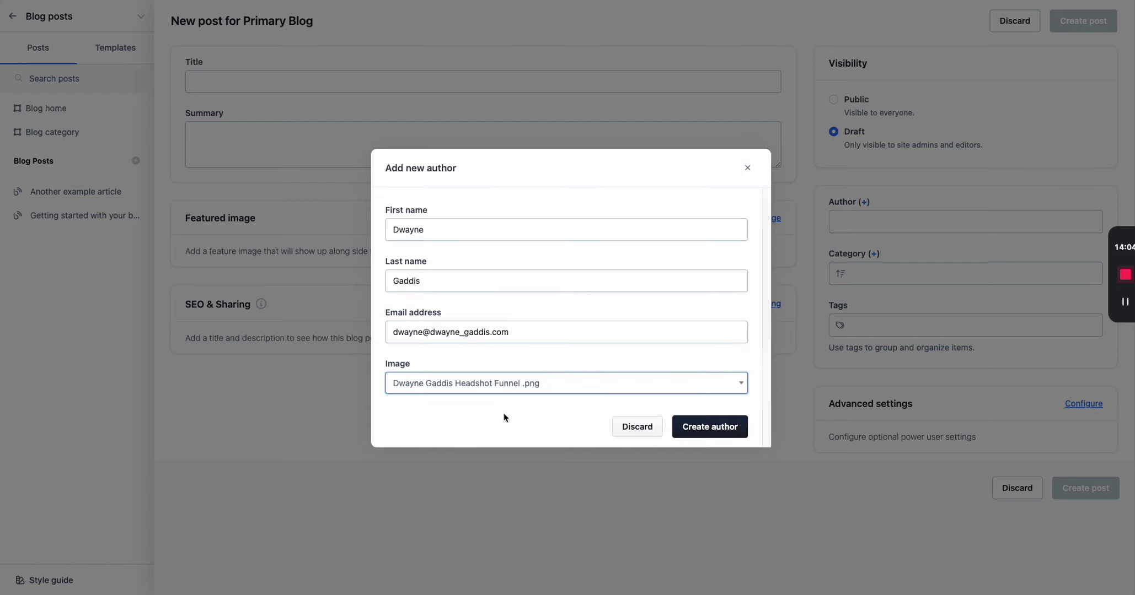
- Fix the disallowed underscore in the e-mail, create the author, and search for them in Author
left_click(721, 430)
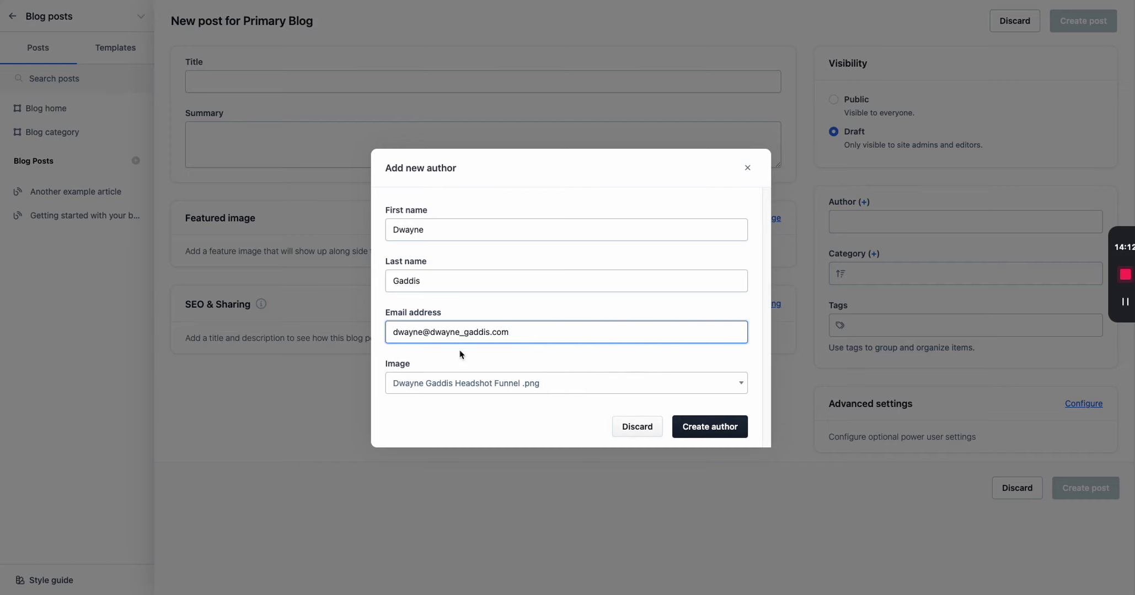
key("BackSpace")
type("_g")
left_click(733, 440)
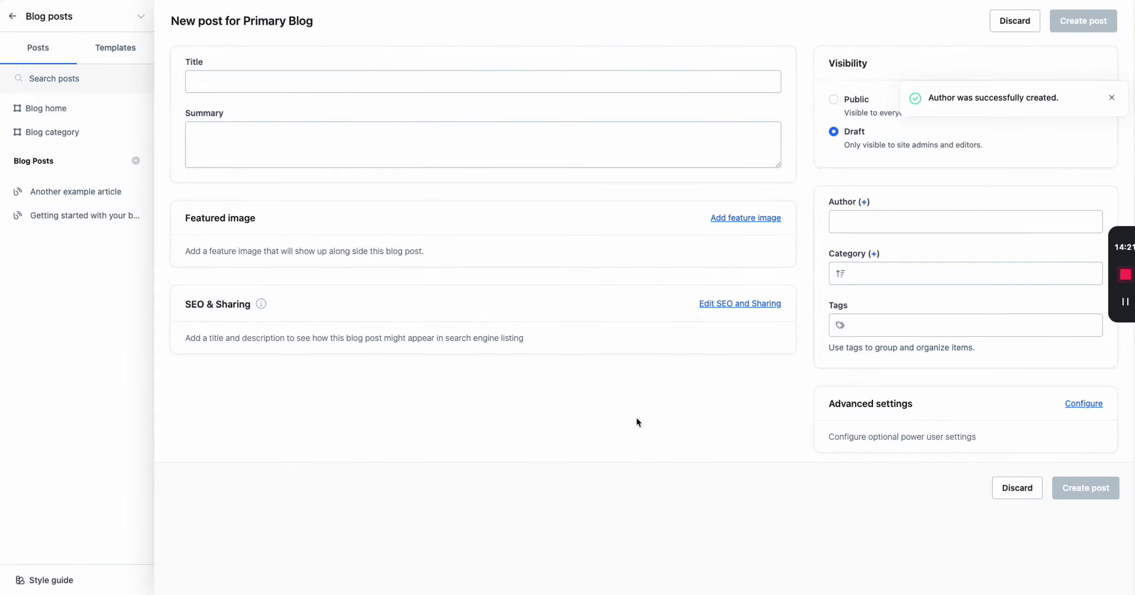
left_click(858, 222)
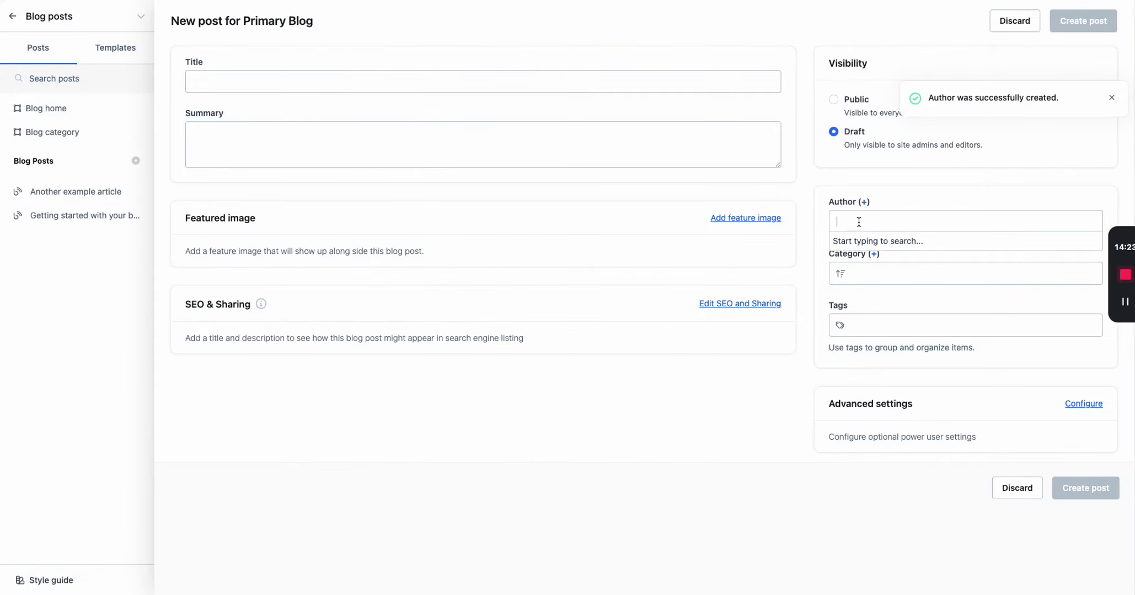
type("Dwayn")
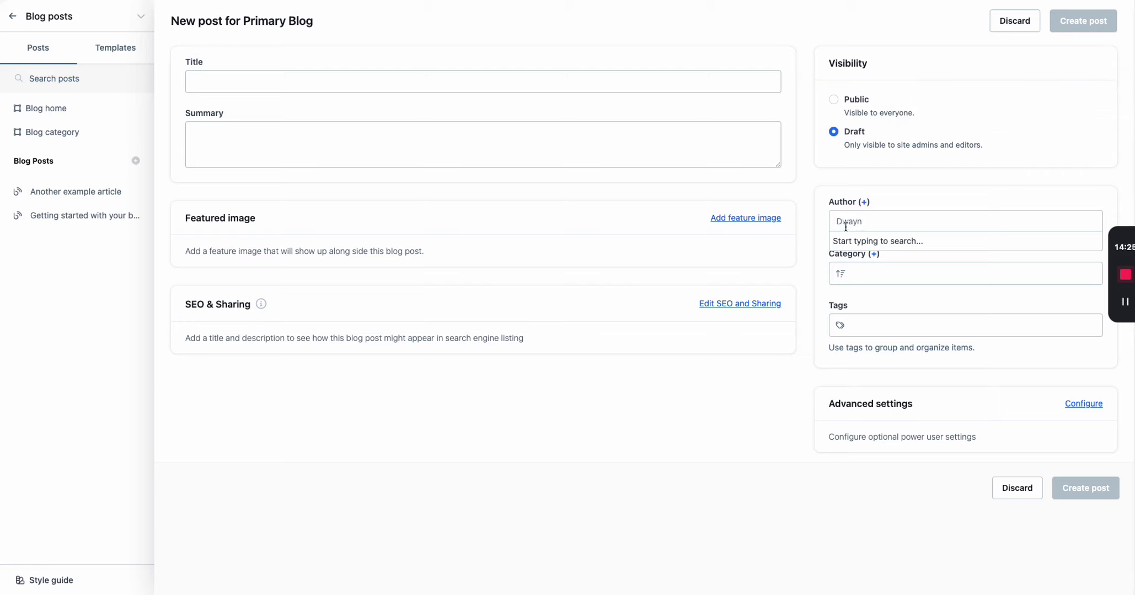
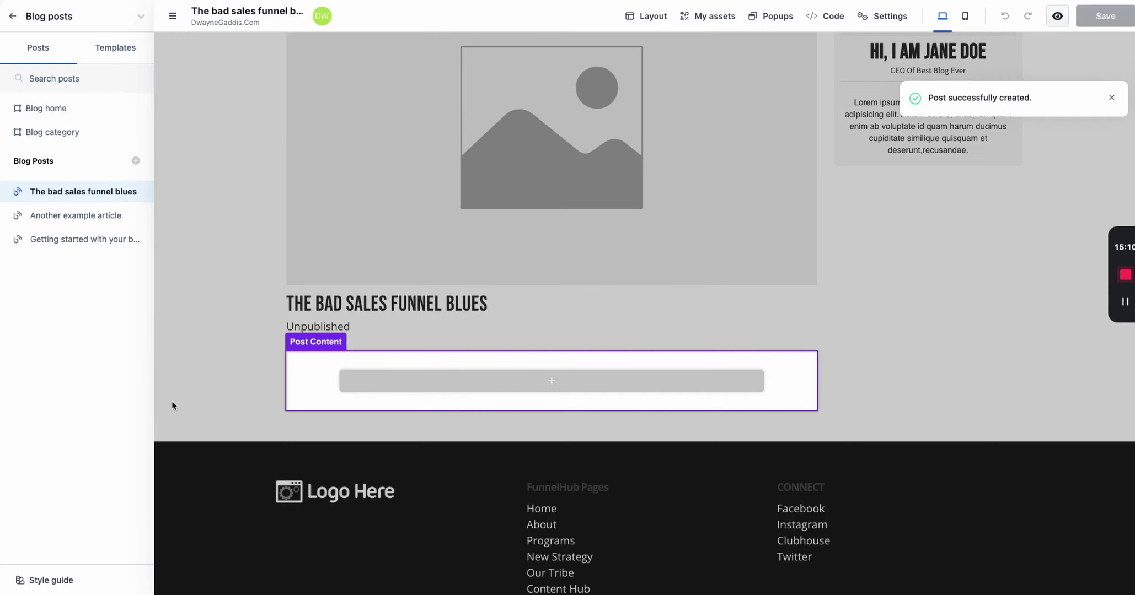
- Insert an Article: 2 column section from General Sections into the empty post content
left_click(514, 384)
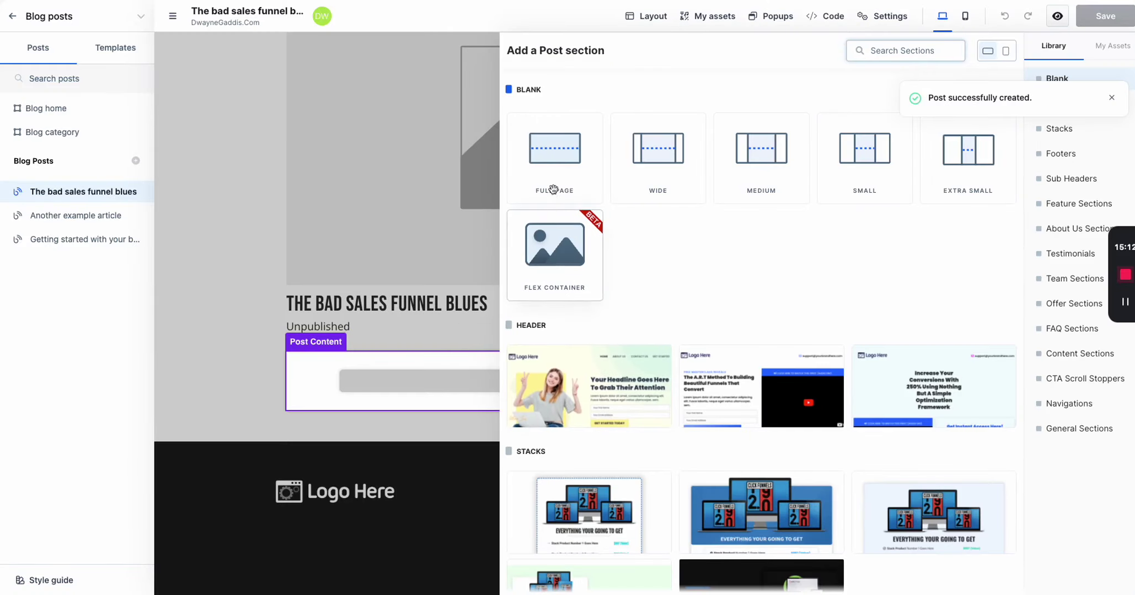
scroll(708, 419, "down", 3)
scroll(708, 419, "down", 12)
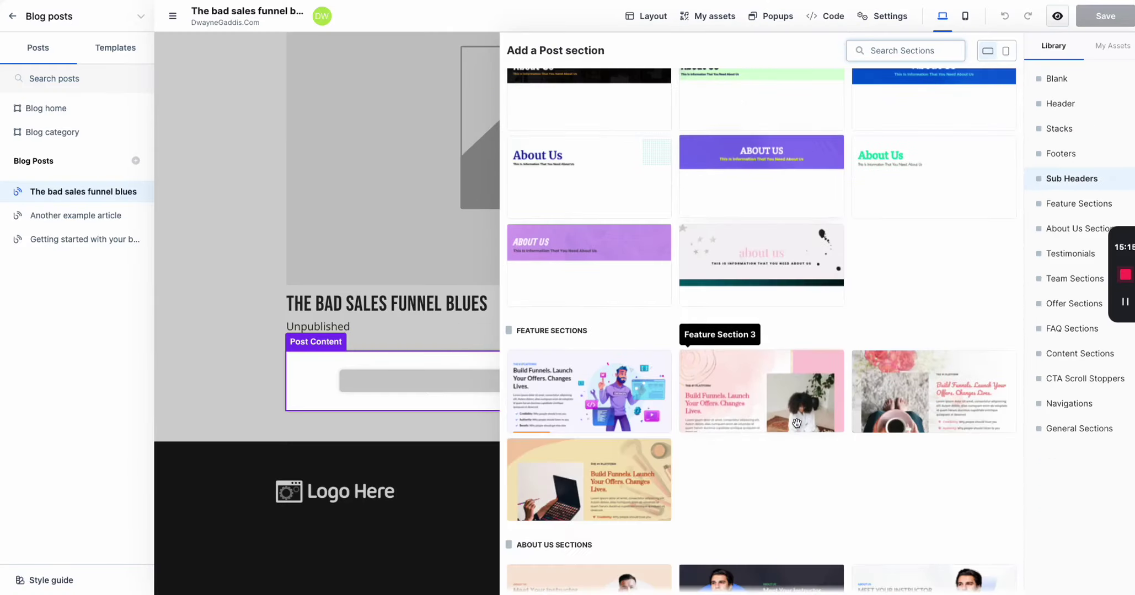
scroll(797, 424, "down", 15)
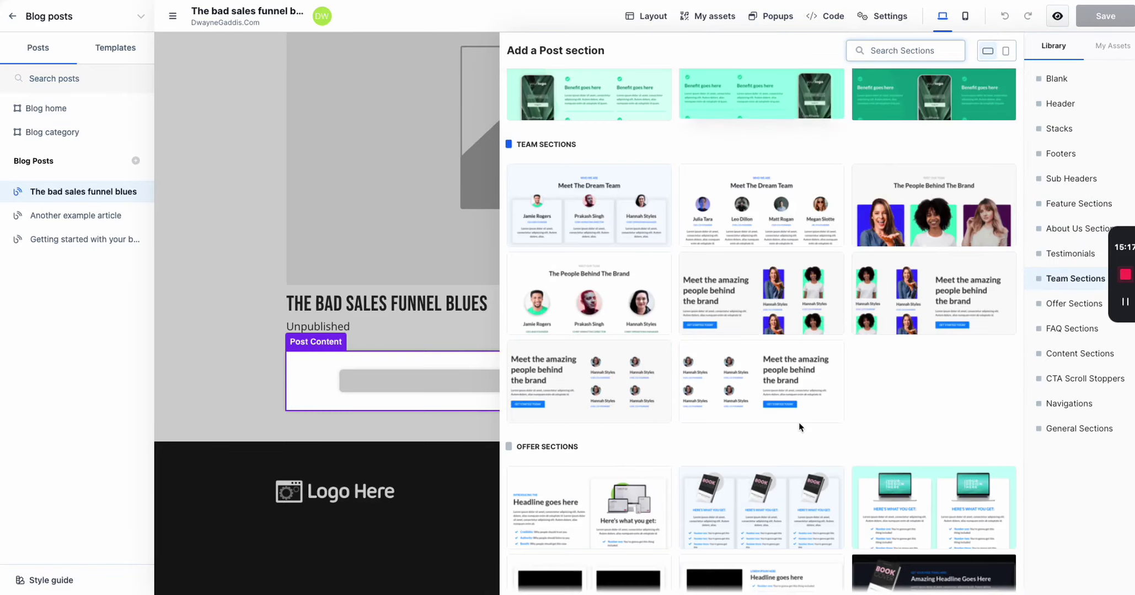
scroll(938, 400, "down", 10)
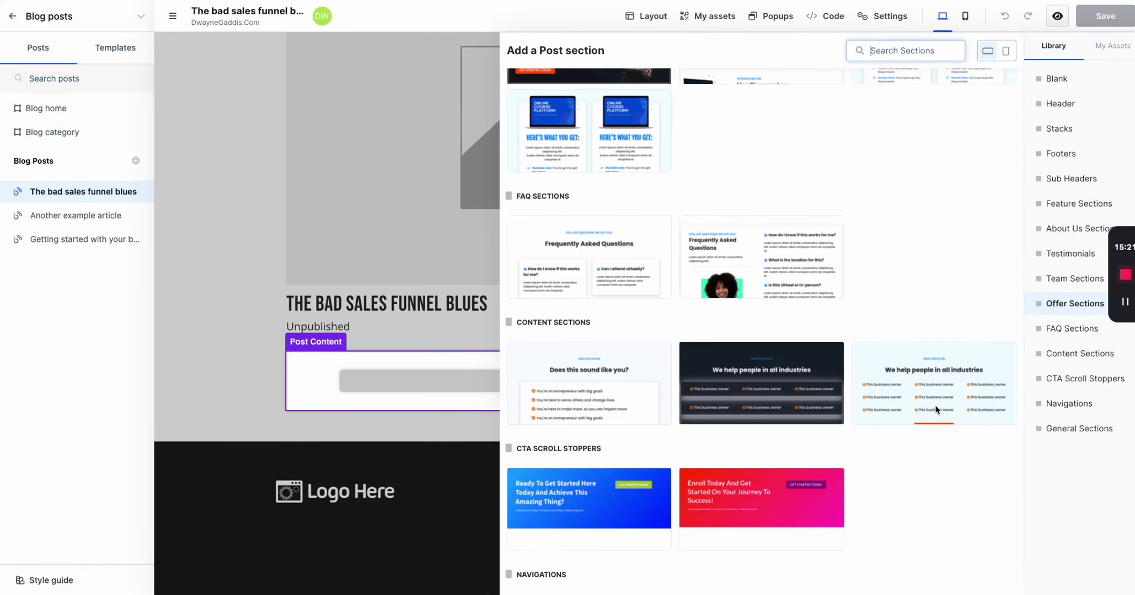
scroll(935, 407, "down", 10)
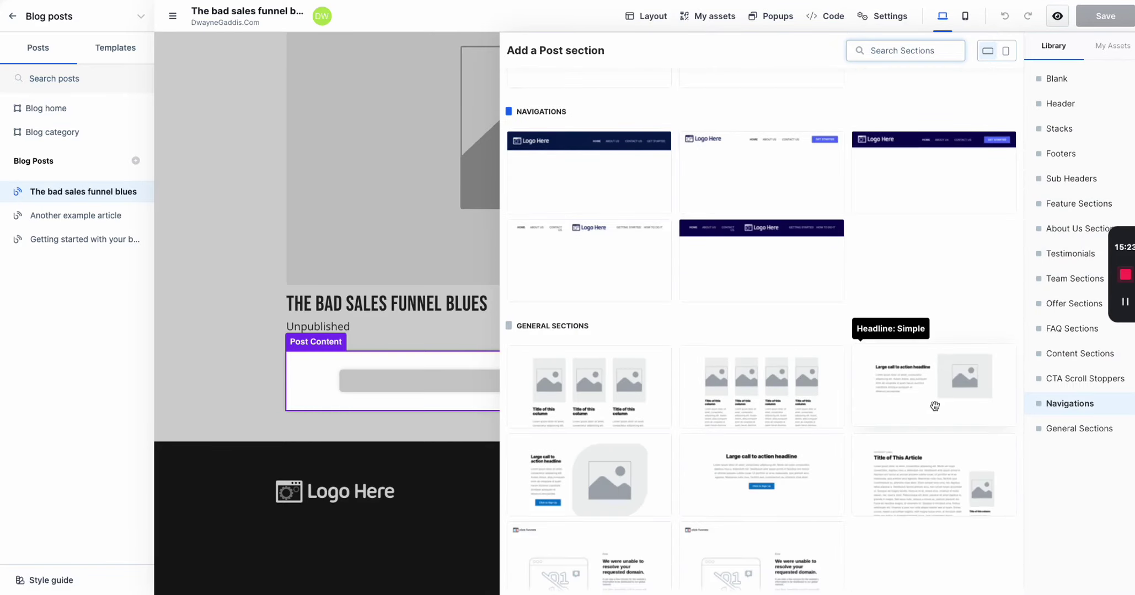
scroll(934, 407, "down", 1)
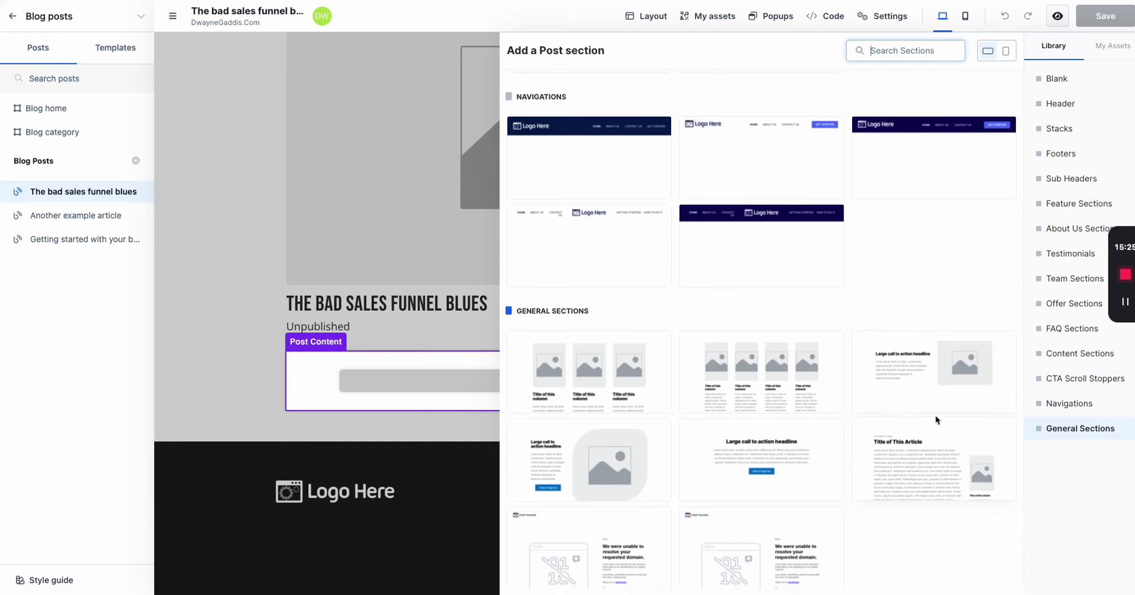
left_click(906, 471)
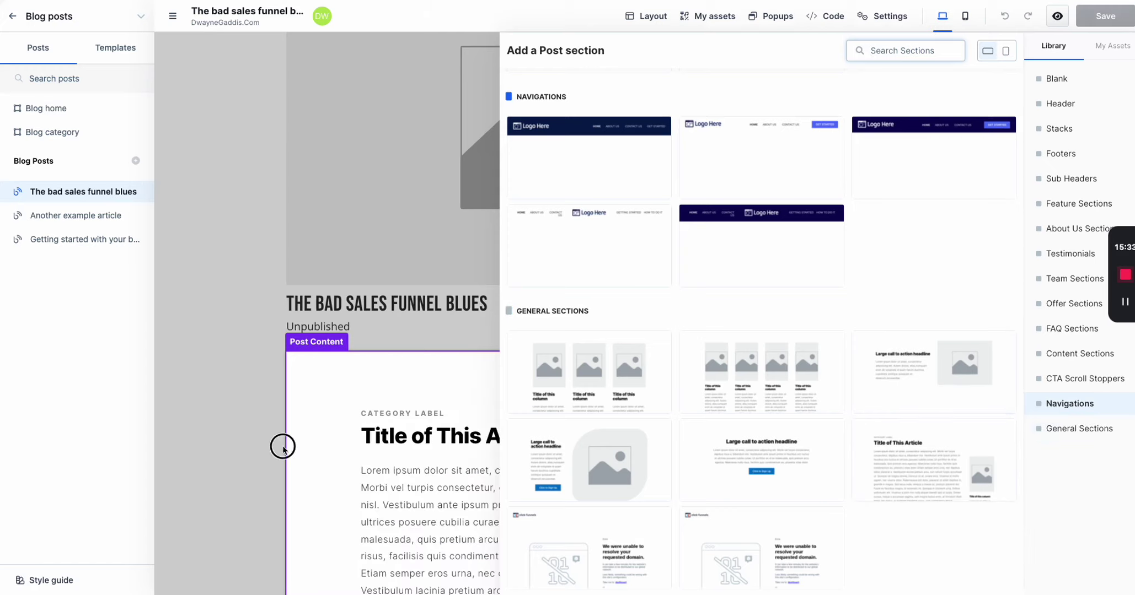
scroll(590, 420, "down", 10)
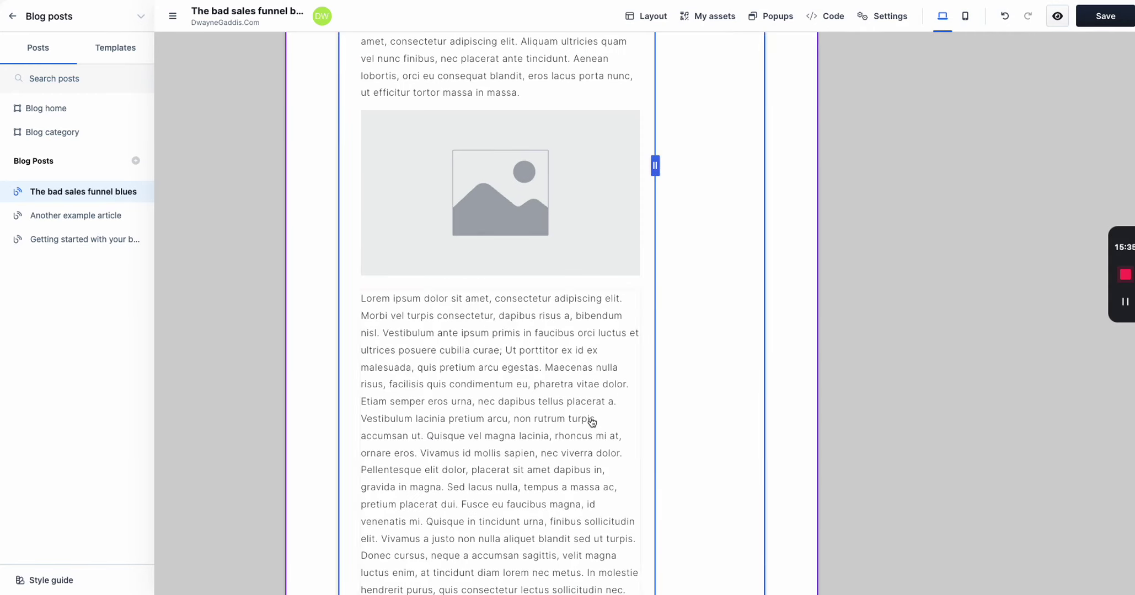
scroll(591, 423, "up", 15)
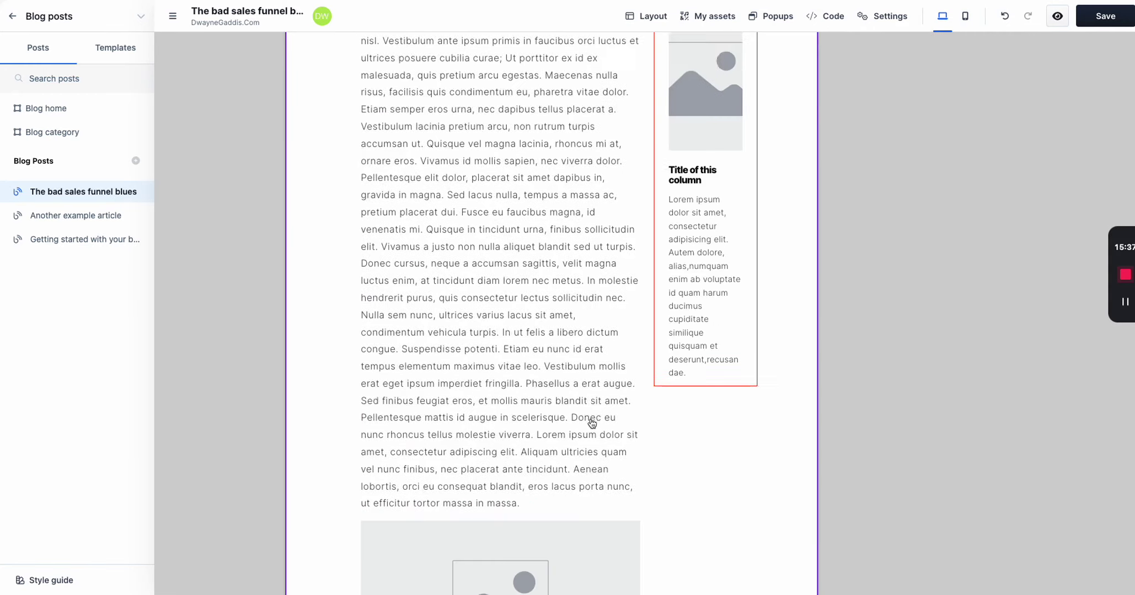
scroll(516, 425, "up", 4)
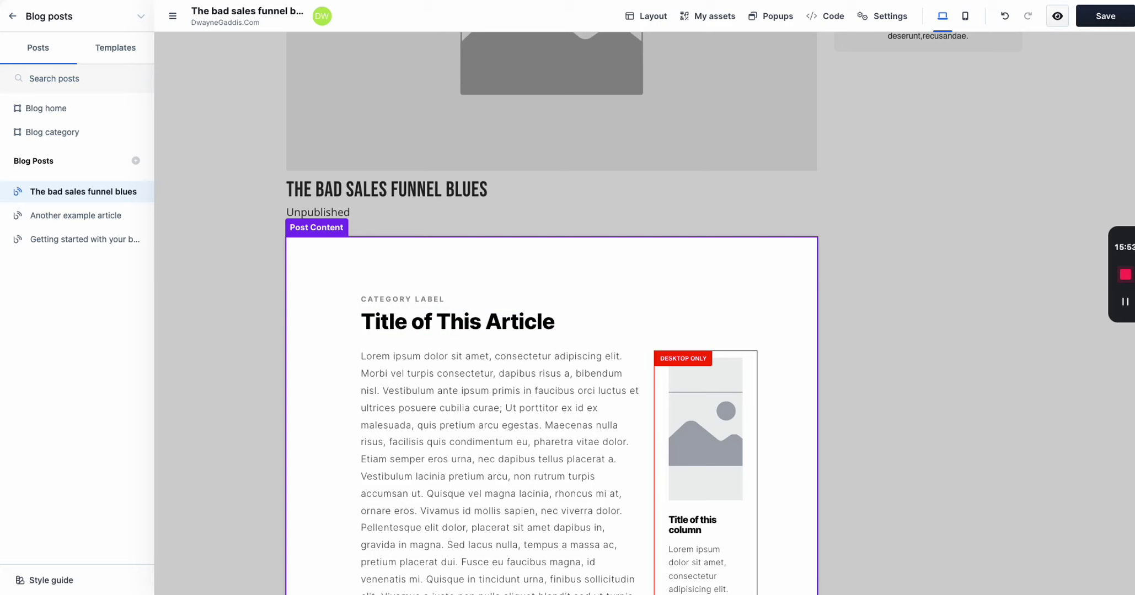
- Replace the lorem ipsum body with the pasted article text beginning 'Reading the comments on gurus social media post'
triple_click(434, 403)
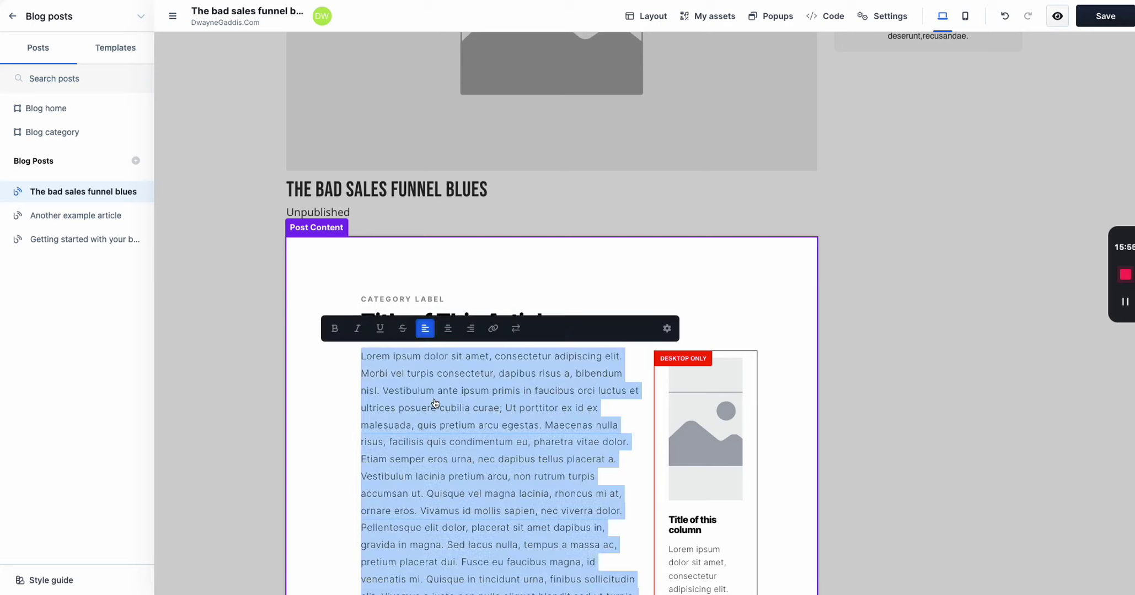
scroll(314, 363, "down", 2)
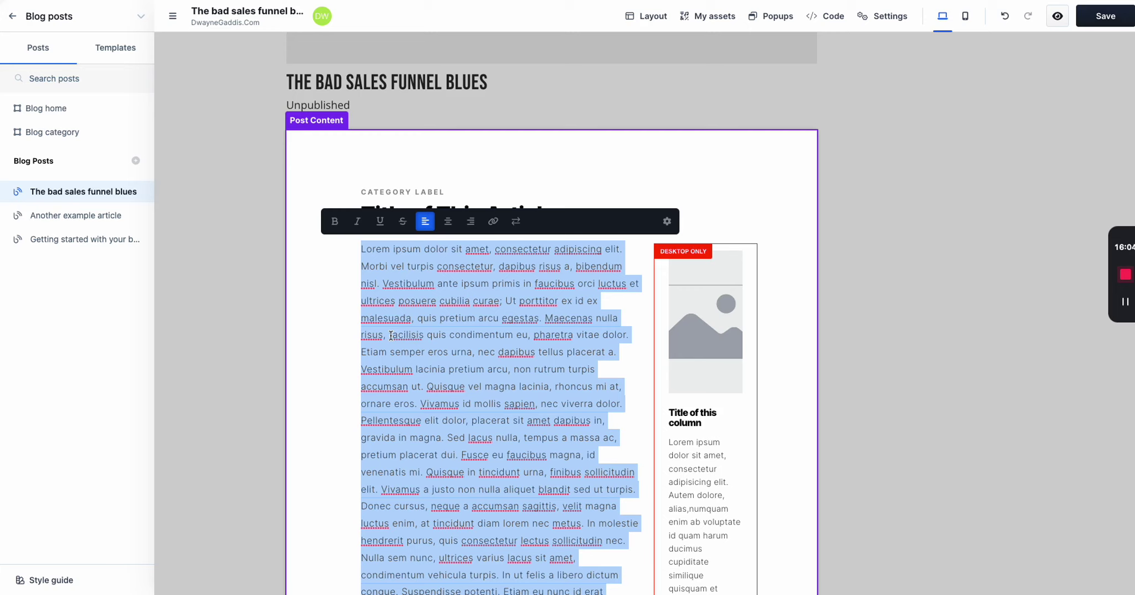
key("ctrl+v")
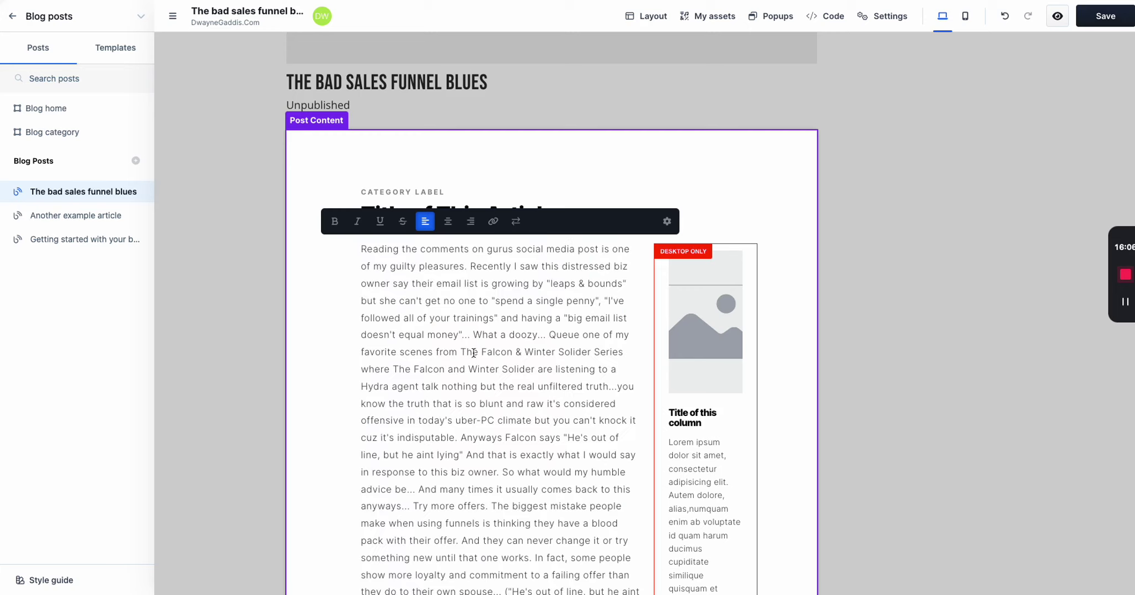
scroll(473, 352, "down", 7)
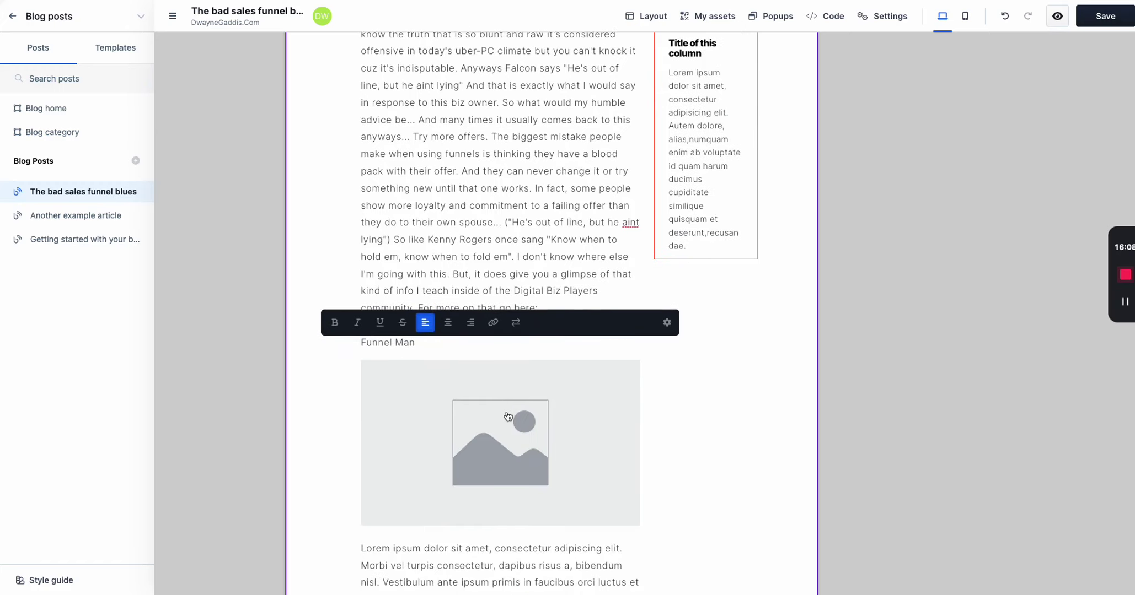
scroll(508, 417, "down", 15)
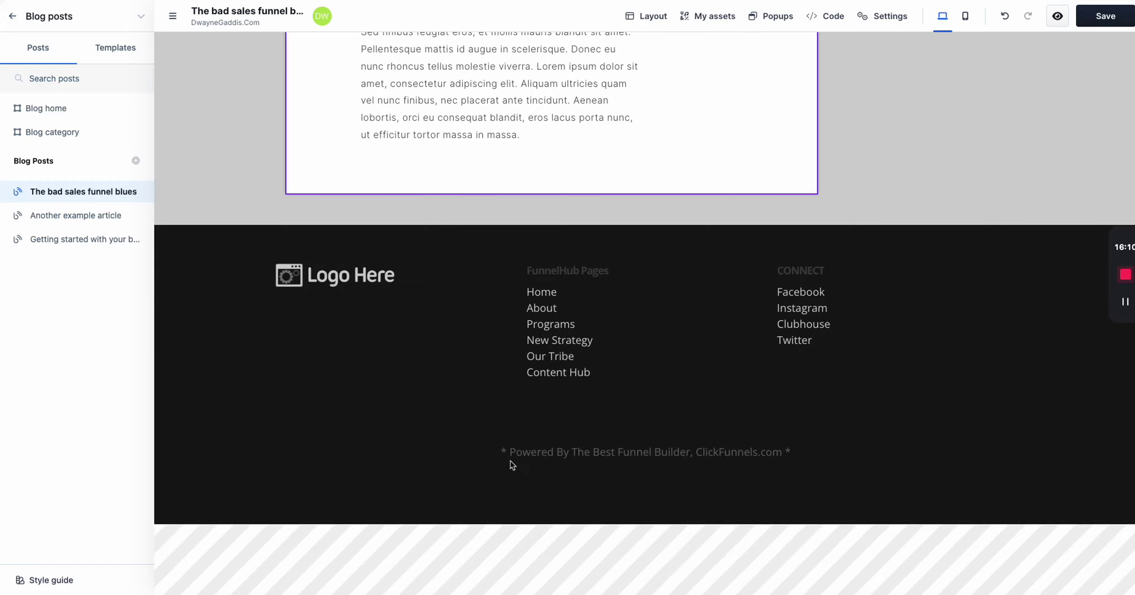
scroll(510, 465, "up", 20)
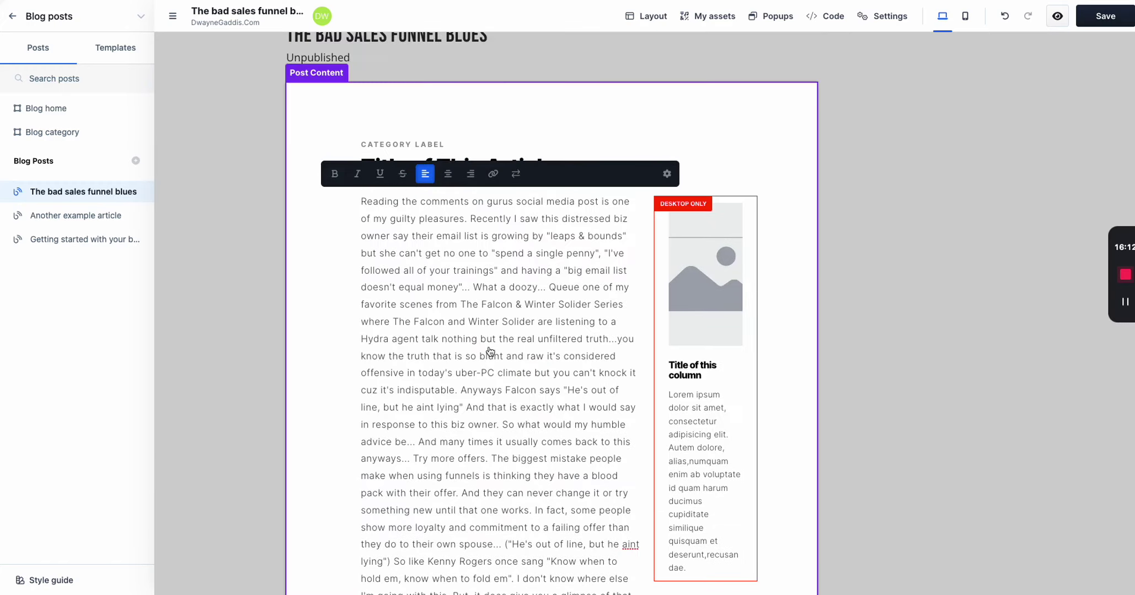
scroll(461, 388, "up", 5)
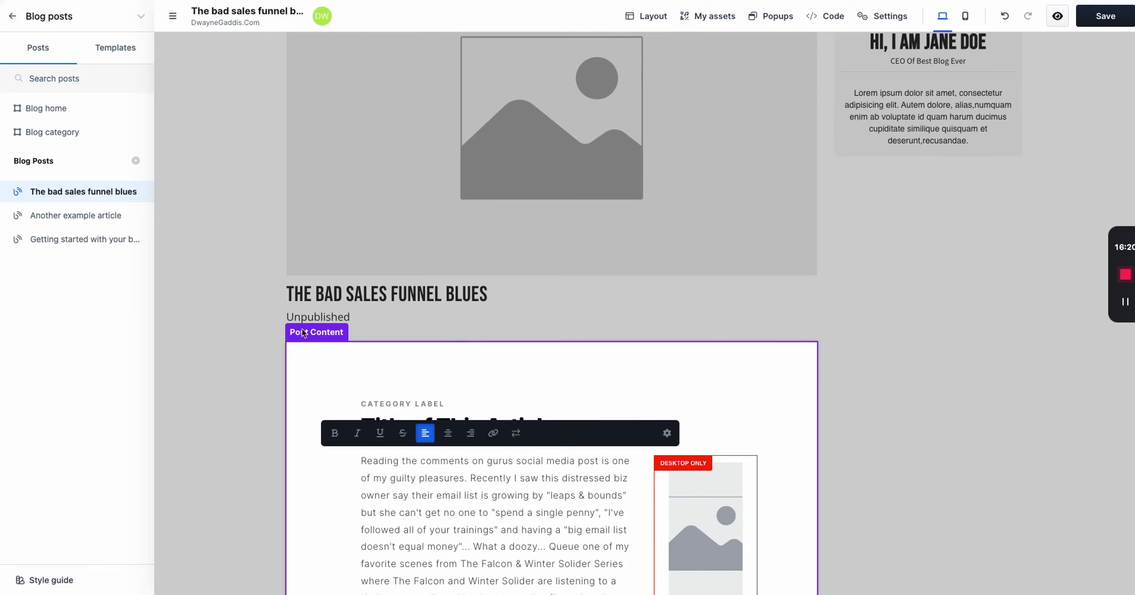
- Change the heading 'Title of This Article' to 'The bad sales funnel blues' by pasting the title
scroll(479, 367, "down", 3)
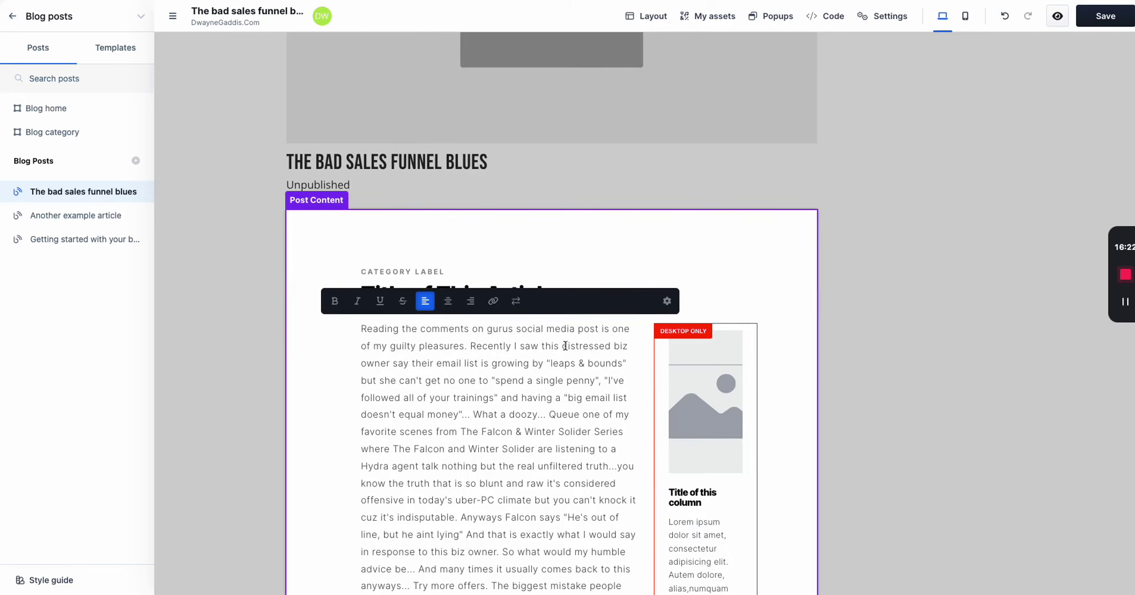
scroll(479, 326, "down", 2)
scroll(485, 315, "up", 1)
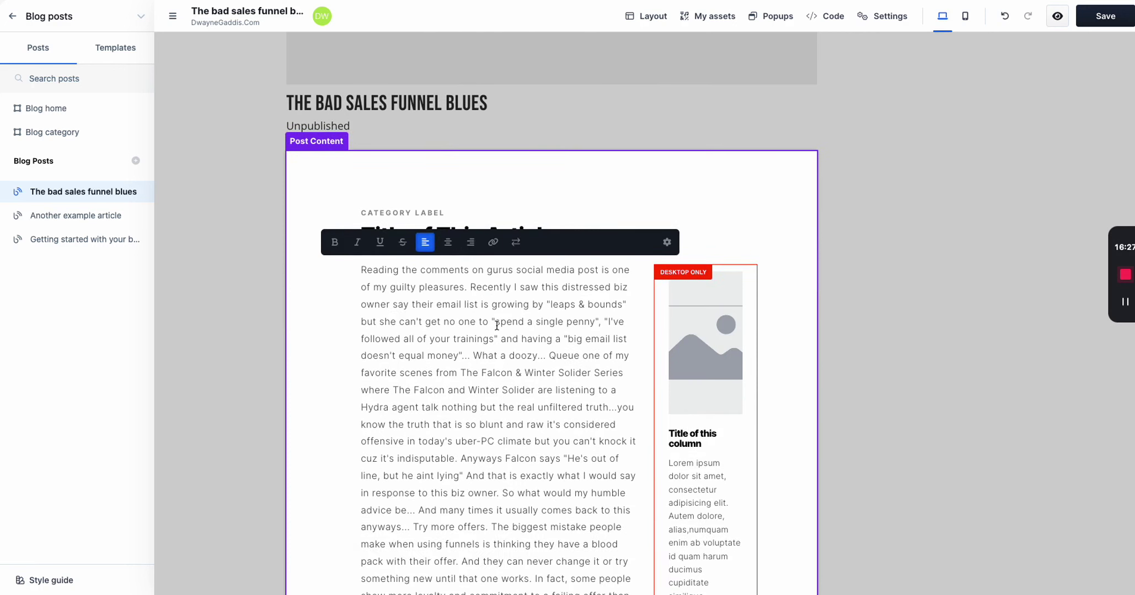
scroll(496, 326, "down", 8)
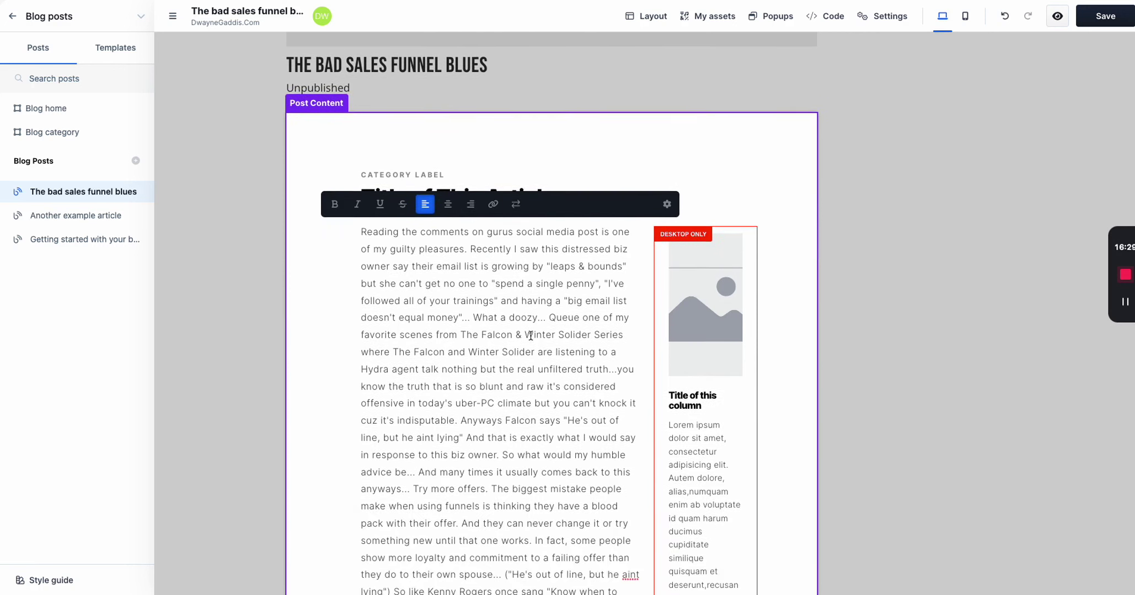
scroll(540, 346, "up", 8)
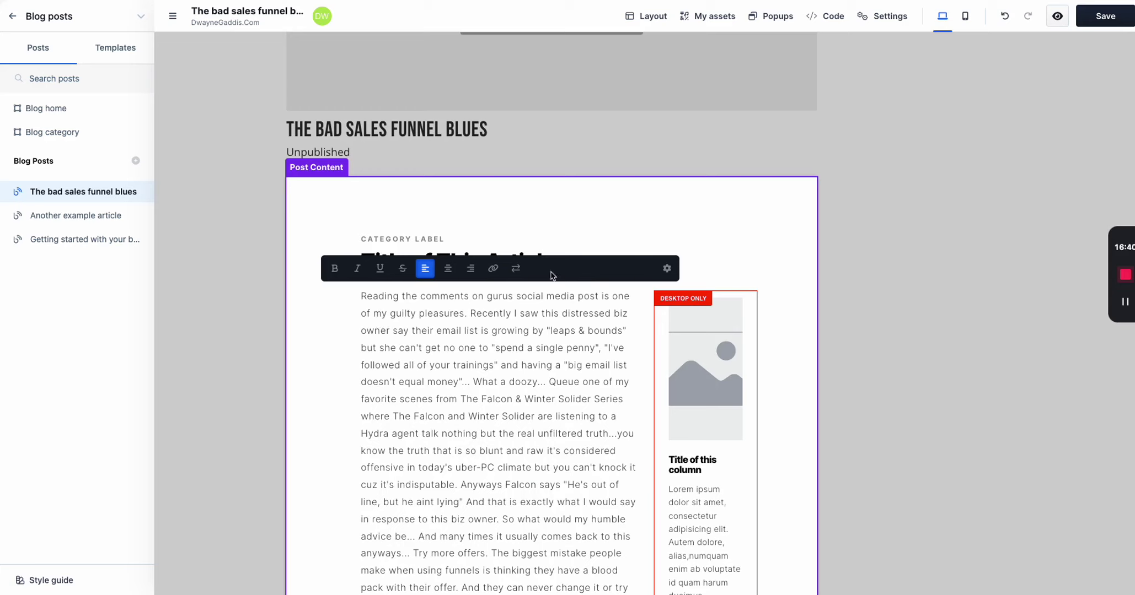
scroll(541, 364, "down", 1)
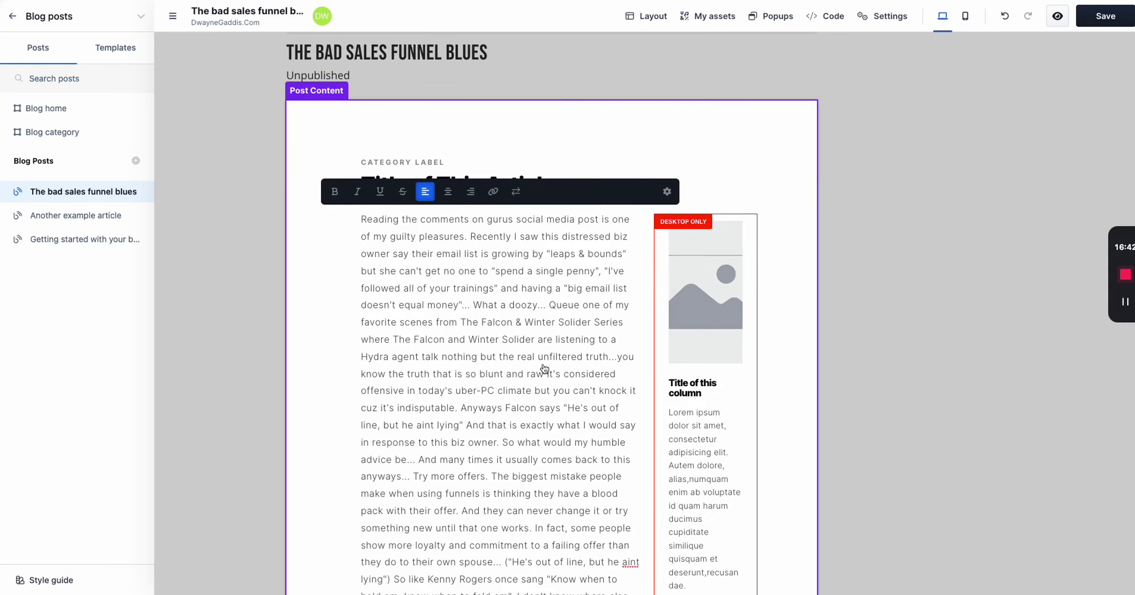
scroll(544, 368, "up", 1)
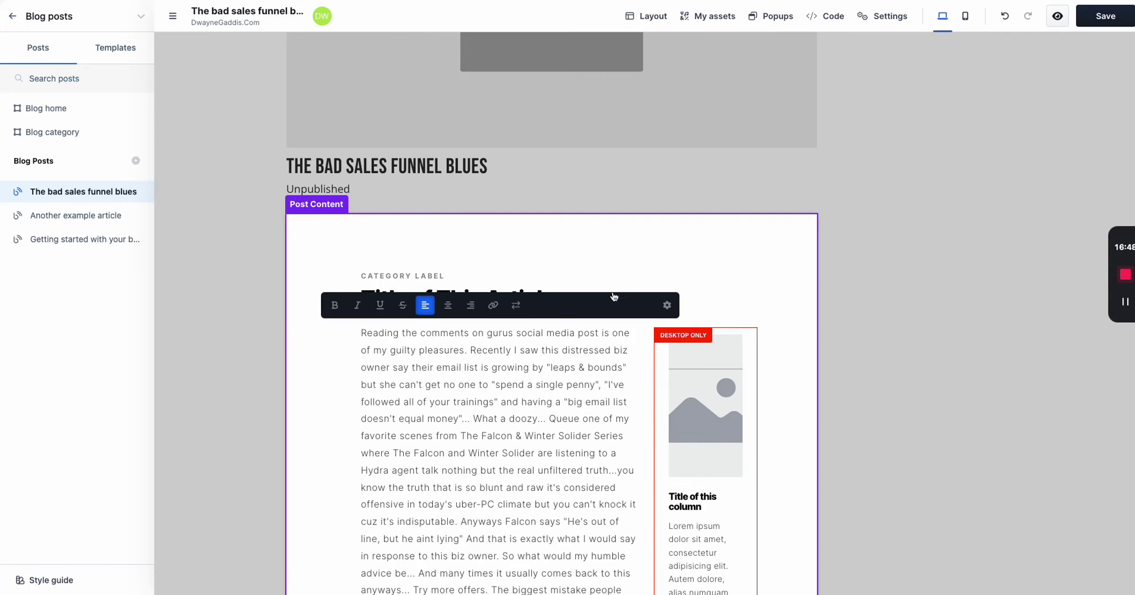
left_click(600, 307)
left_click(600, 307)
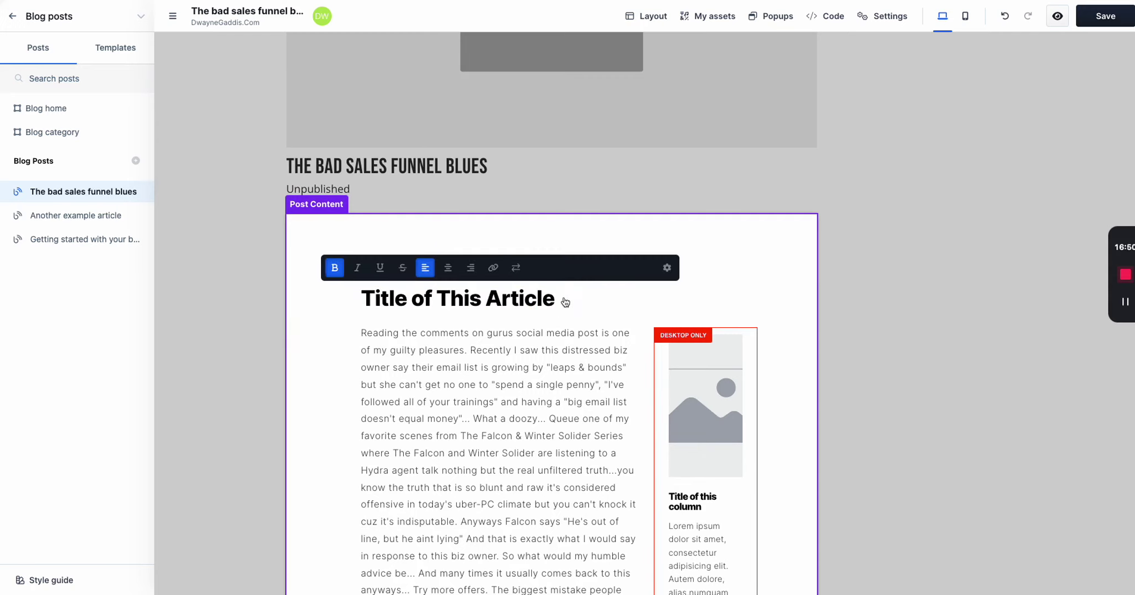
triple_click(539, 300)
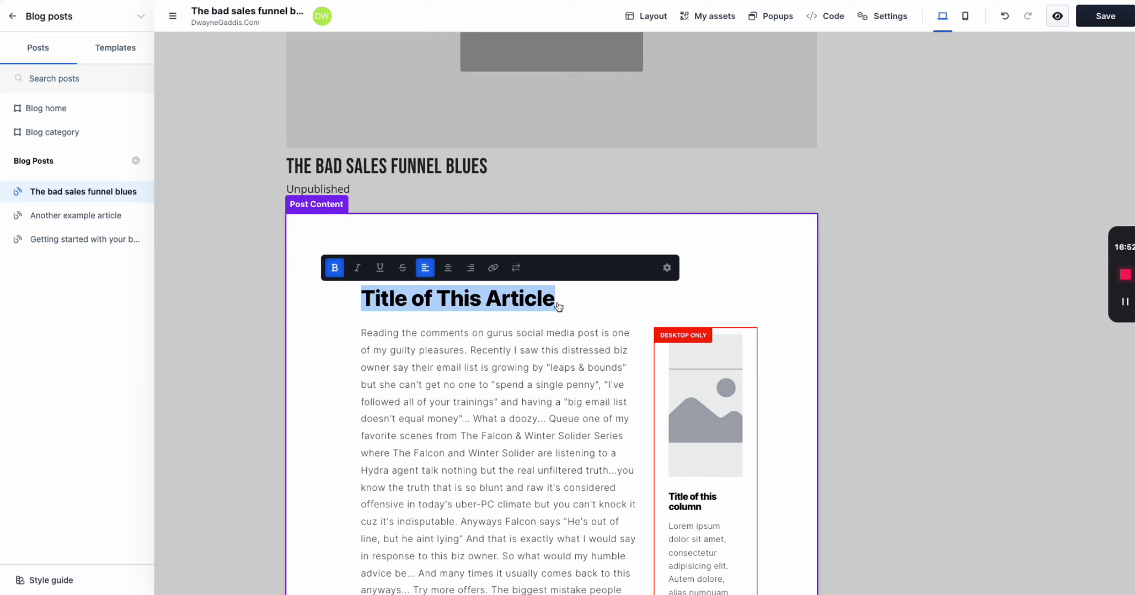
type("The bad sales funnel blues")
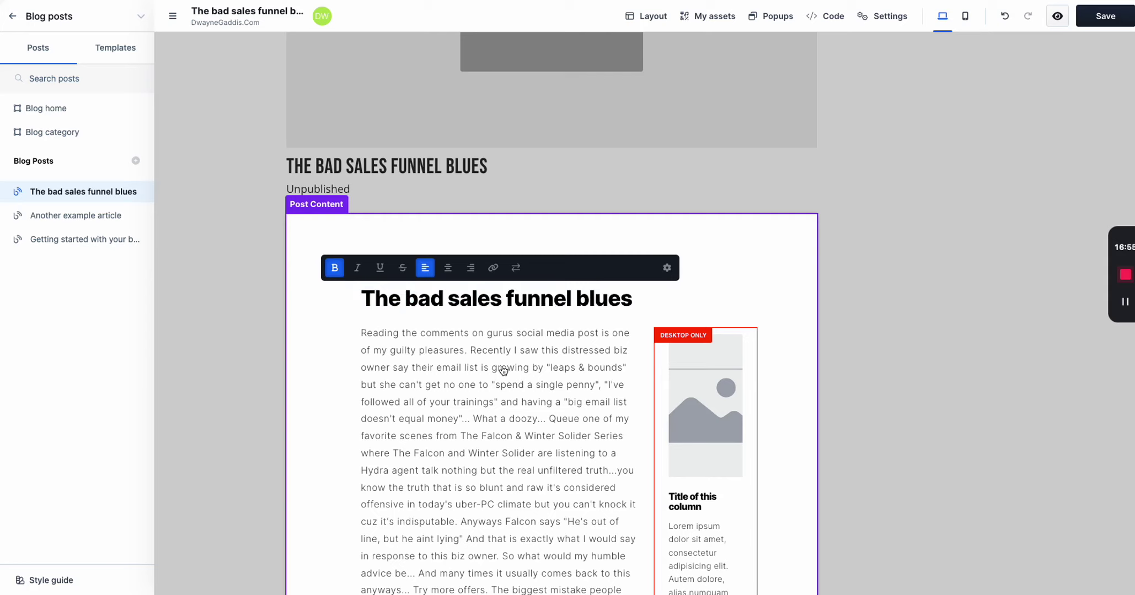
left_click(478, 355)
left_click(470, 352)
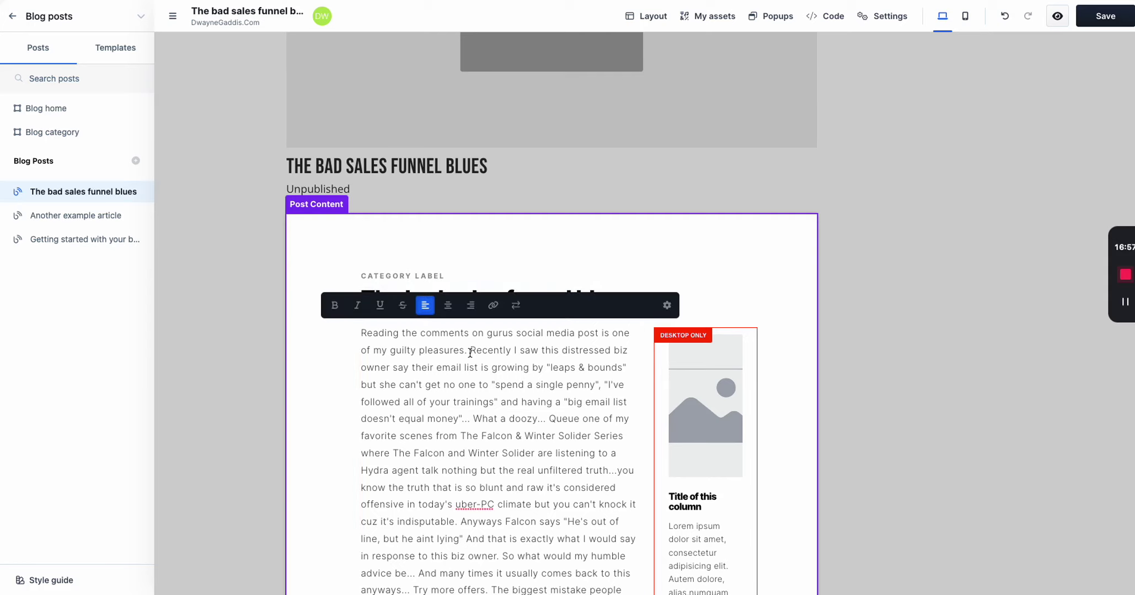
- Break the sentence ending 'guilty pleasures.' away from the 'Recently I saw…' text
key("Return")
key("Return")
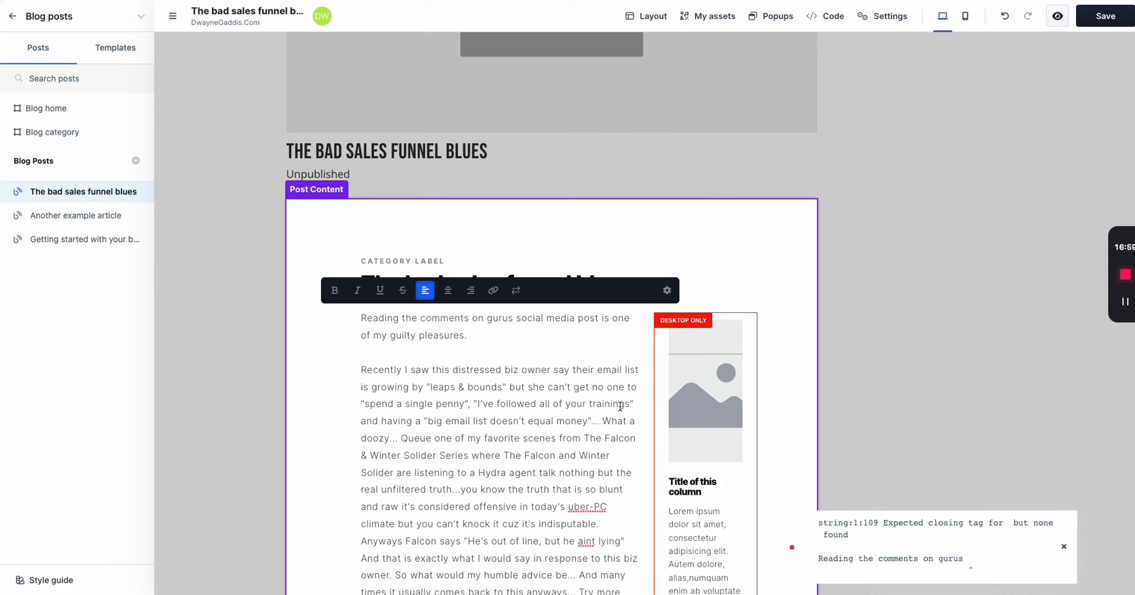
scroll(606, 405, "down", 1)
scroll(477, 392, "up", 1)
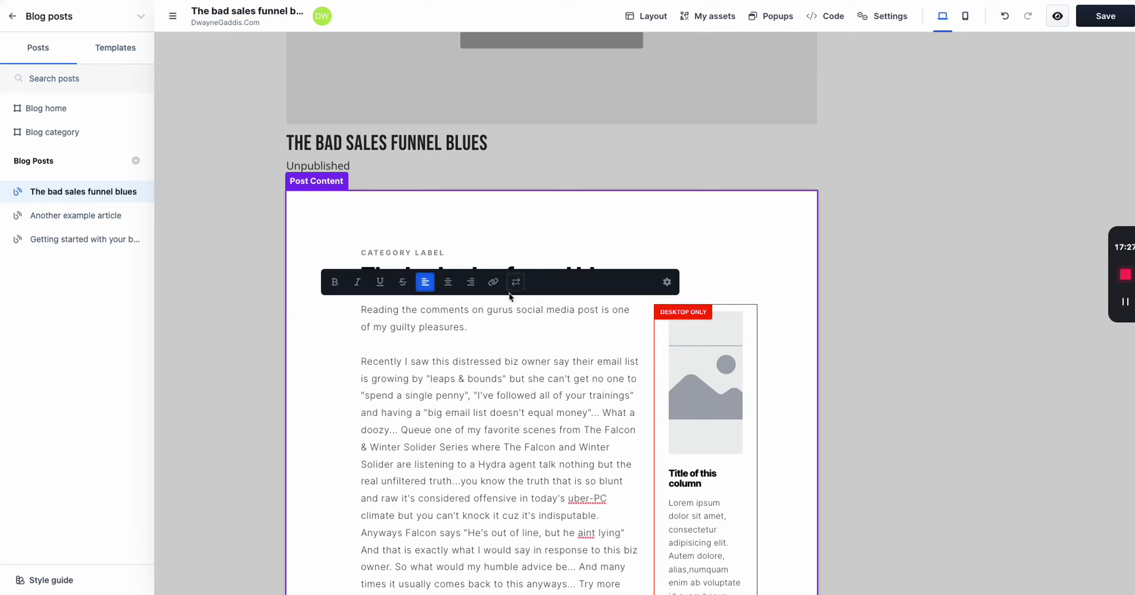
scroll(503, 366, "down", 1)
scroll(503, 368, "down", 2)
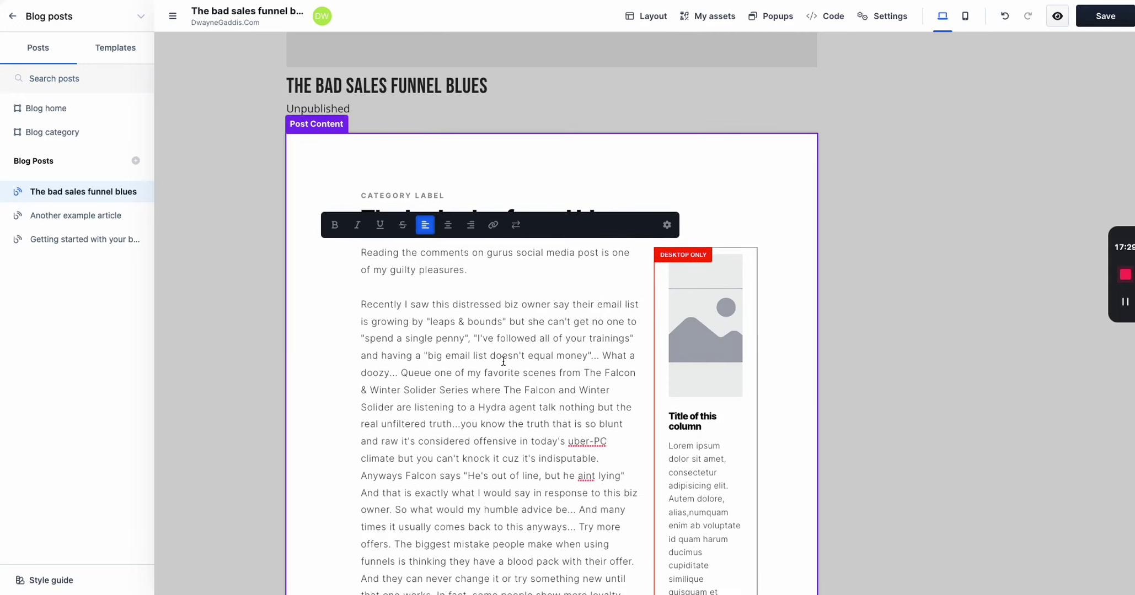
scroll(499, 358, "up", 1)
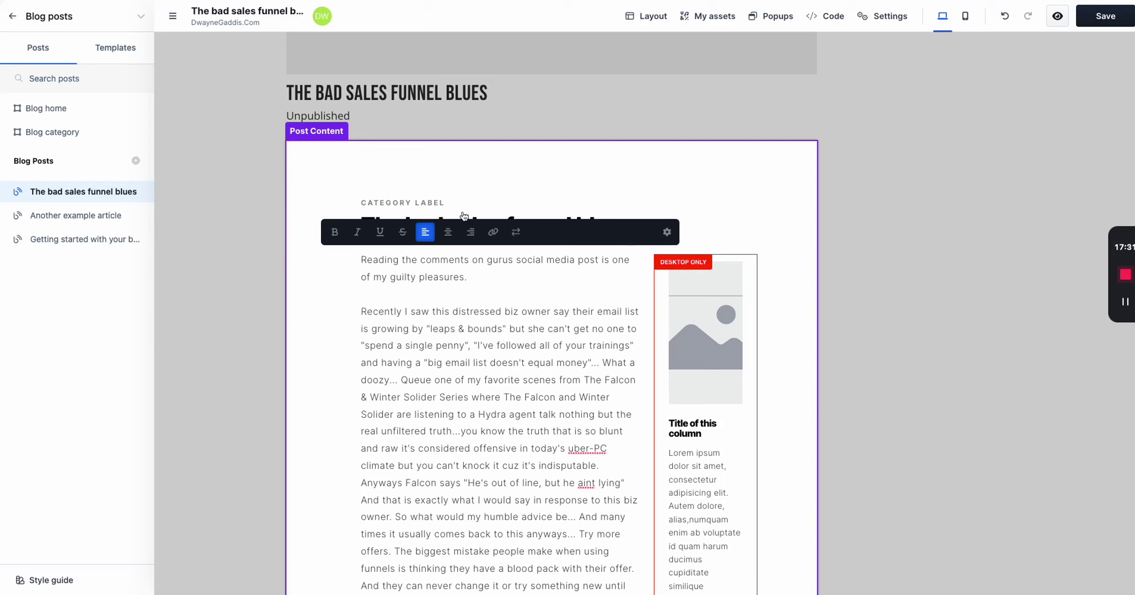
left_click(603, 234)
scroll(472, 317, "down", 1)
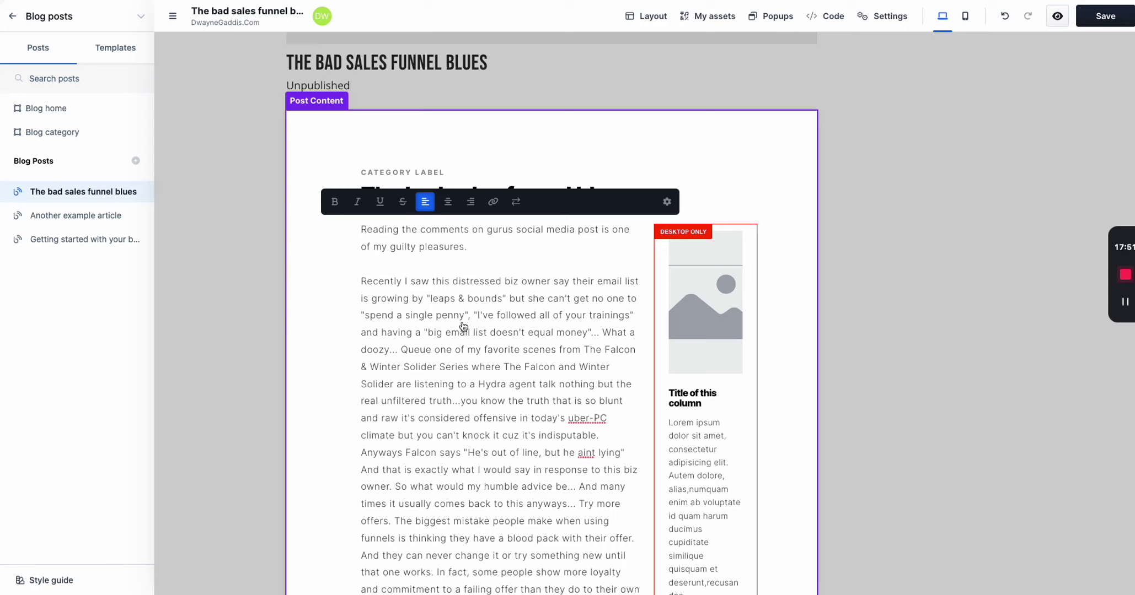
- Split 'What a doozy', the Queue sentence and 'You know the truth' into paragraphs, capitalising 'You'
left_click(599, 333)
key("Return")
scroll(429, 343, "down", 1)
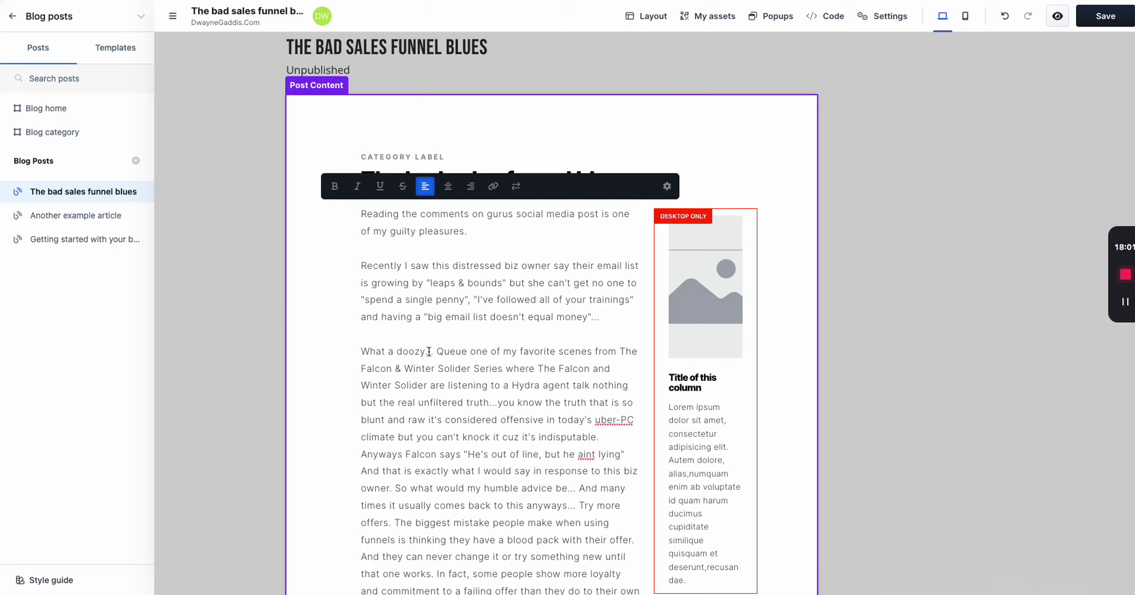
left_click_drag(436, 352, 441, 353)
key("Return")
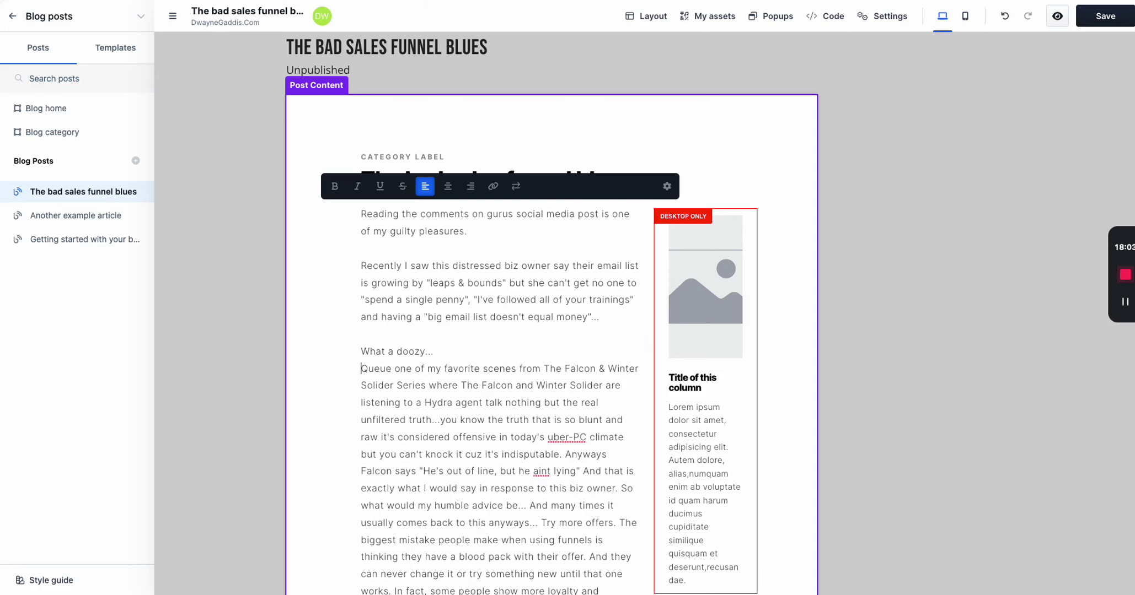
key("Return")
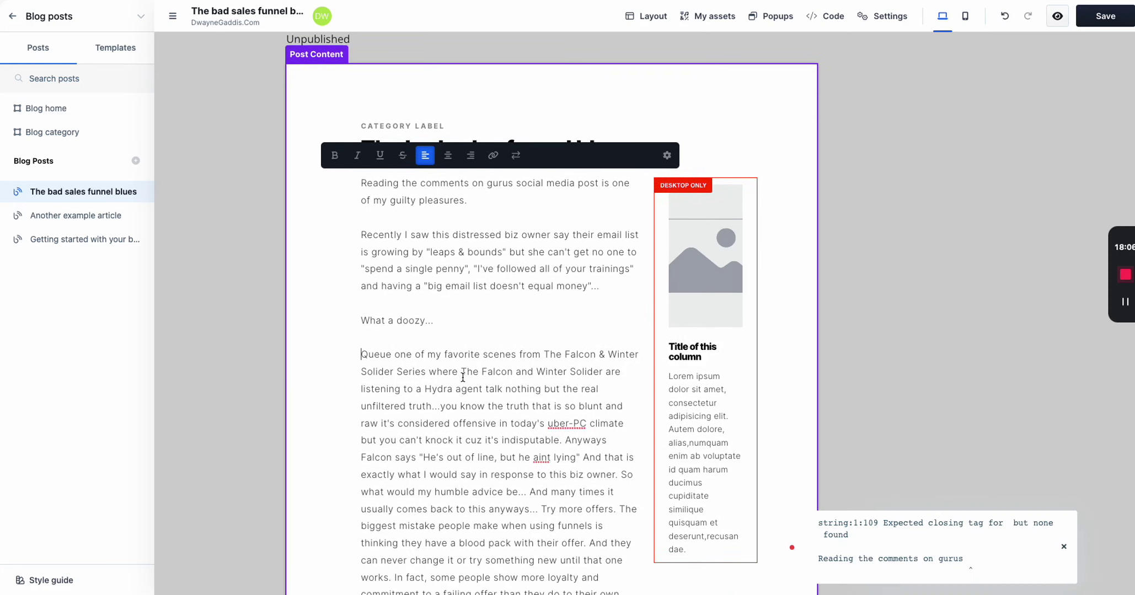
left_click(441, 398)
key("Return")
key("Return")
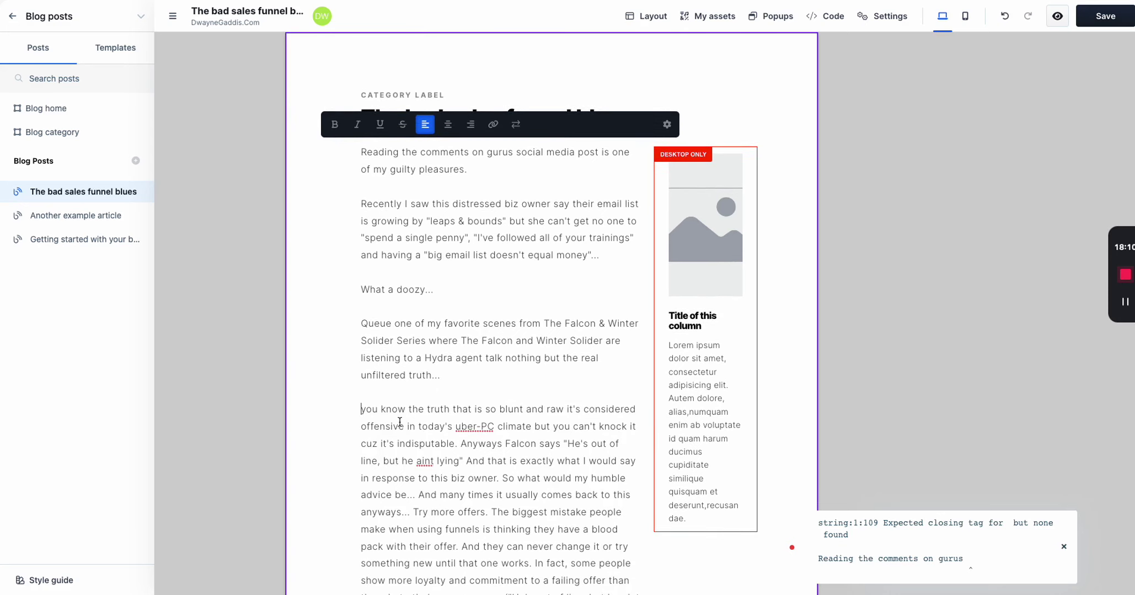
key("Delete")
type("Y")
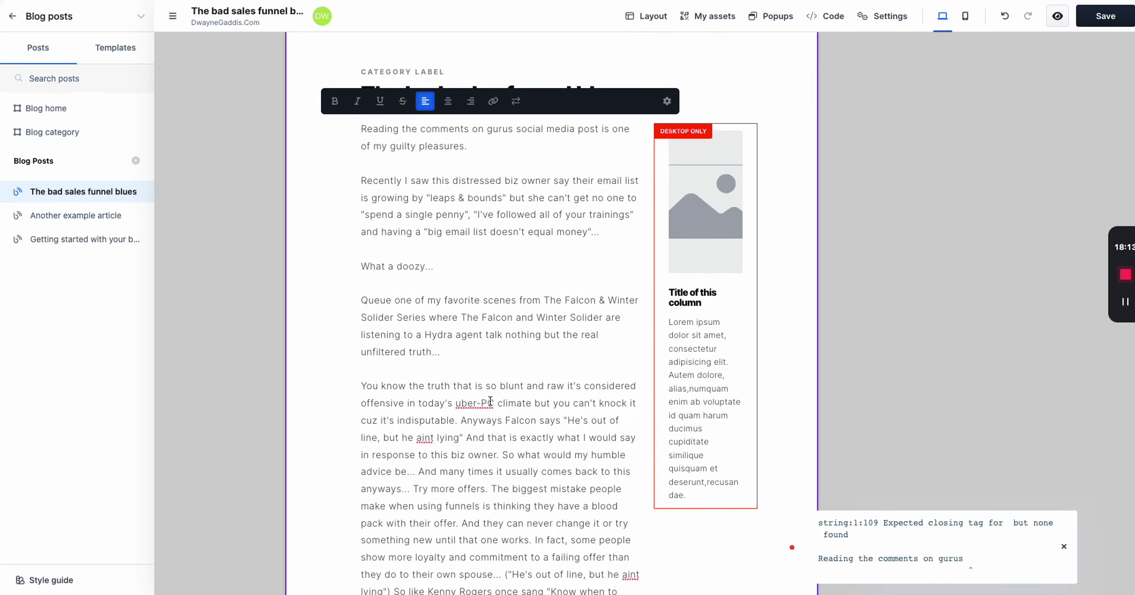
- Break out 'Anyways Falcon says', 'So what would', 'And many times', 'Try more offers.' and 'In fact' paragraphs
left_click(461, 412)
key("Return")
key("Return")
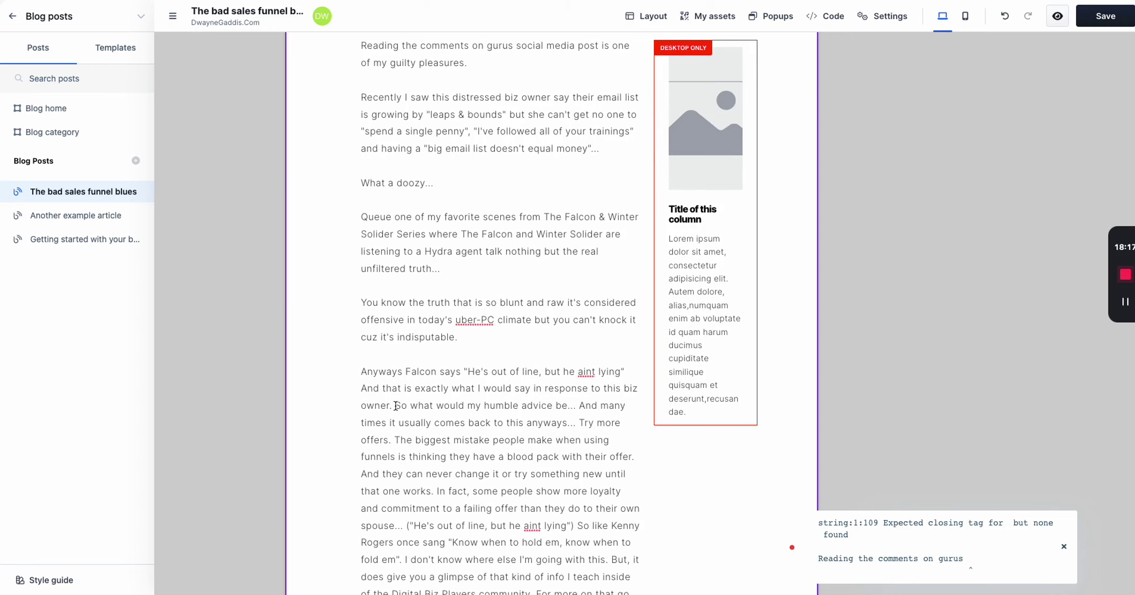
left_click(395, 406)
key("Return")
key("Return")
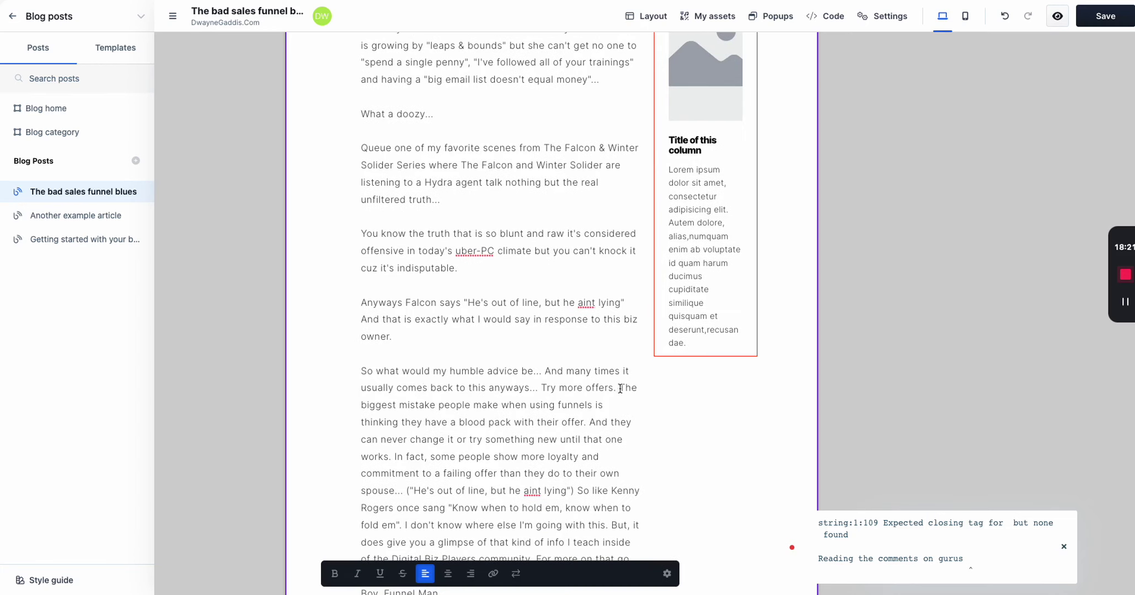
left_click(543, 371)
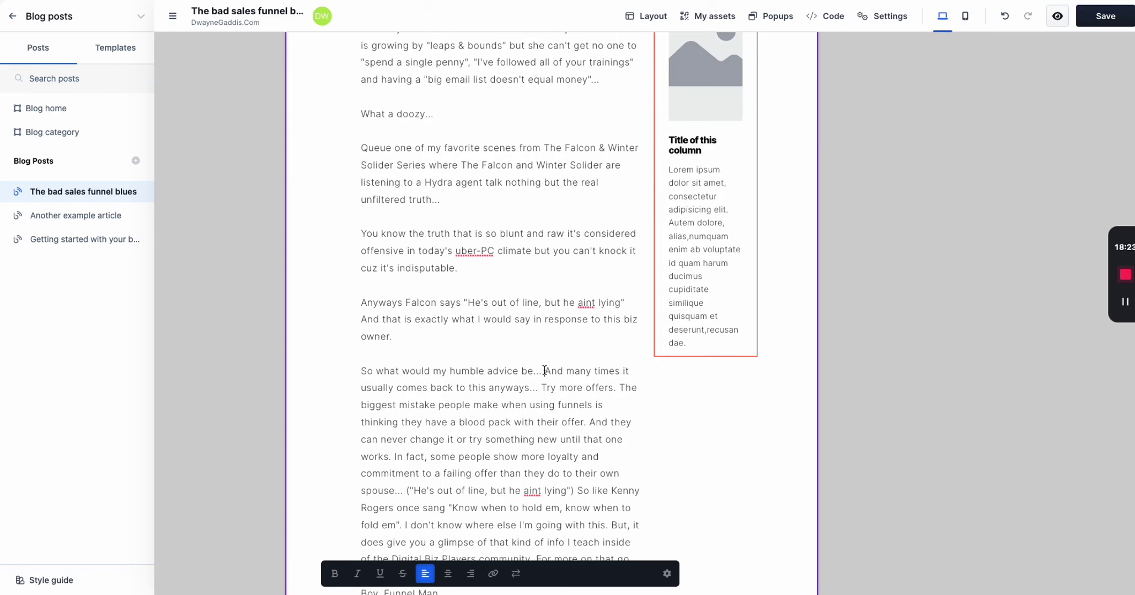
key("Return")
key("Return")
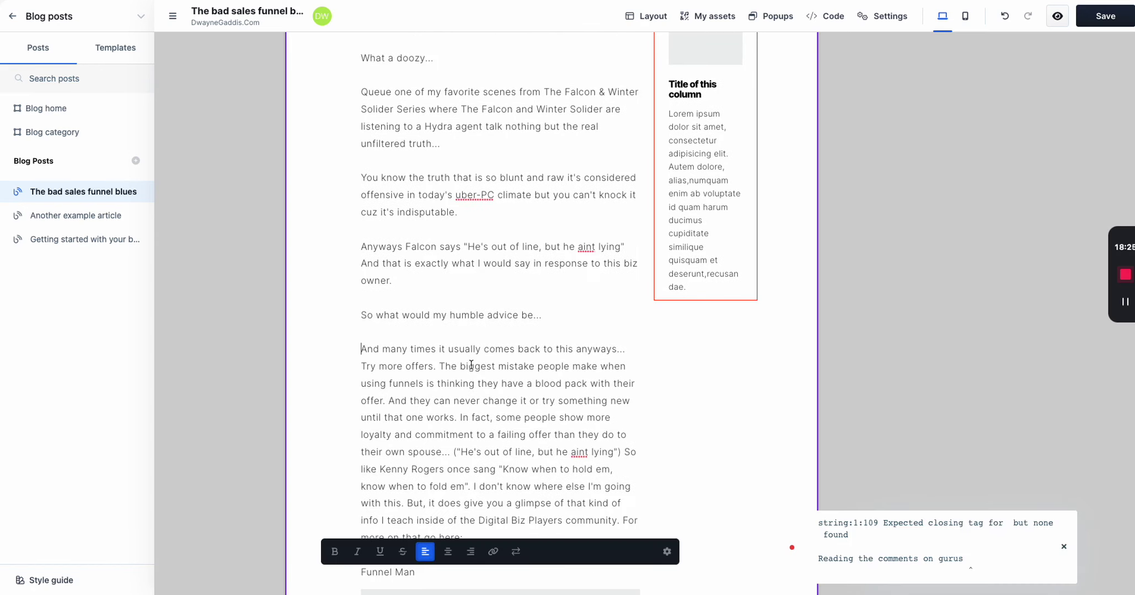
key("Return")
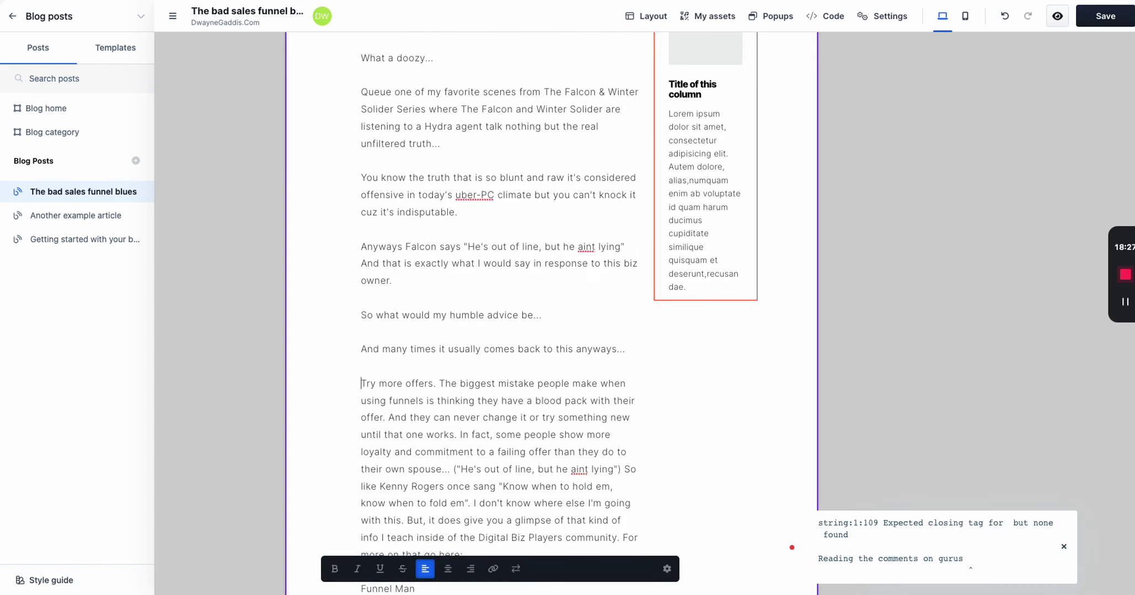
left_click(440, 383)
key("Return")
key("Return")
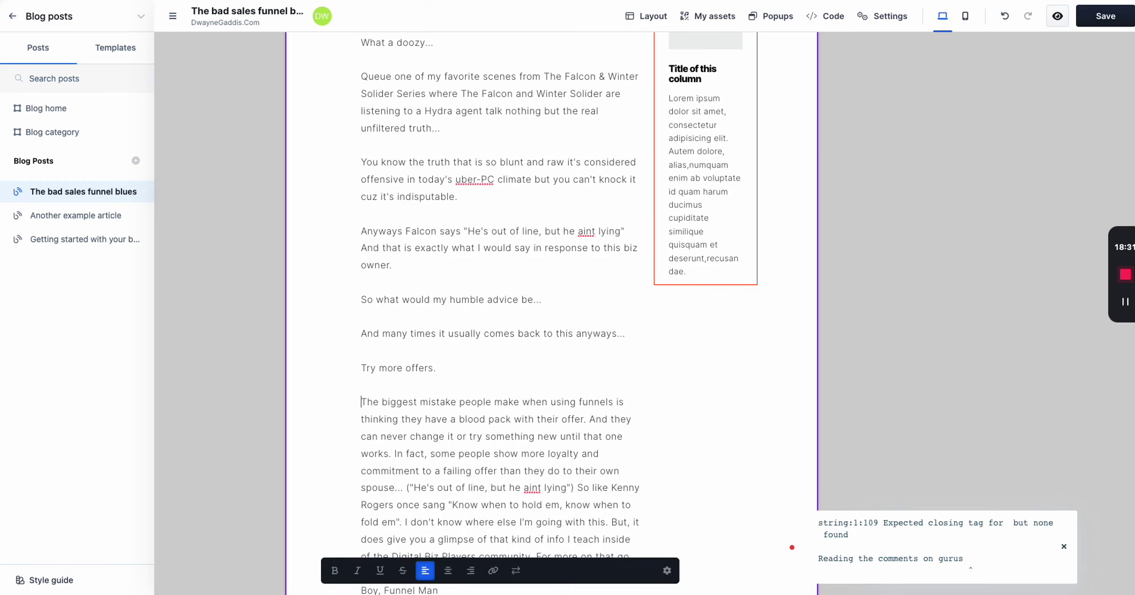
key("Return")
key("Return")
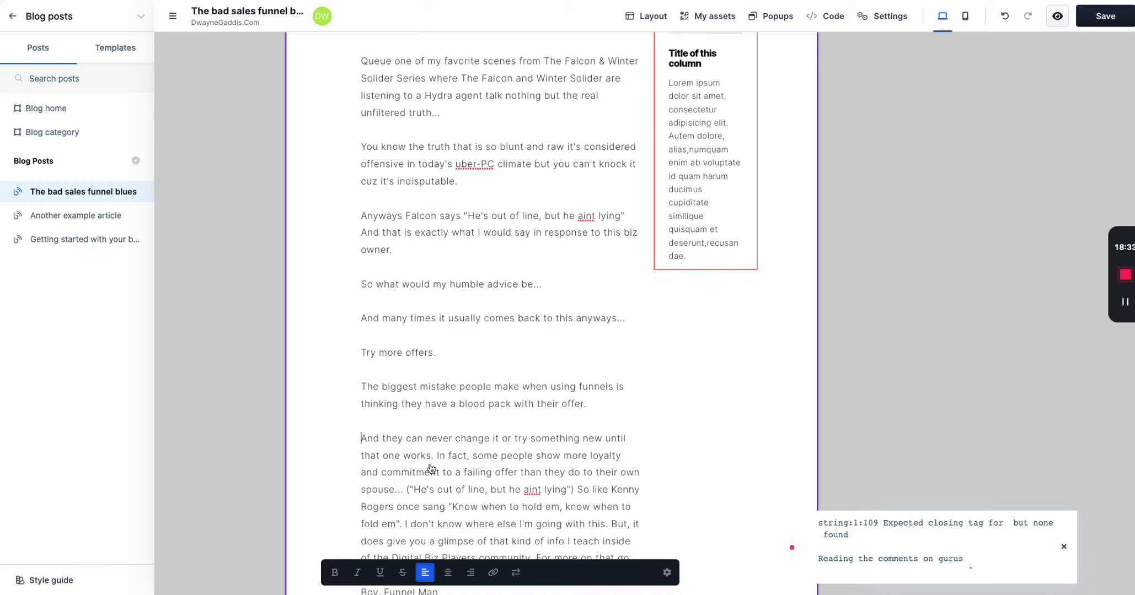
key("Return")
key("Return")
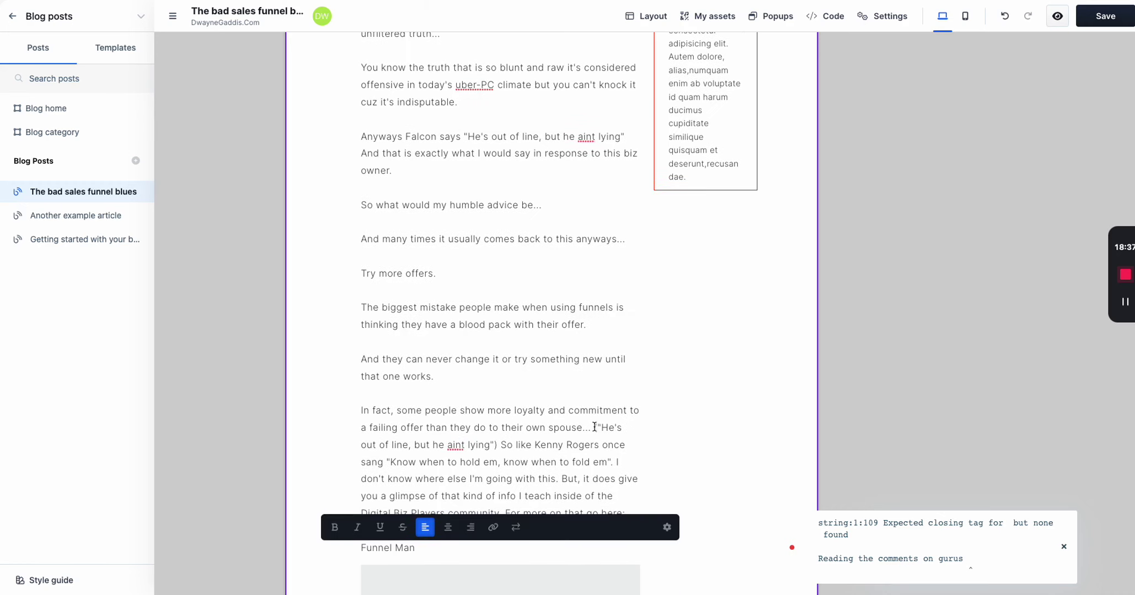
- Split 'So like Kenny Rogers' and 'I don't know where else' into paragraphs, keeping the spouse quote joined
left_click(594, 428)
key("Return")
key("Return")
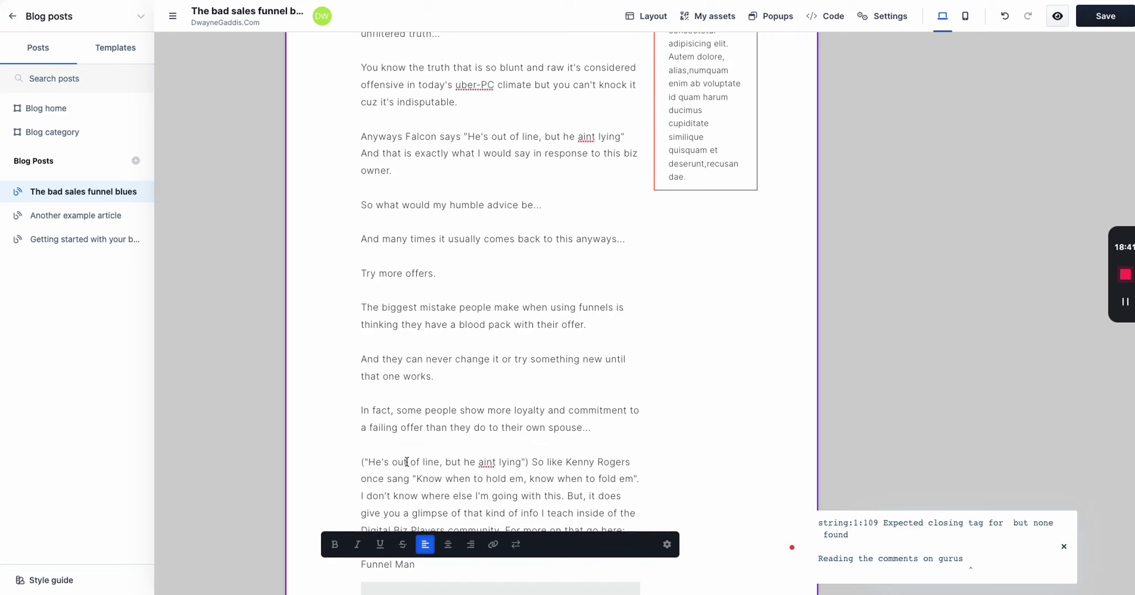
left_click(359, 468)
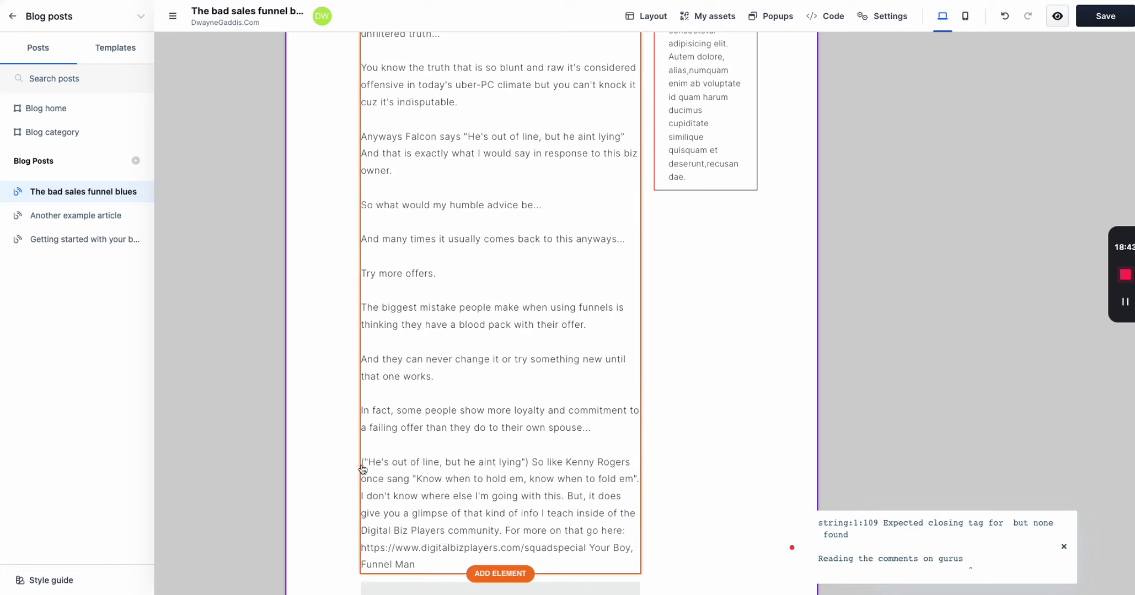
left_click(363, 469)
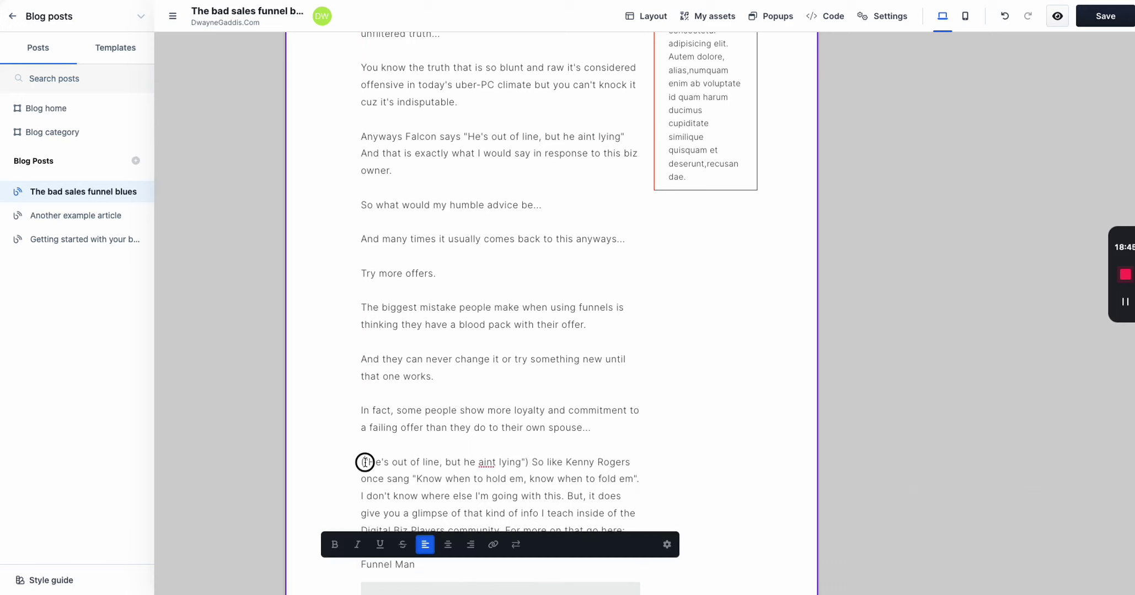
key("BackSpace")
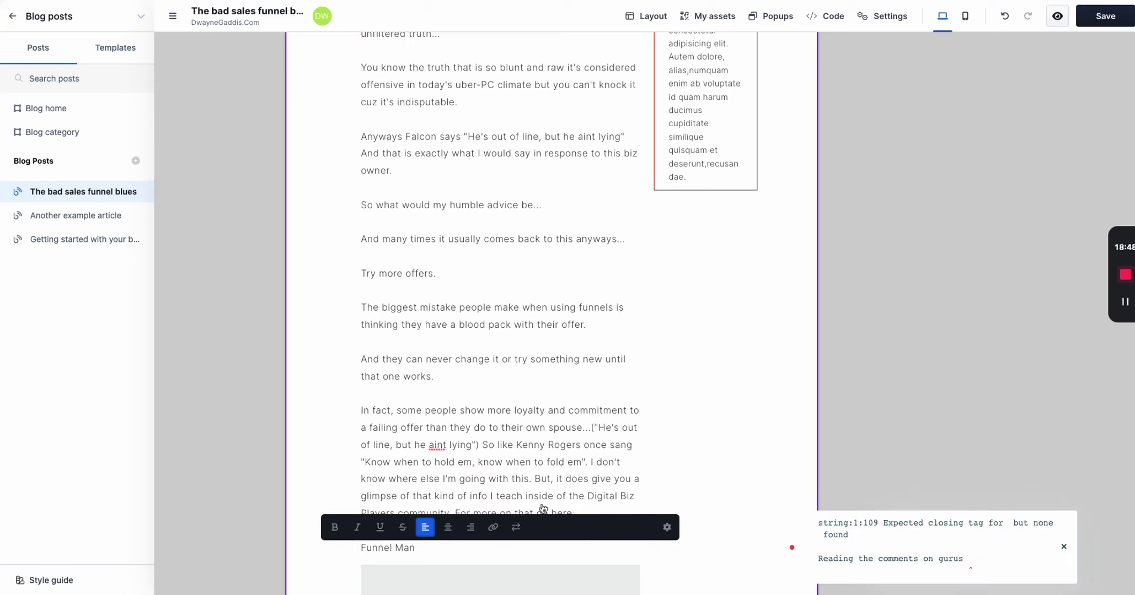
left_click(481, 445)
key("Return")
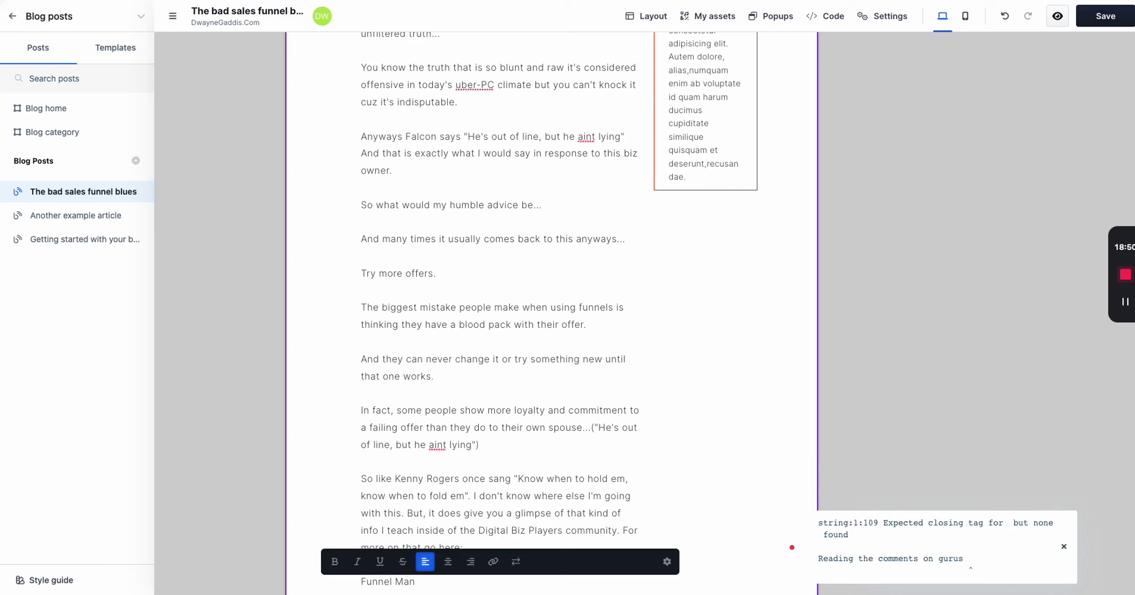
scroll(479, 331, "down", 2)
left_click(474, 406)
key("shift+Return")
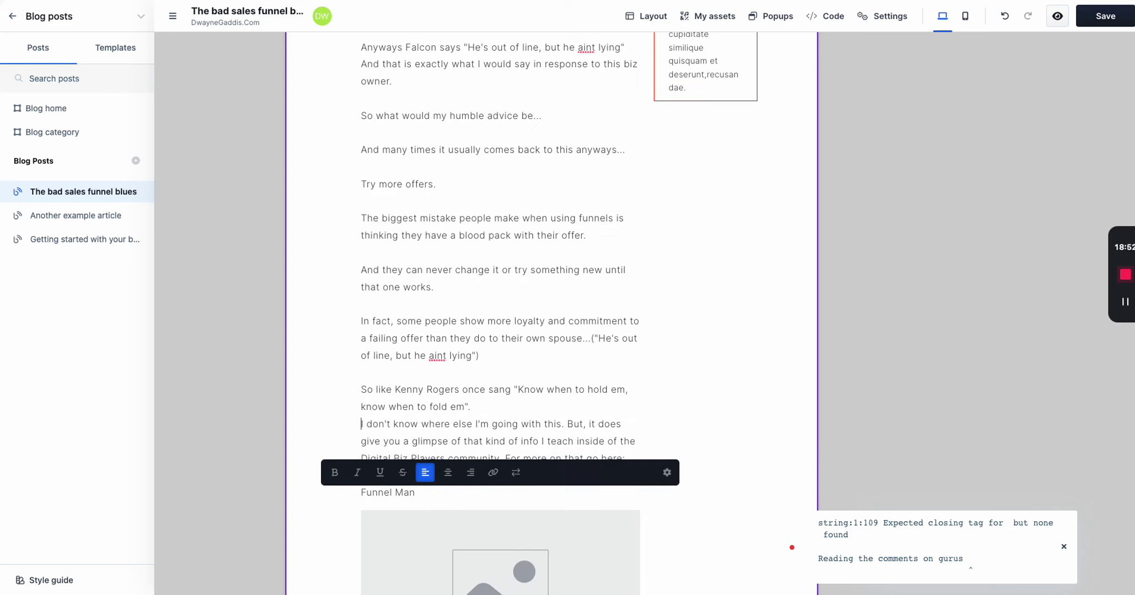
key("Return")
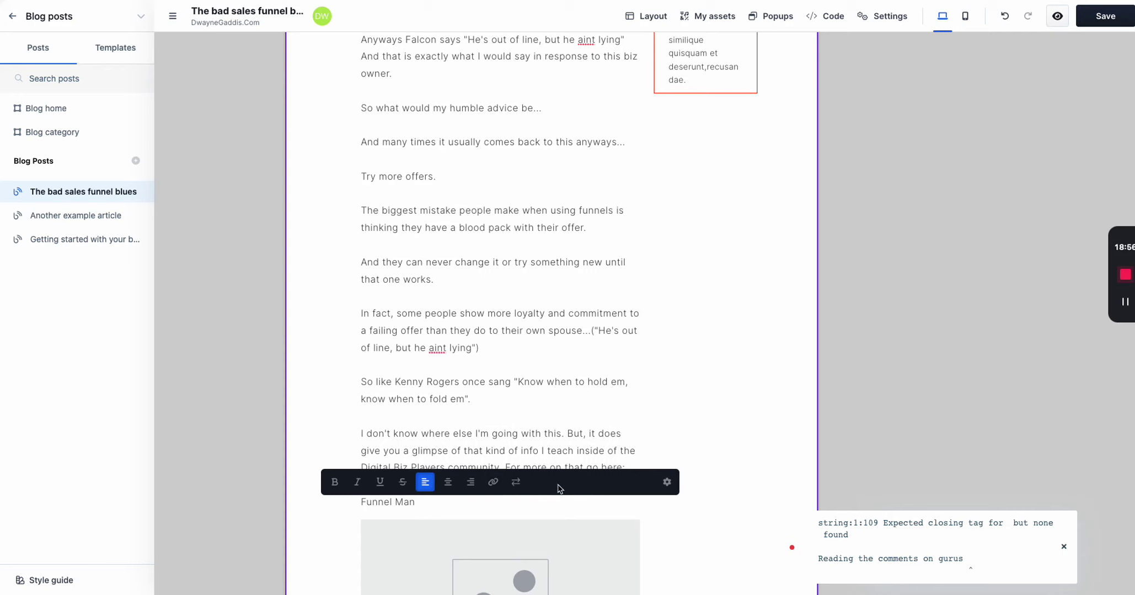
- Separate 'For more on that go here' and add an empty paragraph below 'Funnel Man'
scroll(515, 444, "down", 2)
left_click(535, 327)
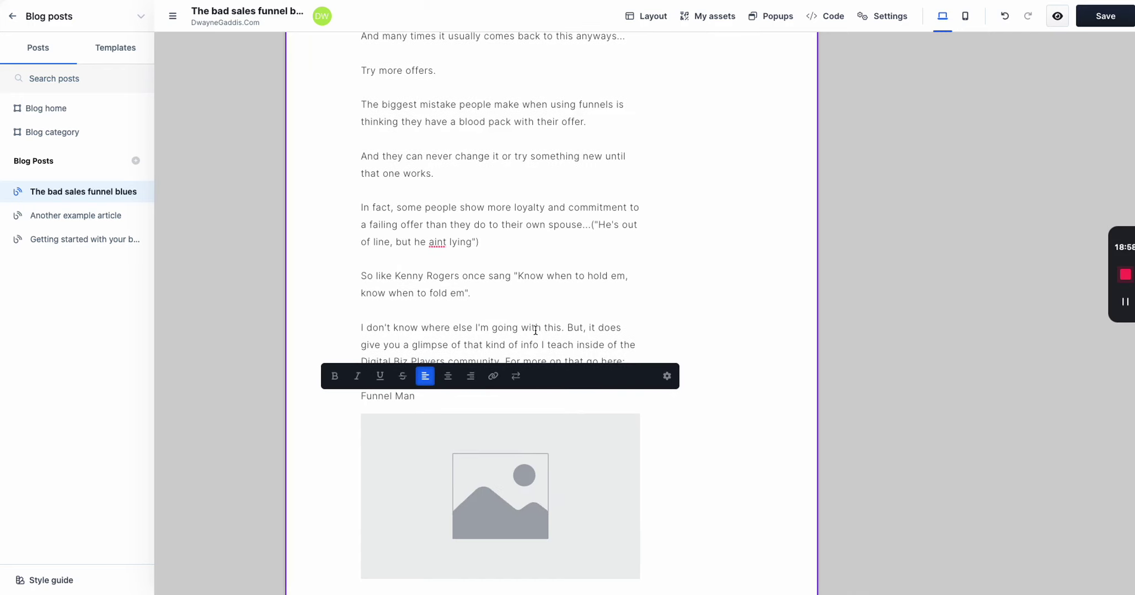
left_click(505, 361)
key("Return")
scroll(458, 395, "down", 2)
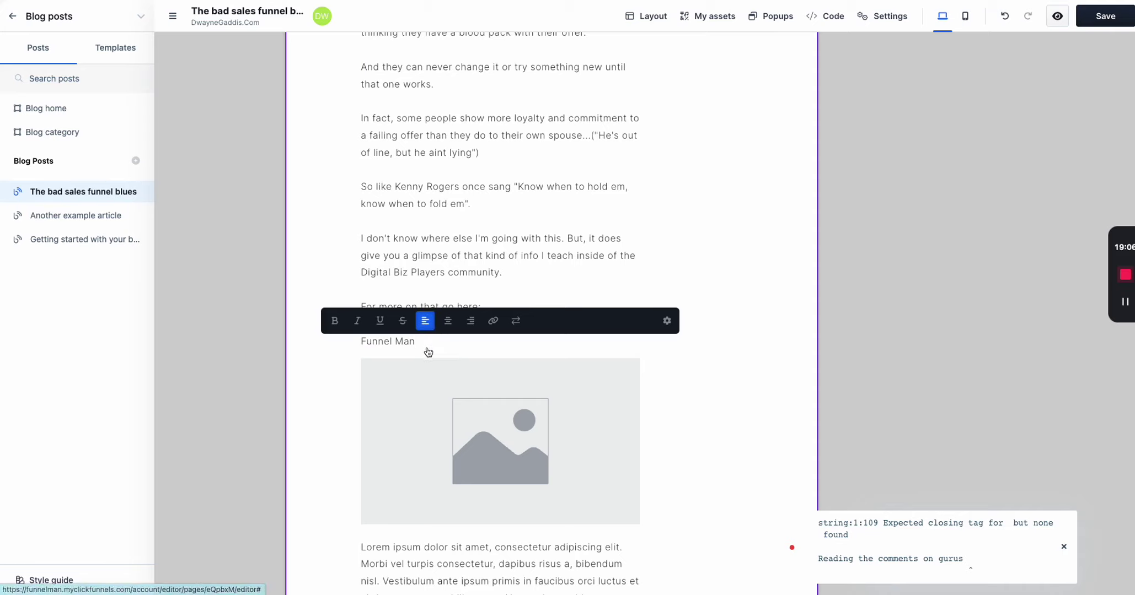
left_click(362, 342)
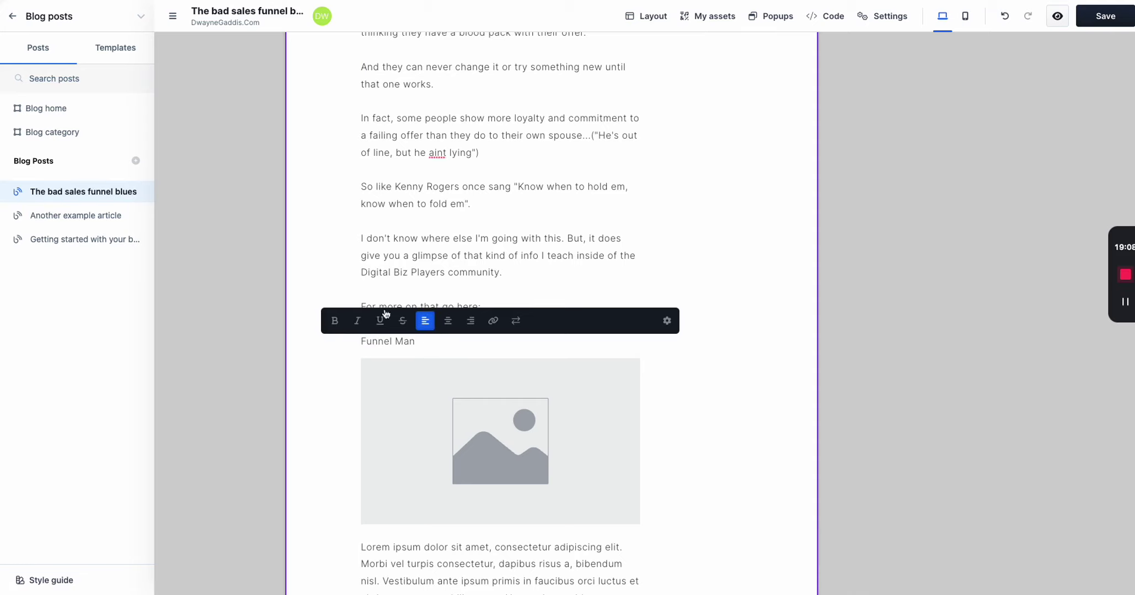
scroll(436, 298, "down", 3)
scroll(433, 205, "up", 4)
scroll(437, 290, "down", 4)
scroll(438, 290, "up", 10)
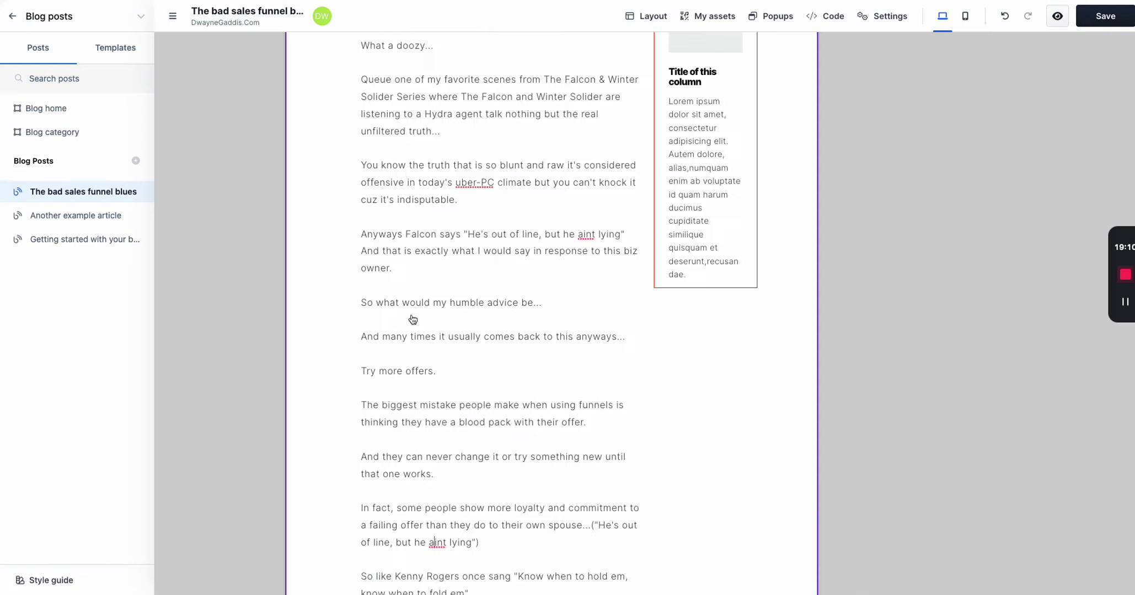
scroll(422, 237, "down", 5)
scroll(428, 293, "up", 1)
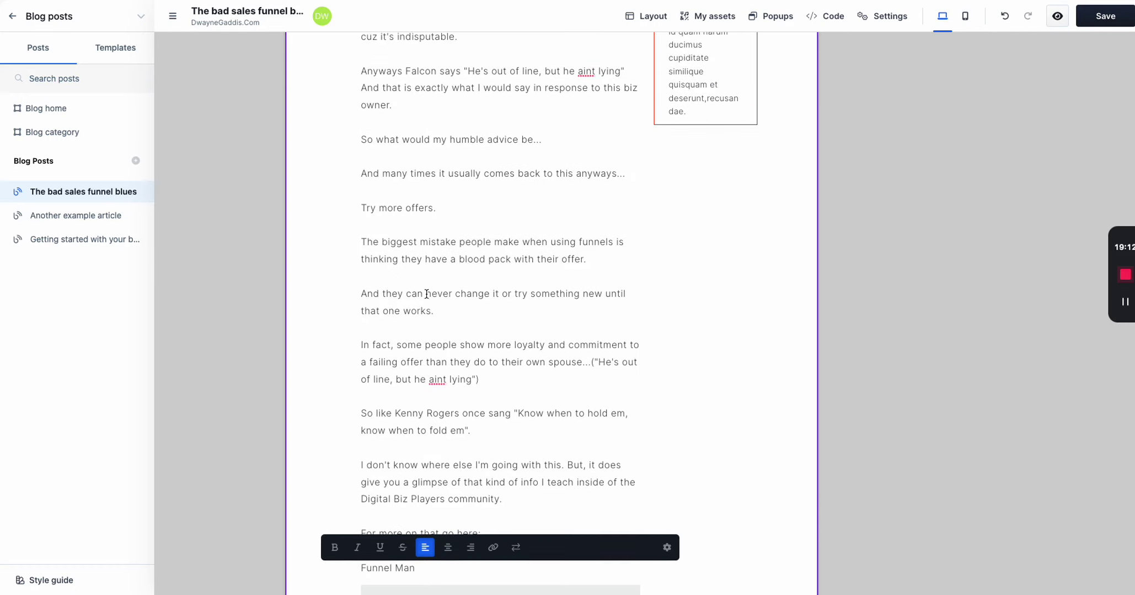
scroll(429, 292, "down", 3)
left_click(422, 453)
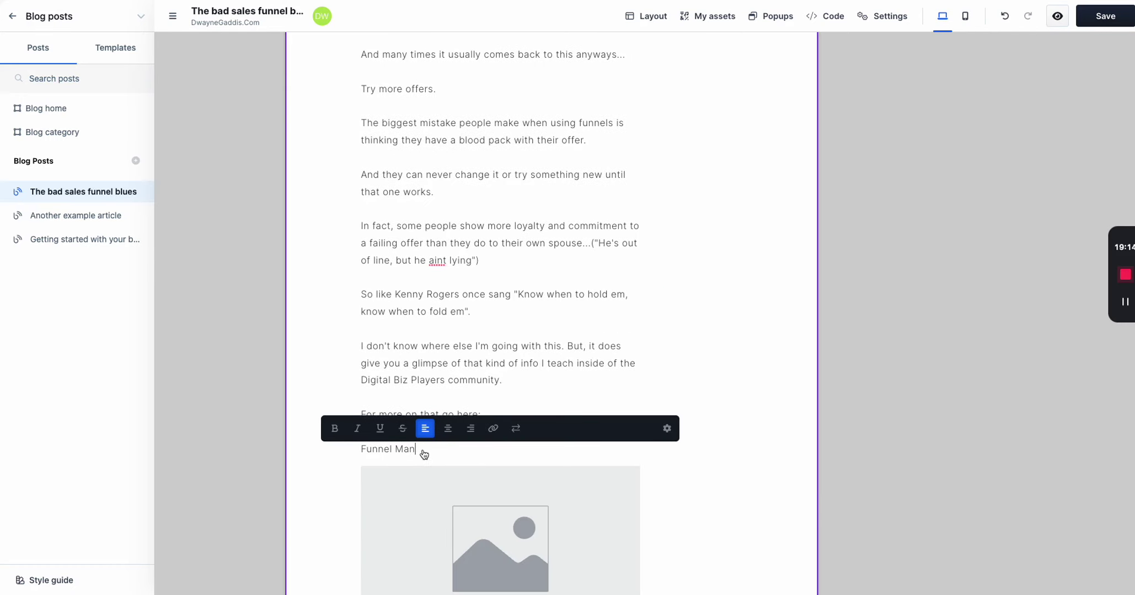
key("Return")
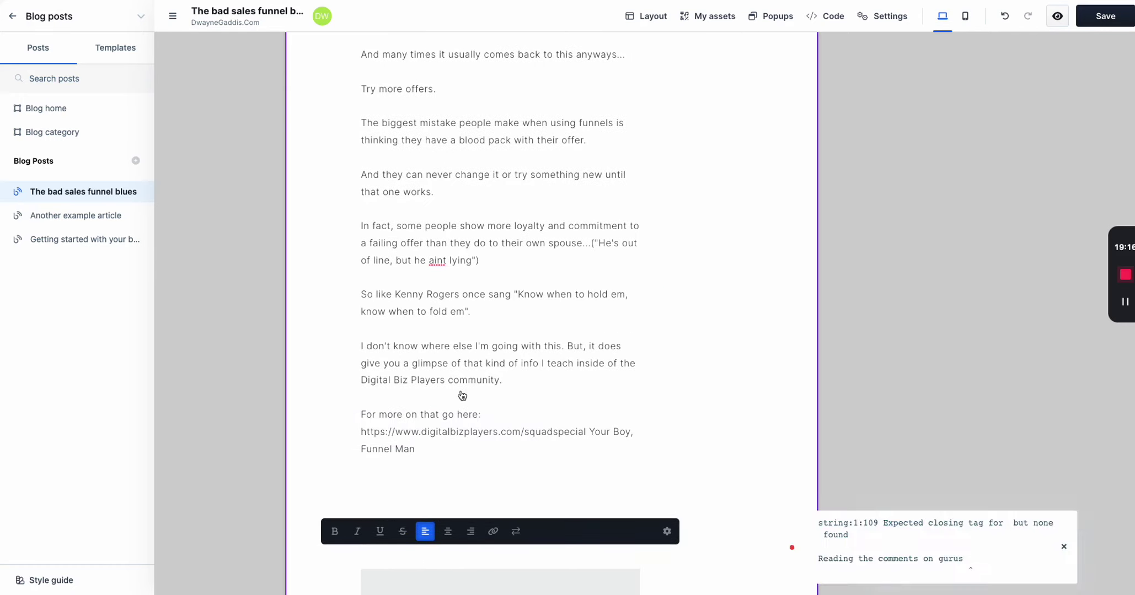
left_click(483, 431)
left_click_drag(455, 459, 347, 420)
left_click(354, 423)
left_click(351, 423)
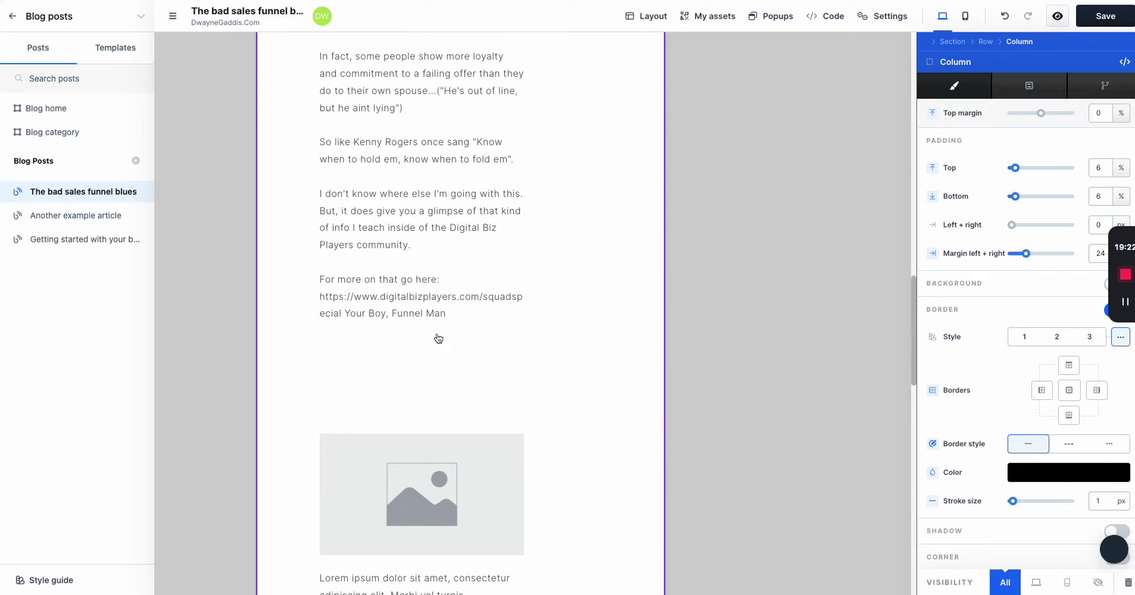
left_click(434, 335)
left_click(433, 281)
left_click_drag(413, 279, 359, 244)
key("BackSpace")
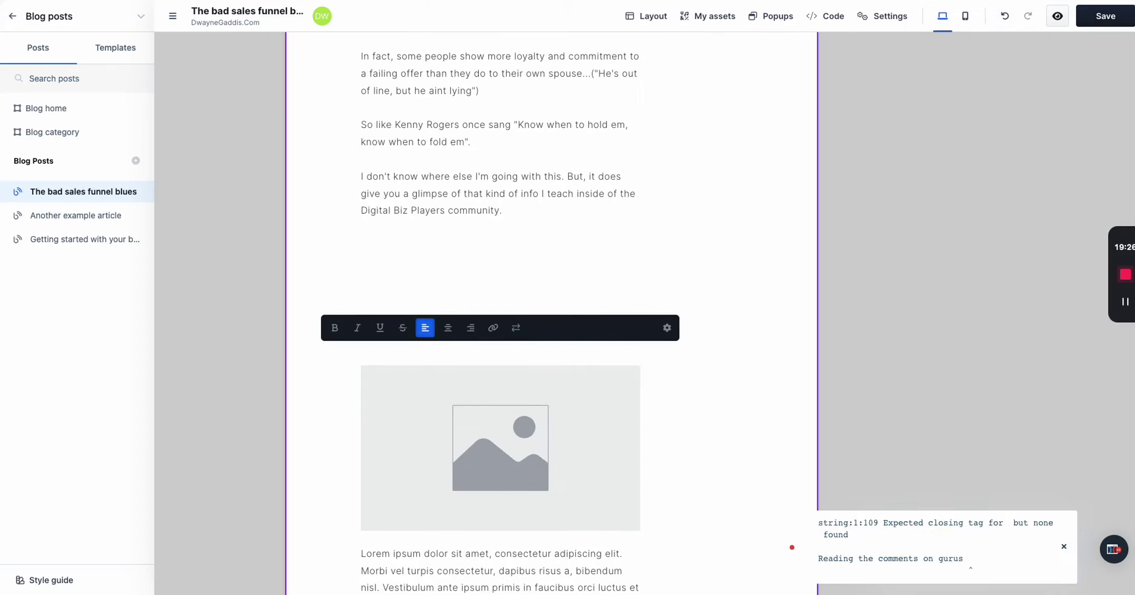
key("BackSpace")
key("BackSpace")
key("BackSpace")
key("BackSpace")
key("BackSpace")
key("BackSpace")
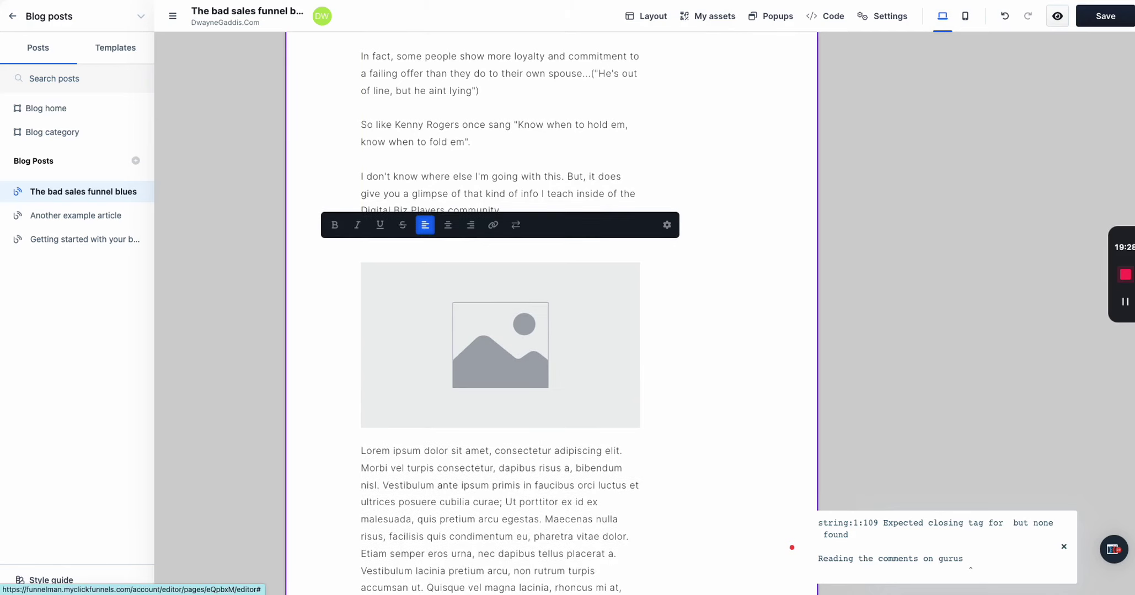
key("BackSpace")
key("Return")
key("Return")
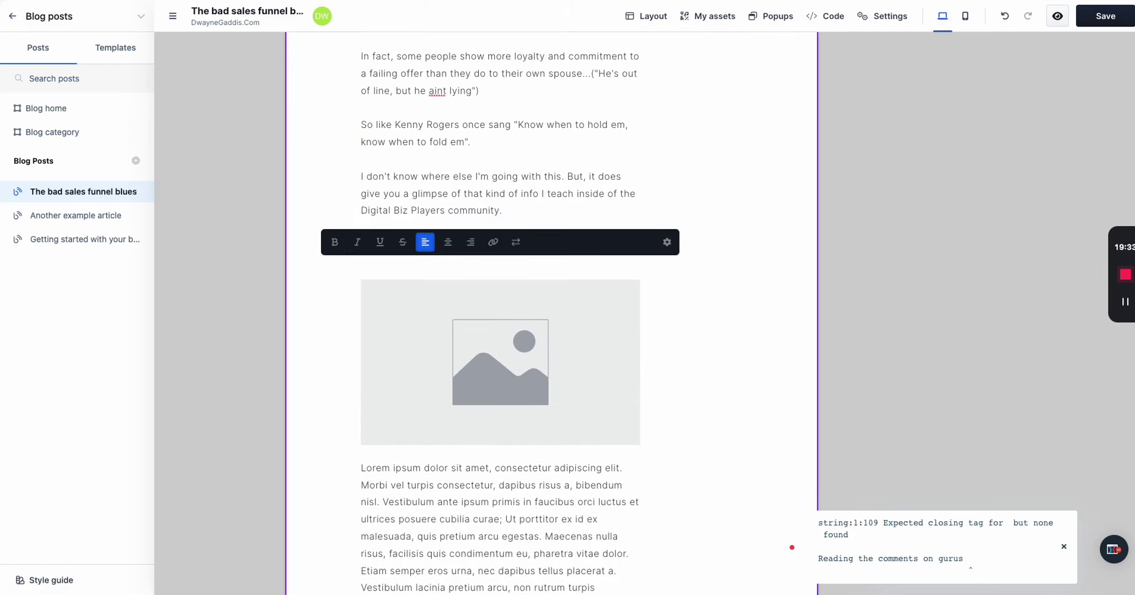
key("BackSpace")
scroll(552, 155, "down", 5)
scroll(552, 155, "up", 5)
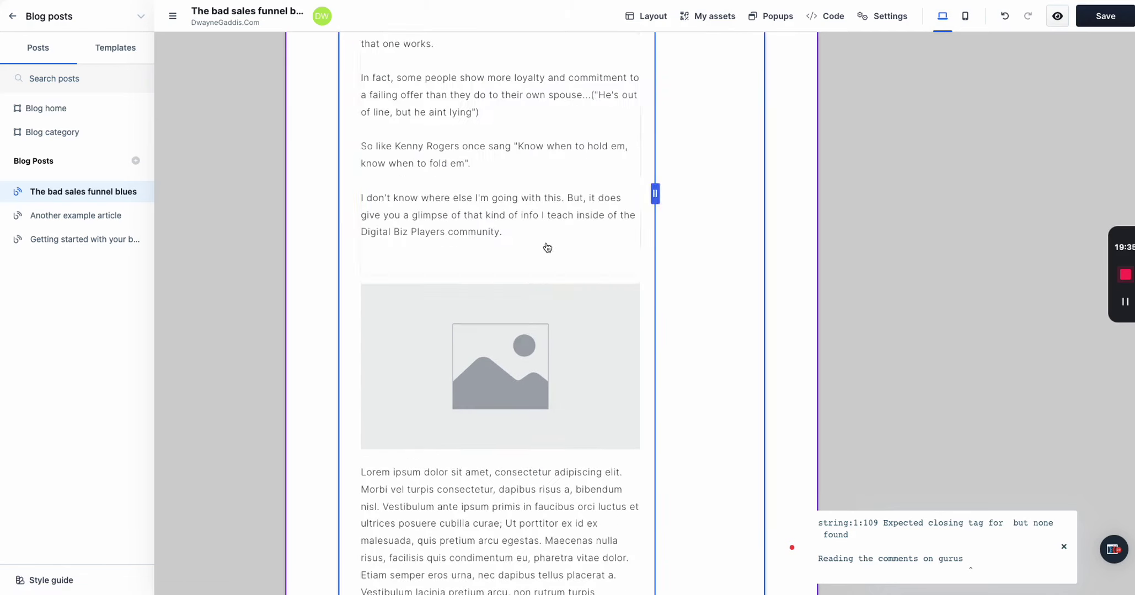
mouse_move(568, 340)
scroll(596, 294, "up", 15)
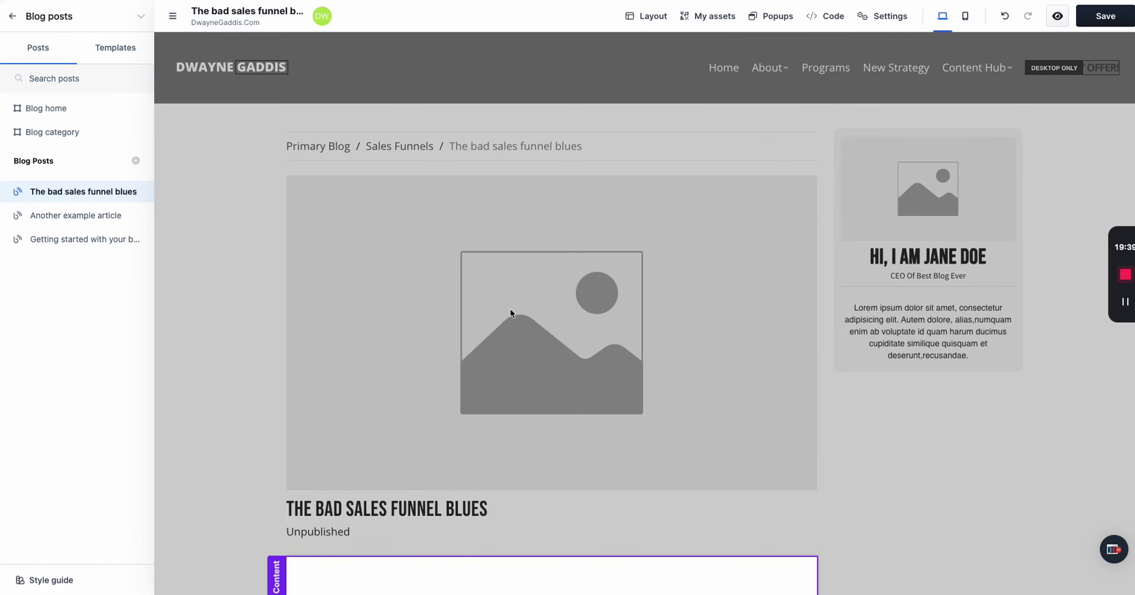
scroll(543, 318, "down", 1)
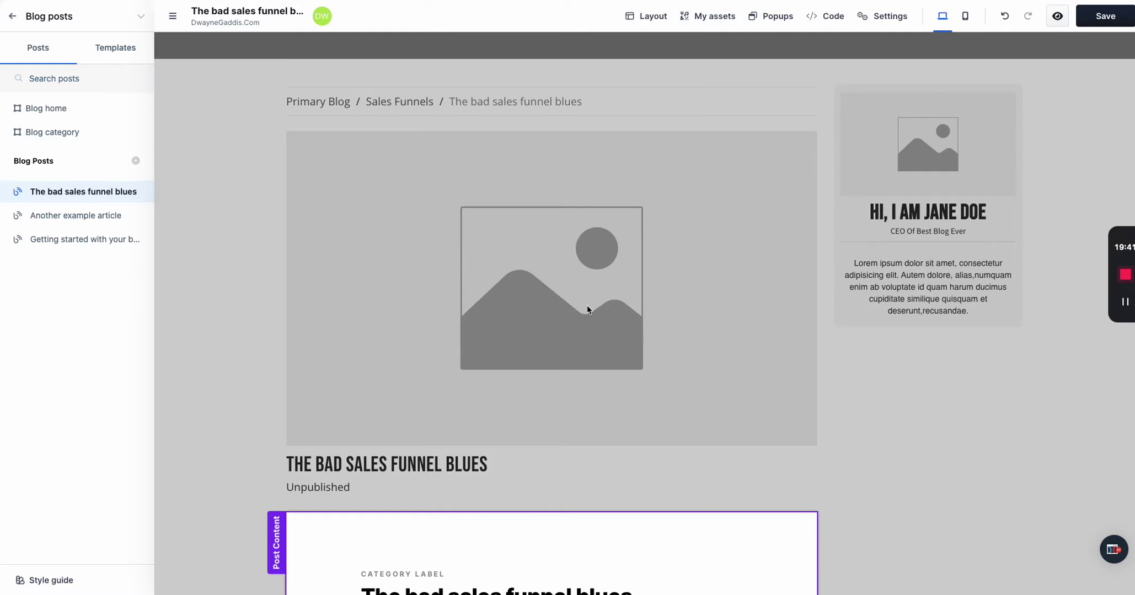
scroll(588, 310, "down", 20)
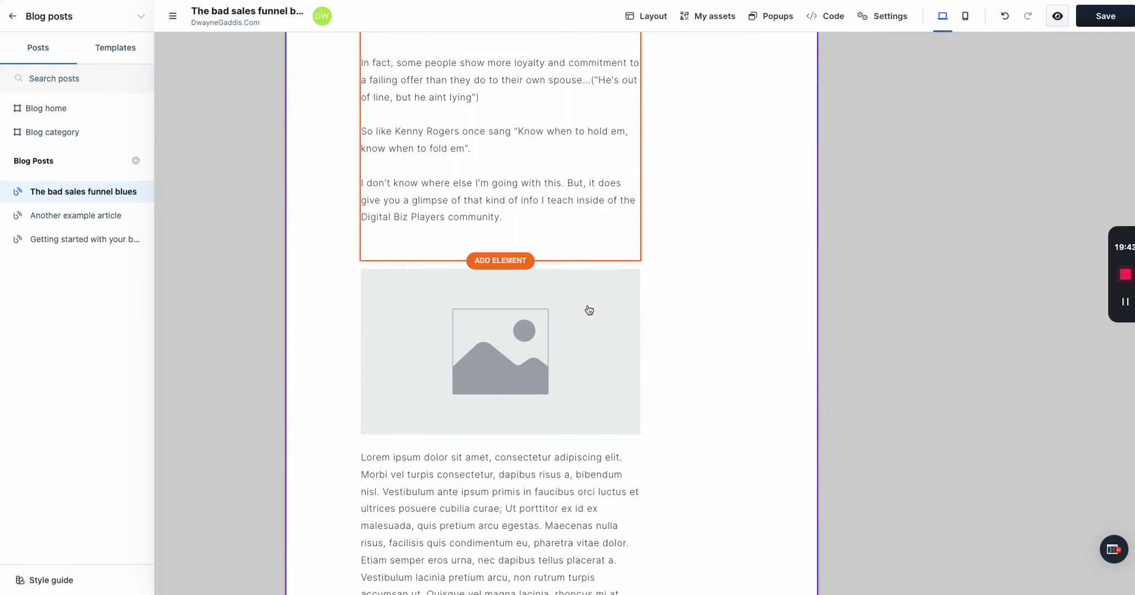
- Delete the placeholder image and the lorem ipsum paragraph below the article
left_click(589, 310)
left_click(630, 259)
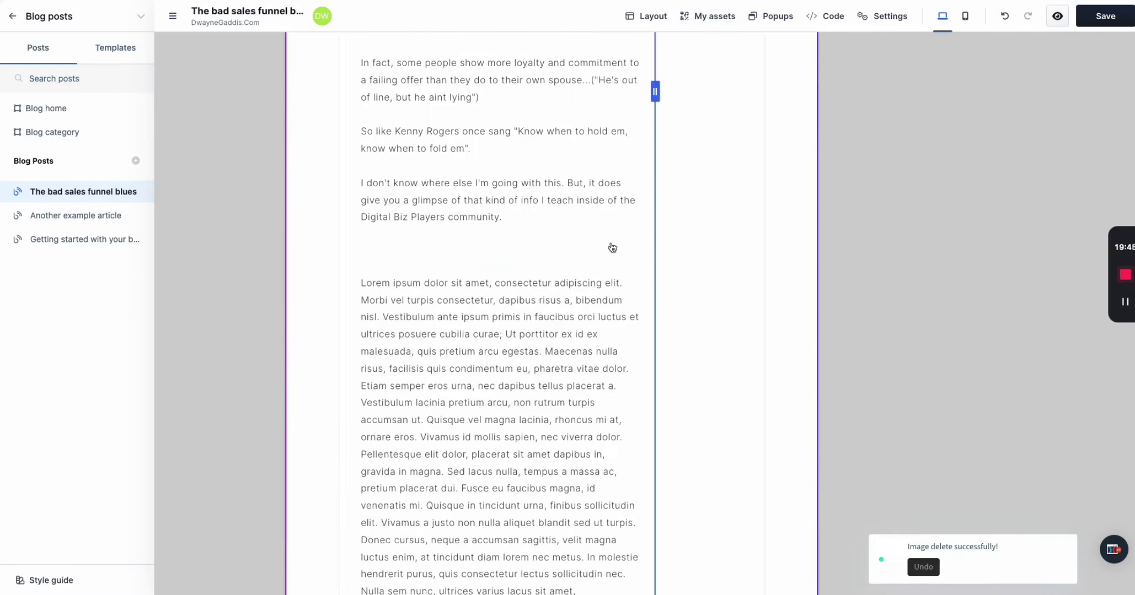
left_click(506, 353)
left_click(631, 263)
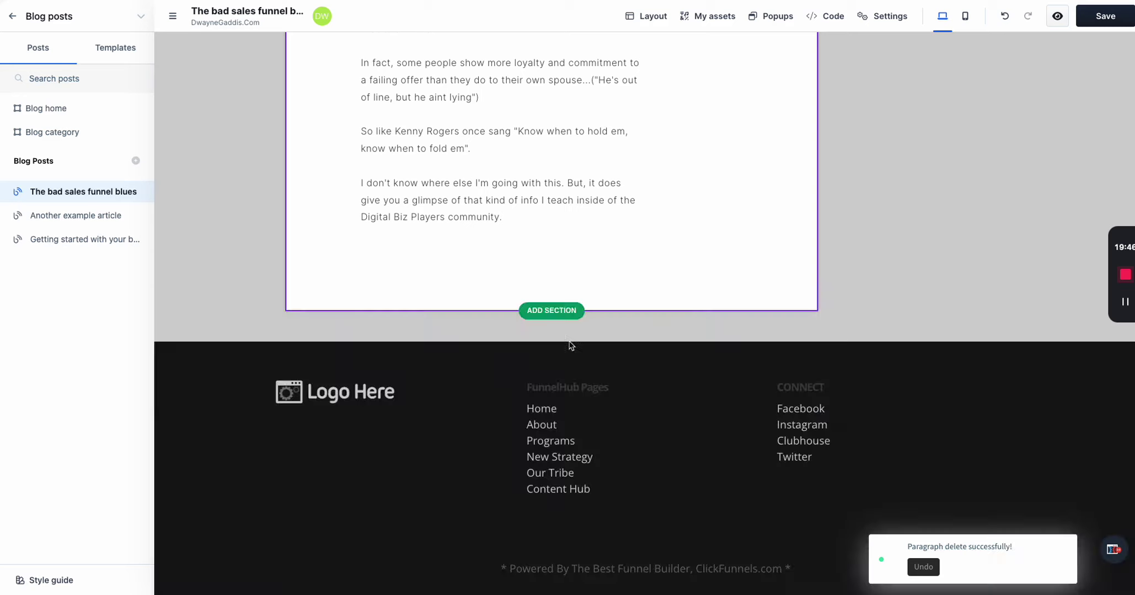
- Split 'But, it does…' out of the article's last paragraph into its own paragraph
left_click(534, 246)
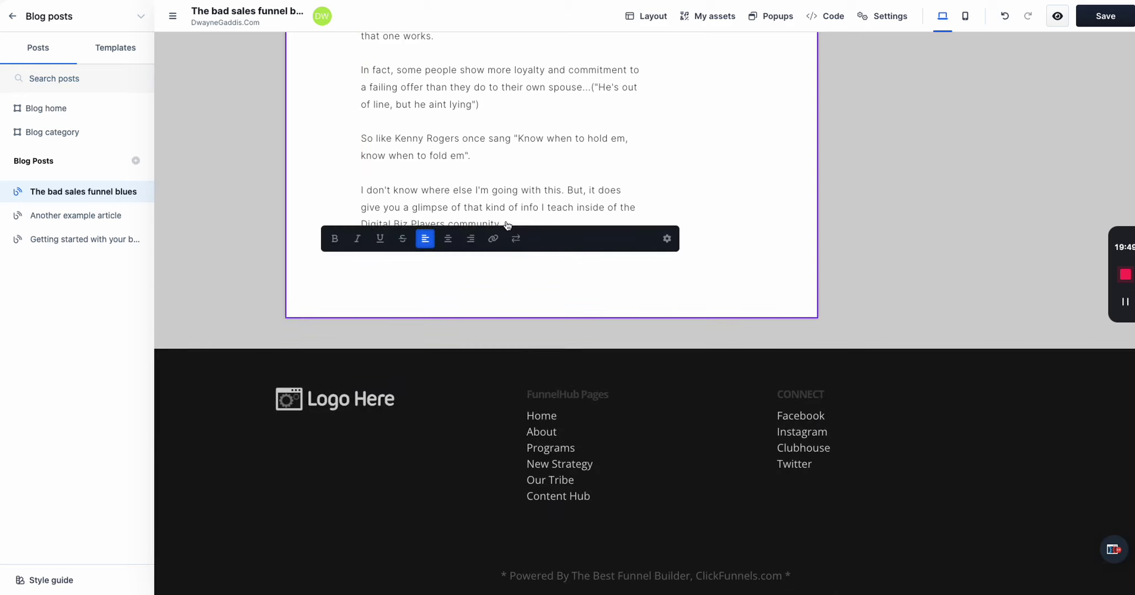
key("Return")
key("Return")
type("For mor")
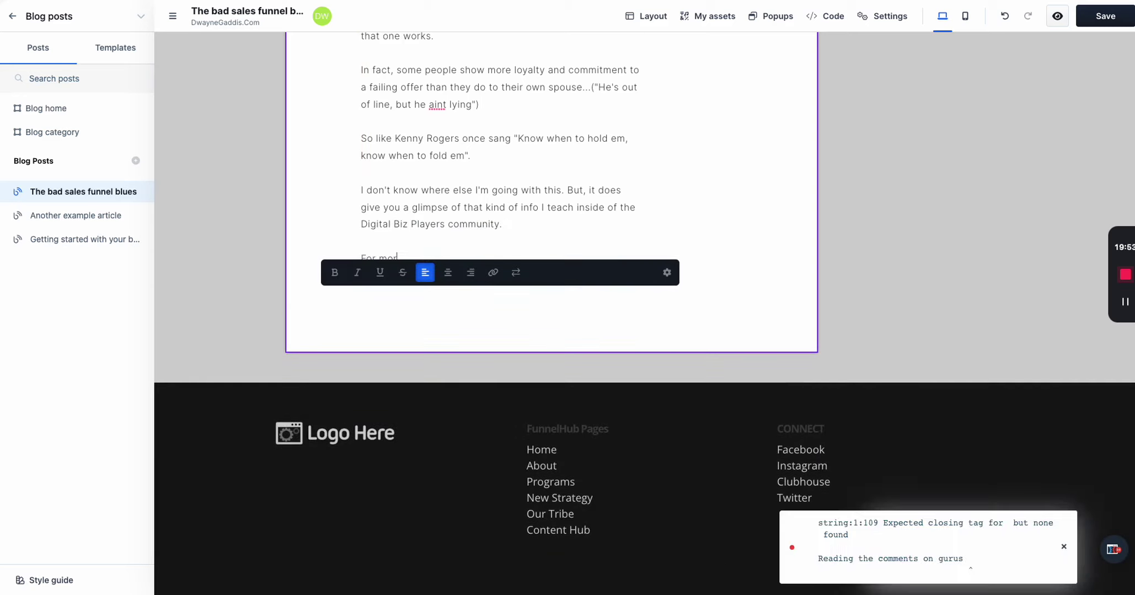
key("BackSpace")
key("BackSpace")
key("BackSpace")
key("BackSpace")
key("BackSpace")
key("BackSpace")
key("BackSpace")
key("BackSpace")
key("BackSpace")
key("BackSpace")
key("BackSpace")
key("BackSpace")
key("BackSpace")
key("BackSpace")
key("BackSpace")
key("BackSpace")
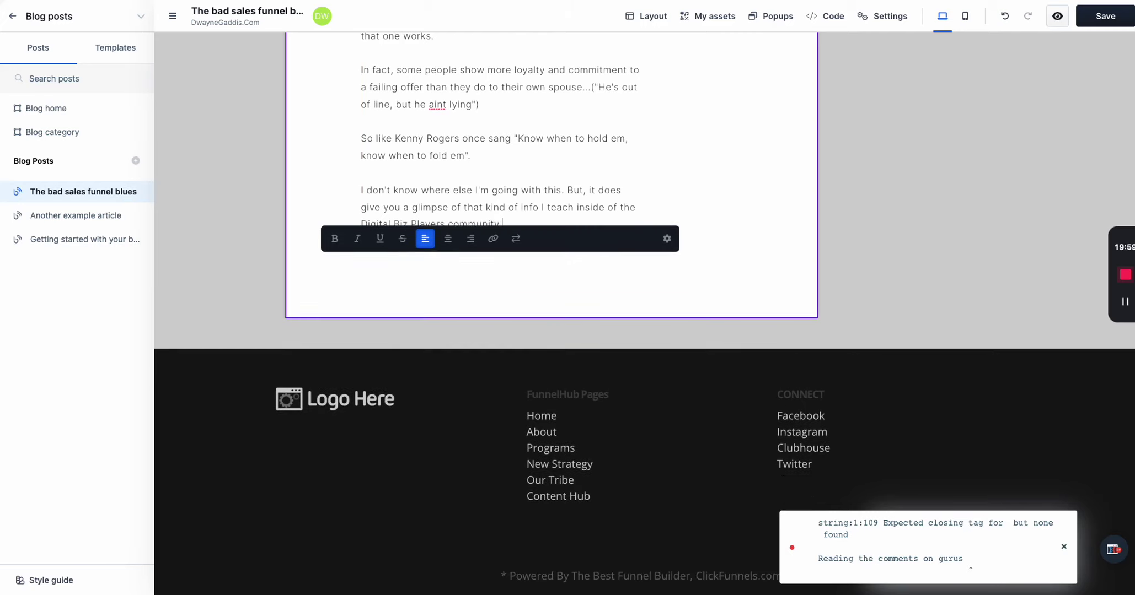
key("Return")
key("Return")
key("Return")
key("Return")
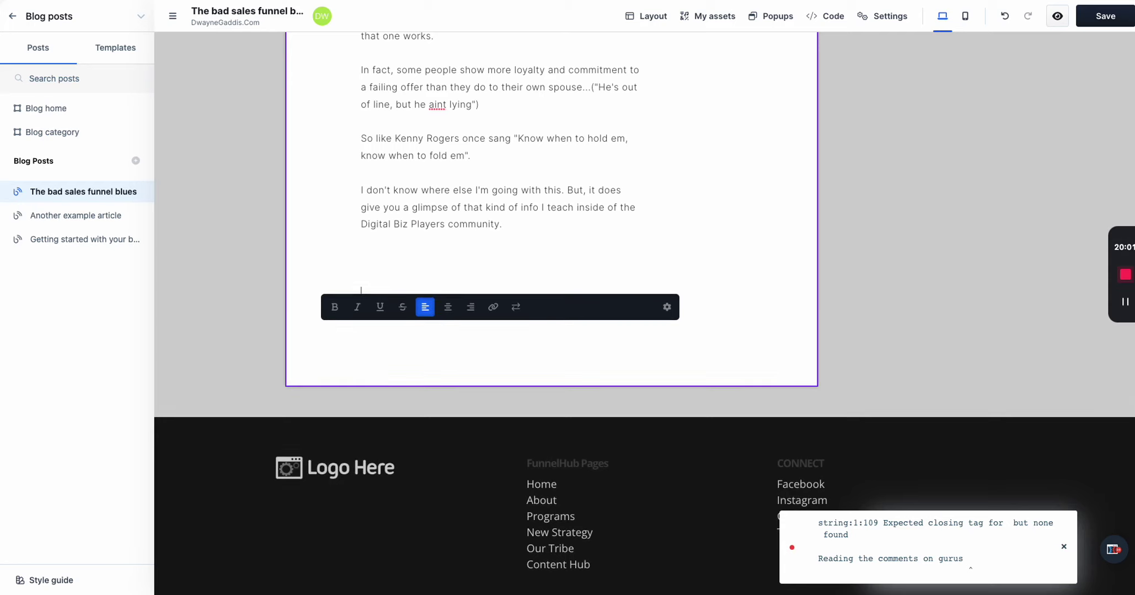
left_click(507, 225)
key("Return")
key("Return")
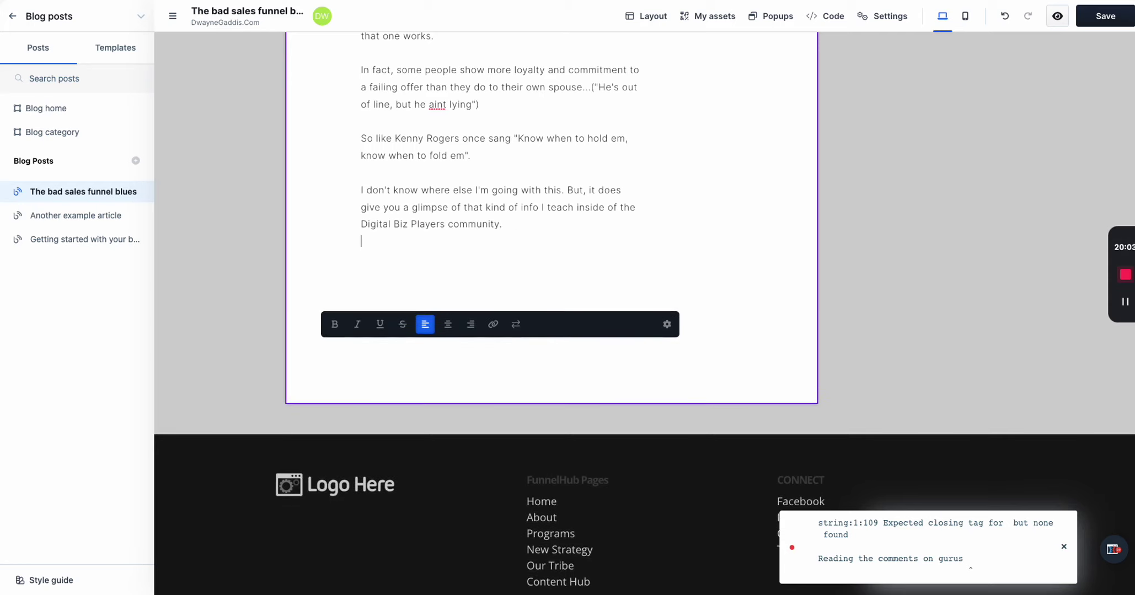
type("For s")
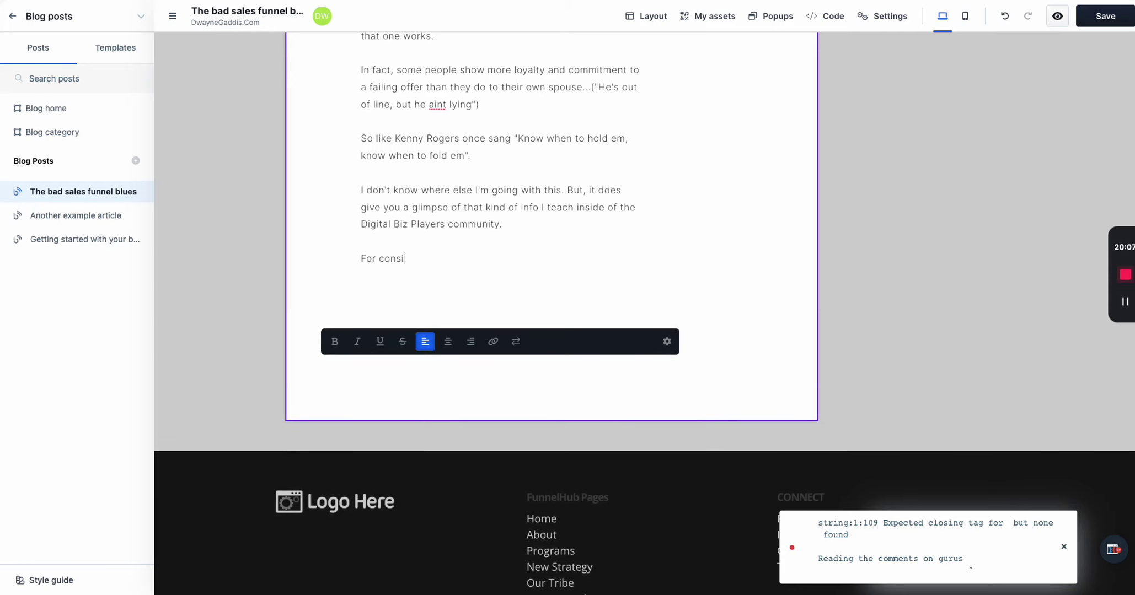
key("BackSpace")
key("BackSpace")
key("BackSpace")
key("BackSpace")
key("BackSpace")
key("BackSpace")
key("BackSpace")
key("BackSpace")
left_click(565, 191)
key("Return")
key("Return")
- Replace the community ending with 'share daily to in my newsletter.' and add a 'Go here to join:' line
left_click_drag(598, 224, 646, 256)
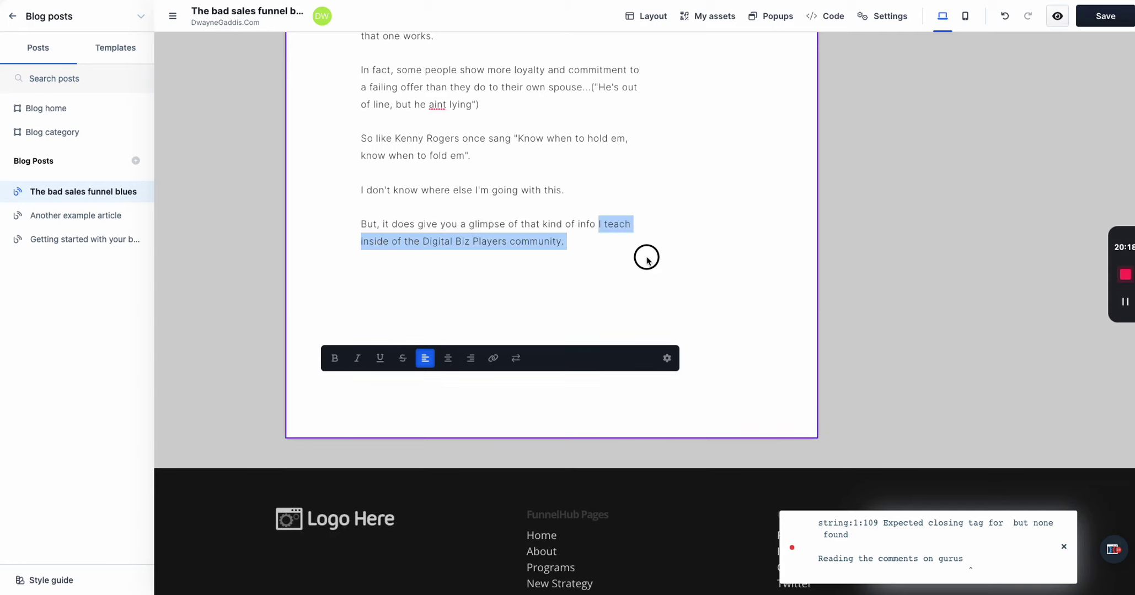
type("share dail")
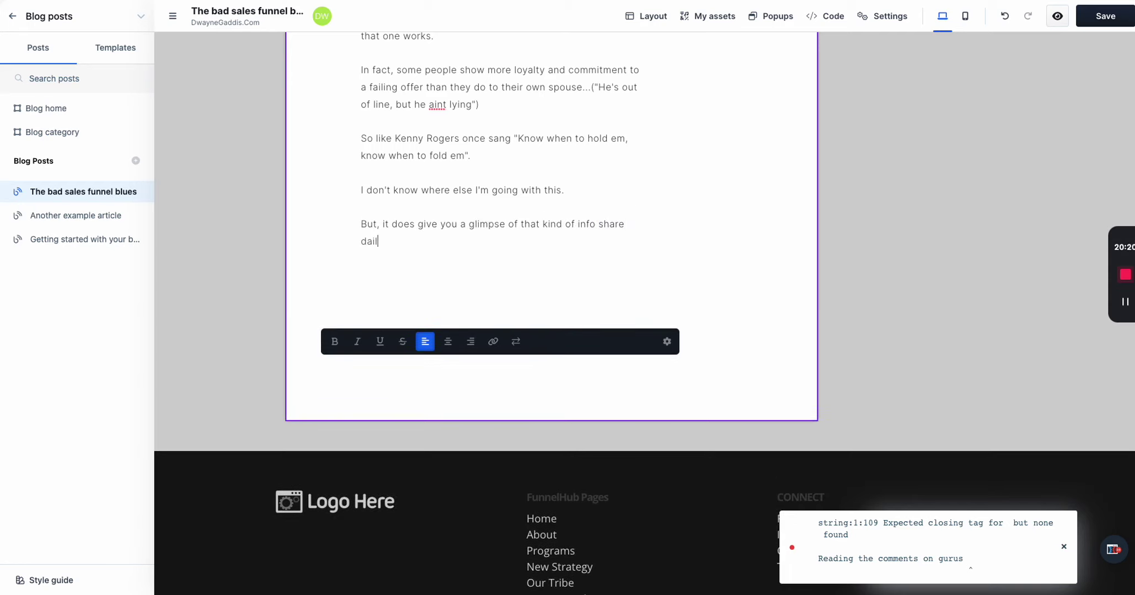
type("y to in my newsletter.")
key("Return")
type("Go here to join:")
key("Return")
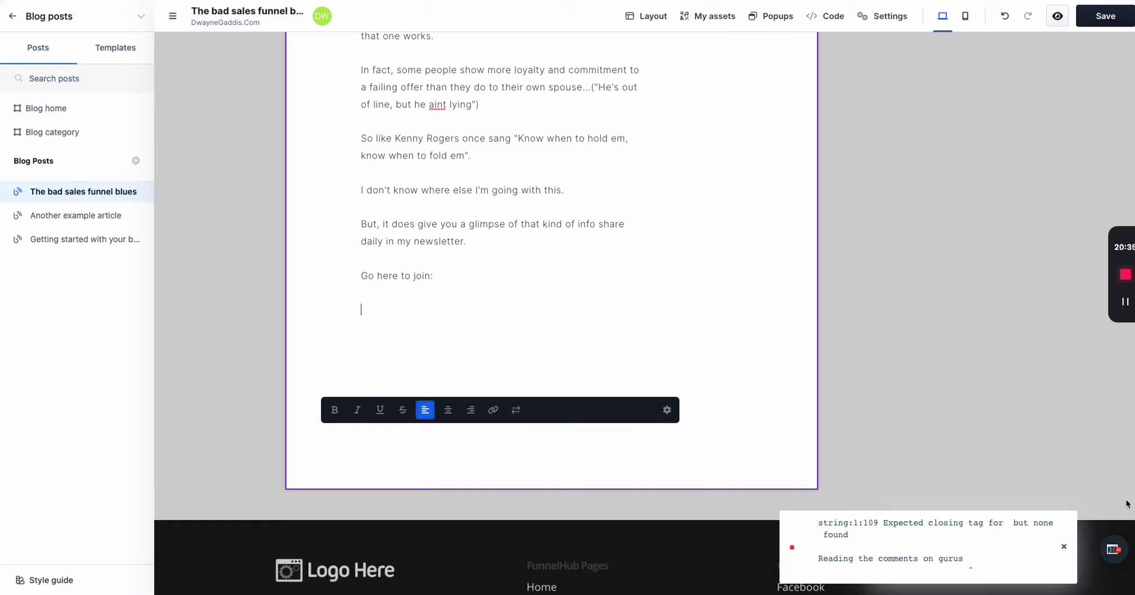
- Drag a blog Author element from the Elements panel into the empty row below 'Go here to join:'
left_click(831, 416)
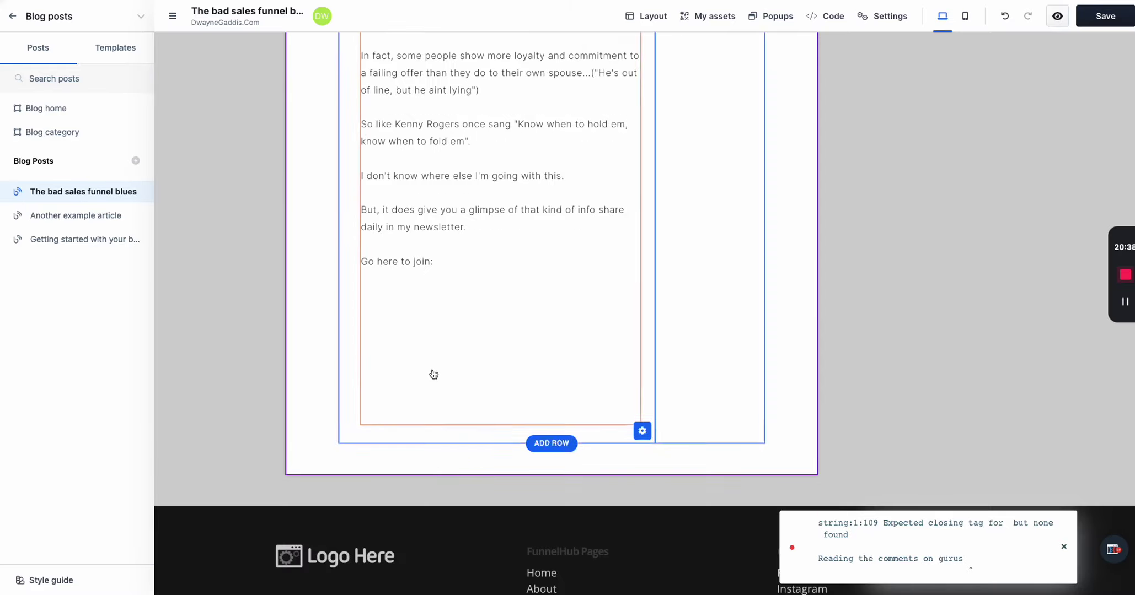
left_click(499, 425)
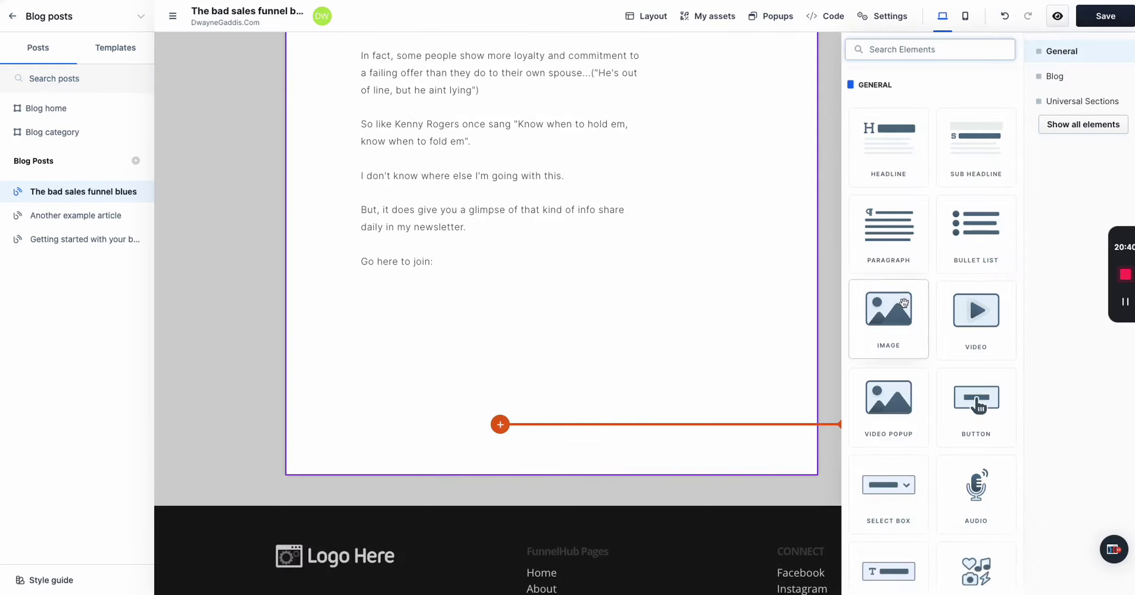
scroll(897, 370, "down", 1)
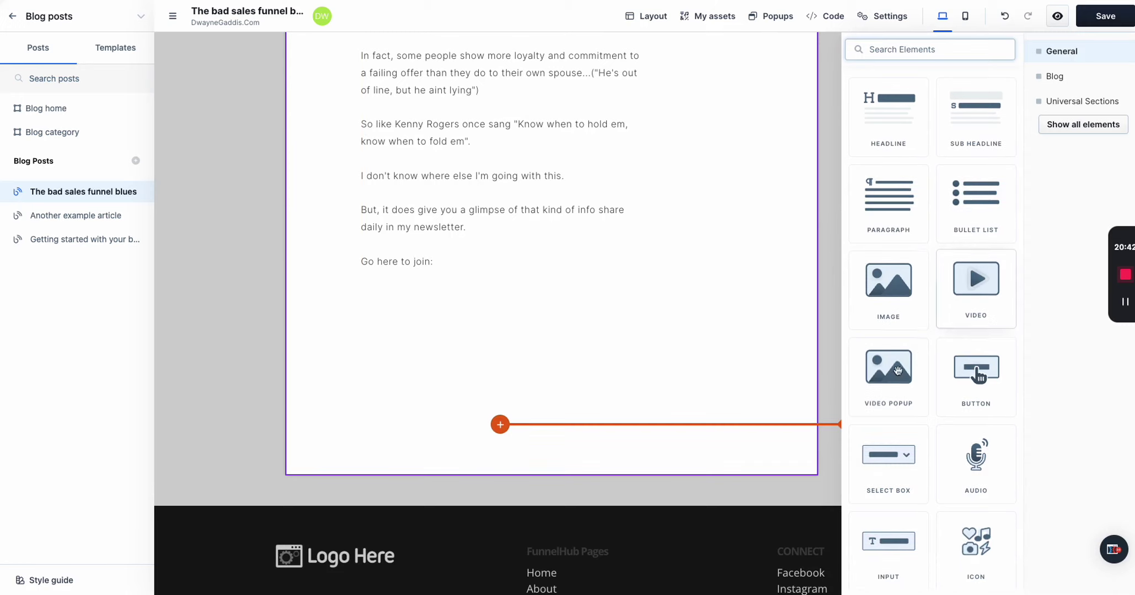
scroll(910, 380, "down", 8)
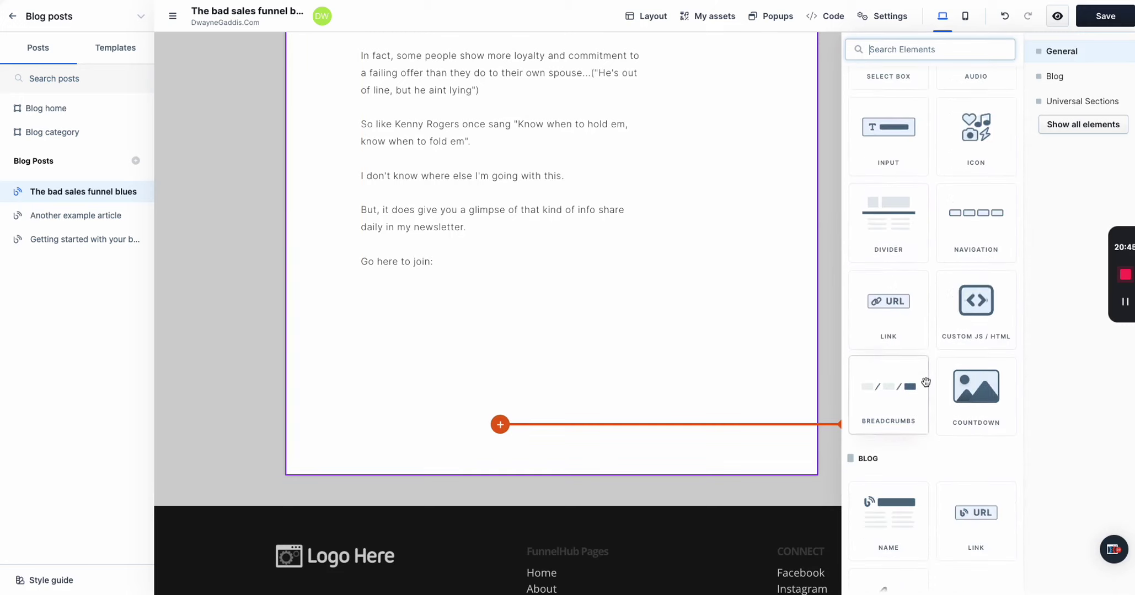
scroll(925, 382, "down", 4)
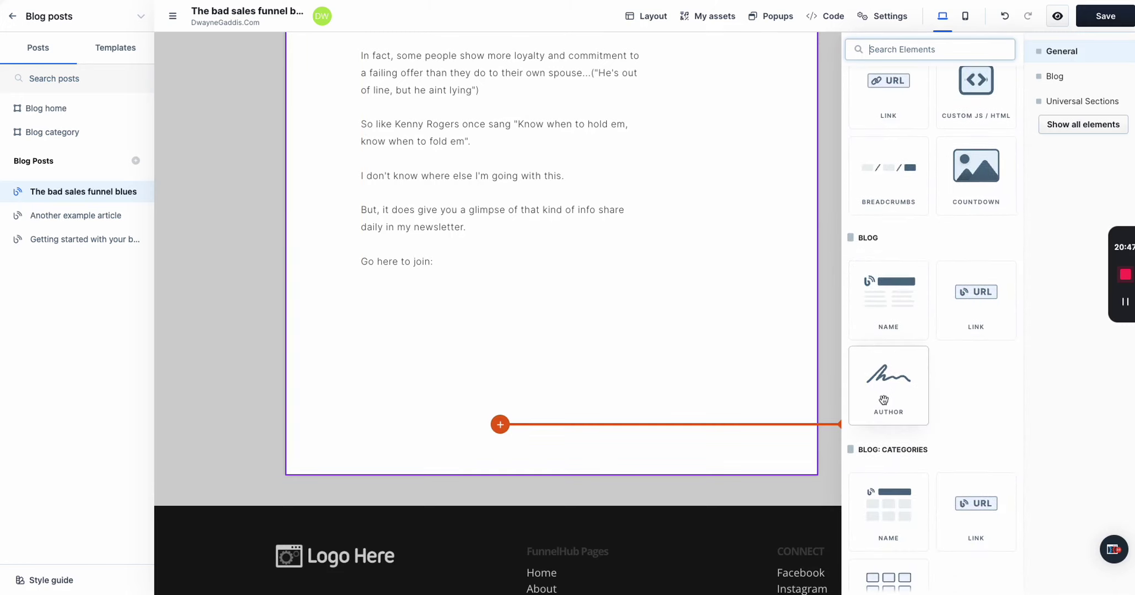
scroll(889, 393, "down", 1)
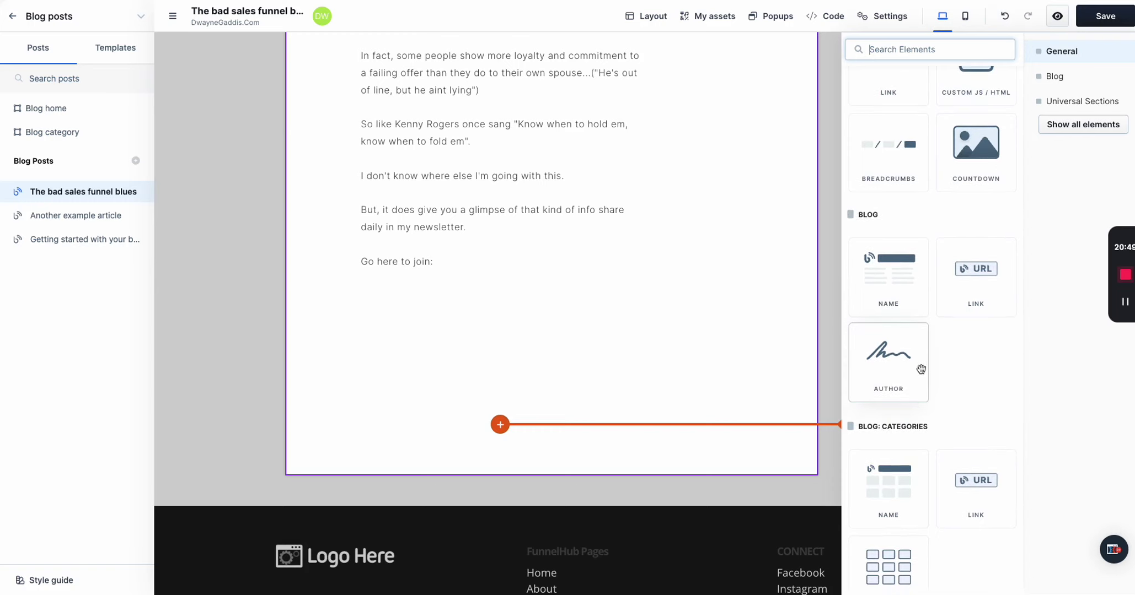
left_click_drag(921, 369, 415, 314)
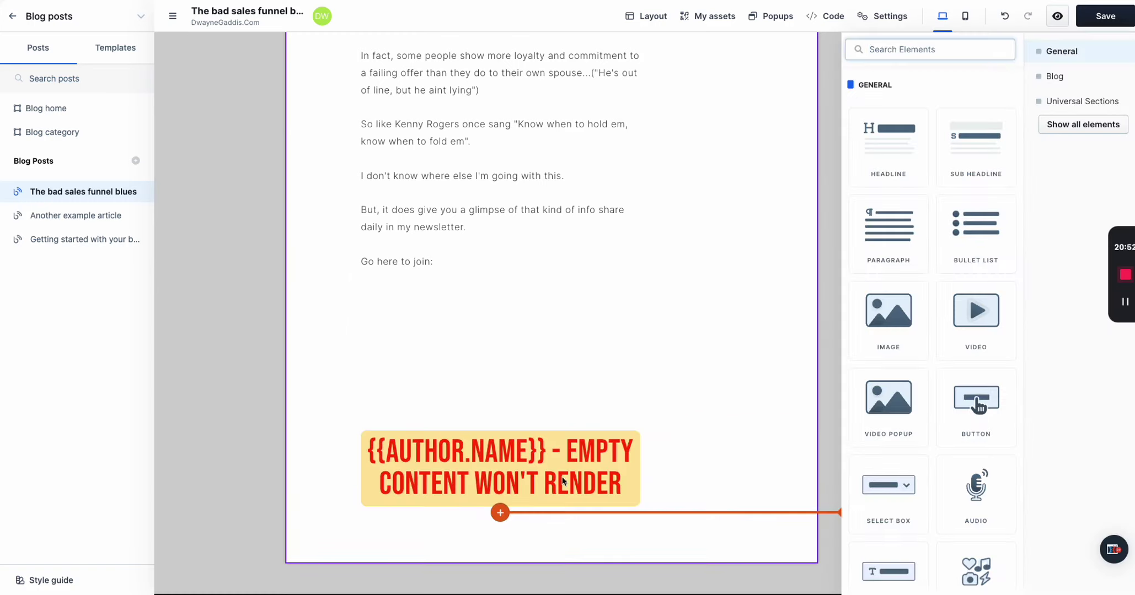
scroll(974, 474, "down", 3)
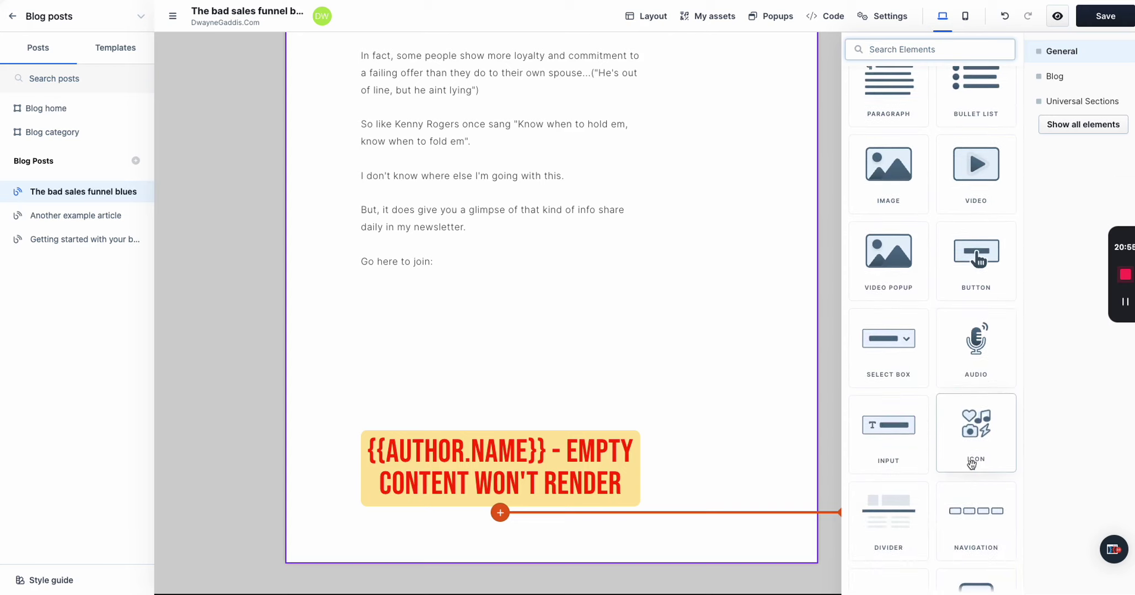
scroll(972, 464, "down", 8)
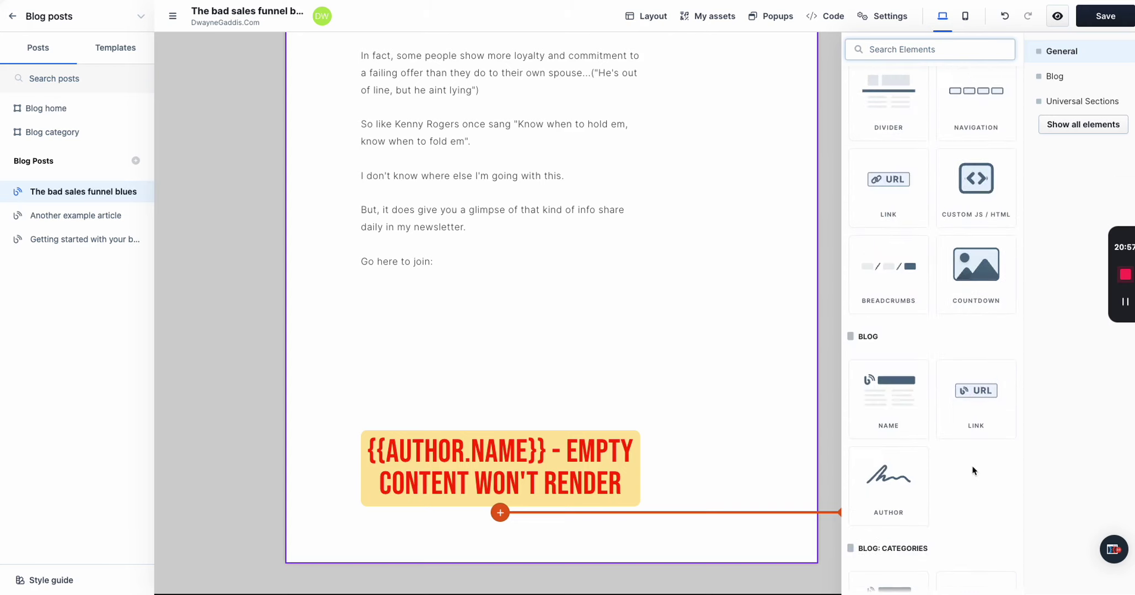
scroll(973, 471, "down", 8)
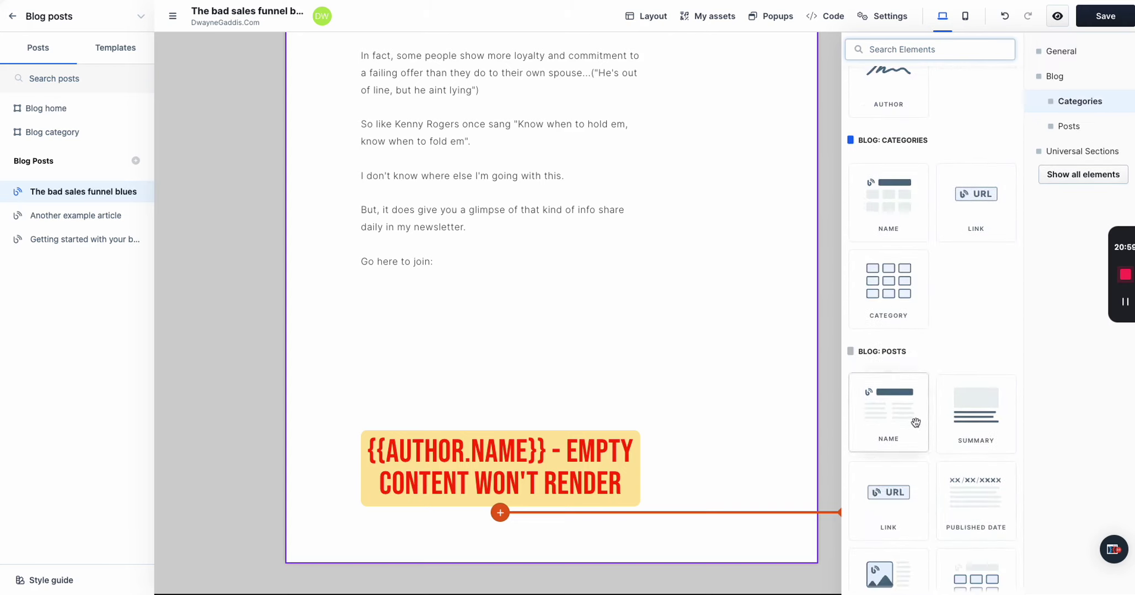
- Drag a Button element above the Author block and select its 'Click to Sign Up' label in settings
scroll(937, 441, "down", 5)
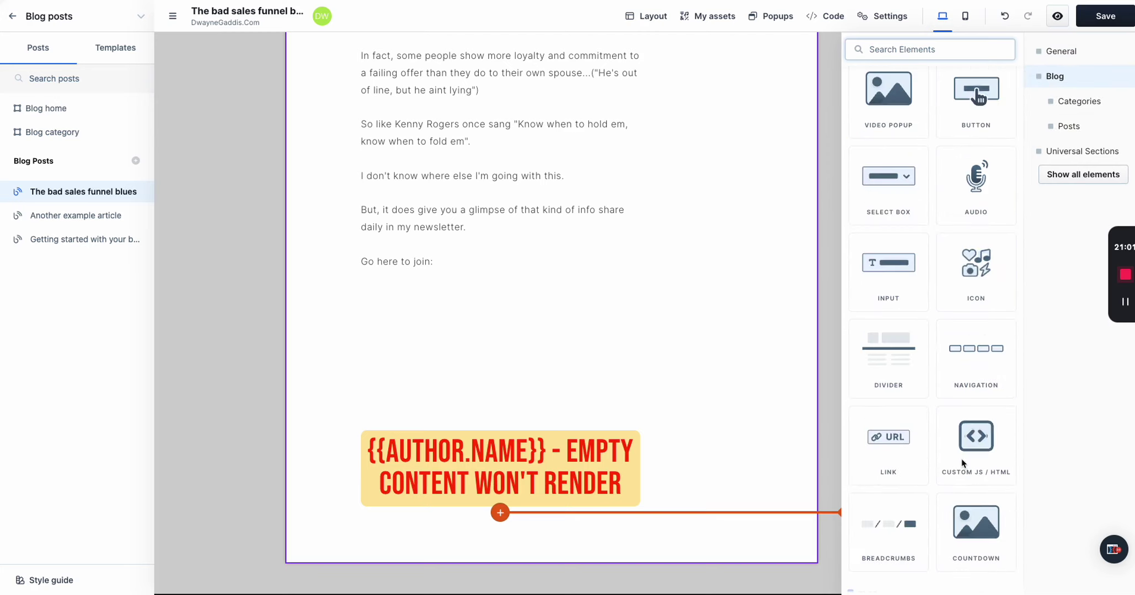
scroll(962, 463, "up", 6)
left_click_drag(976, 408, 445, 246)
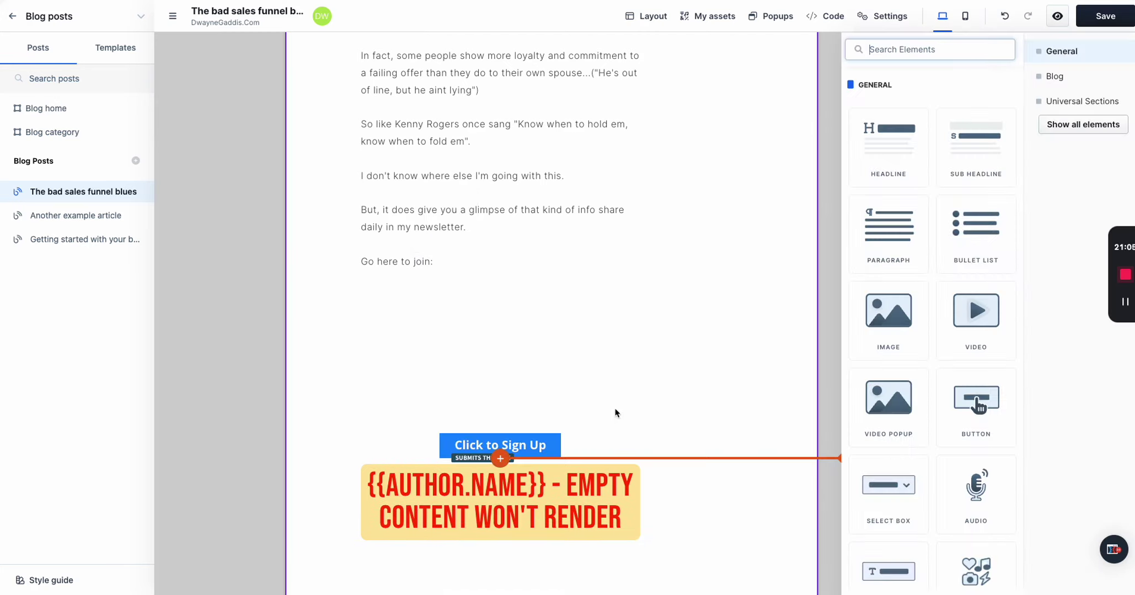
left_click(556, 446)
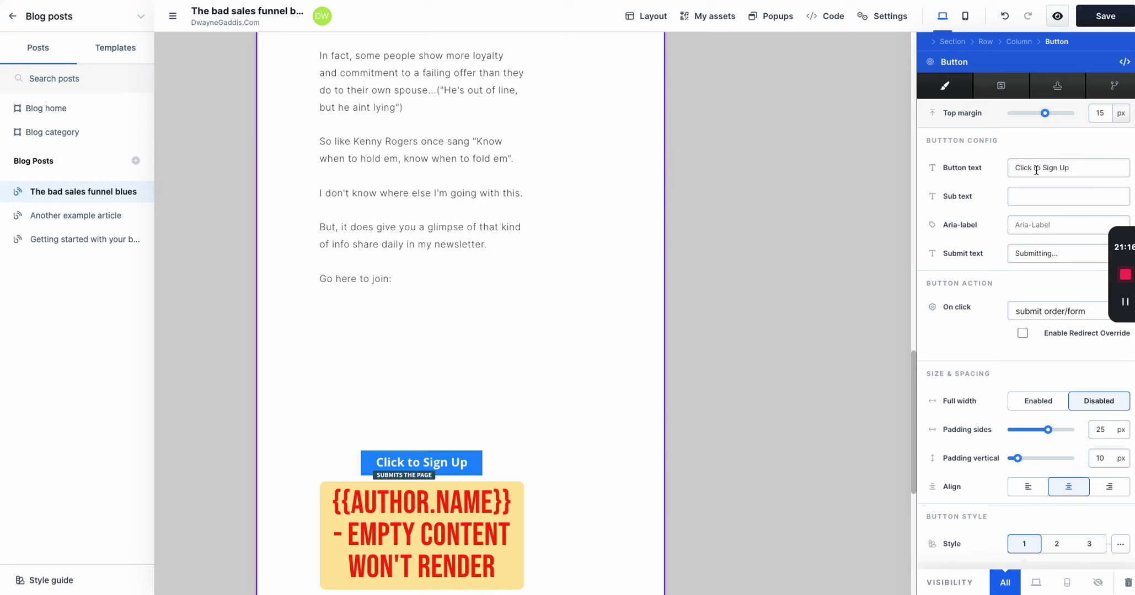
triple_click(1036, 170)
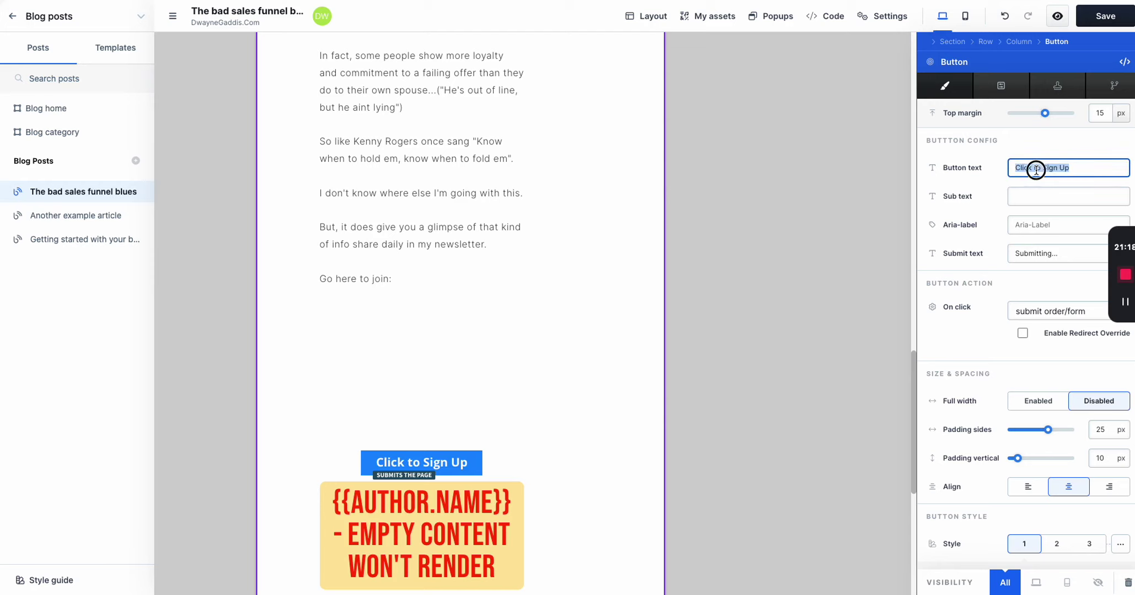
left_click(433, 249)
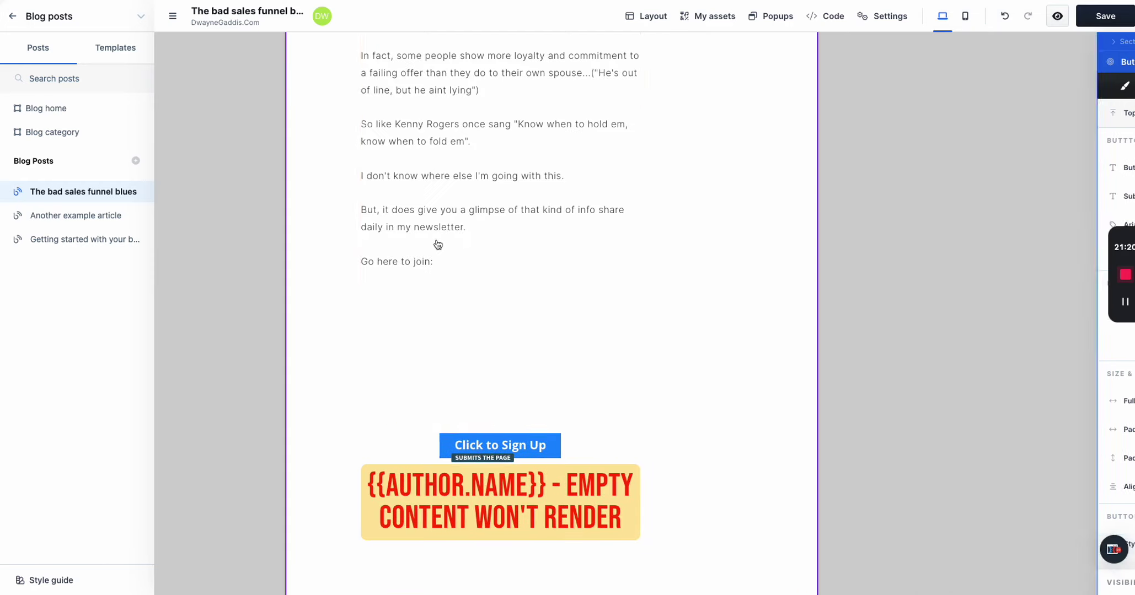
- Replace 'Go here to join:' with 'To get free digital business guide here' and remove the blank lines
left_click(459, 222)
triple_click(439, 261)
type("To get free")
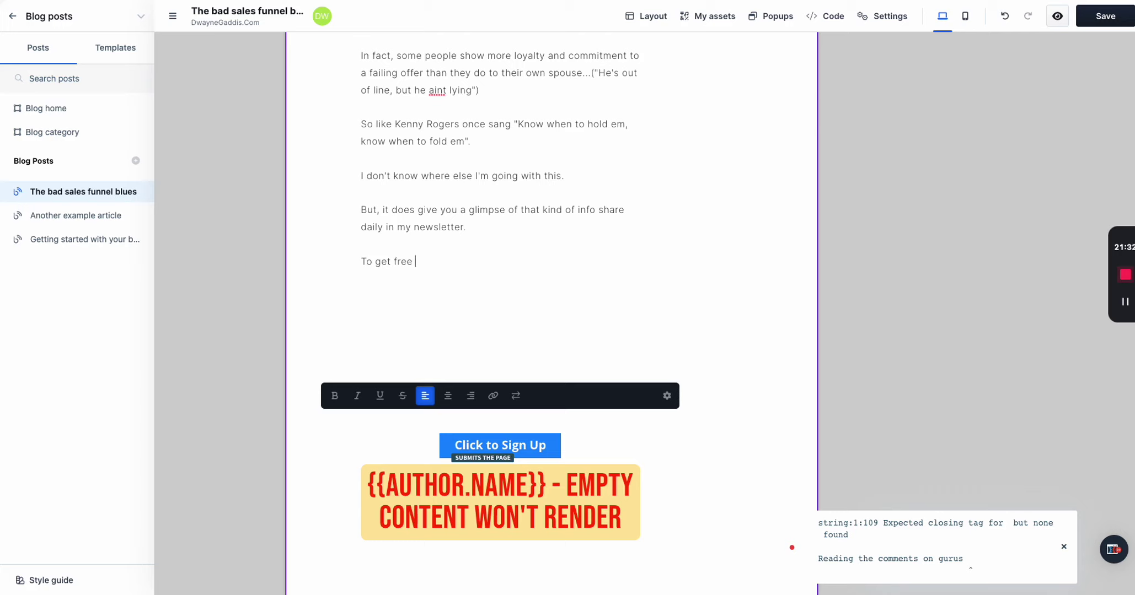
type("dit")
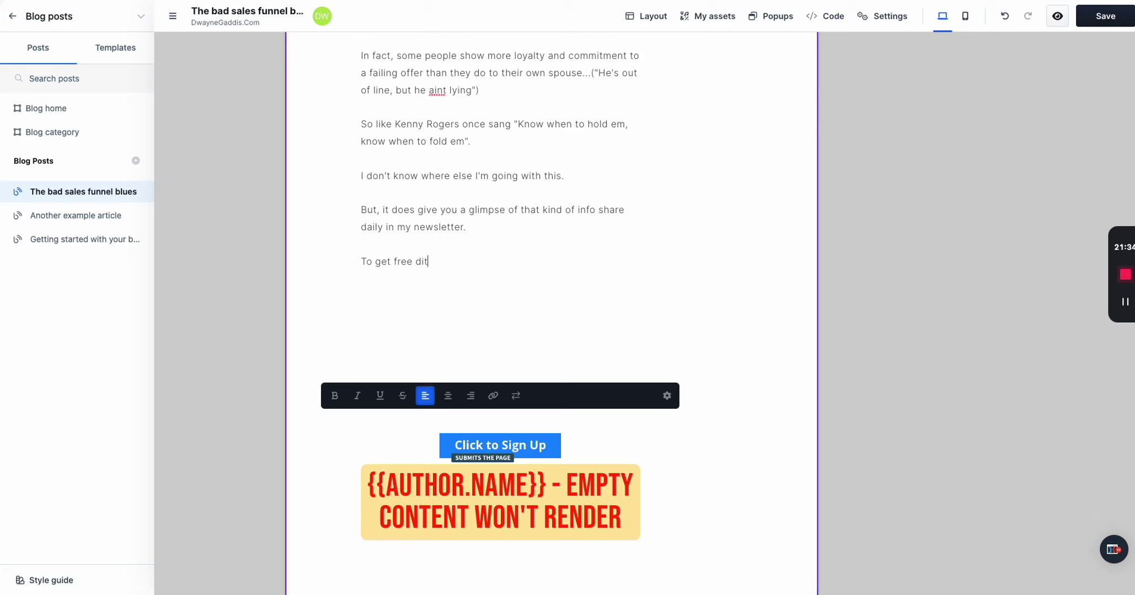
type("i")
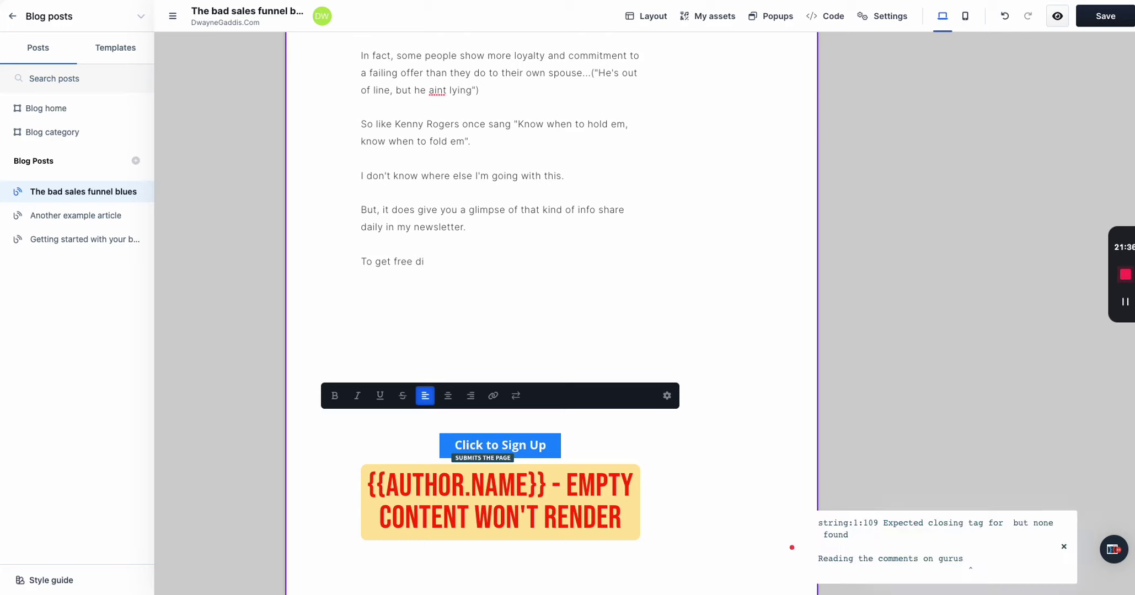
type("algital business f")
key("BackSpace")
type("guide here")
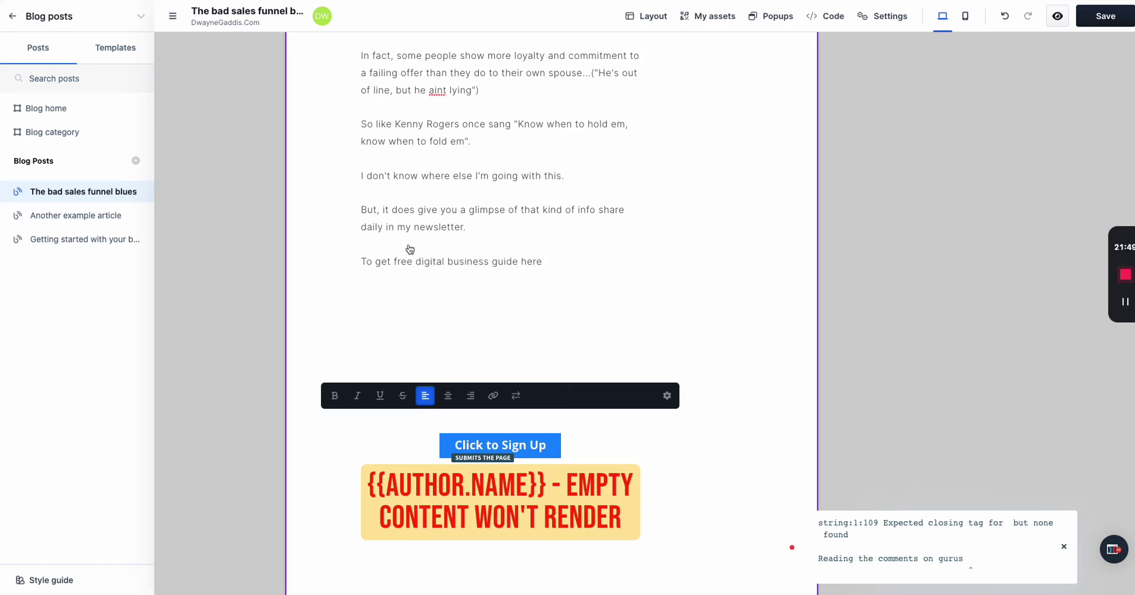
key("Return")
key("Return")
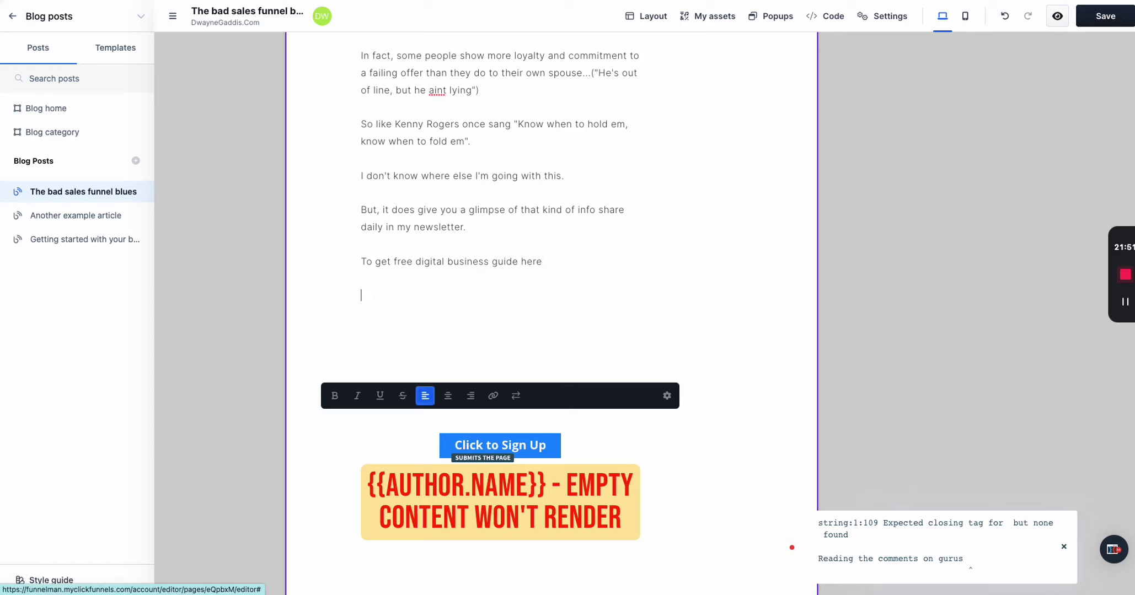
key("BackSpace")
key("BackSpace")
key("BackSpace")
key("BackSpace")
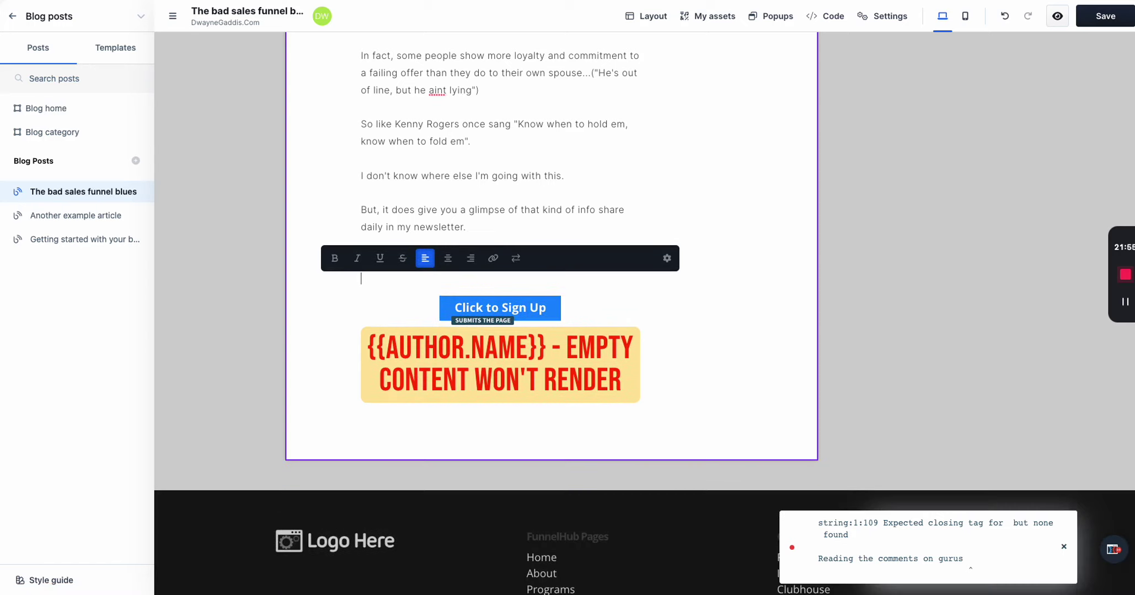
- Open the Click to Sign Up button's settings and select 'Sign Up' in its Button text field
left_click(558, 301)
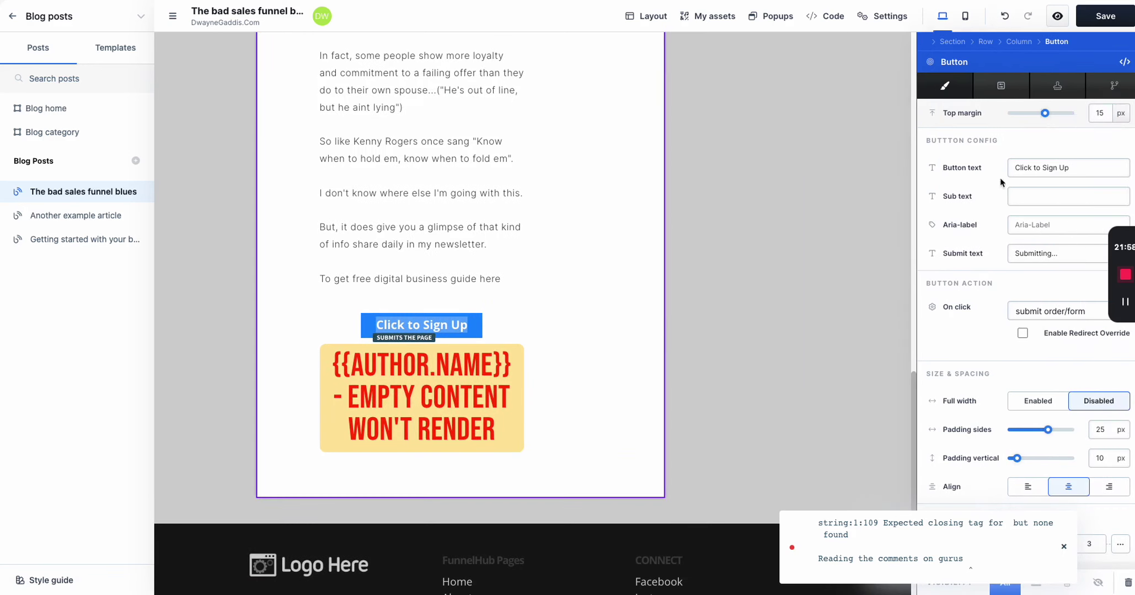
left_click_drag(1060, 168, 1045, 168)
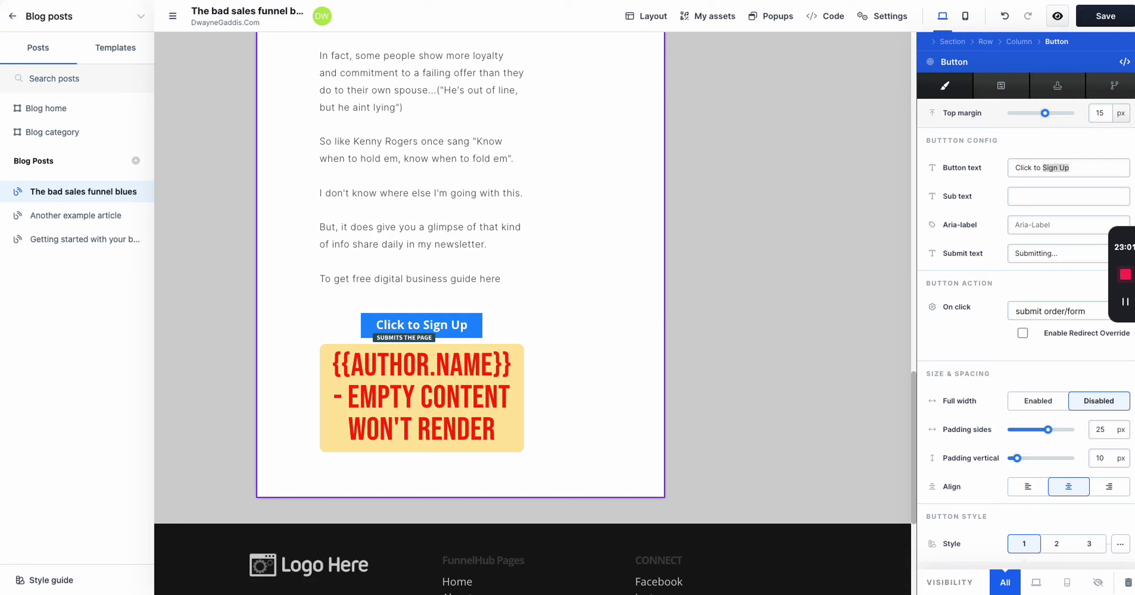
scroll(423, 266, "up", 5)
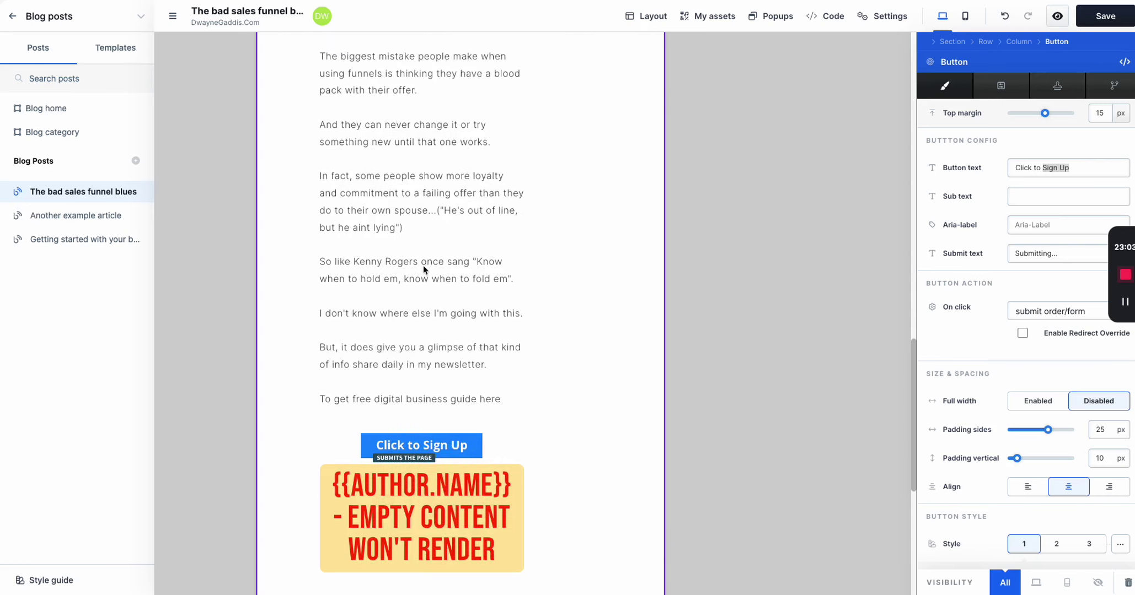
- Insert a sub headline below the guide paragraph reading 'Should you start a digital business right now?'
scroll(461, 361, "down", 2)
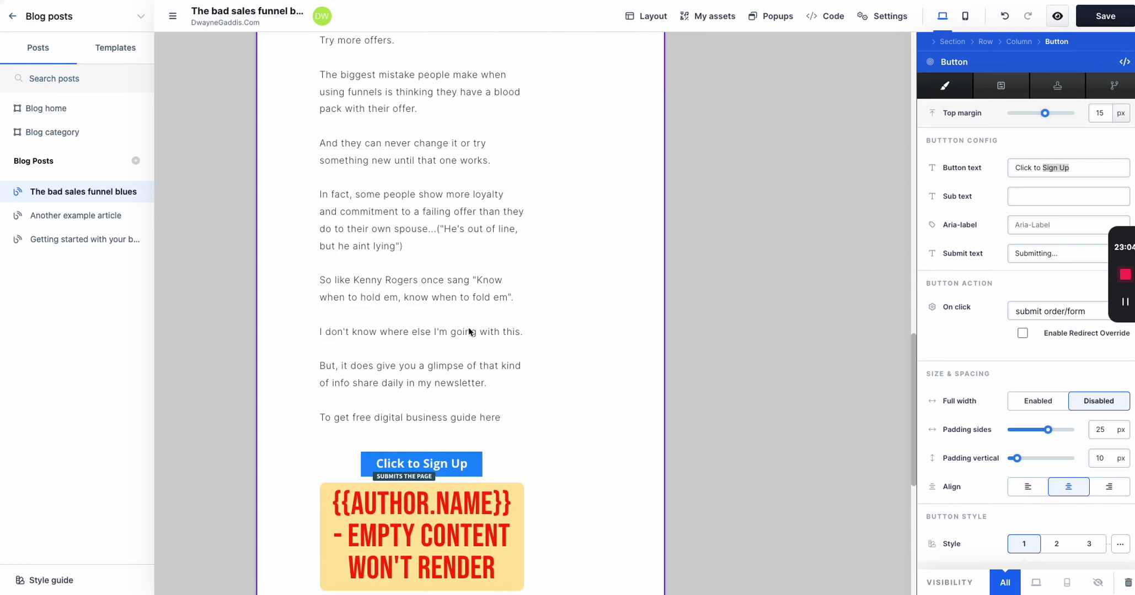
left_click(433, 400)
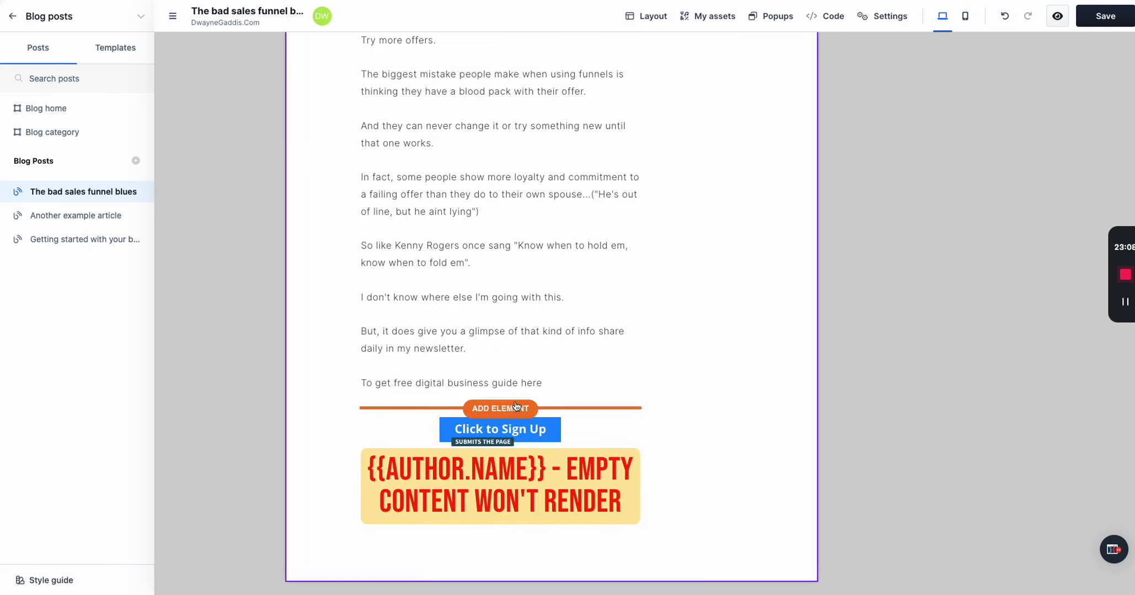
left_click(496, 409)
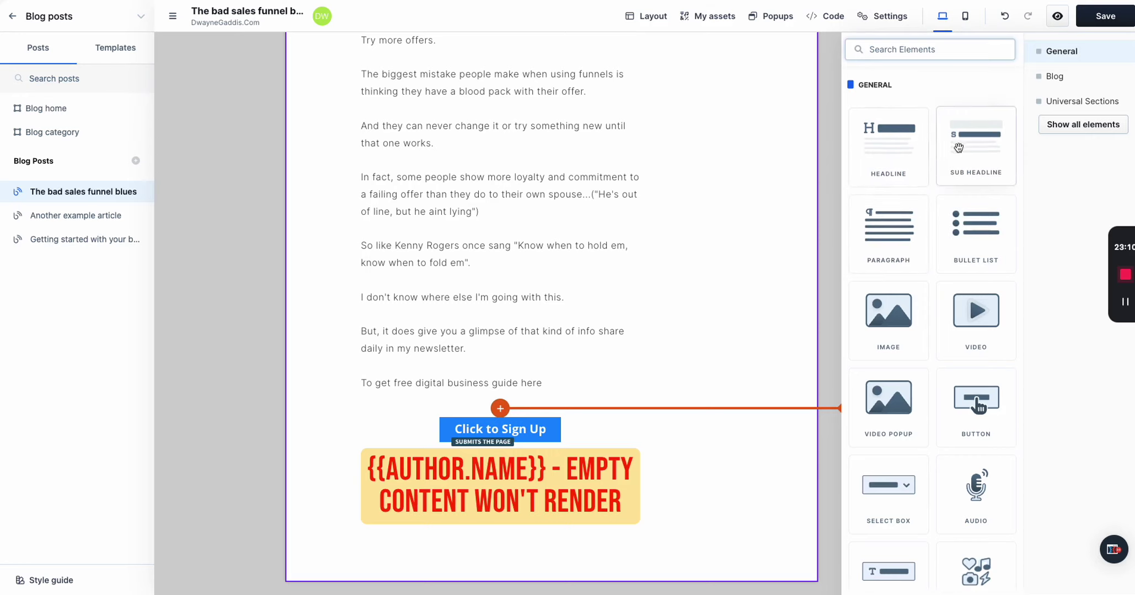
left_click_drag(964, 148, 494, 428)
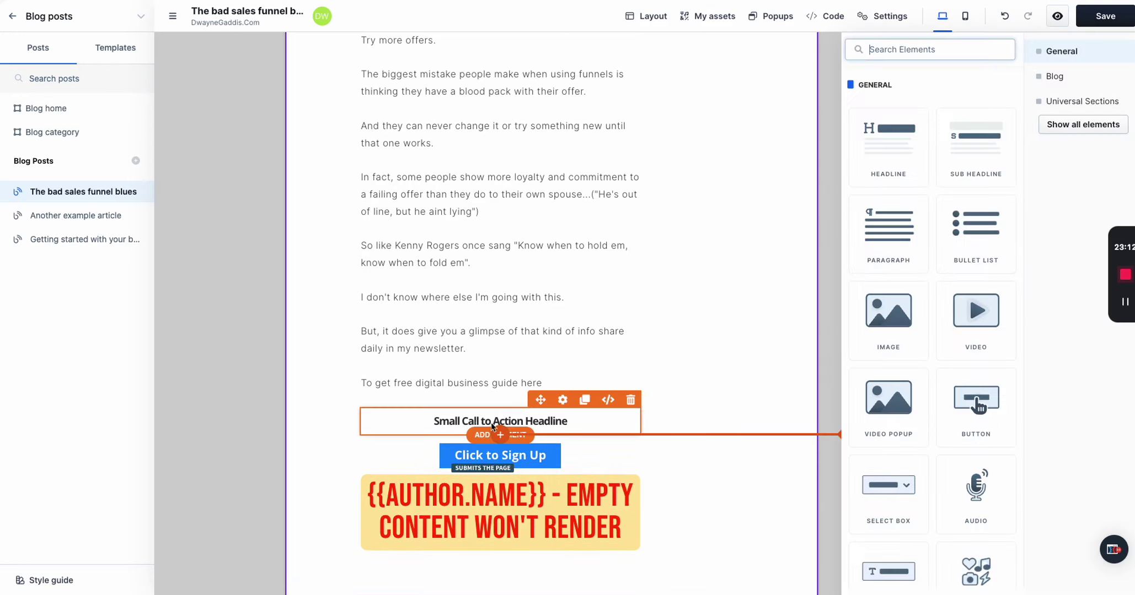
left_click(573, 420)
left_click(566, 420)
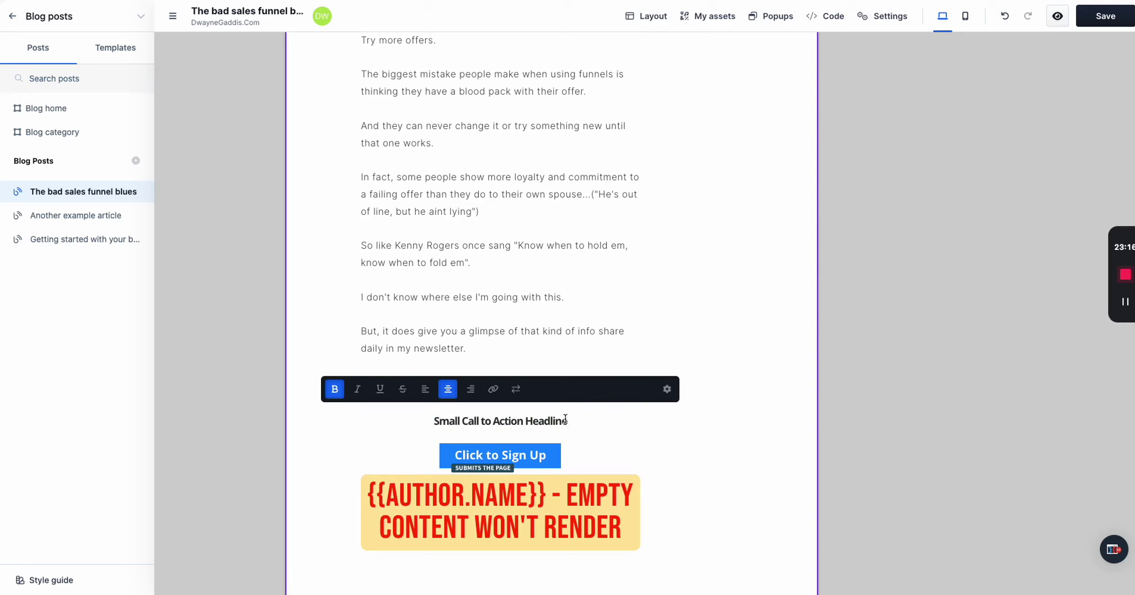
triple_click(565, 422)
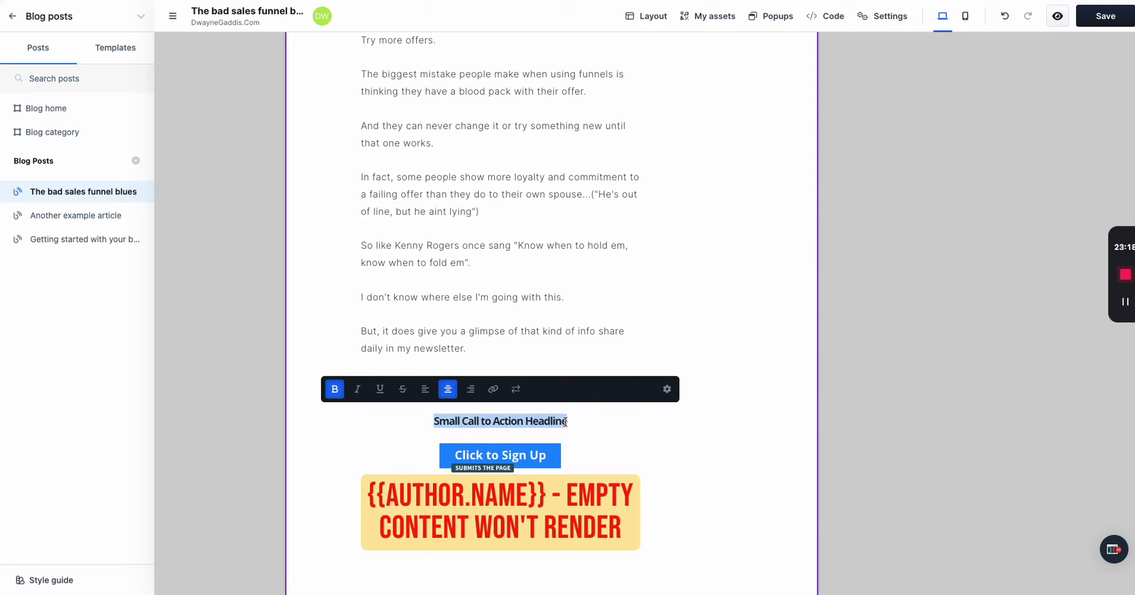
type("Should you")
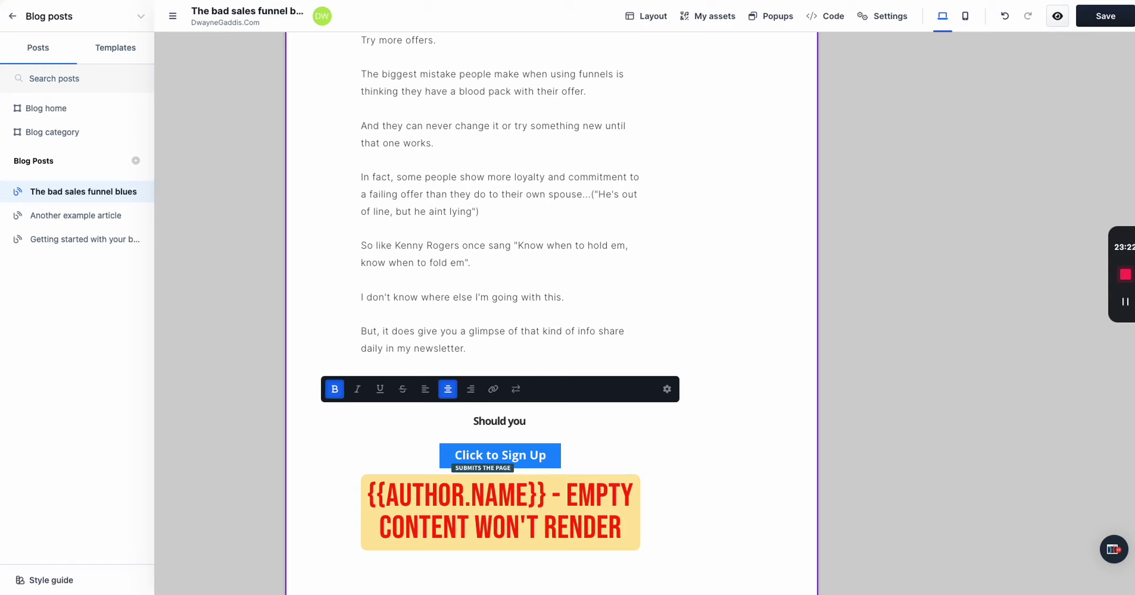
type(" start a digital business")
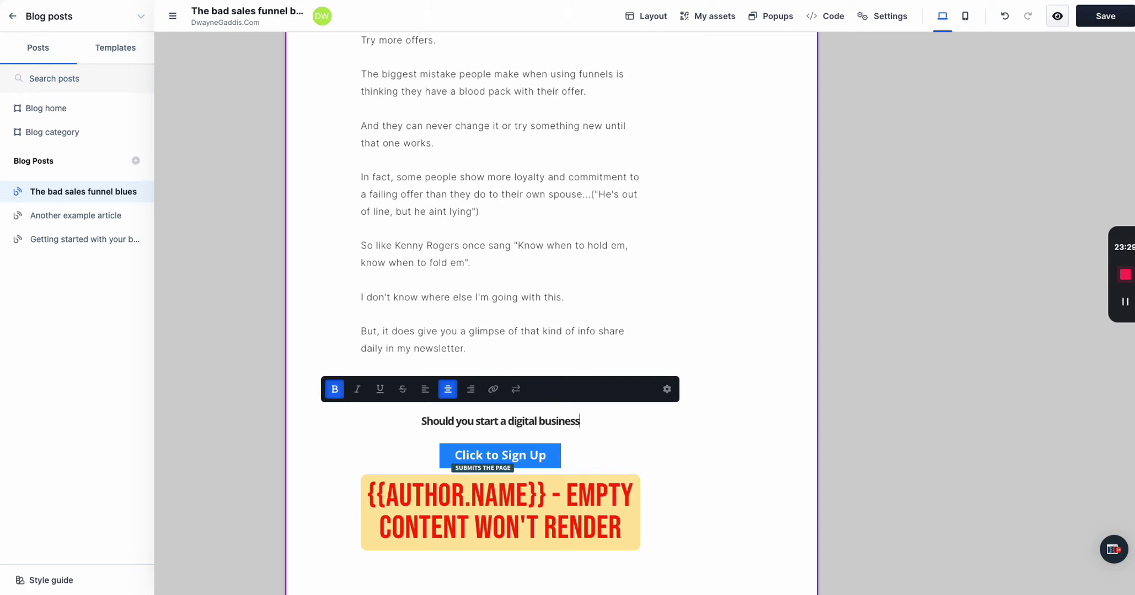
type(" right now?")
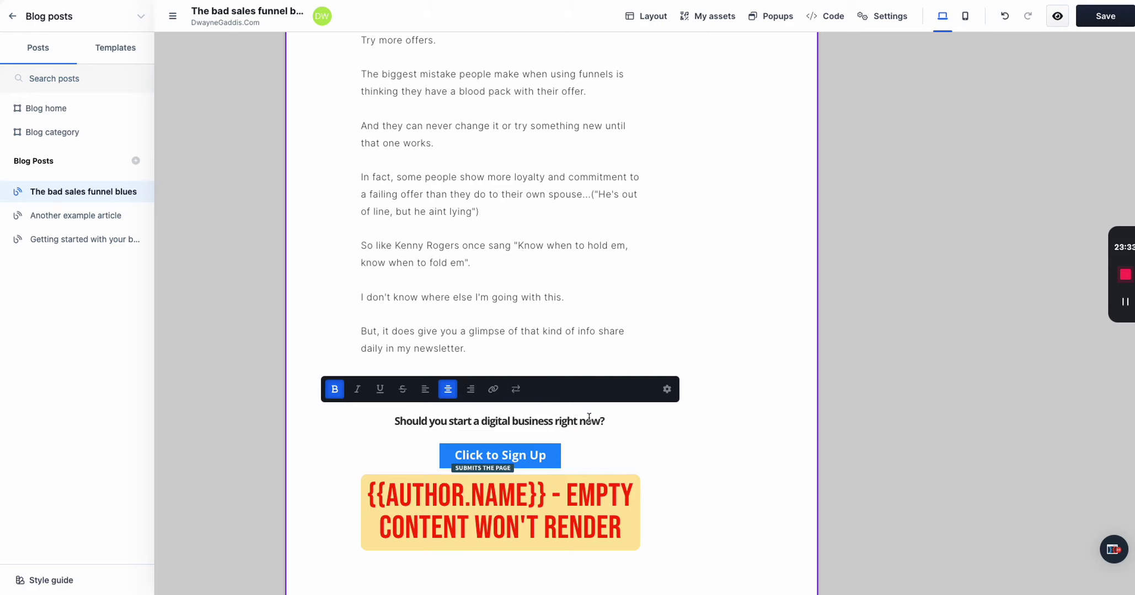
- Relabel the sign-up button's text to 'Take The Quiz'
left_click(518, 476)
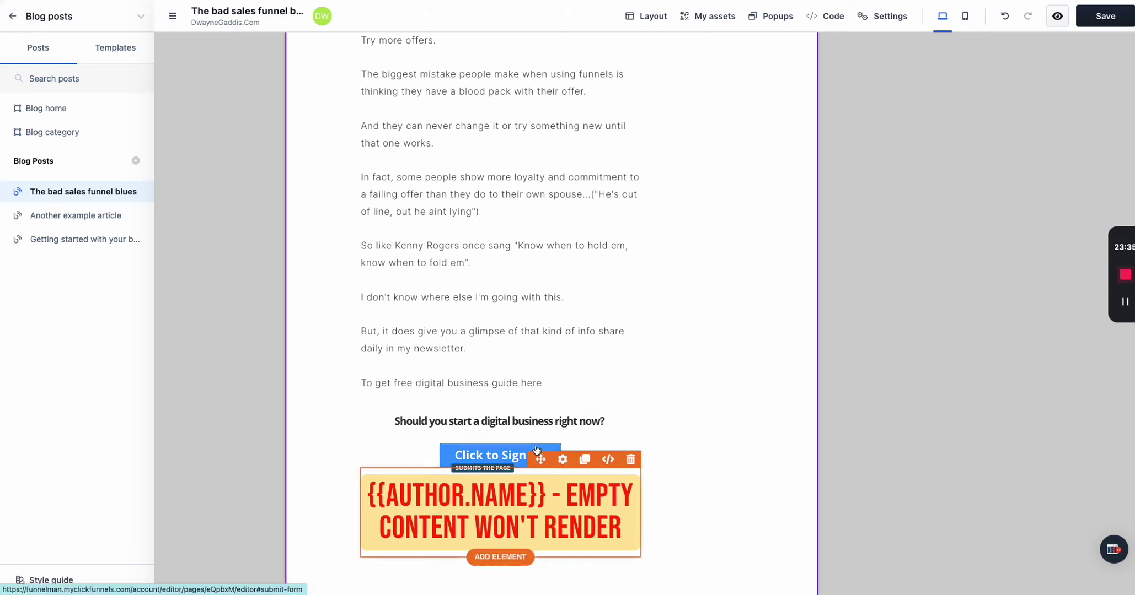
left_click(536, 450)
left_click(1035, 163)
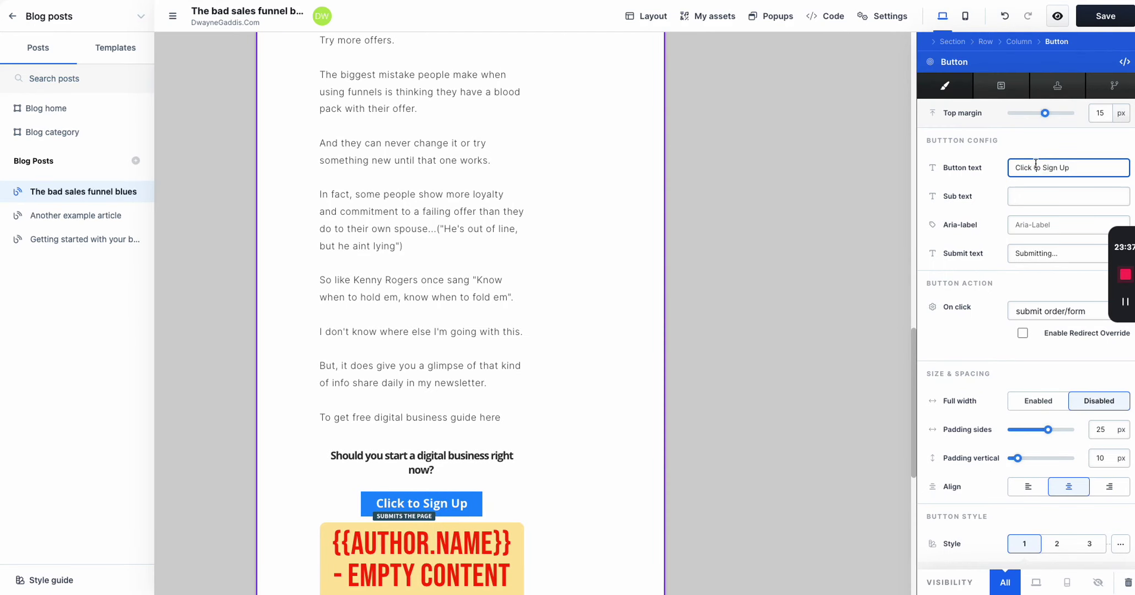
triple_click(1036, 164)
type("Take The Quiz")
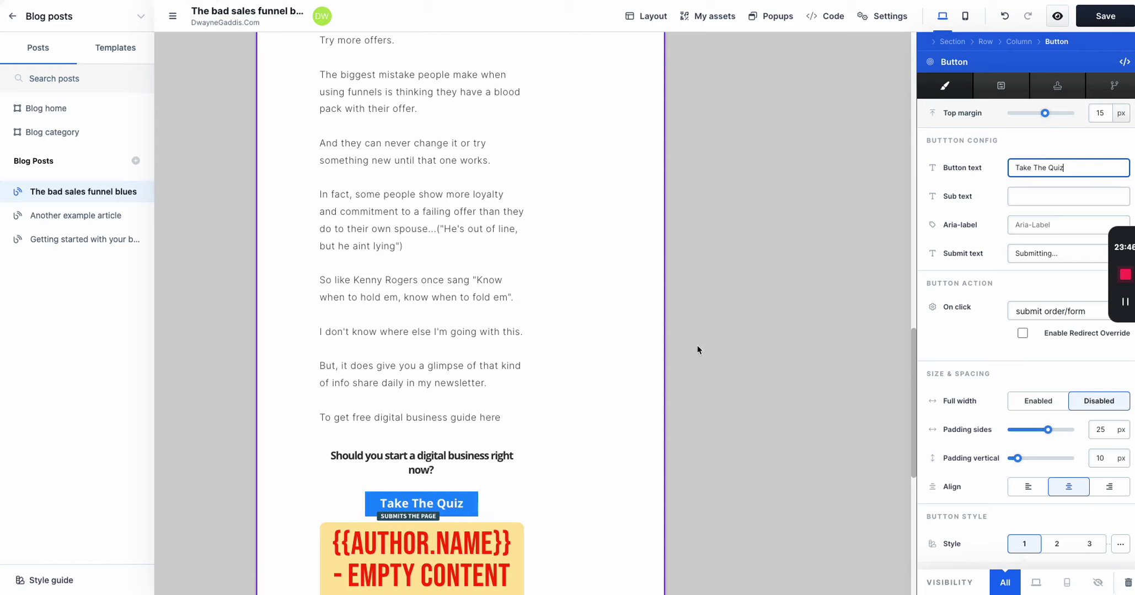
left_click(537, 372)
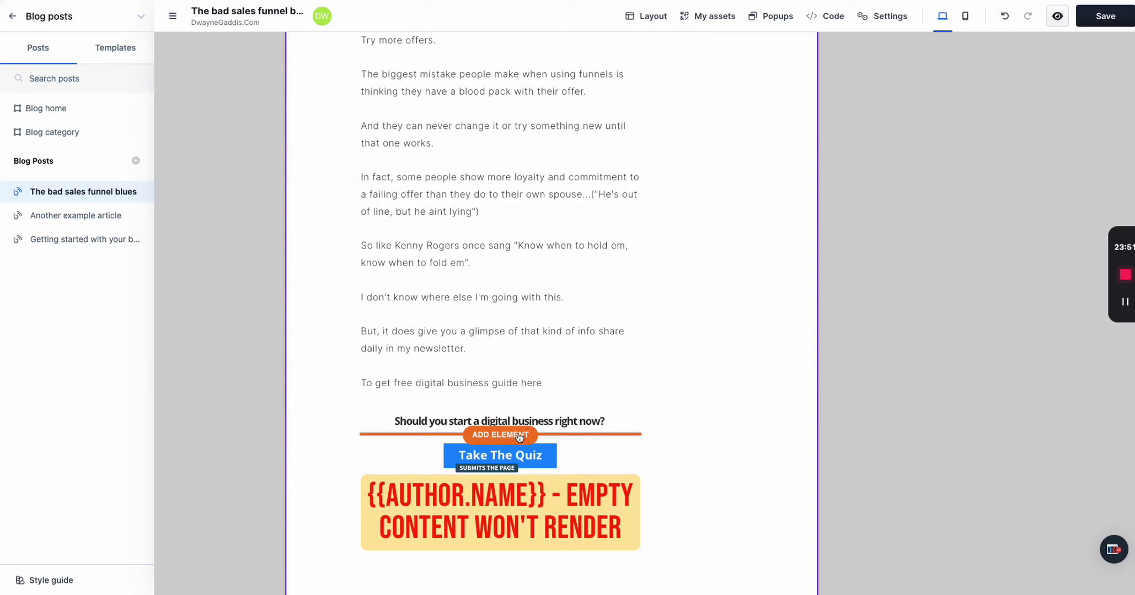
- Insert a Paragraph element under the question heading and left-align the heading
left_click(518, 435)
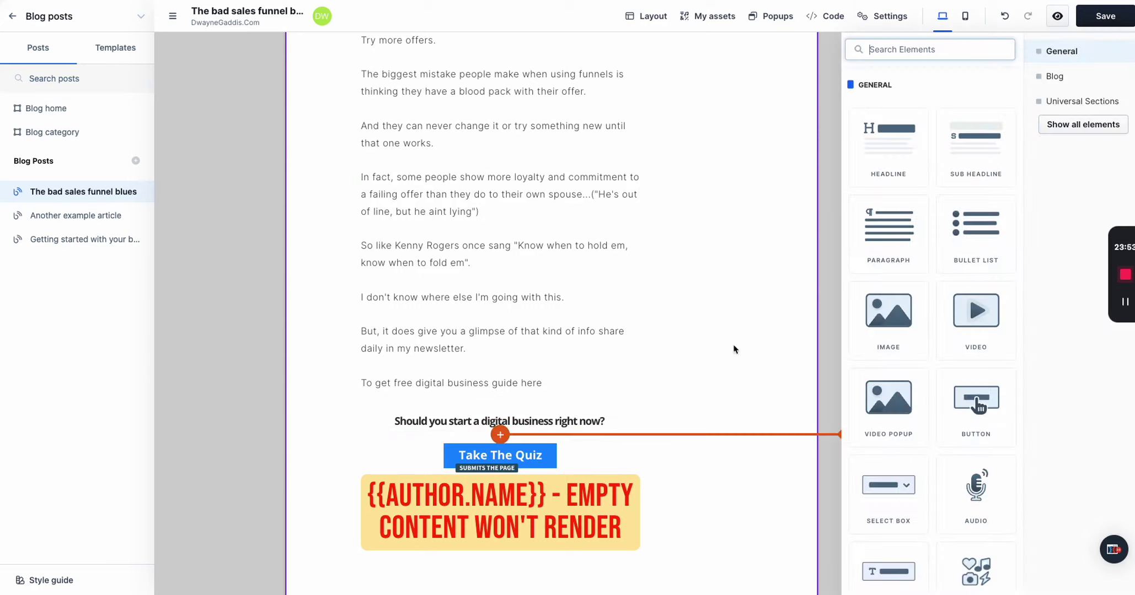
left_click(886, 217)
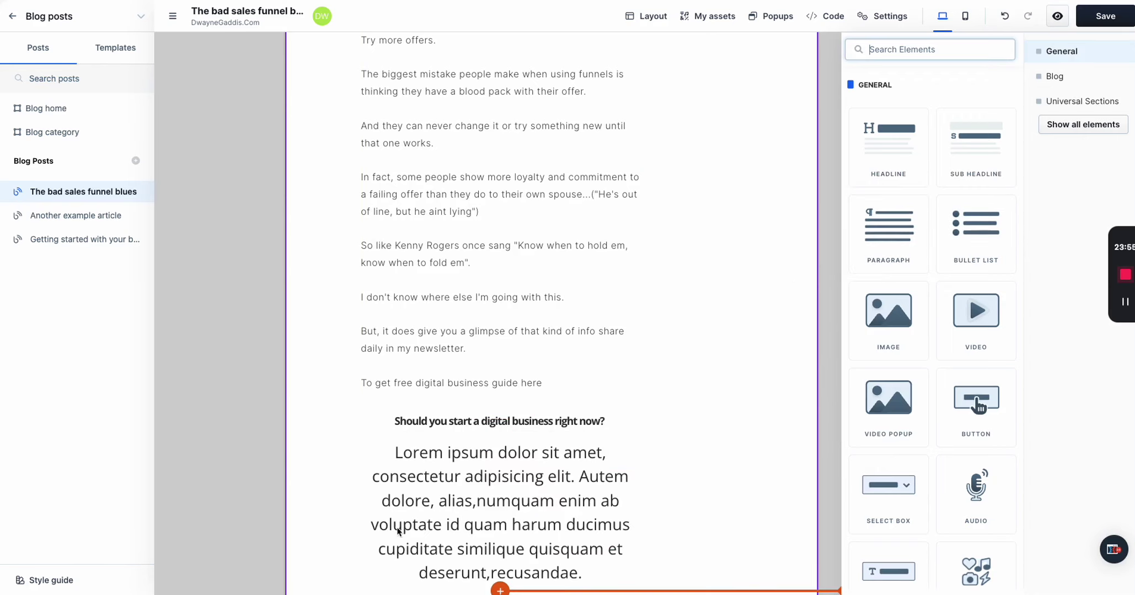
left_click(570, 421)
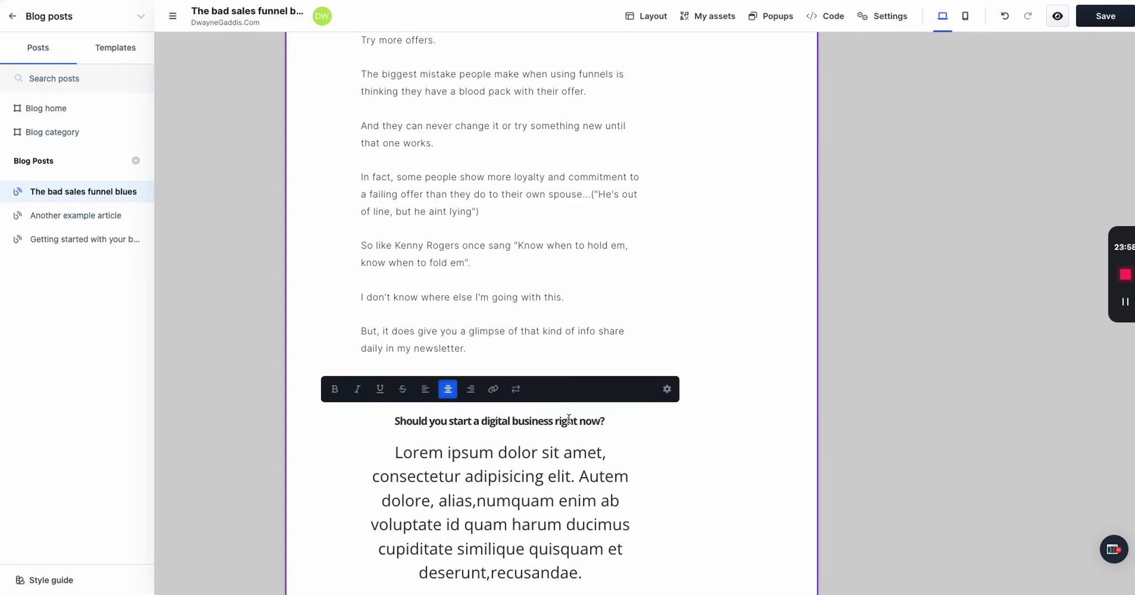
left_click(425, 389)
left_click(535, 506)
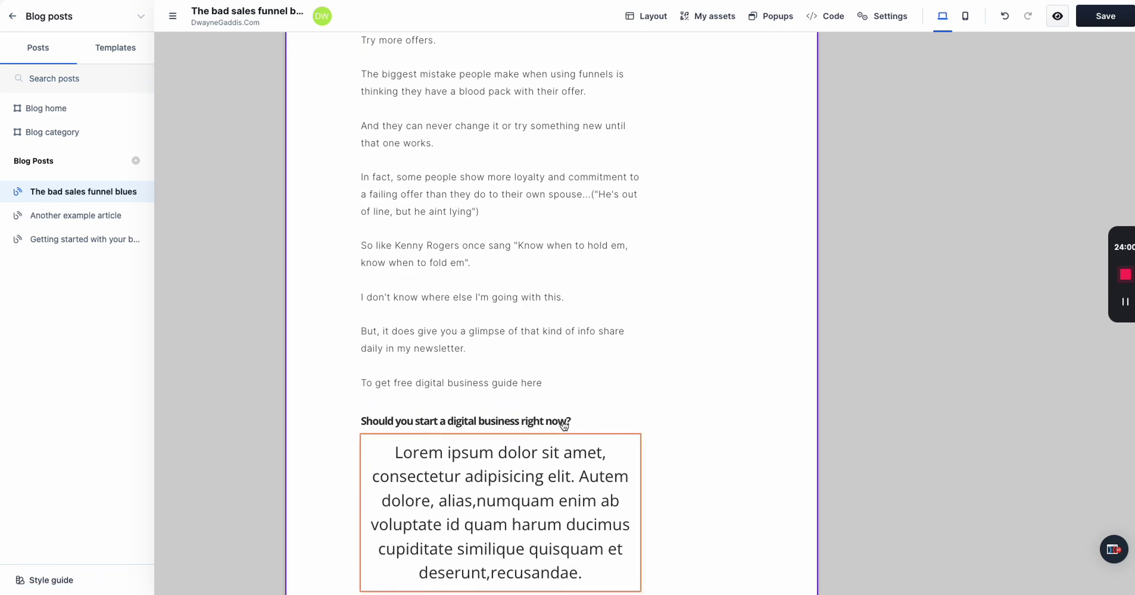
left_click(570, 418)
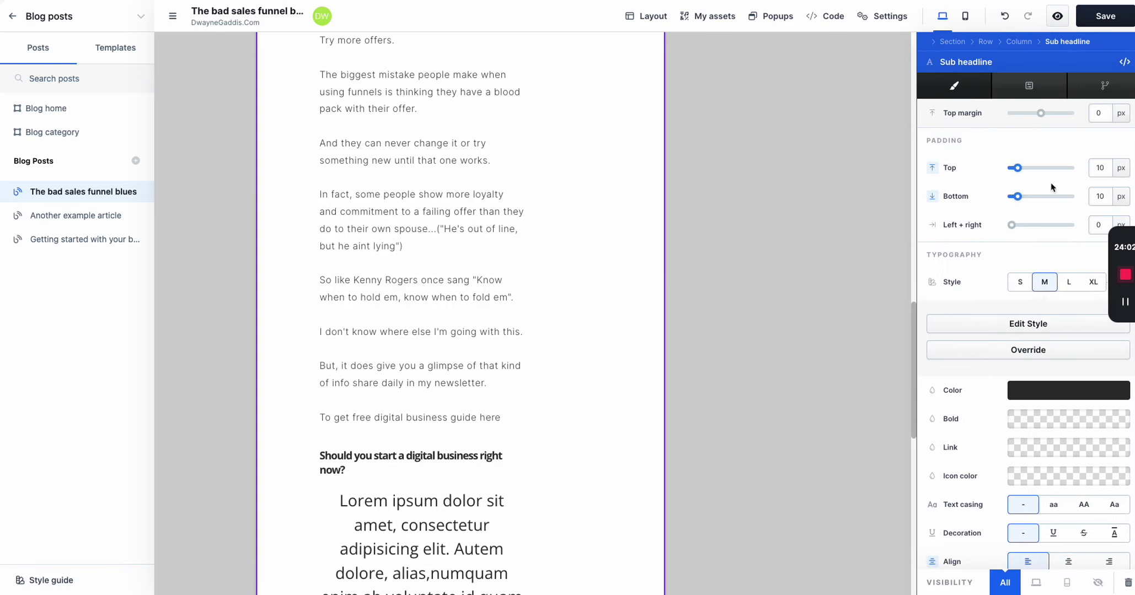
- Open the typography style guide from the Sub headline settings to compare sizes
scroll(1056, 355, "down", 2)
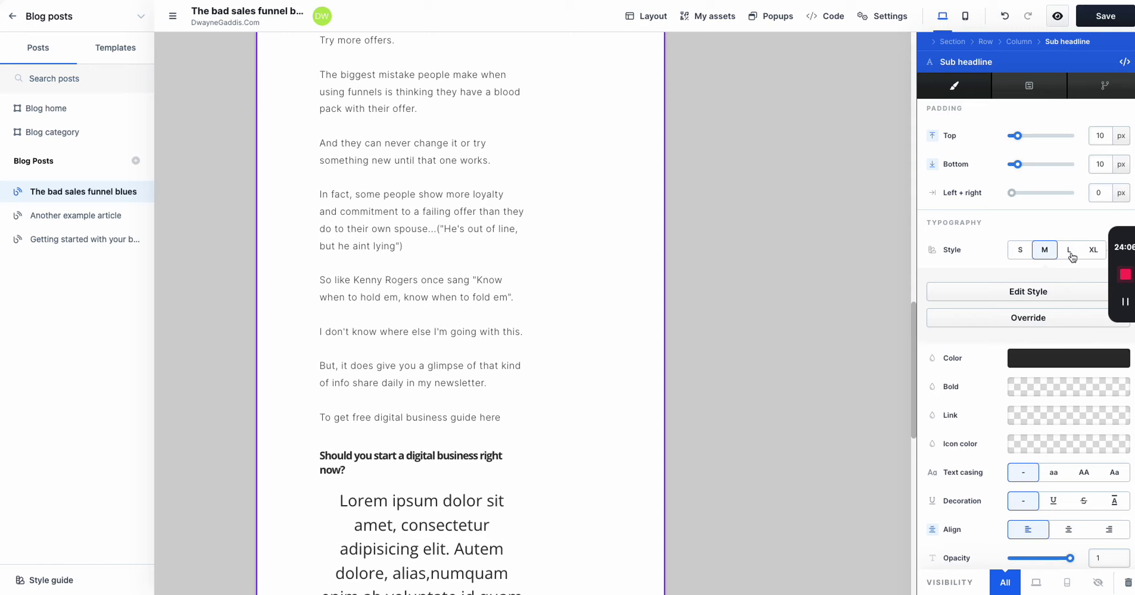
left_click(1051, 293)
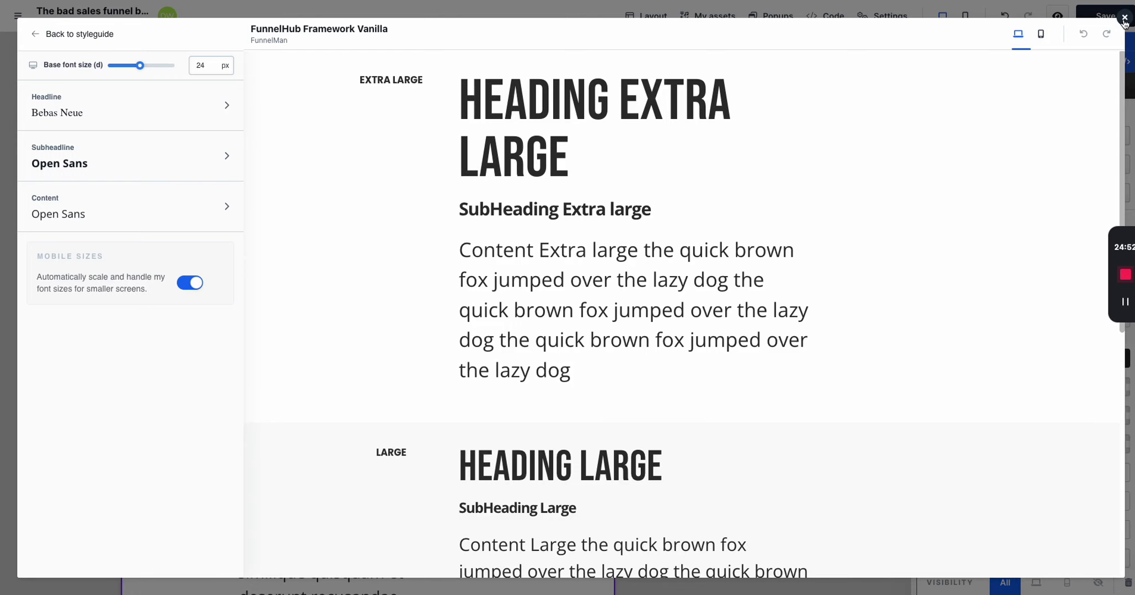
- Close the style guide and set the question sub headline's Typography Style to XL
scroll(838, 218, "down", 9)
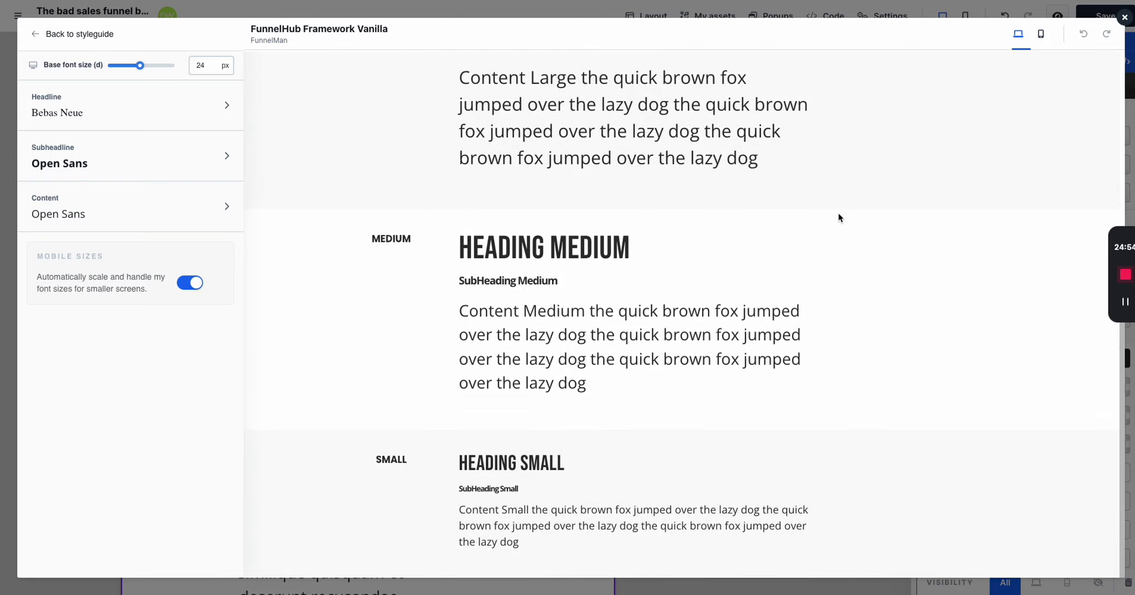
scroll(617, 414, "up", 8)
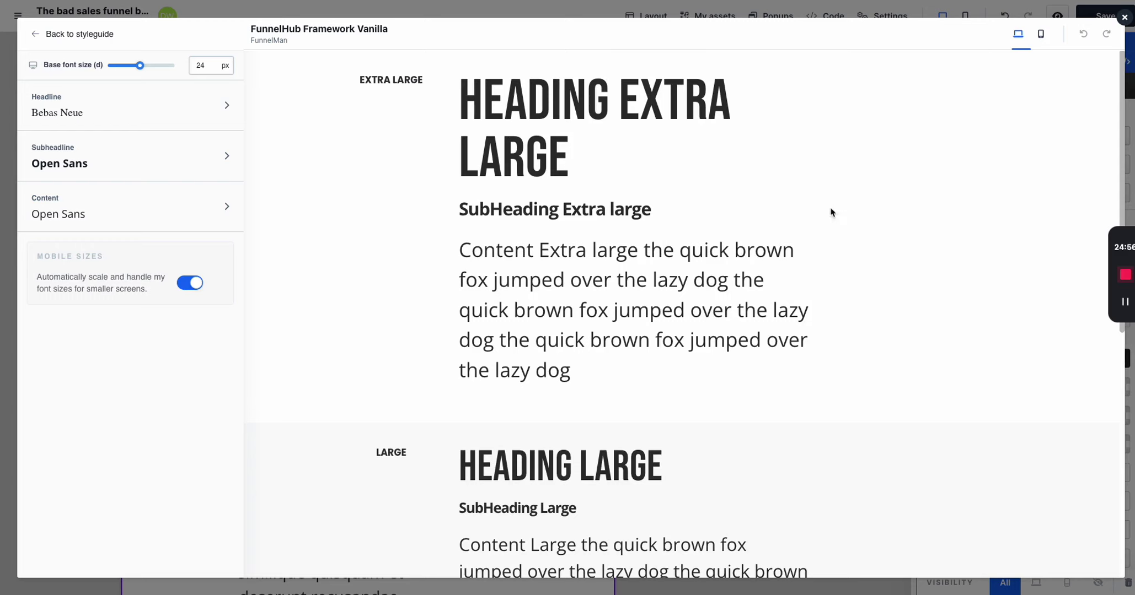
left_click(1123, 20)
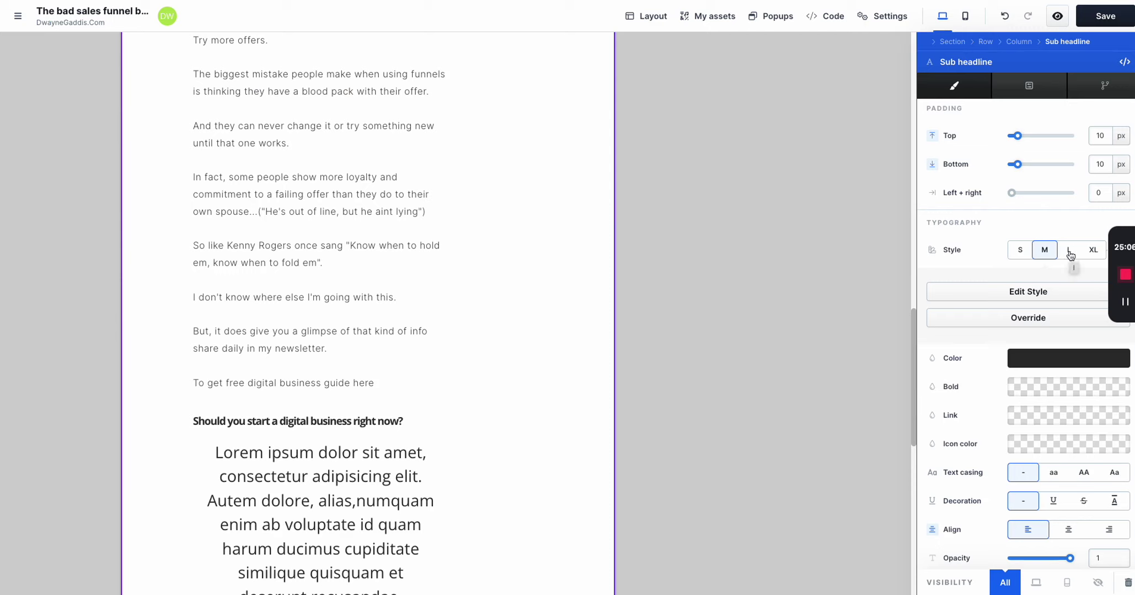
left_click(1070, 253)
left_click(1093, 254)
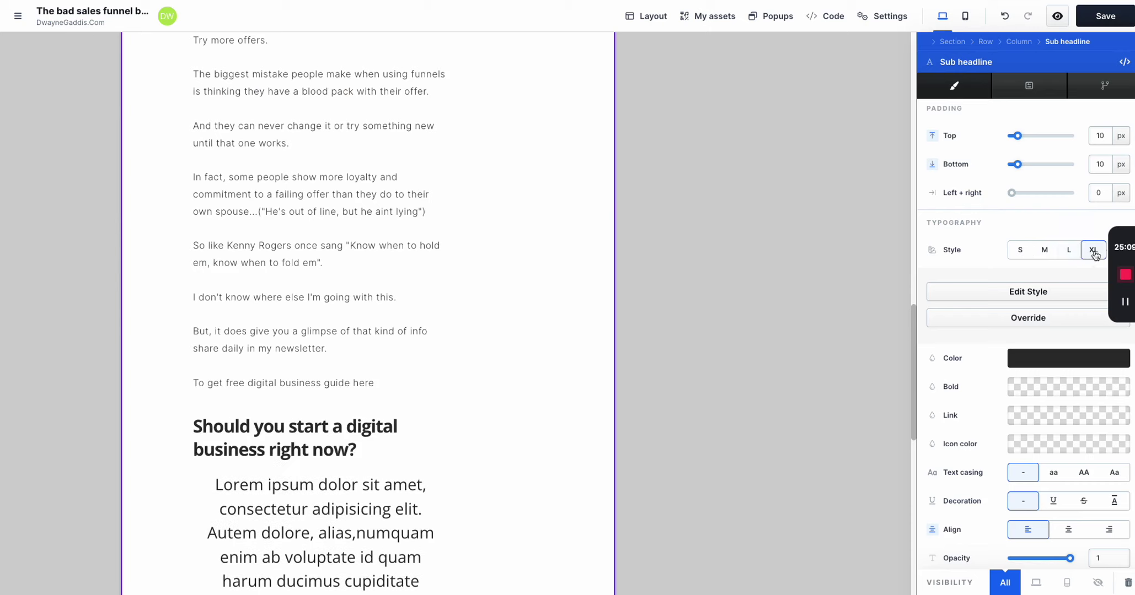
scroll(329, 337, "up", 3)
scroll(329, 331, "down", 5)
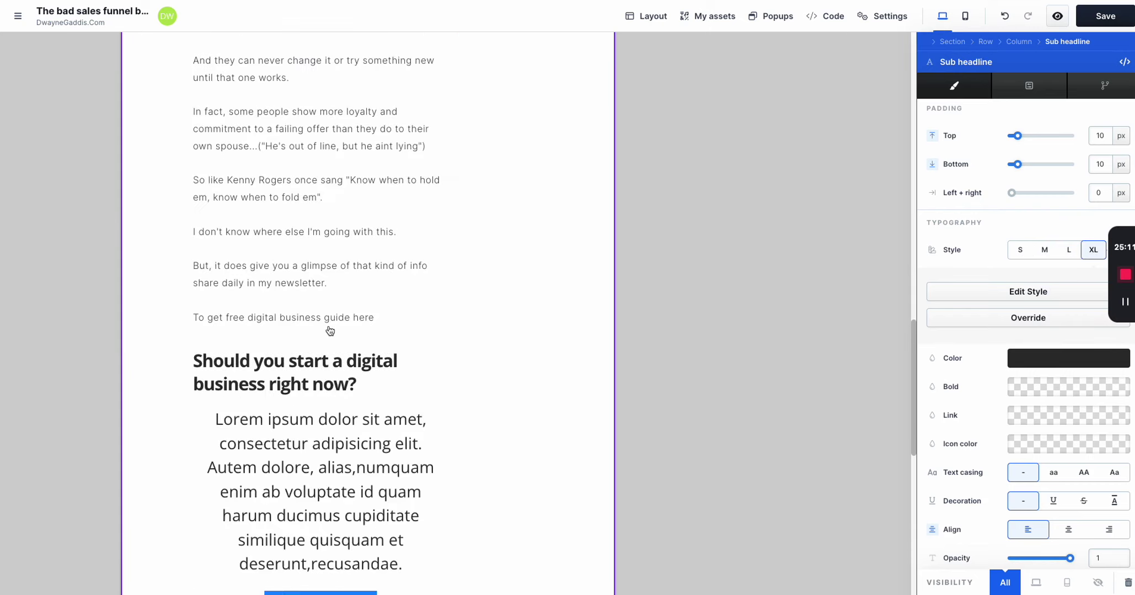
scroll(329, 331, "up", 10)
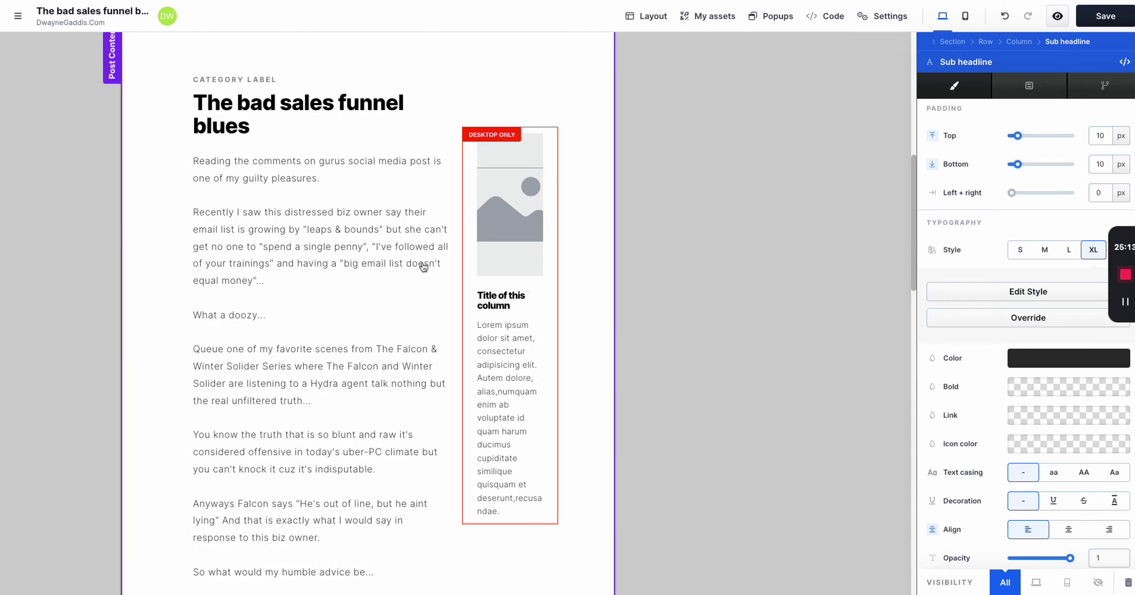
- Try widening the article column with the resize handle, then undo to restore the original widths
left_click(331, 198)
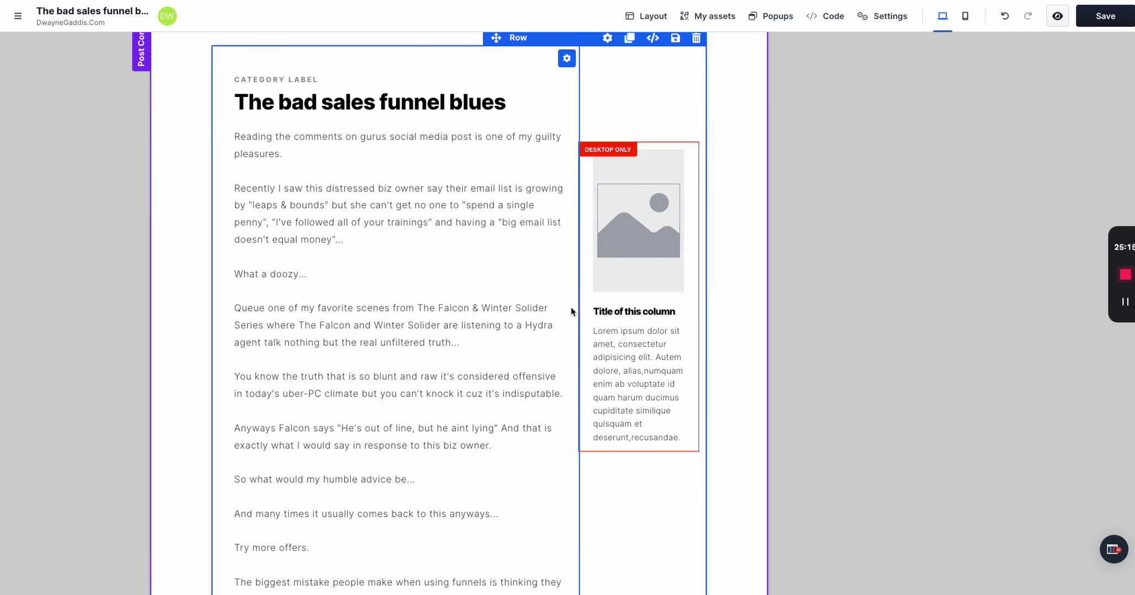
scroll(577, 353, "down", 5)
scroll(578, 386, "up", 2)
scroll(579, 386, "down", 1)
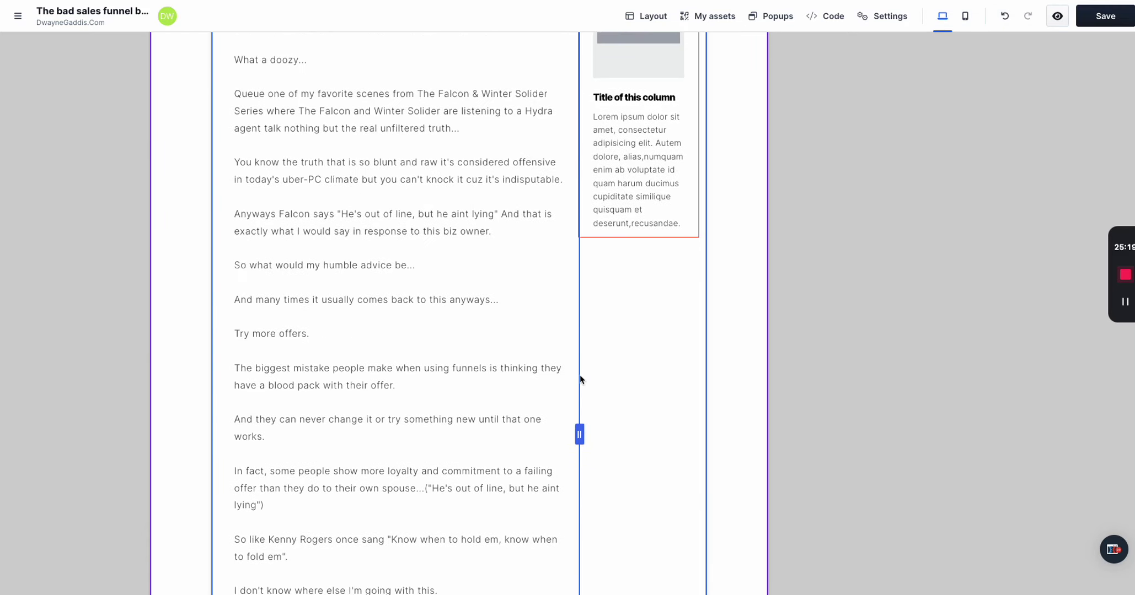
left_click(579, 434)
left_click_drag(579, 434, 602, 427)
scroll(553, 430, "up", 5)
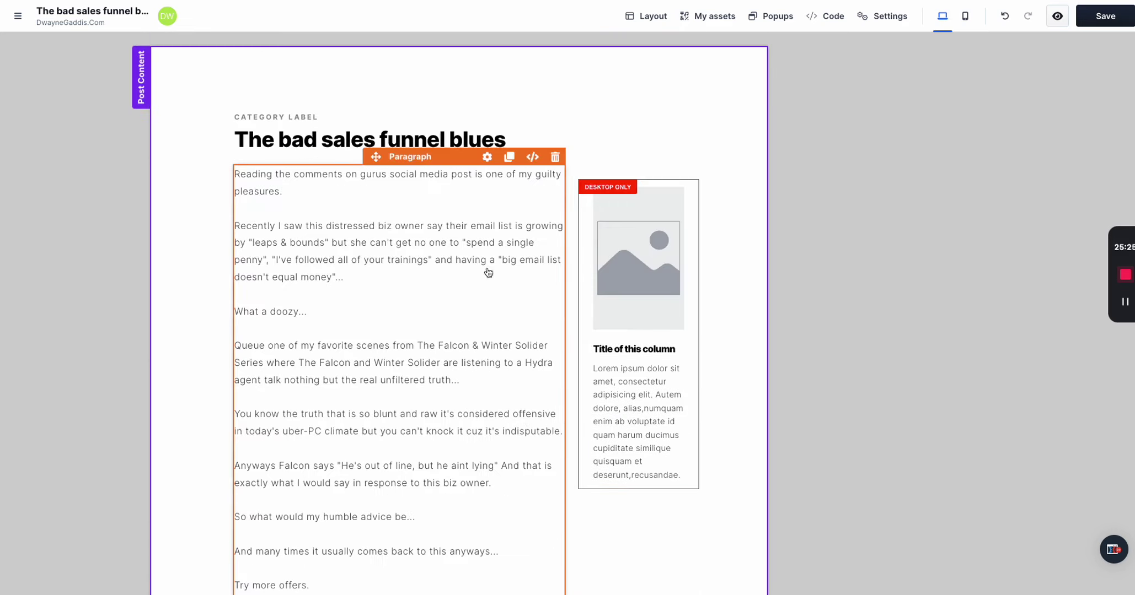
left_click(1004, 19)
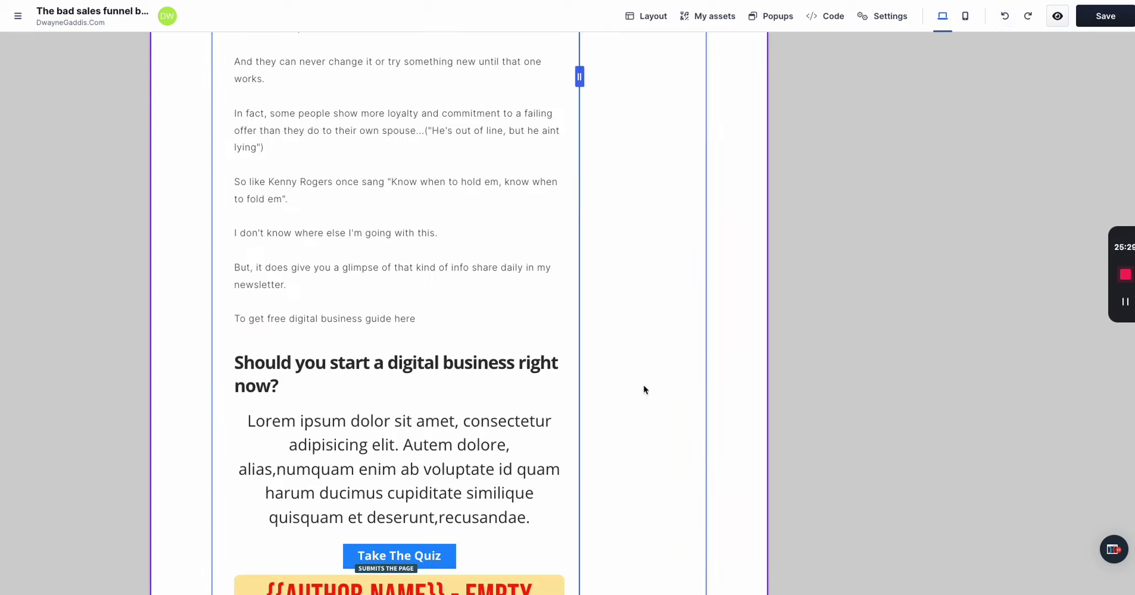
- Undo the heading's size change, then reapply the XL Typography Style to the question heading
left_click(1004, 18)
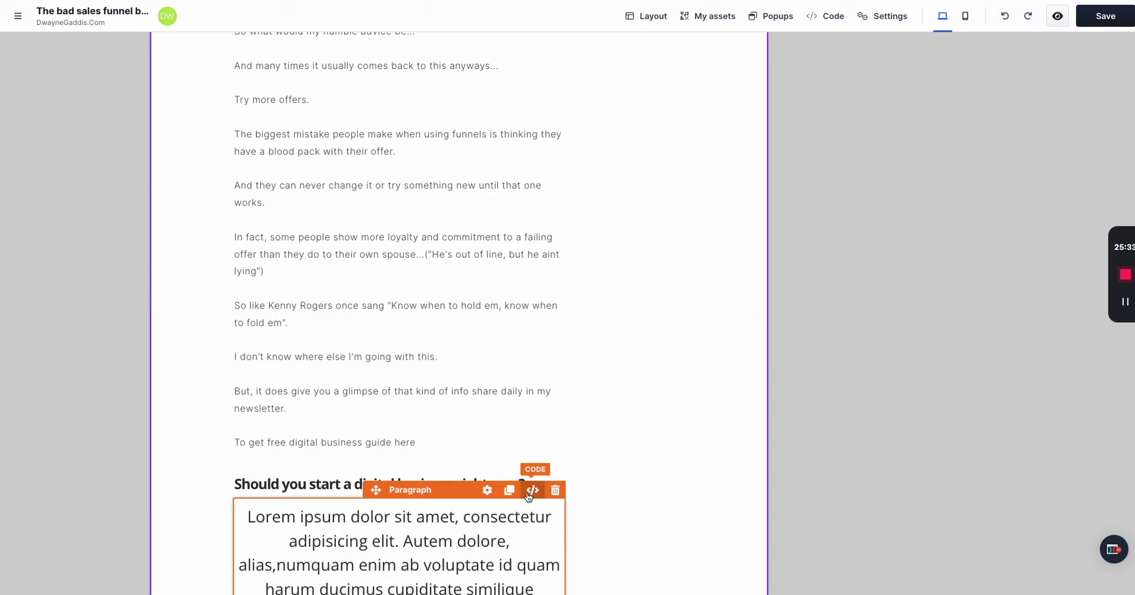
left_click(485, 462)
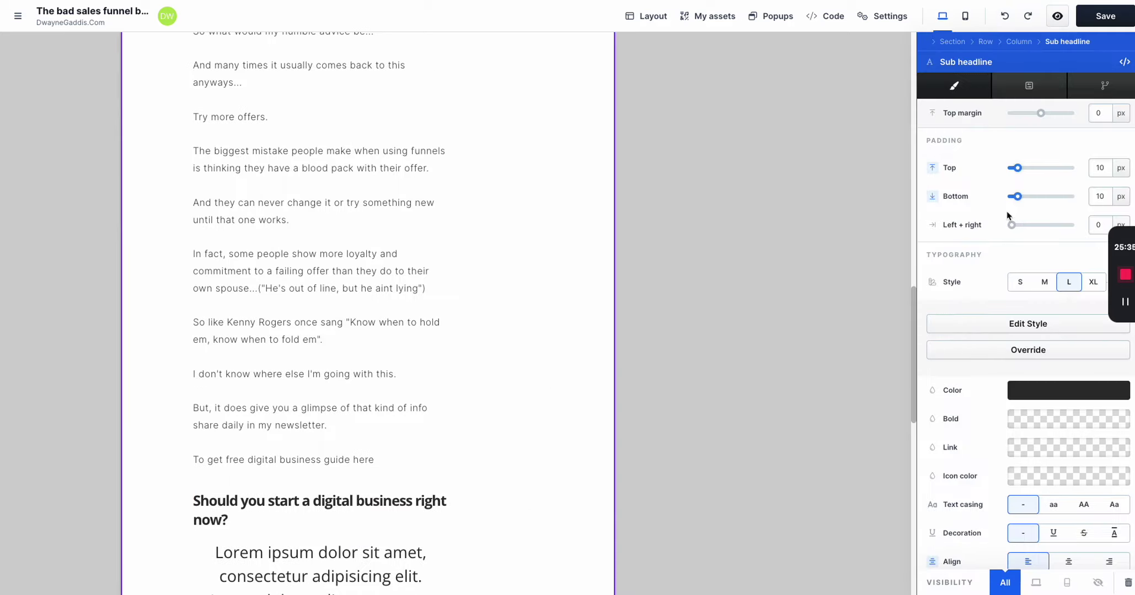
left_click(1091, 282)
scroll(300, 423, "down", 3)
scroll(302, 424, "down", 5)
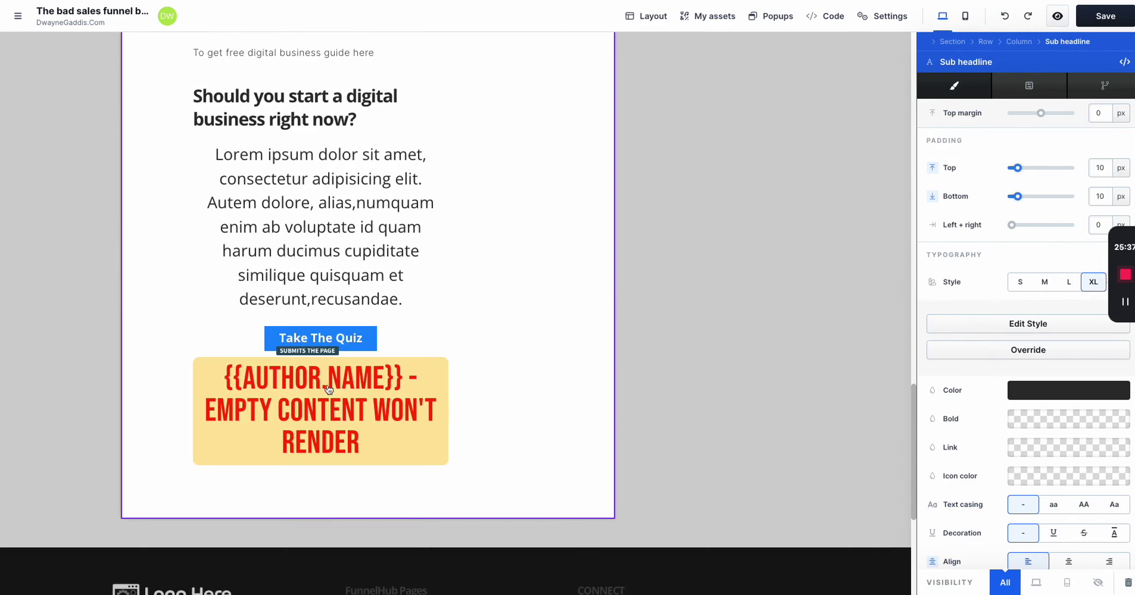
scroll(331, 386, "up", 3)
key("Escape")
scroll(464, 353, "up", 15)
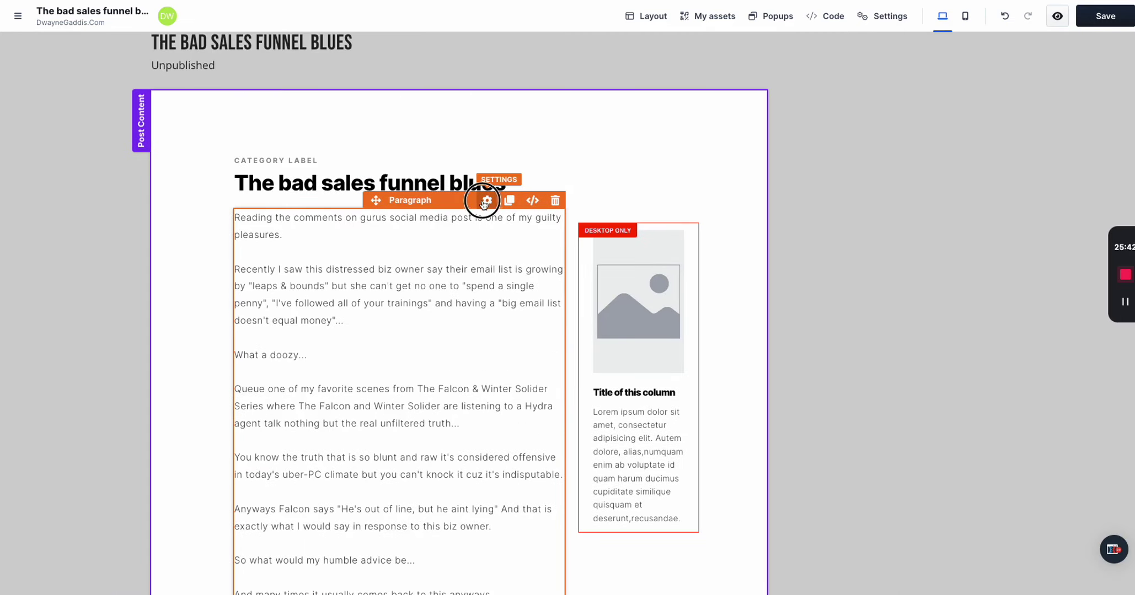
- Open the article body paragraph's settings and look through its style options
left_click(486, 200)
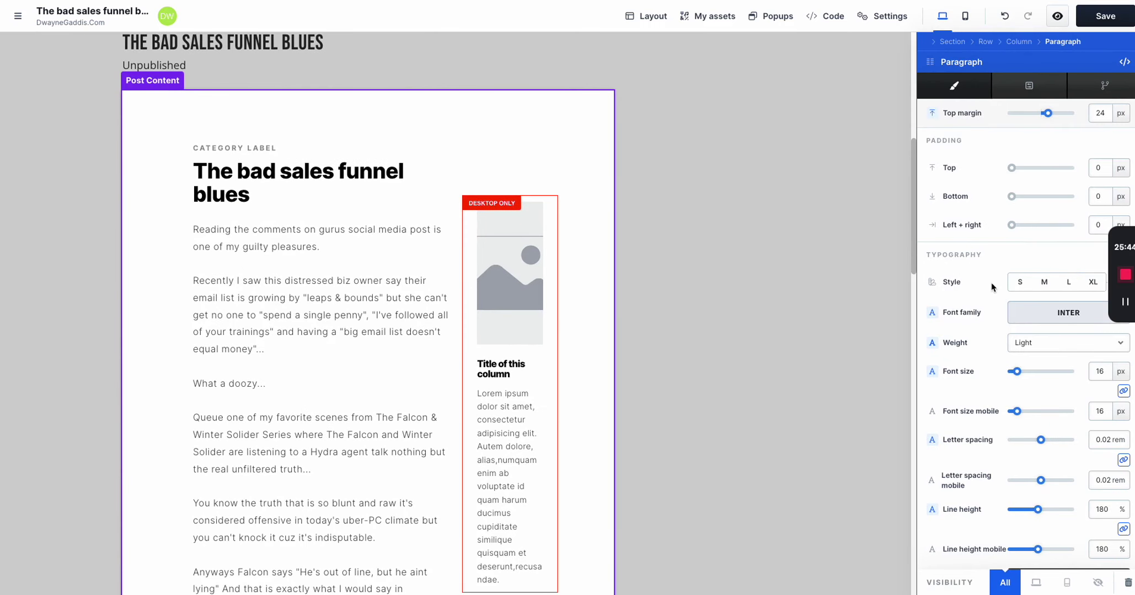
scroll(1012, 318, "down", 6)
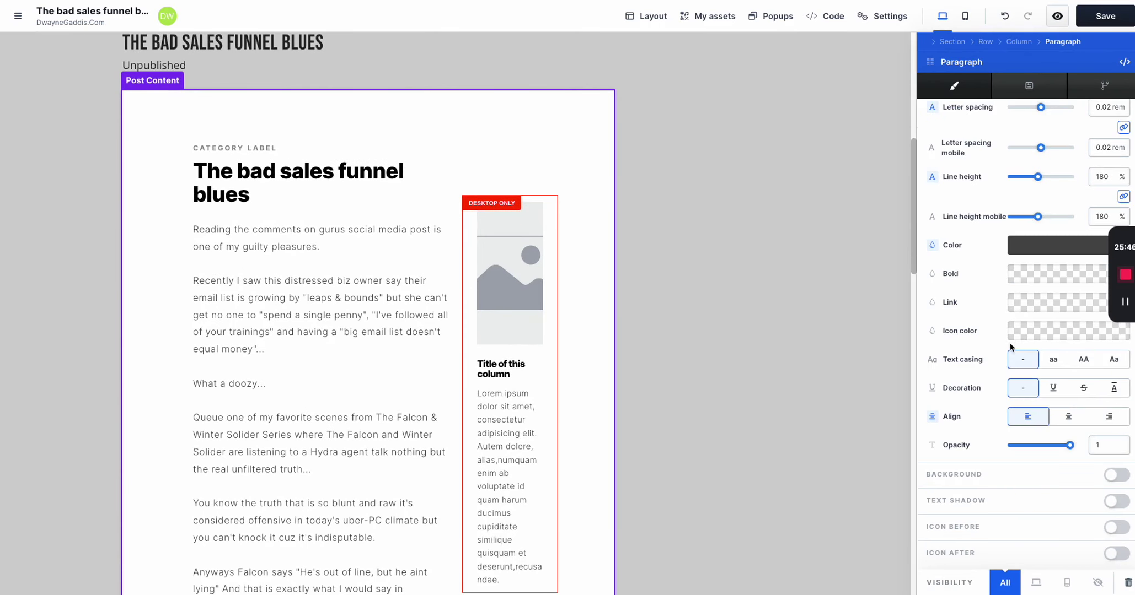
scroll(1010, 346, "up", 4)
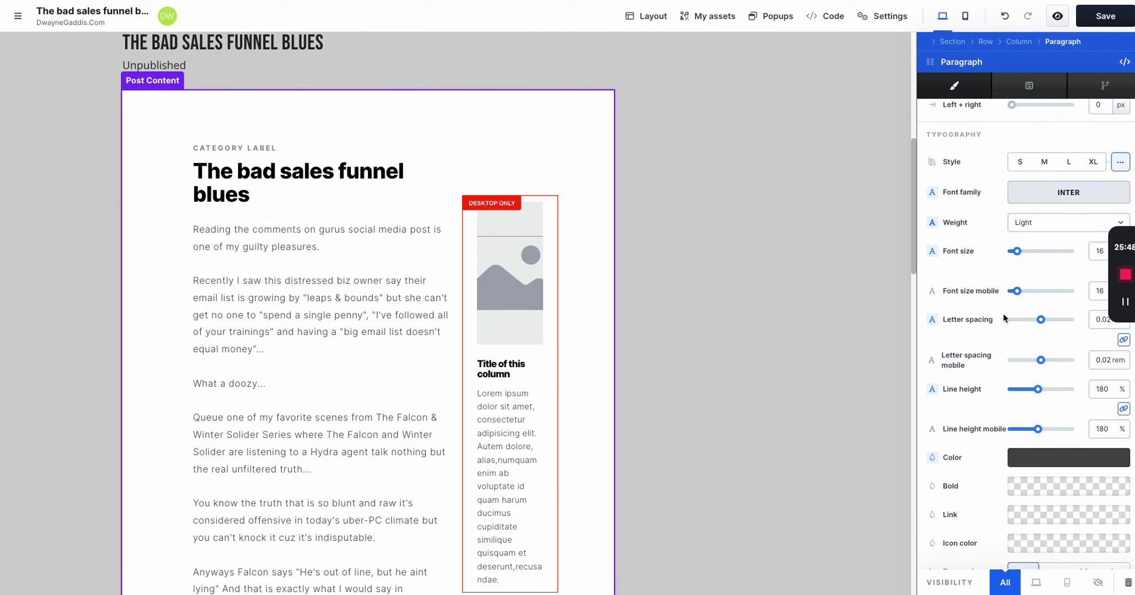
scroll(1003, 318, "up", 1)
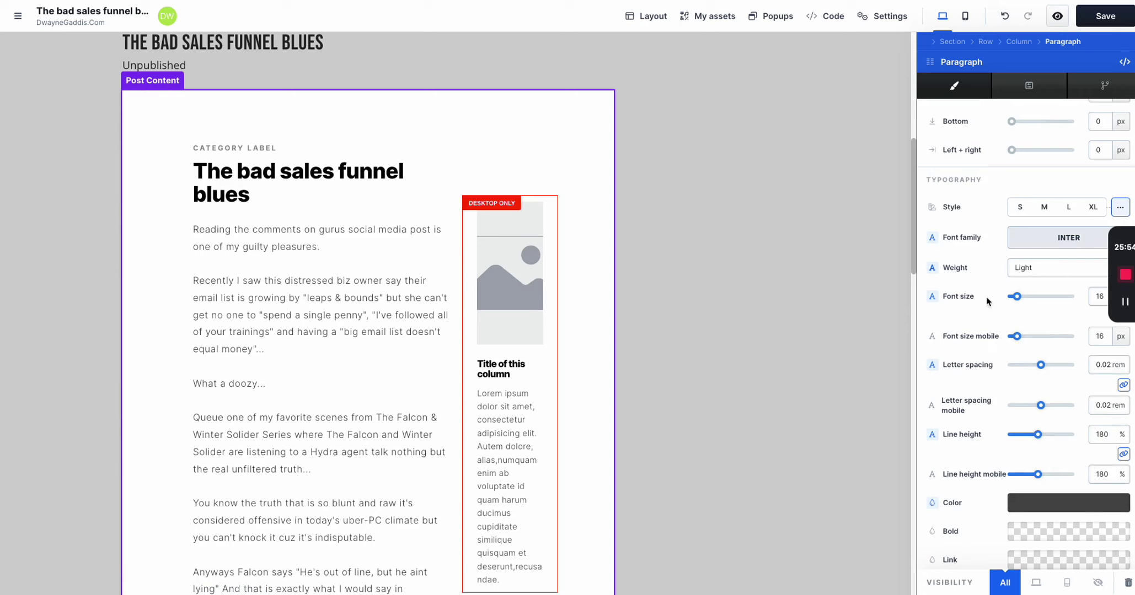
scroll(1004, 381, "up", 1)
scroll(1069, 261, "down", 1)
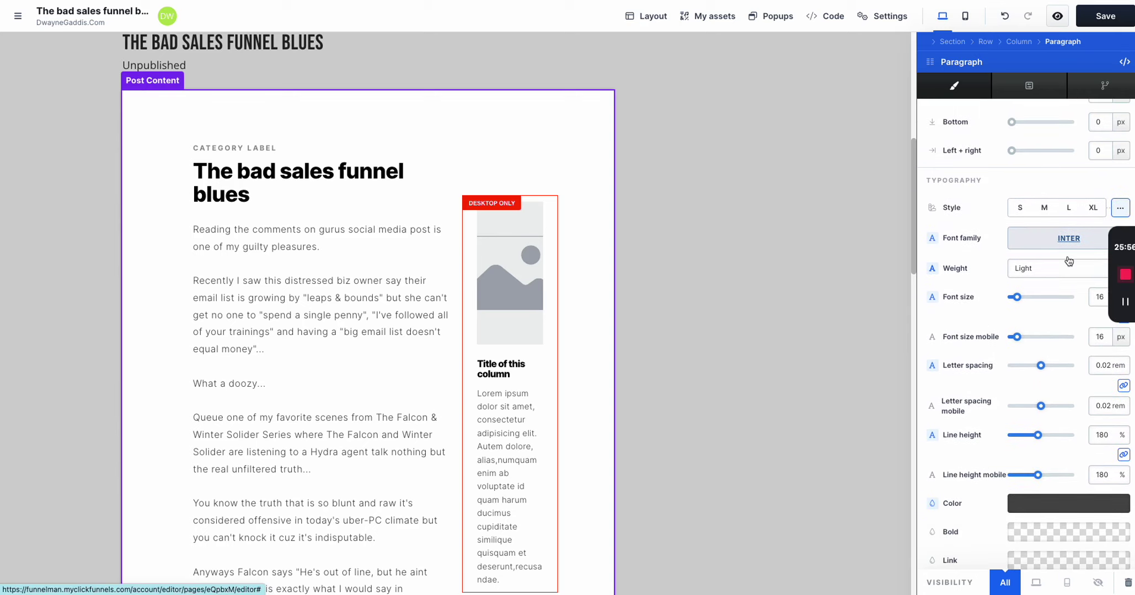
scroll(1068, 261, "down", 1)
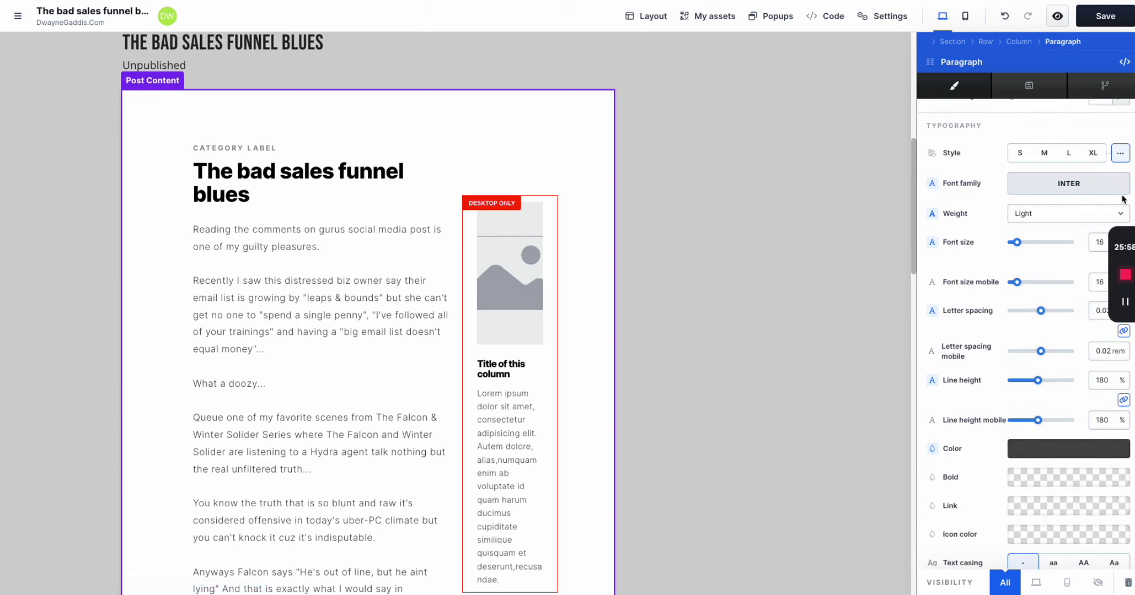
scroll(1078, 166, "up", 1)
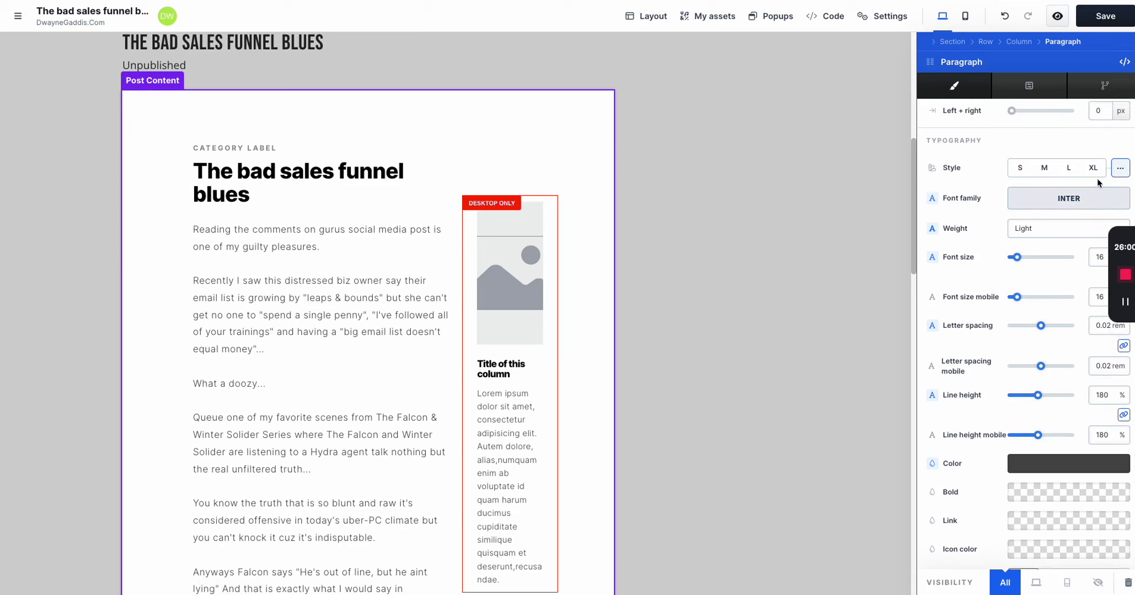
scroll(1119, 174, "up", 1)
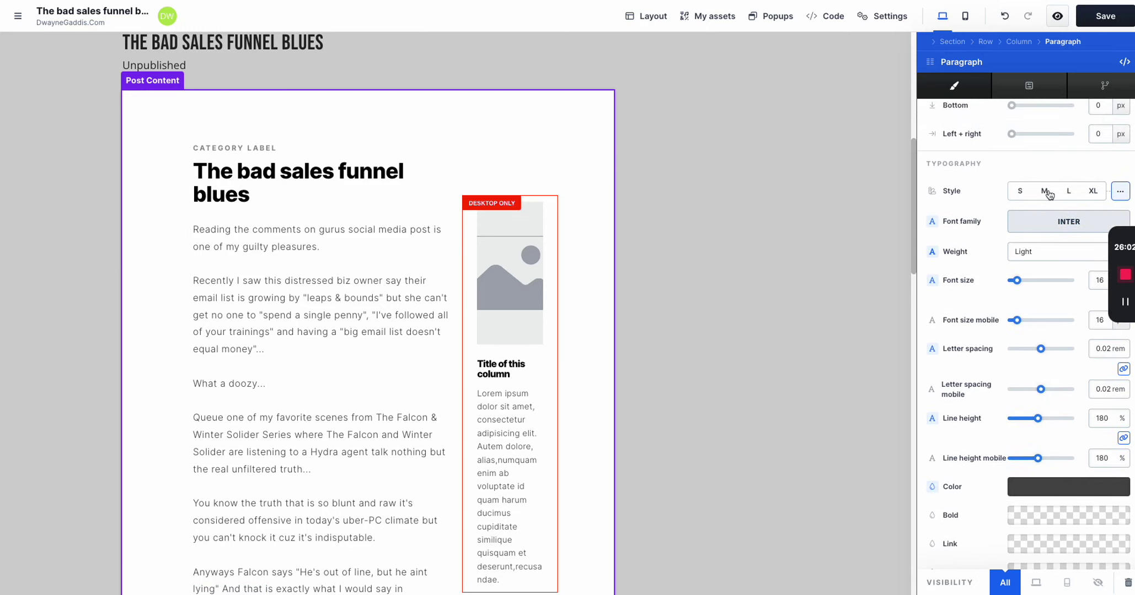
- Try the L and M text styles, then settle on S for the article paragraph
left_click(1065, 192)
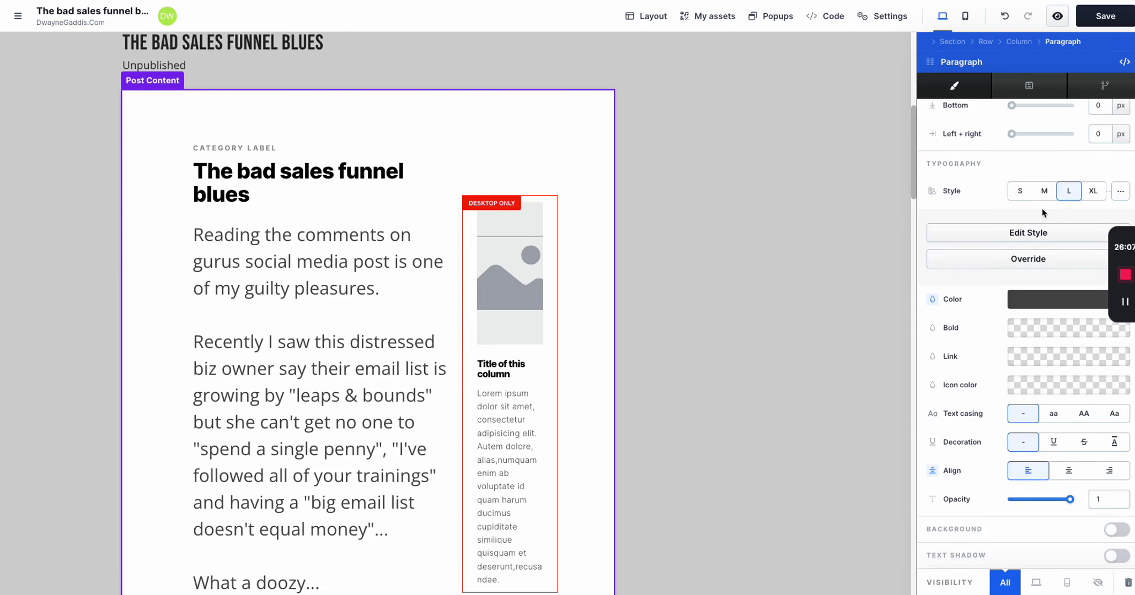
left_click(1044, 192)
left_click(1020, 192)
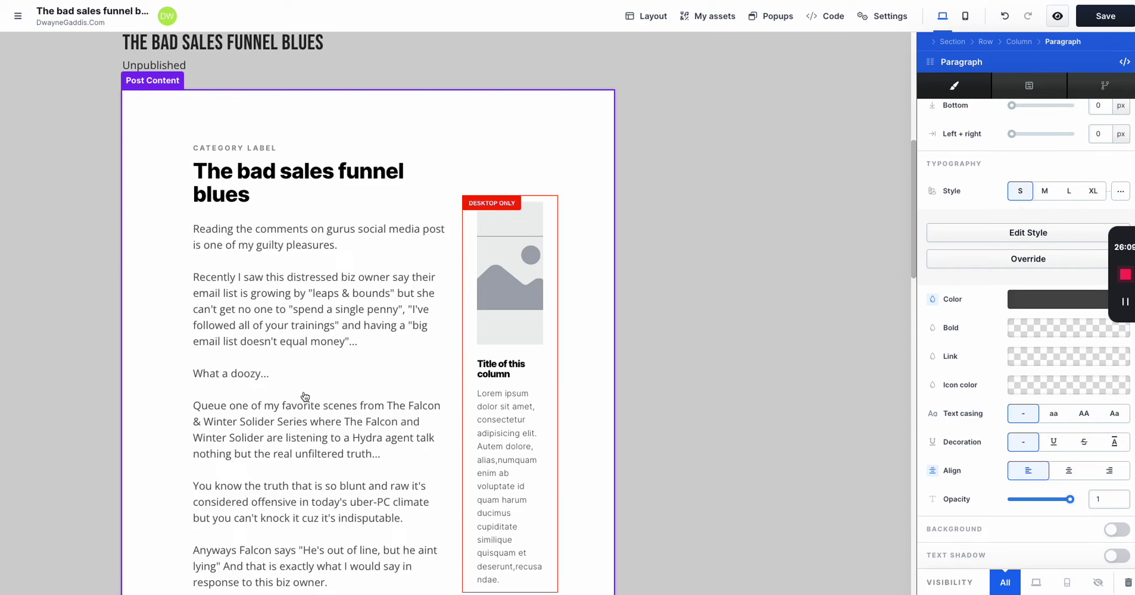
scroll(343, 368, "down", 4)
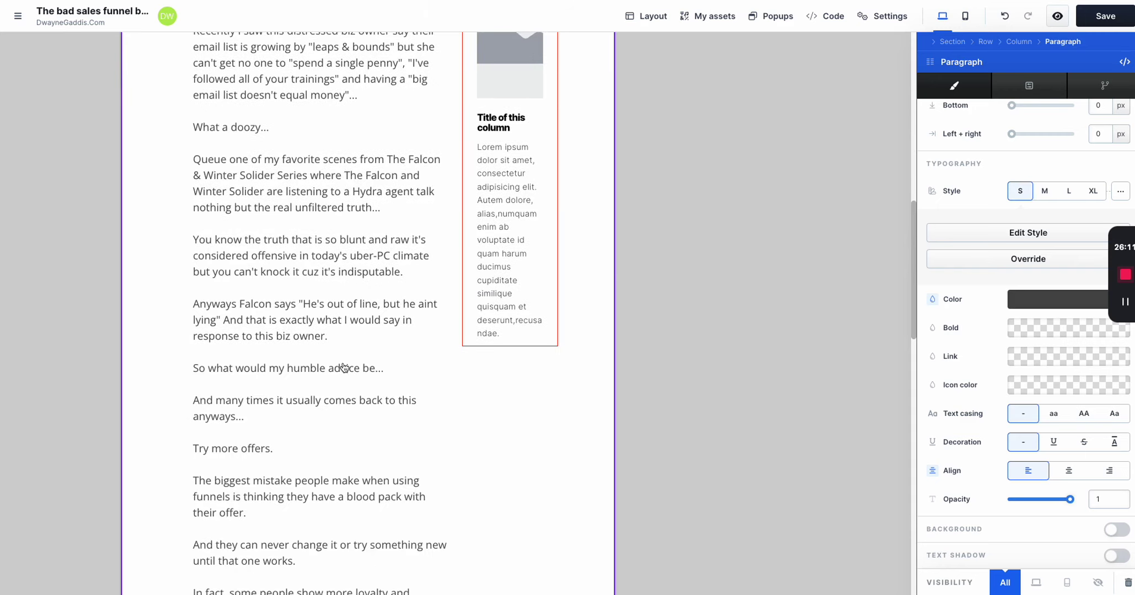
scroll(342, 367, "down", 5)
scroll(342, 368, "down", 5)
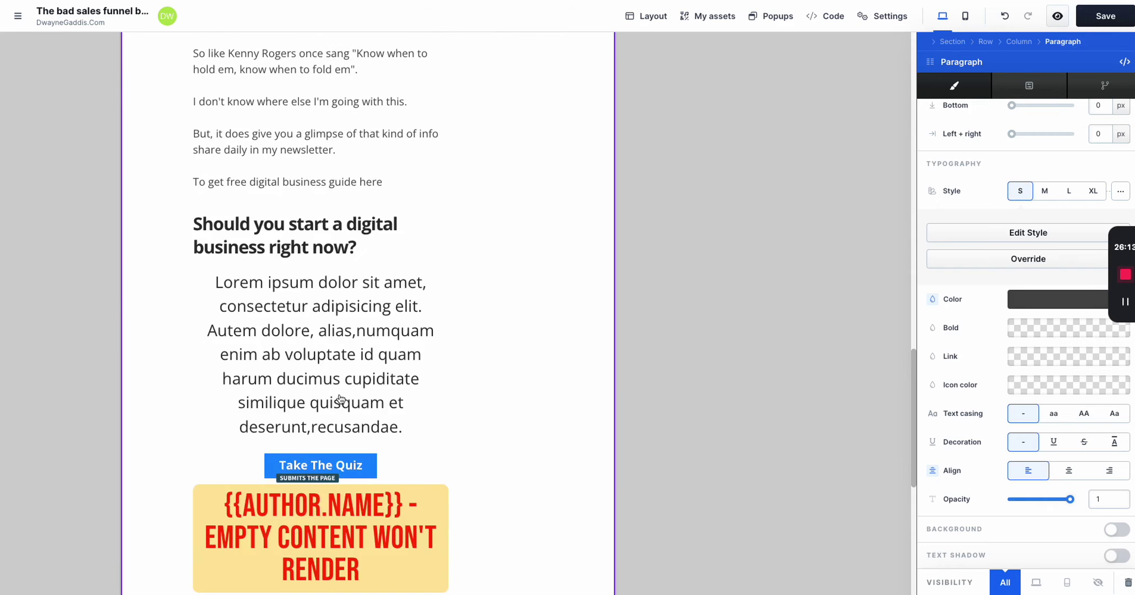
key("Escape")
left_click(485, 256)
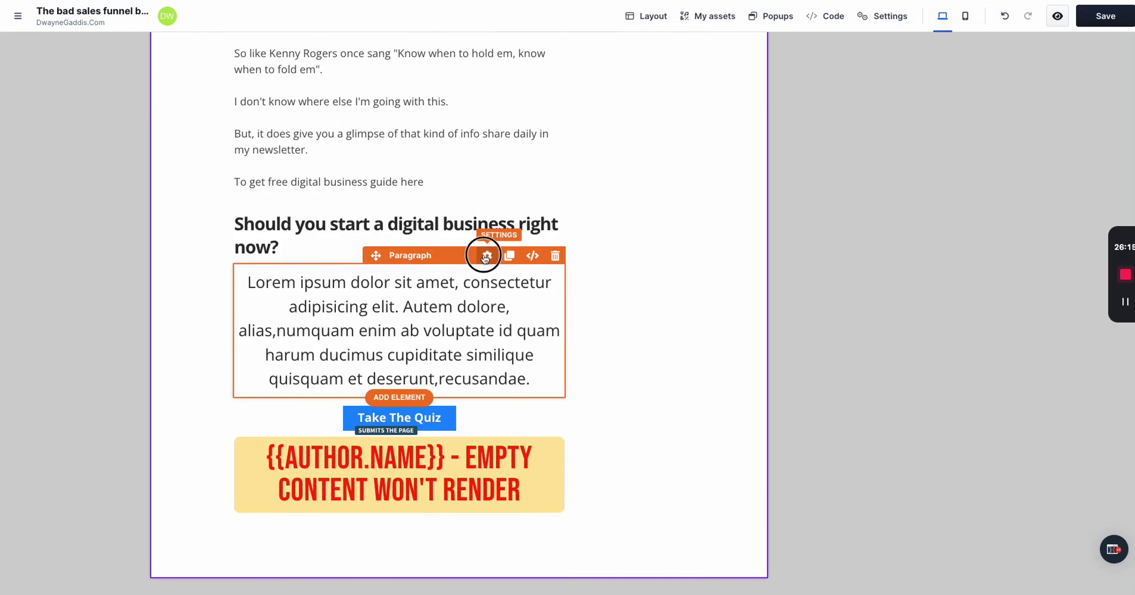
- Set the lorem paragraph under the question headline to the S style
left_click(1019, 282)
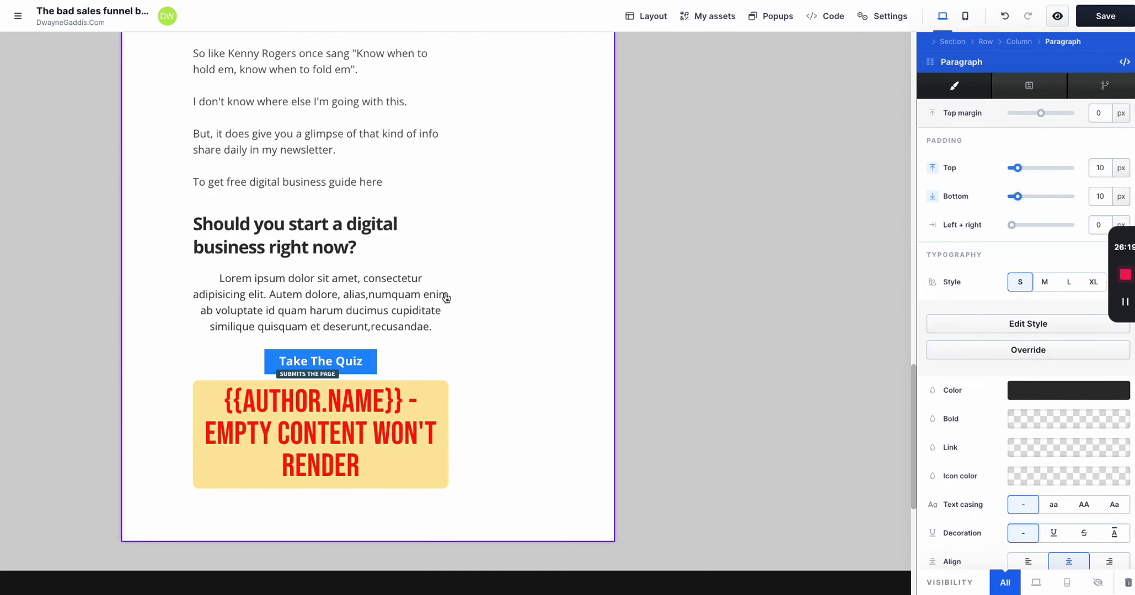
scroll(380, 267, "up", 7)
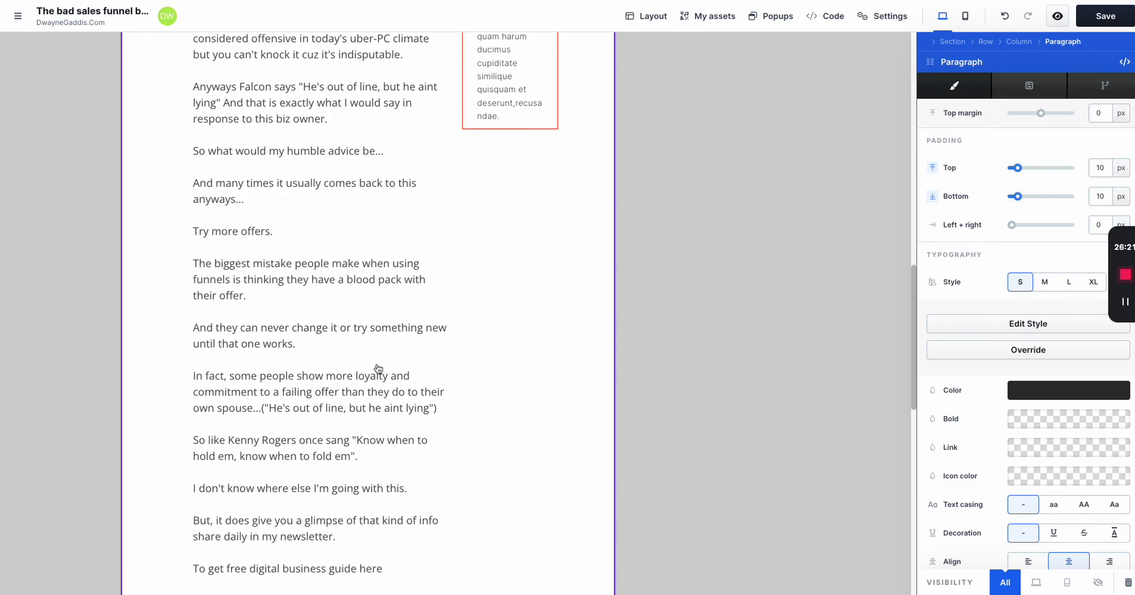
scroll(378, 368, "down", 5)
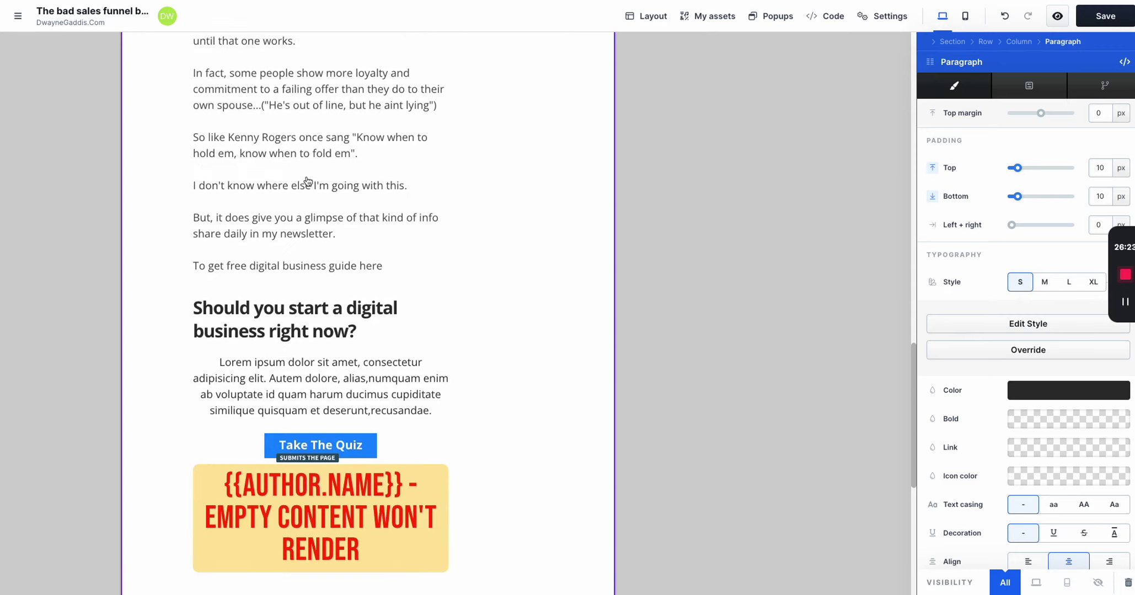
scroll(331, 221, "up", 5)
key("Escape")
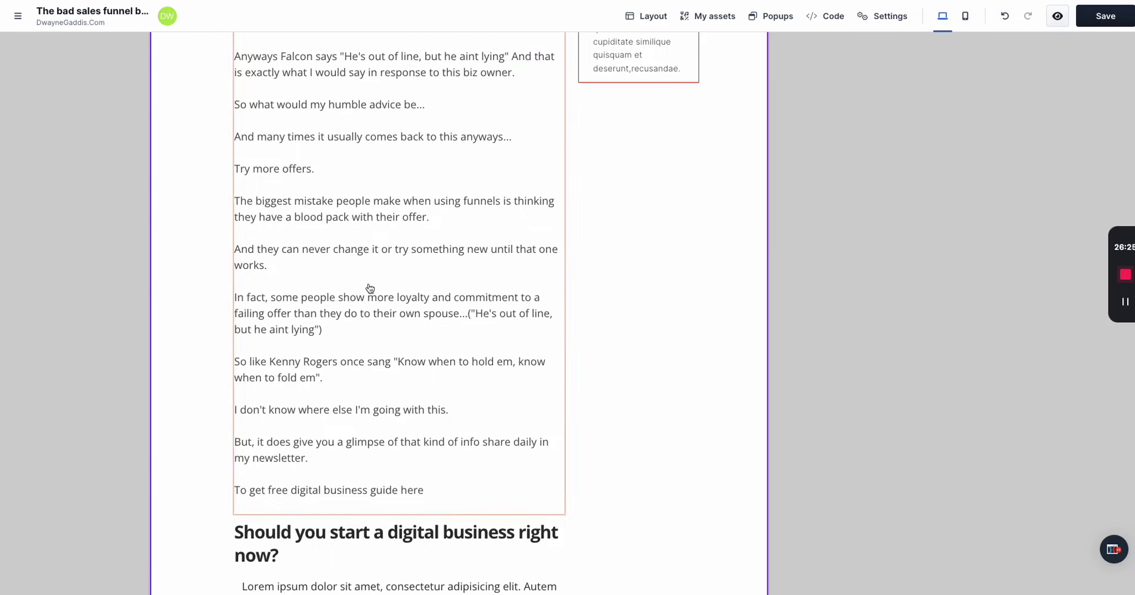
scroll(368, 286, "up", 12)
- Copy the article paragraph's text colour hex value 4a4a4a
left_click(487, 393)
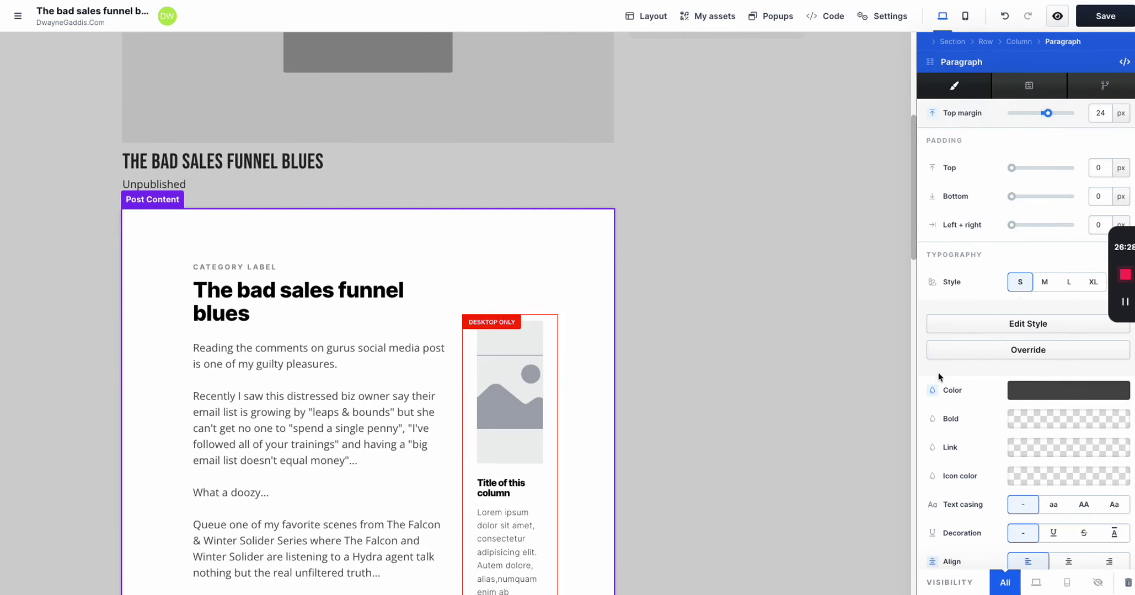
left_click(1058, 391)
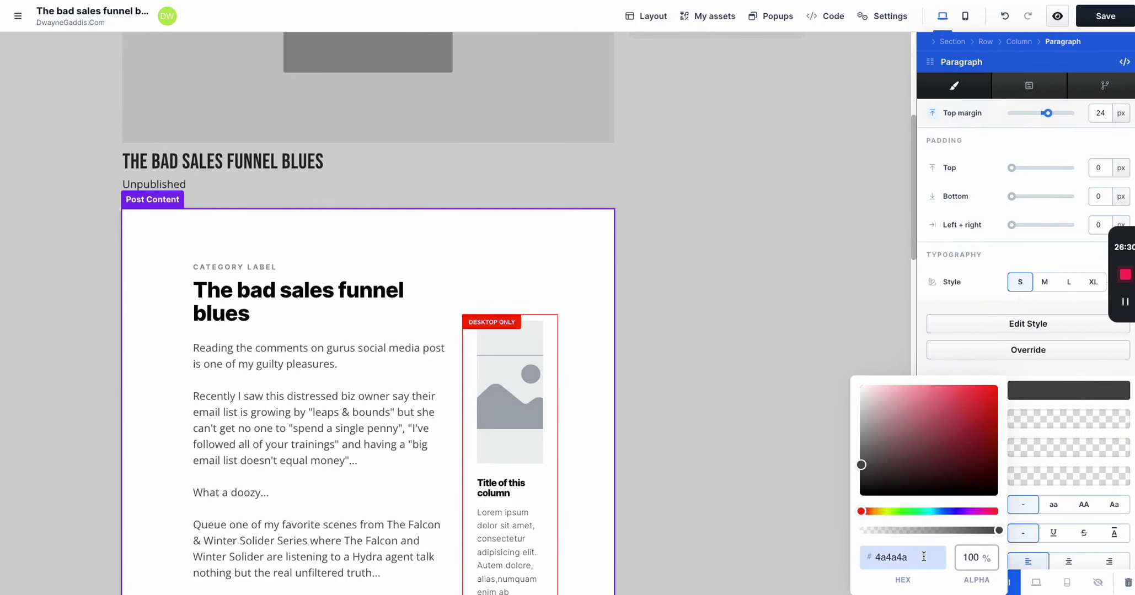
left_click_drag(917, 560, 877, 558)
right_click(880, 558)
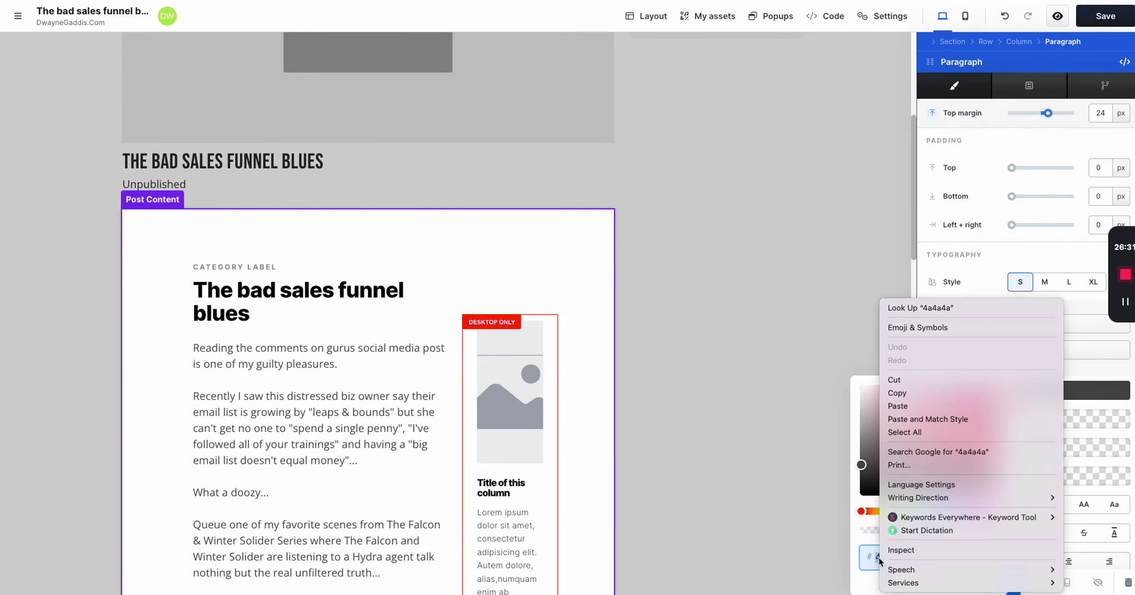
left_click(893, 393)
scroll(316, 458, "down", 15)
scroll(330, 468, "up", 2)
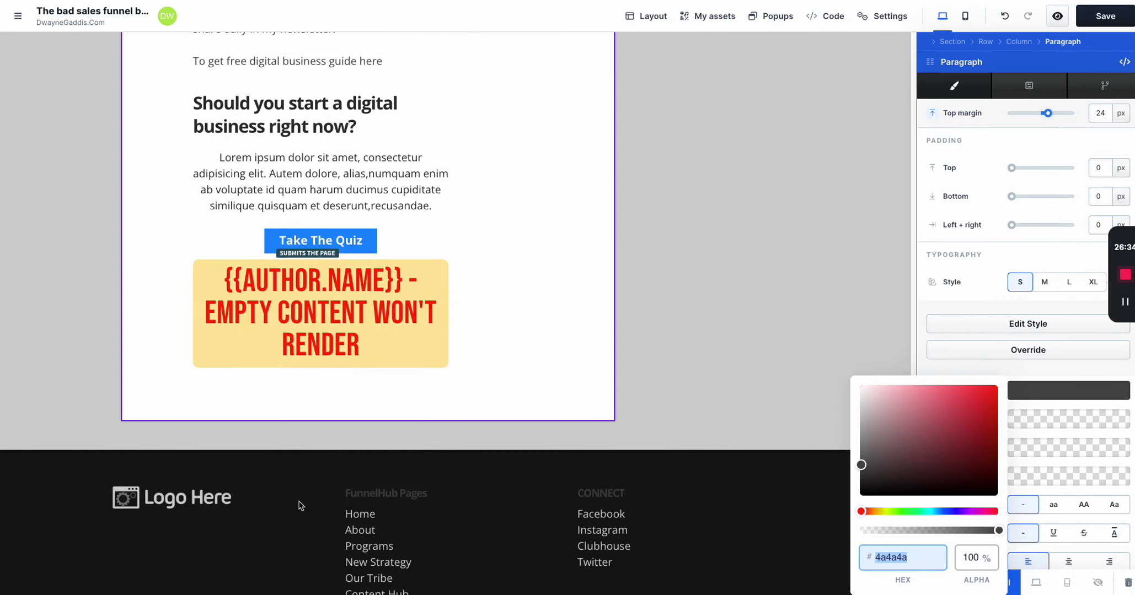
left_click(364, 202)
- Apply the #4a4a4a text colour to the lorem paragraph
left_click(487, 165)
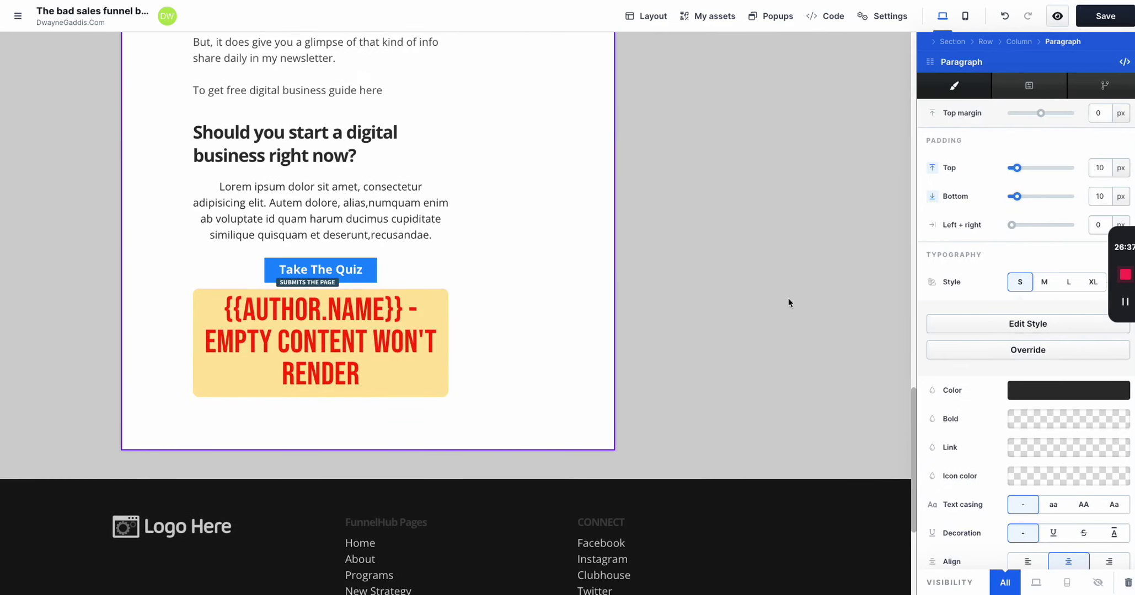
left_click(1041, 392)
left_click(913, 560)
left_click_drag(913, 561, 874, 563)
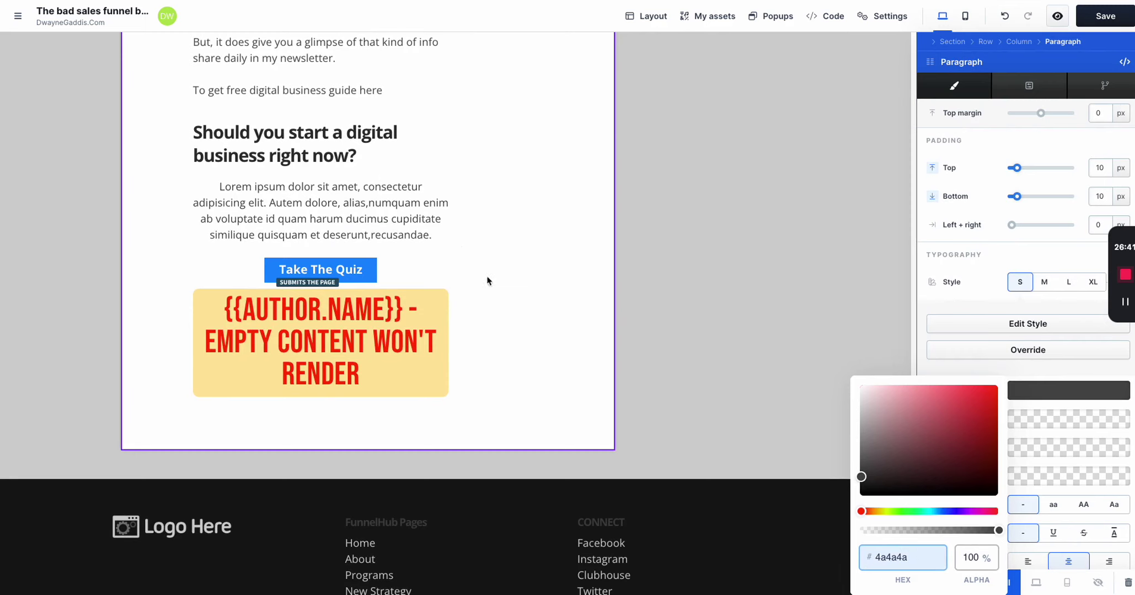
left_click(427, 215)
left_click(487, 163)
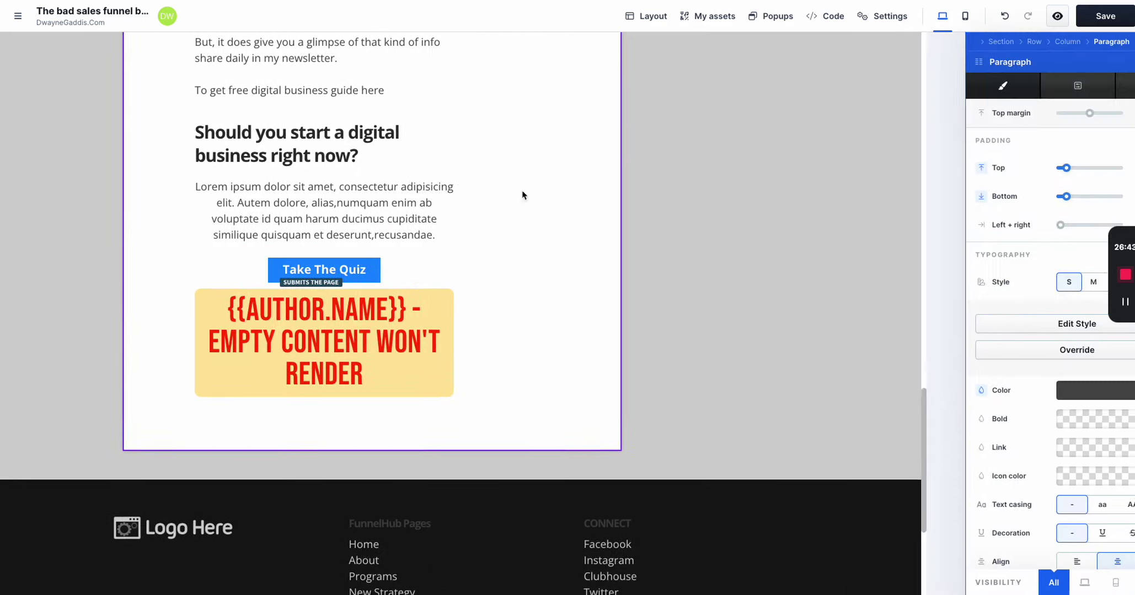
left_click(322, 176)
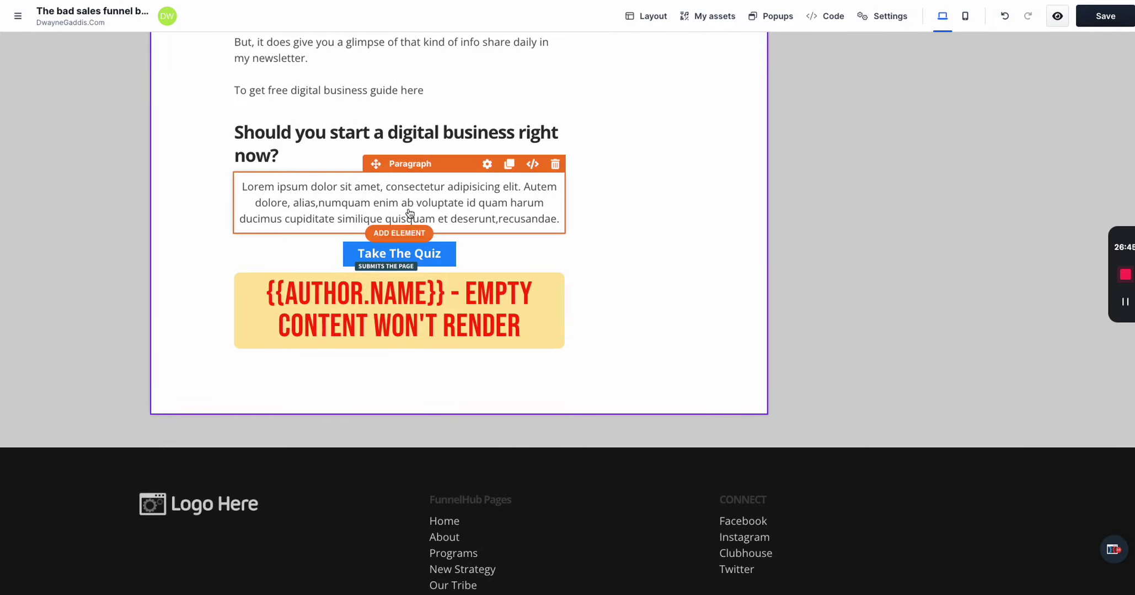
- Left-align the lorem paragraph and replace its text with 'Before you consider starting a digital business'
left_click(397, 213)
left_click(325, 154)
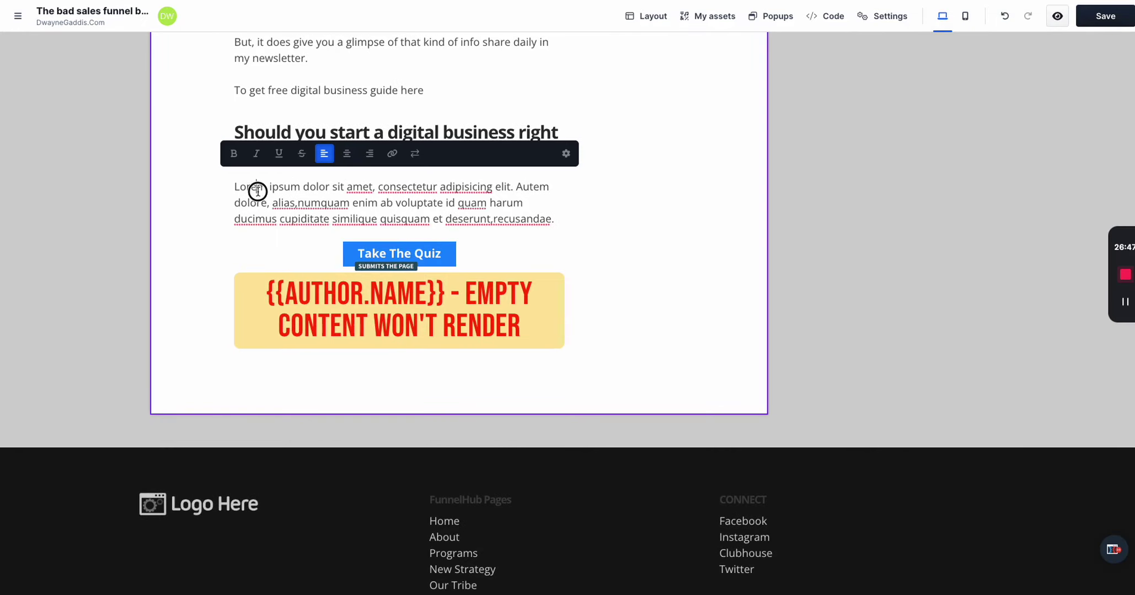
triple_click(258, 192)
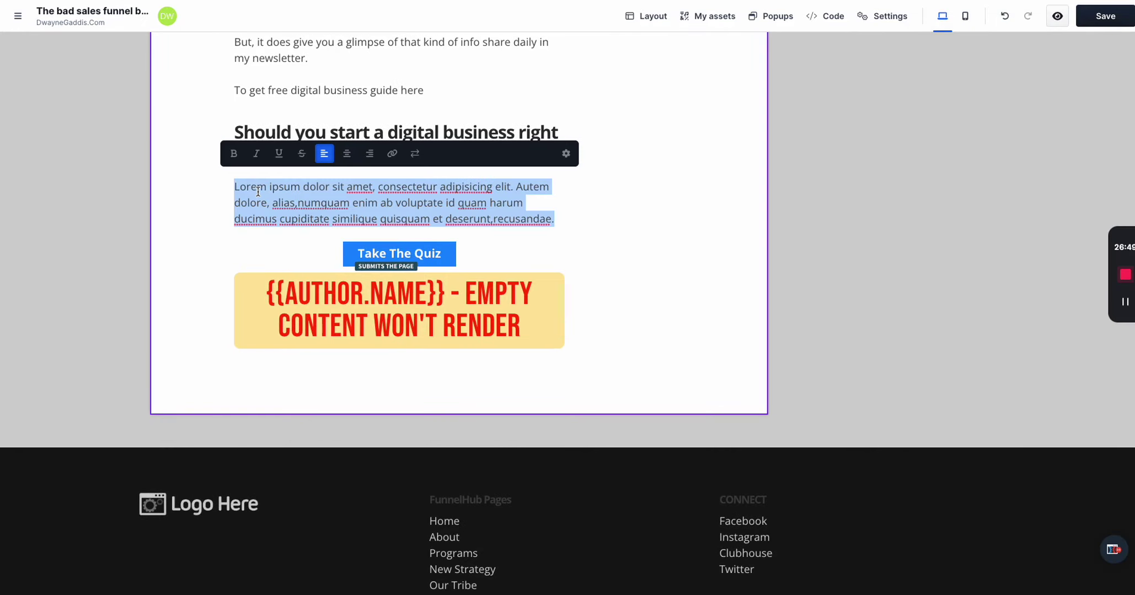
type("Be")
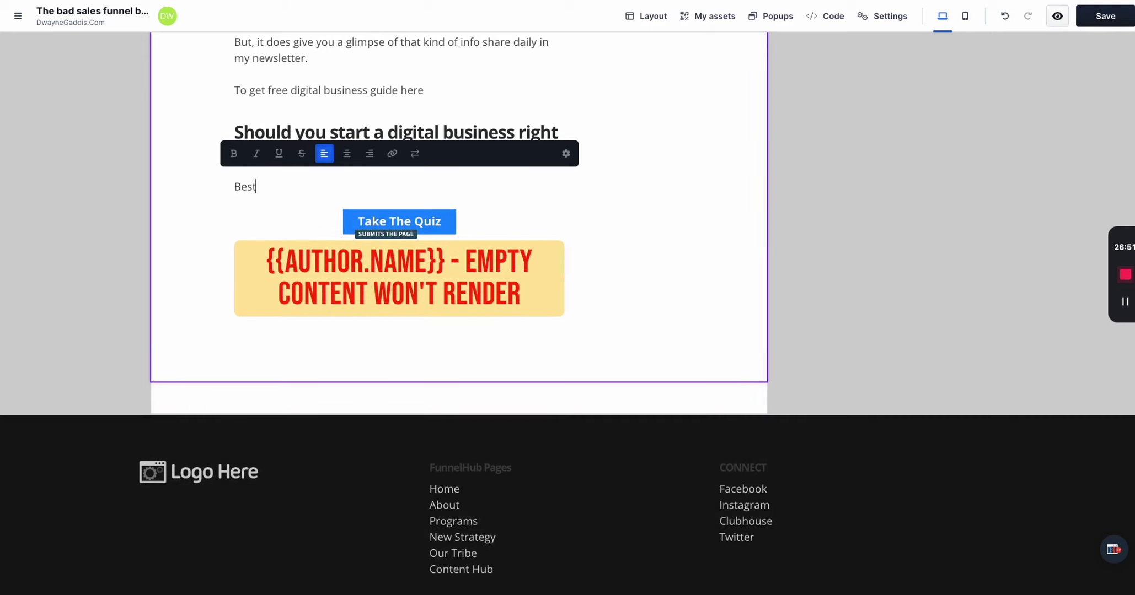
type("fore you consieder ")
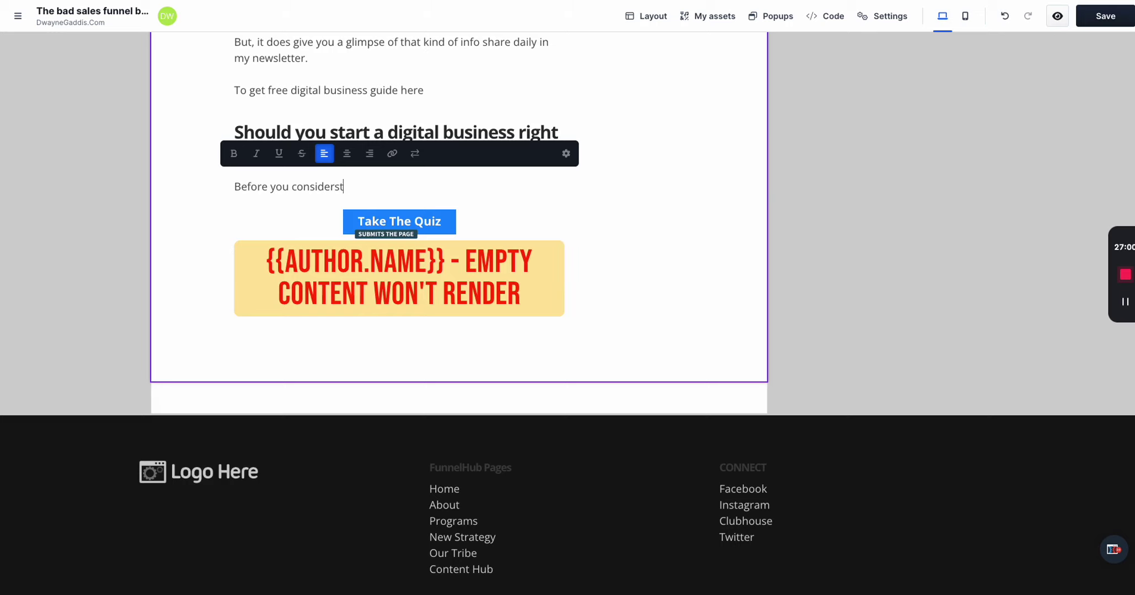
type("starting a digital buines")
key("BackSpace")
key("BackSpace")
type("iness")
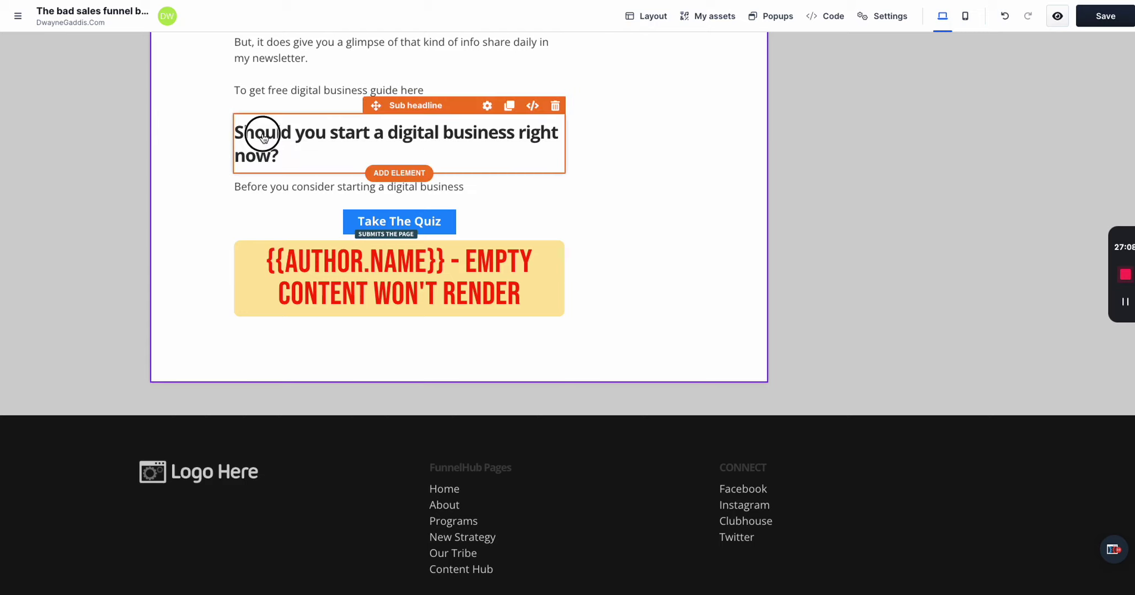
double_click(262, 132)
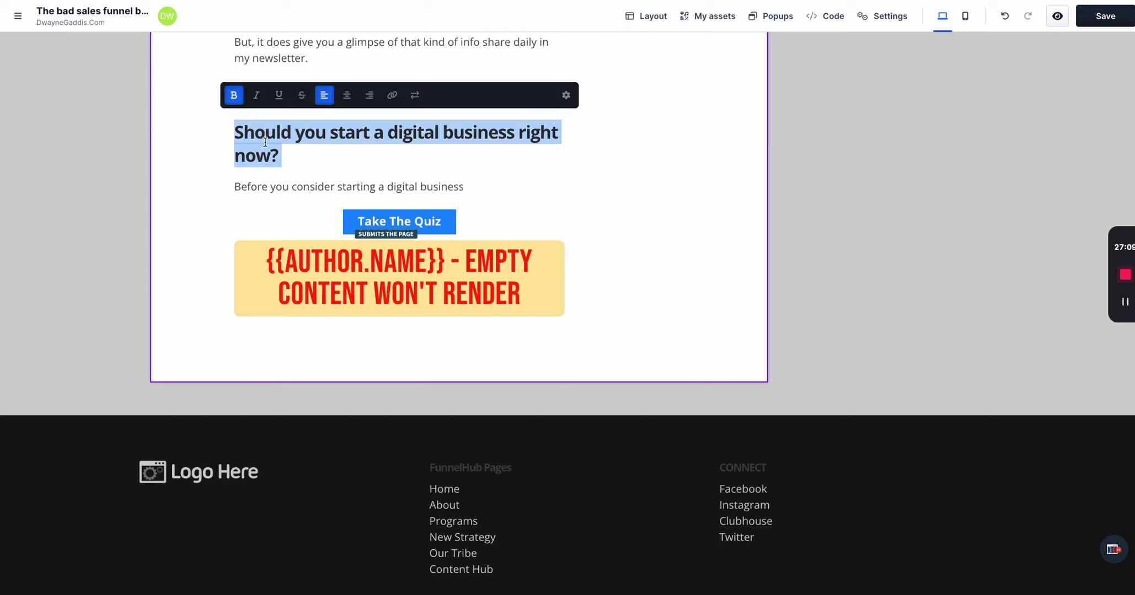
- Retitle the heading to 'Should you launch a funnel right now?'
left_click_drag(330, 132, 278, 155)
type("laiunch")
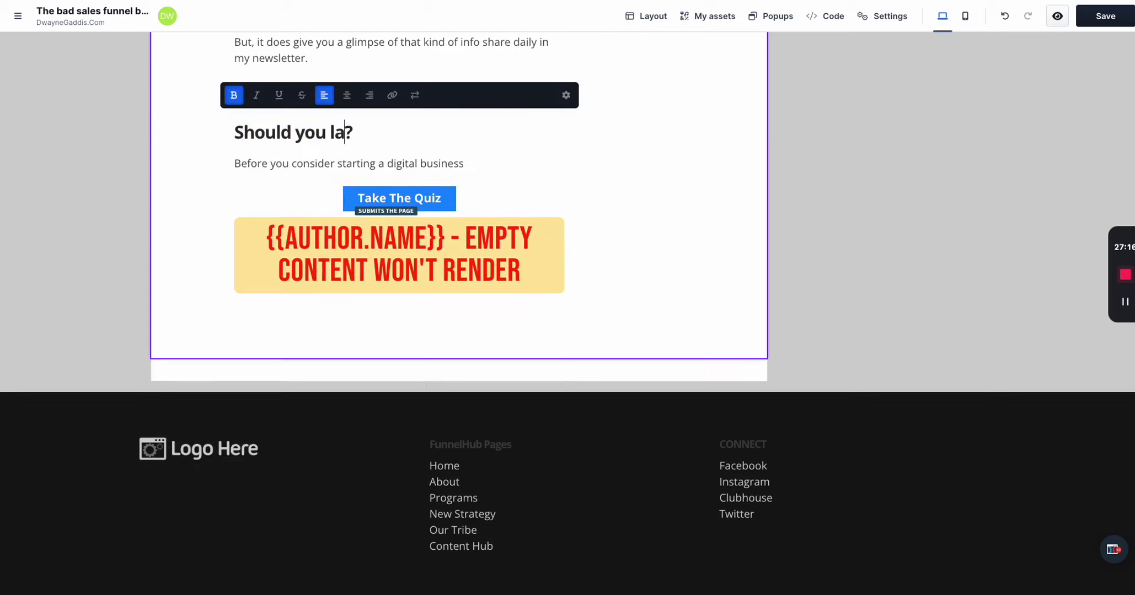
key("BackSpace")
key("BackSpace")
key("BackSpace")
key("BackSpace")
key("BackSpace")
type("unch a fun")
type("nel right now")
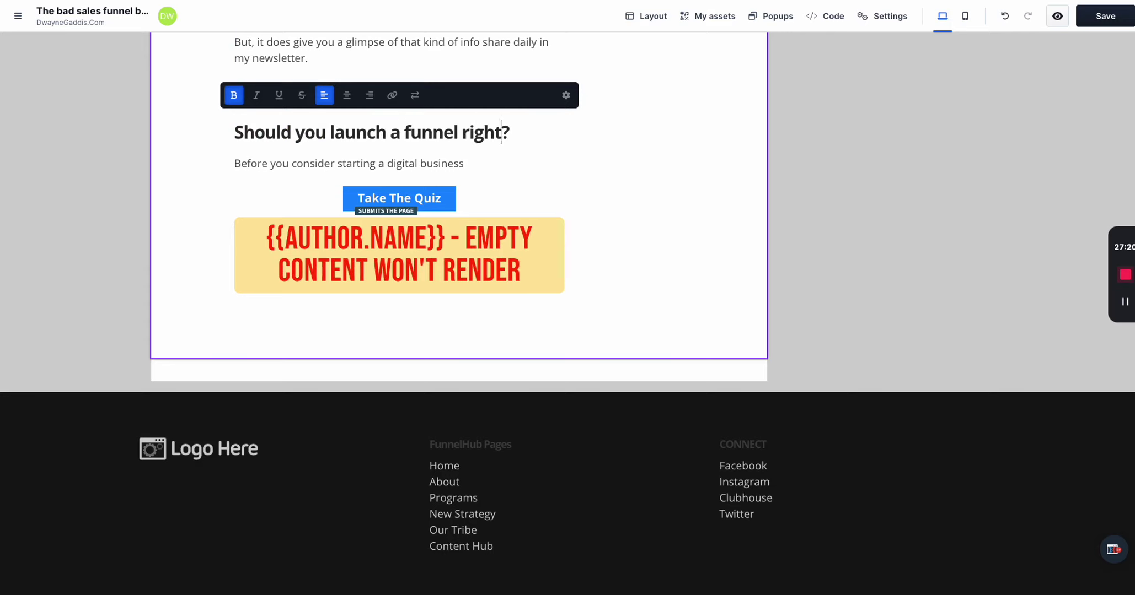
key("ctrl+z")
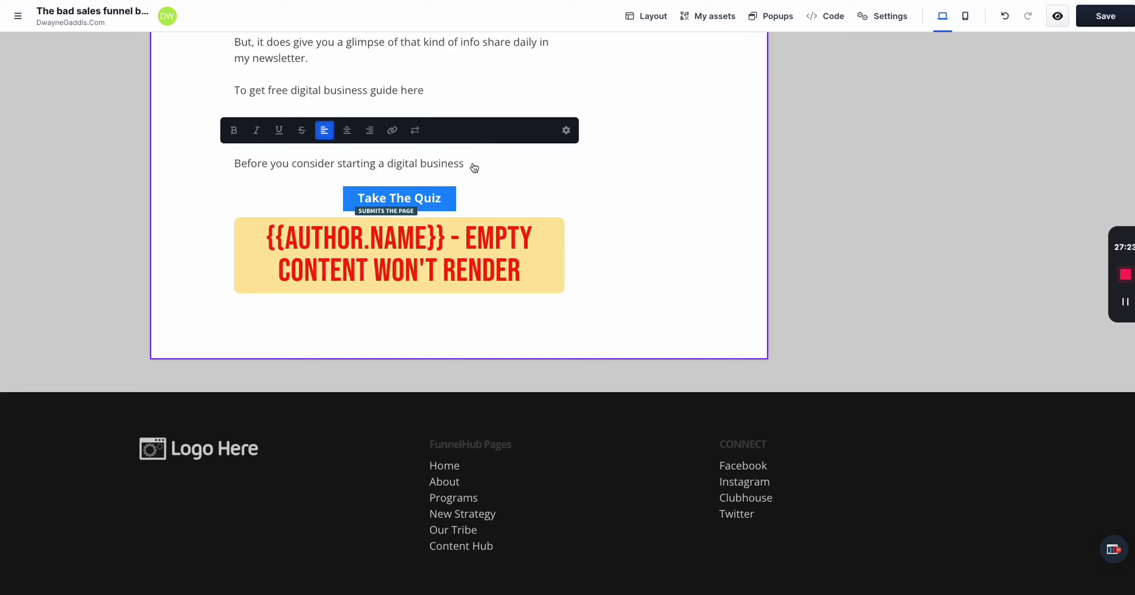
- Rewrite the first paragraph to end 'funnel you'll want to hear this.' and add the 5-critical-questions paragraph
left_click_drag(467, 165, 388, 162)
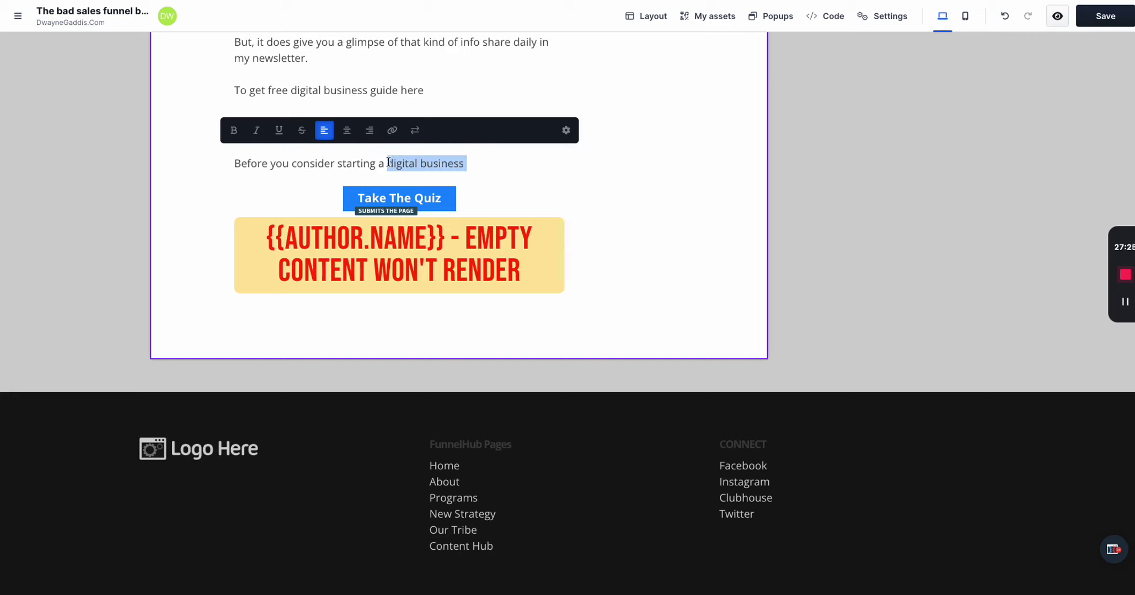
type("funnel")
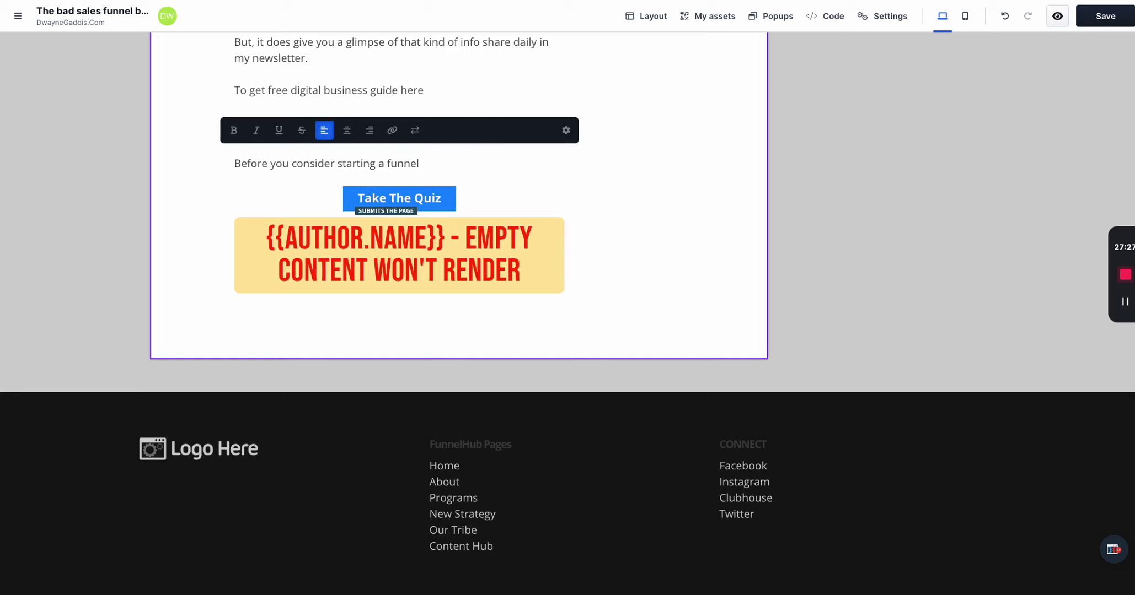
type(" you'll want to hear this.")
key("Return")
key("Return")
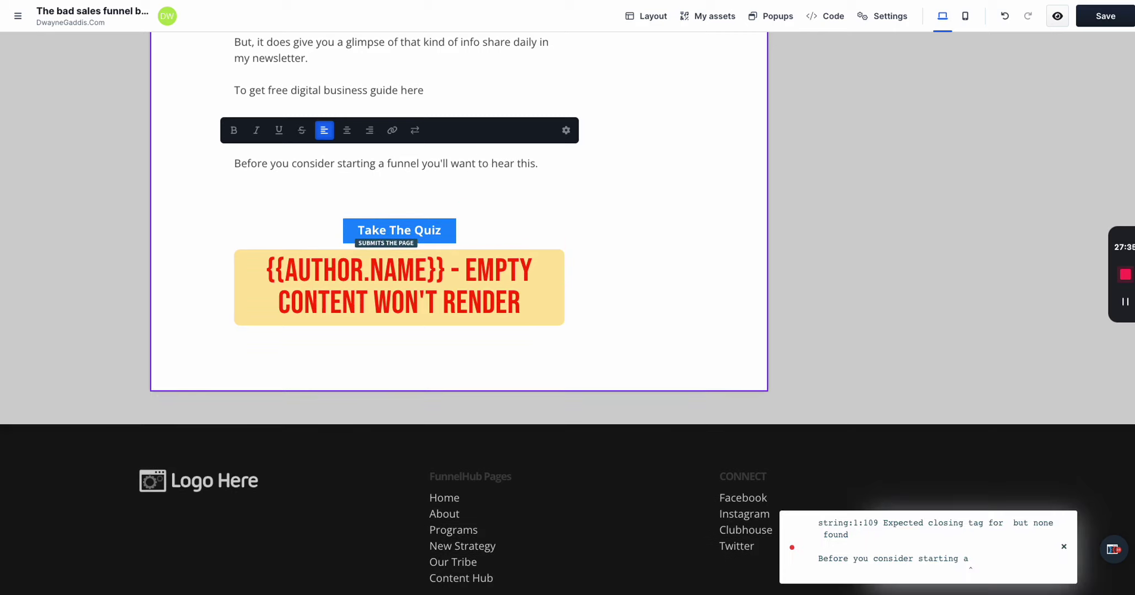
type("I just reve")
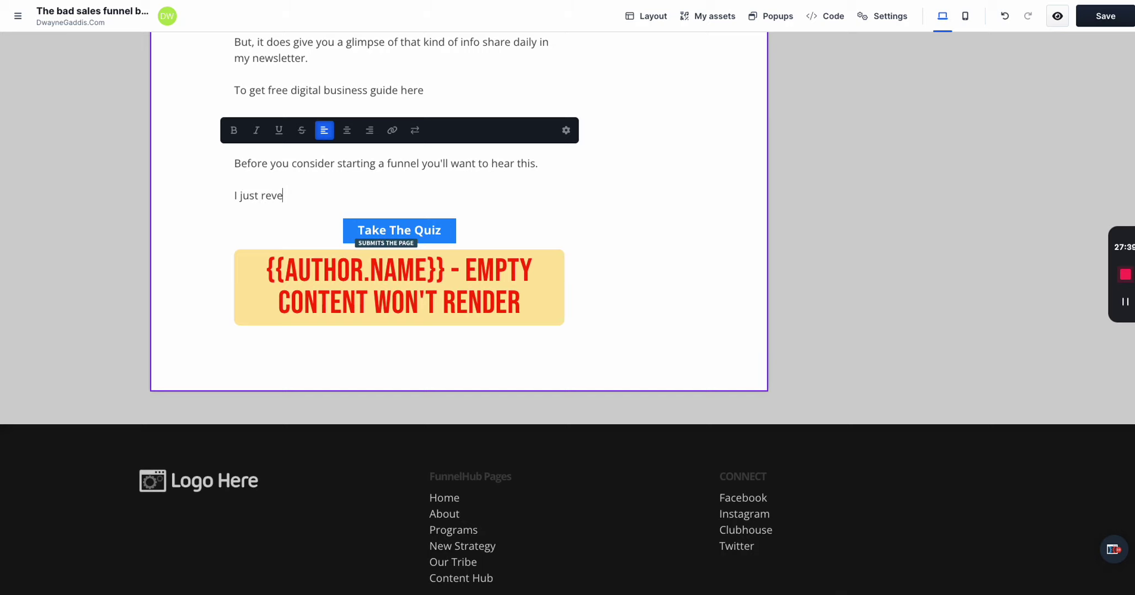
type("aled wh")
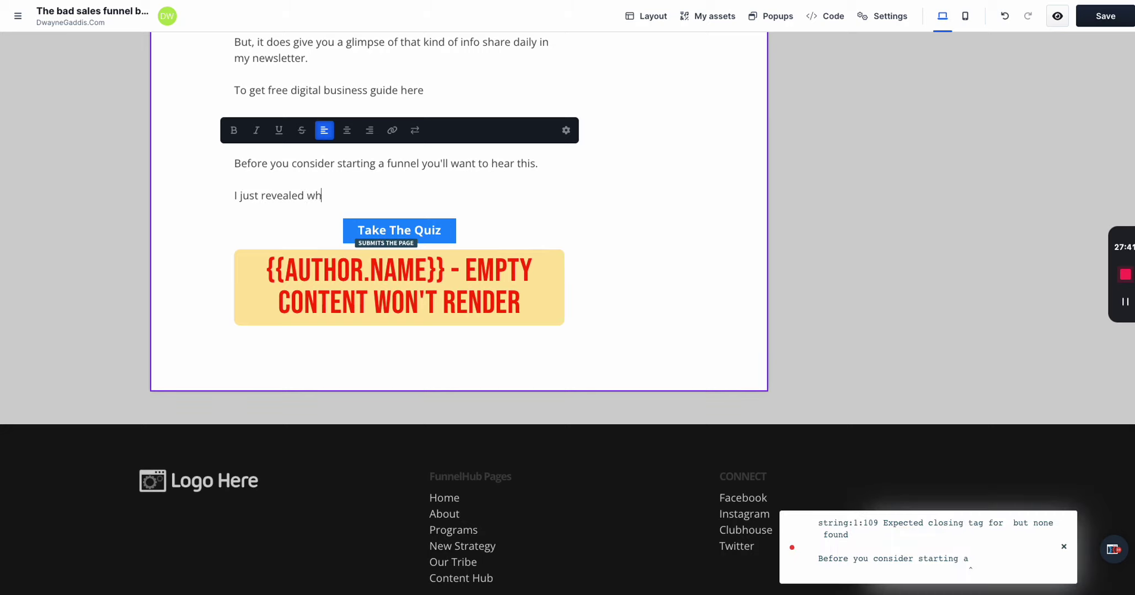
type("at I believe to be the 5 mos")
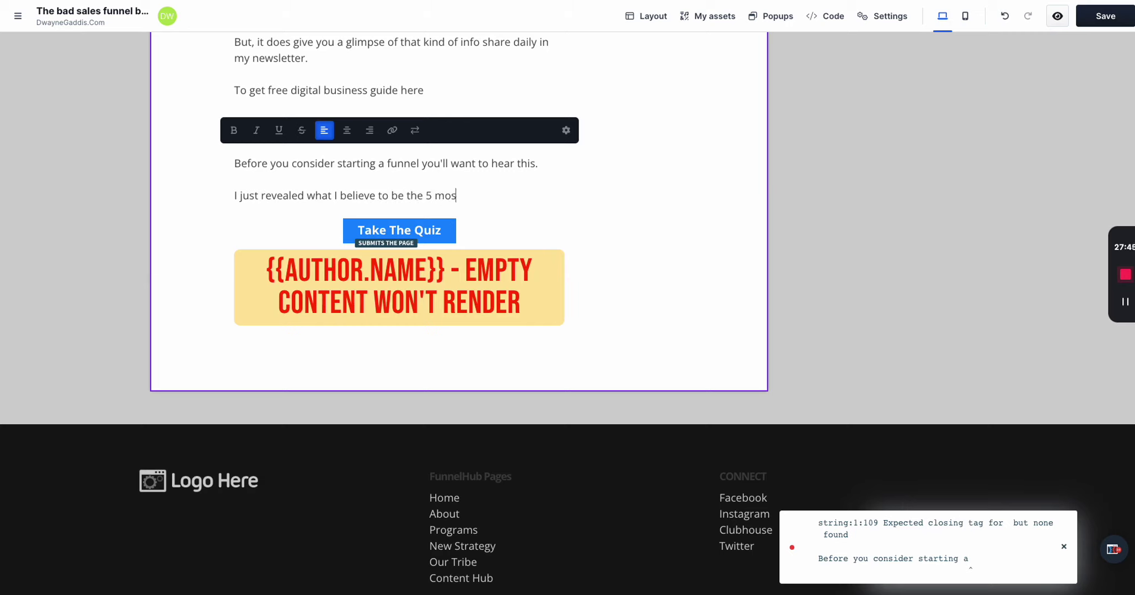
type("t critical questions that a")
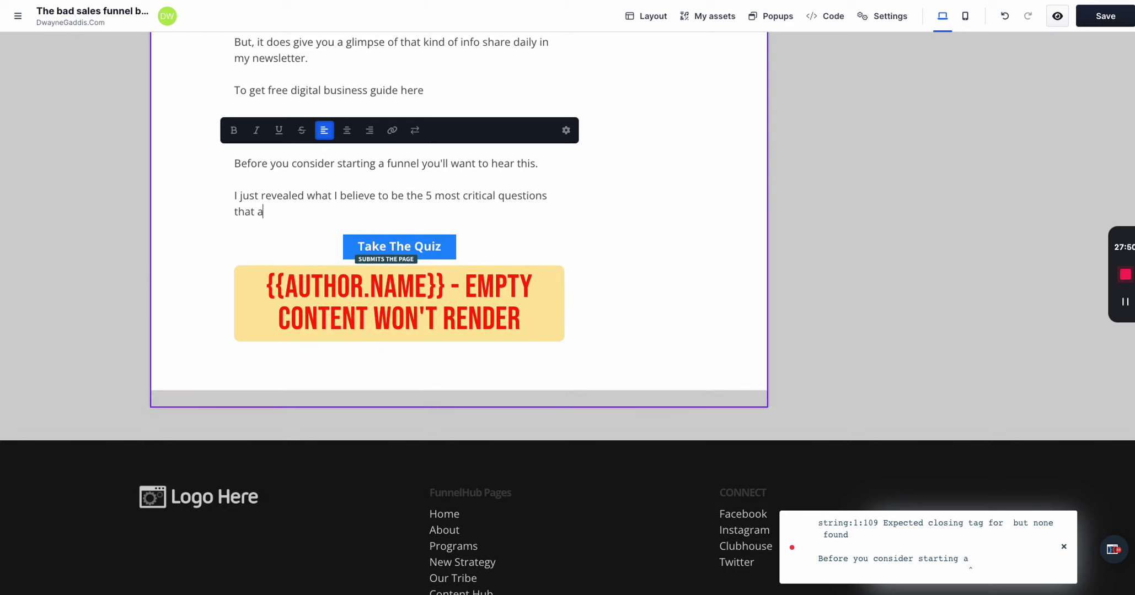
type(" digital e")
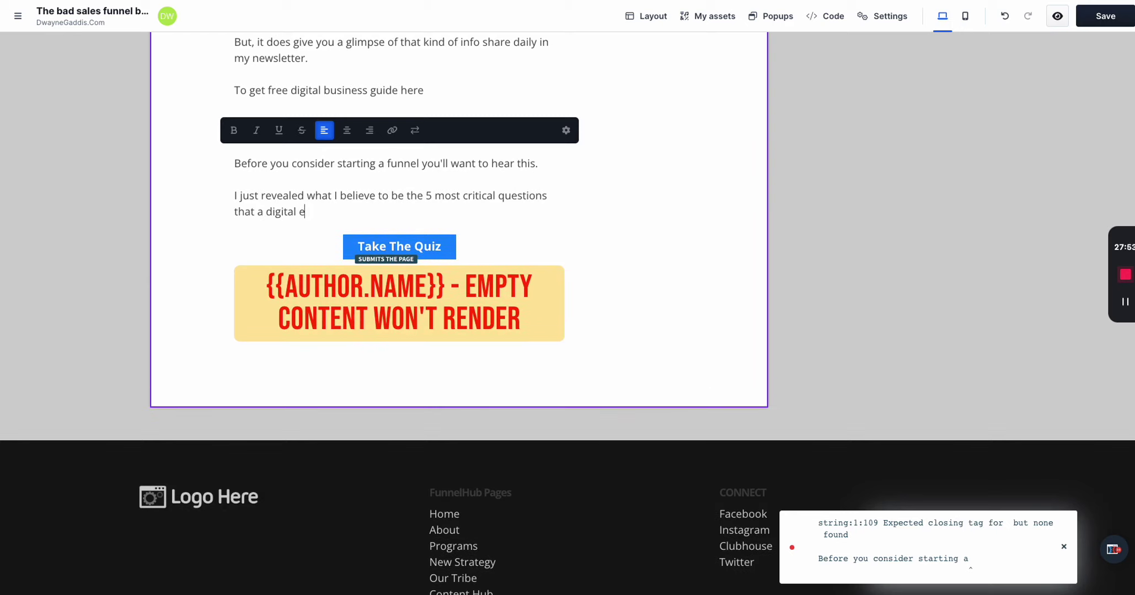
type("ntreprenuer")
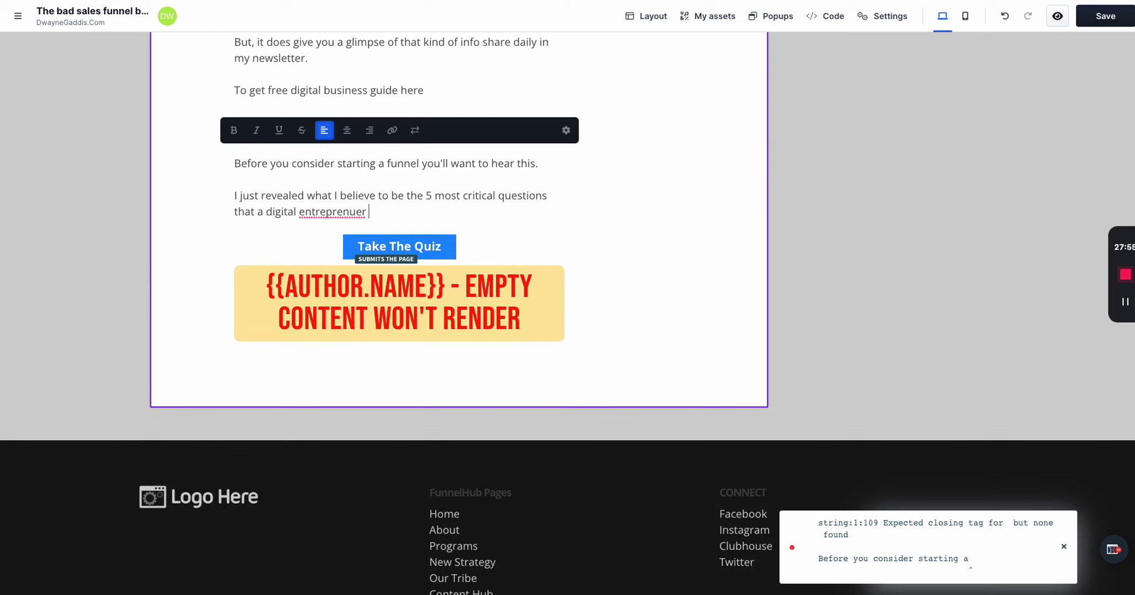
right_click(344, 214)
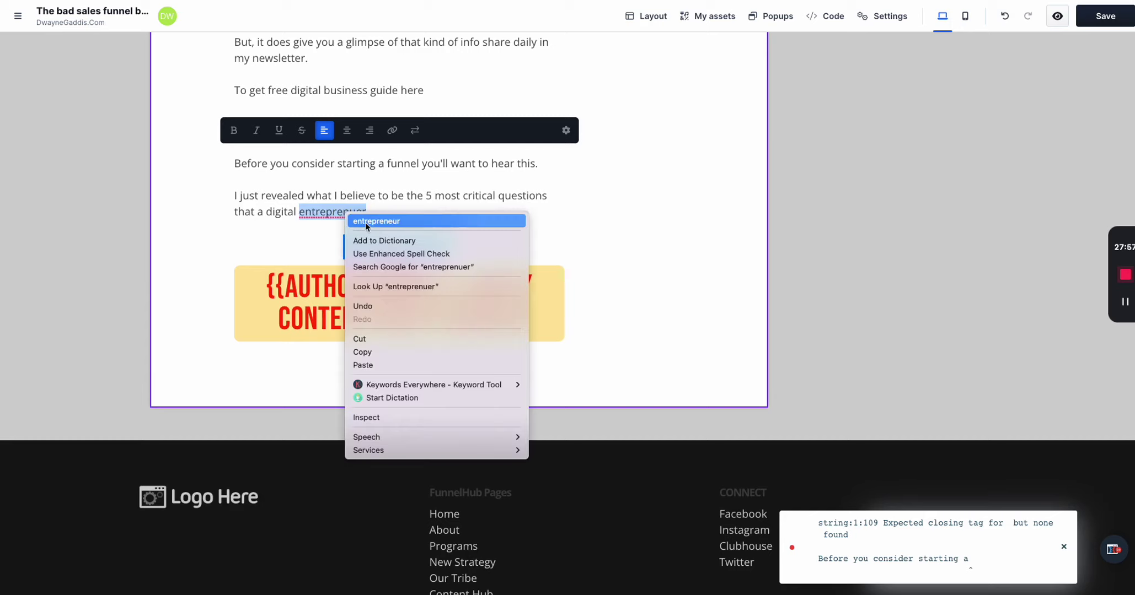
left_click(370, 222)
type("should ans")
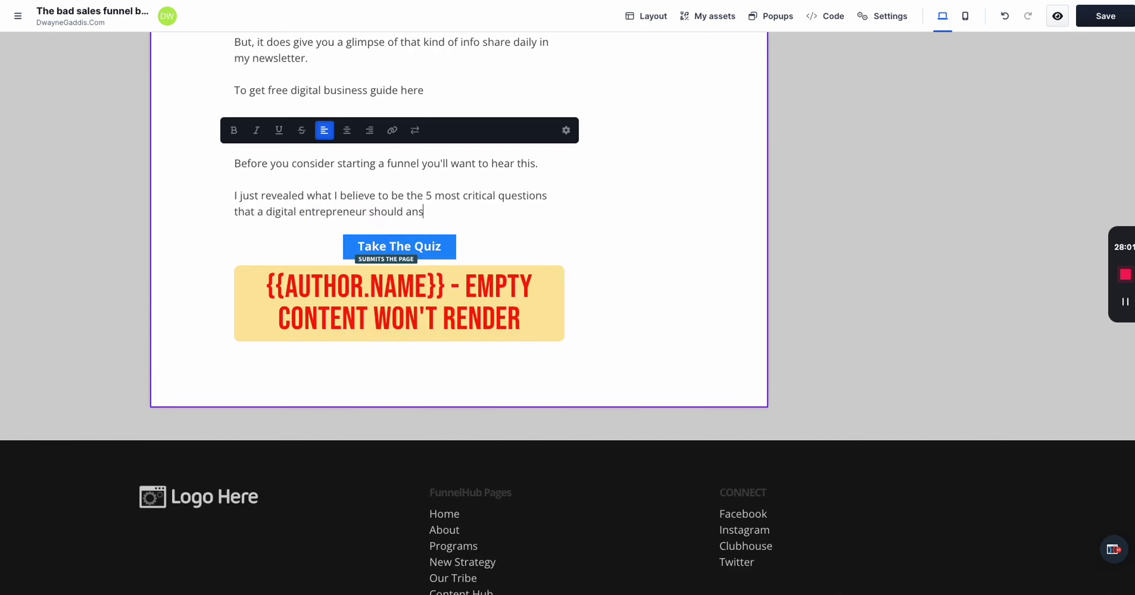
type("werbefore th")
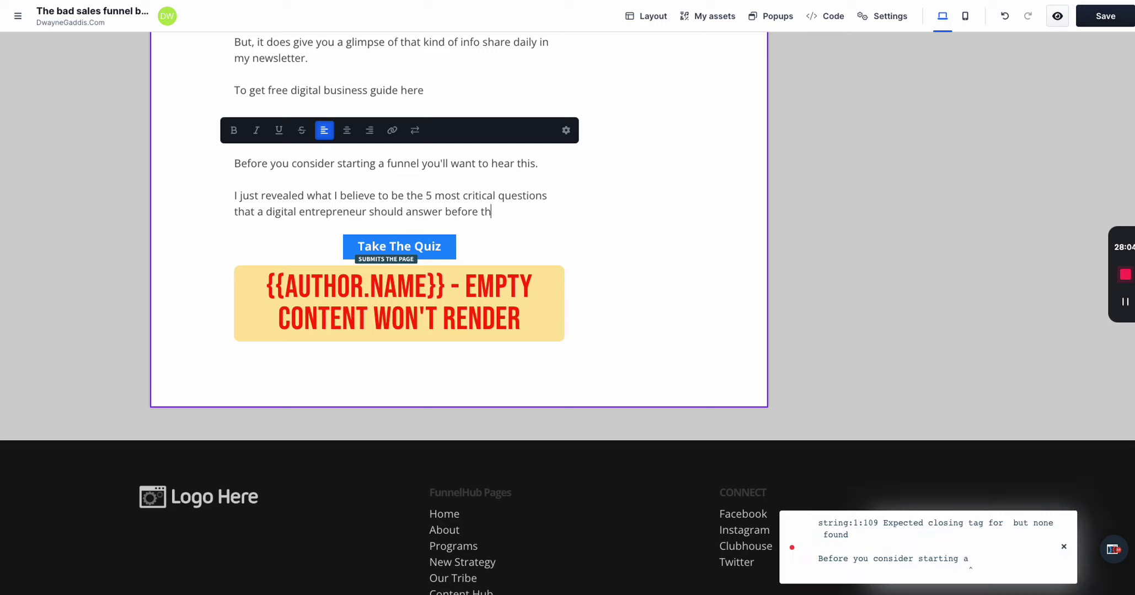
type("ey start the grueling proc")
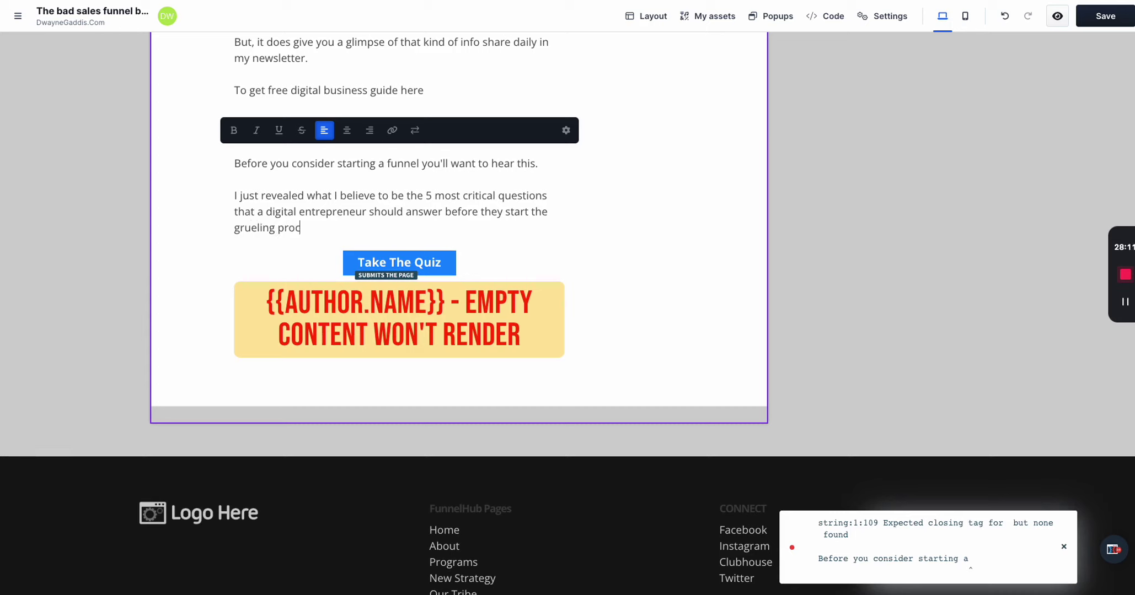
type("ess of building a fun")
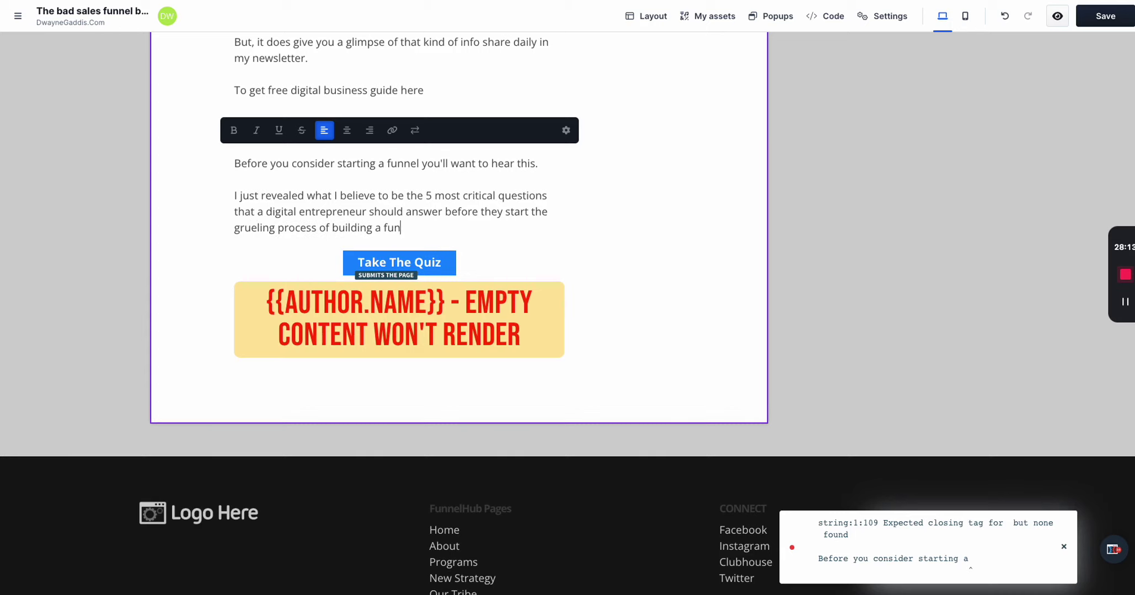
type("nel. right")
key("BackSpace")
key("BackSpace")
key("BackSpace")
key("BackSpace")
key("BackSpace")
key("BackSpace")
key("BackSpace")
type(".")
- Add a paragraph: 'To see what those 5 questions are and answer them for yourself…' pointing to the worksheet button
key("Return")
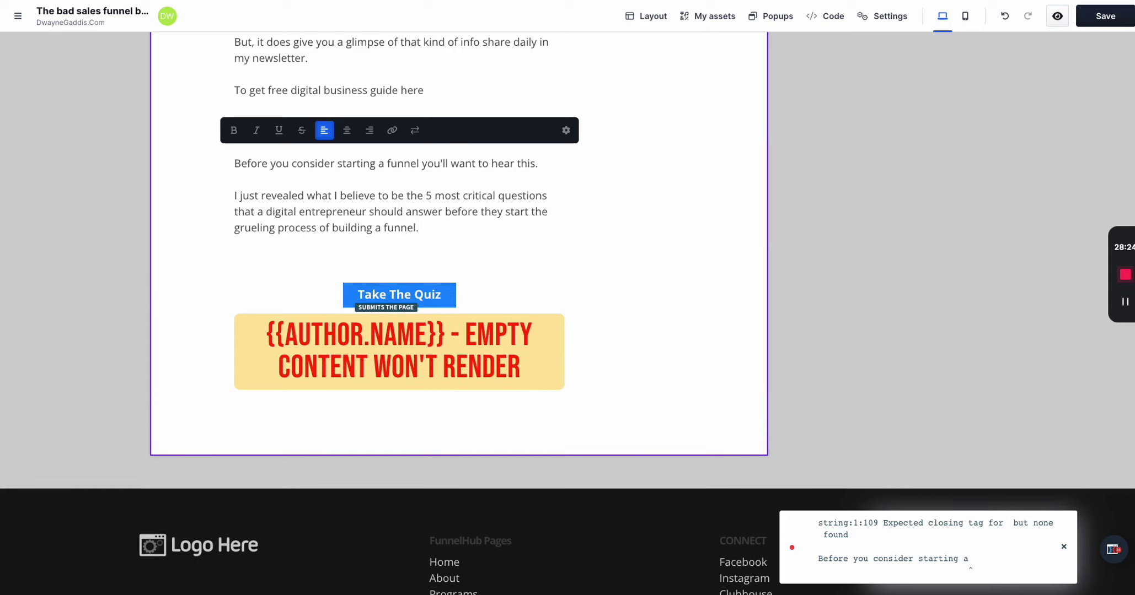
type("To get")
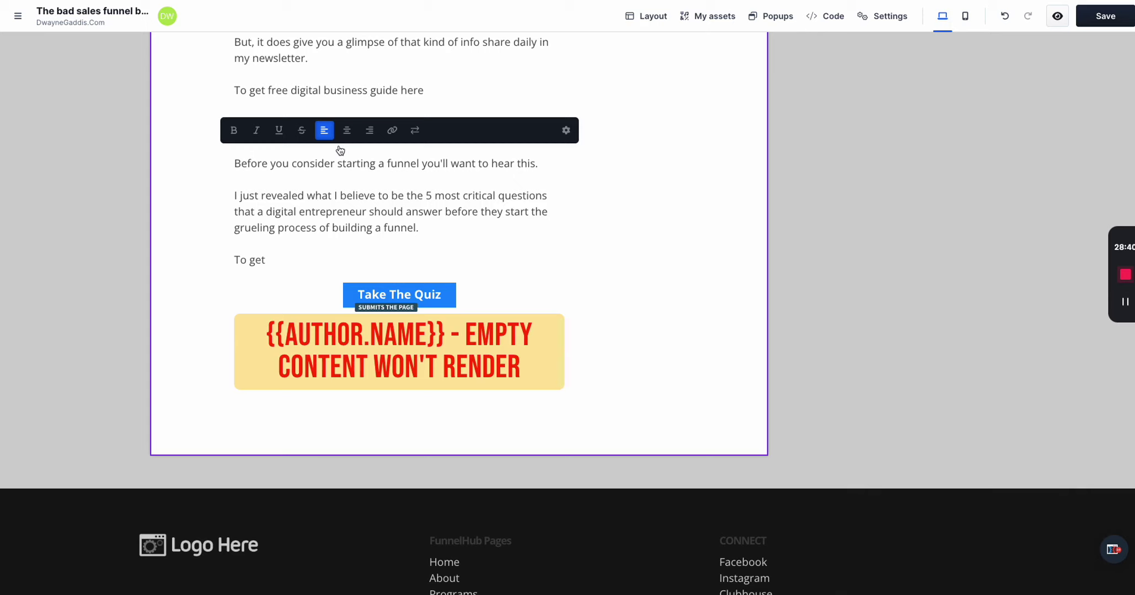
key("BackSpace")
key("BackSpace")
key("BackSpace")
type("see what those 5 questions")
key("BackSpace")
key("BackSpace")
key("BackSpace")
key("BackSpace")
type("ions ")
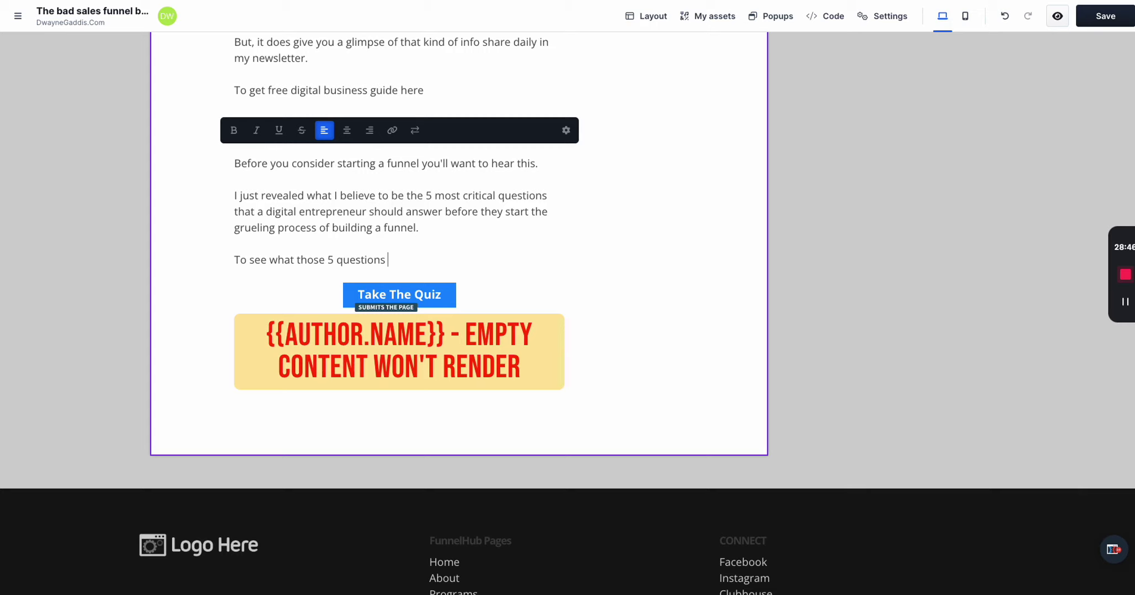
type("are and answer them for yourself. ")
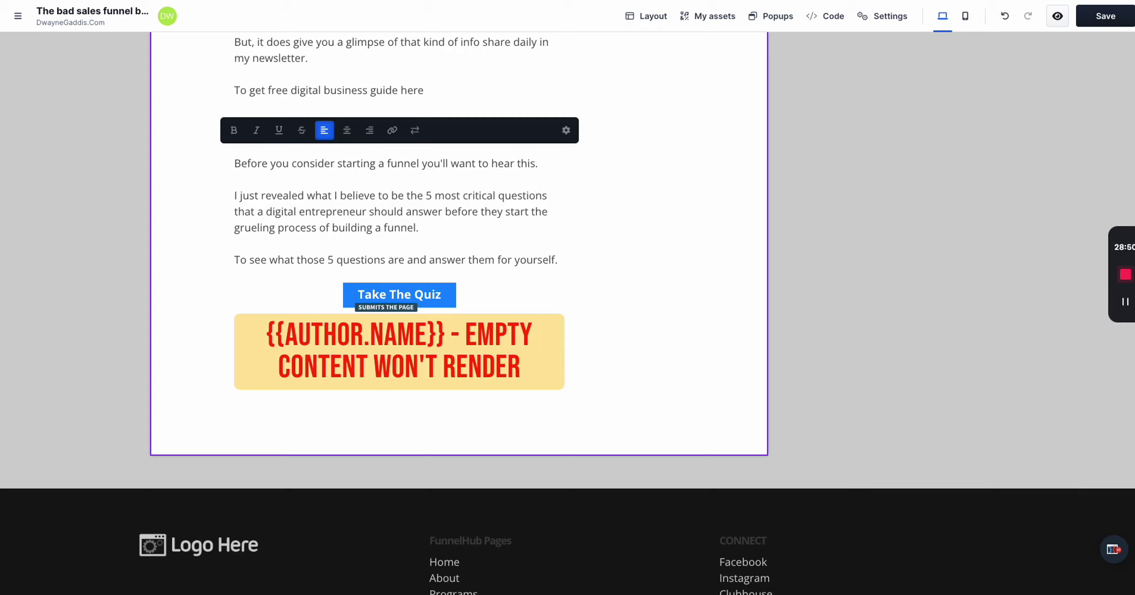
type("Click the button below to get the wo")
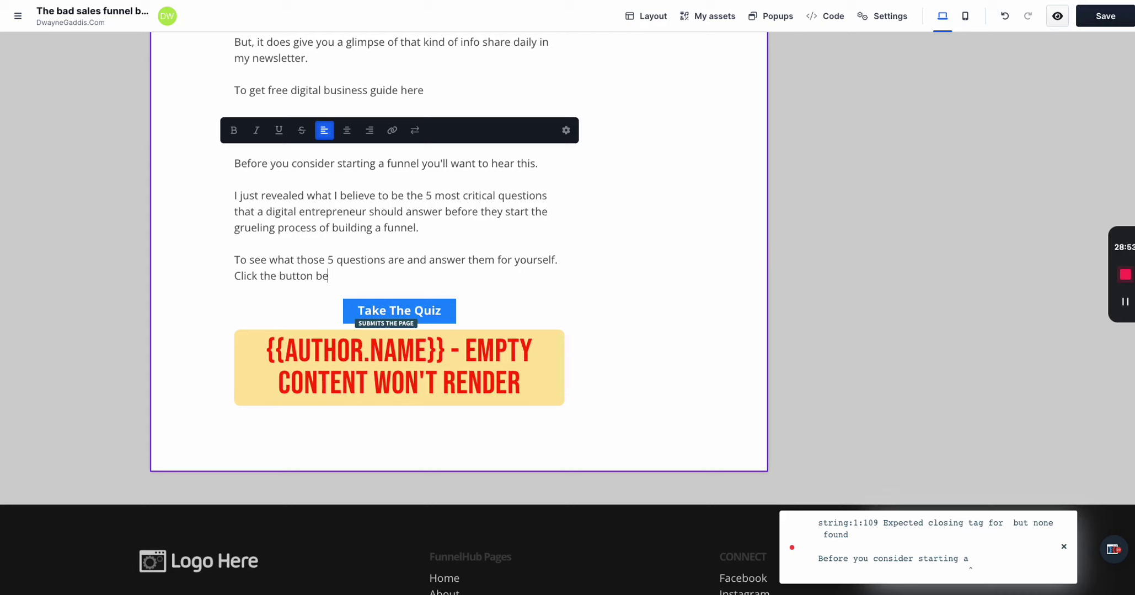
type("rksheet for free.")
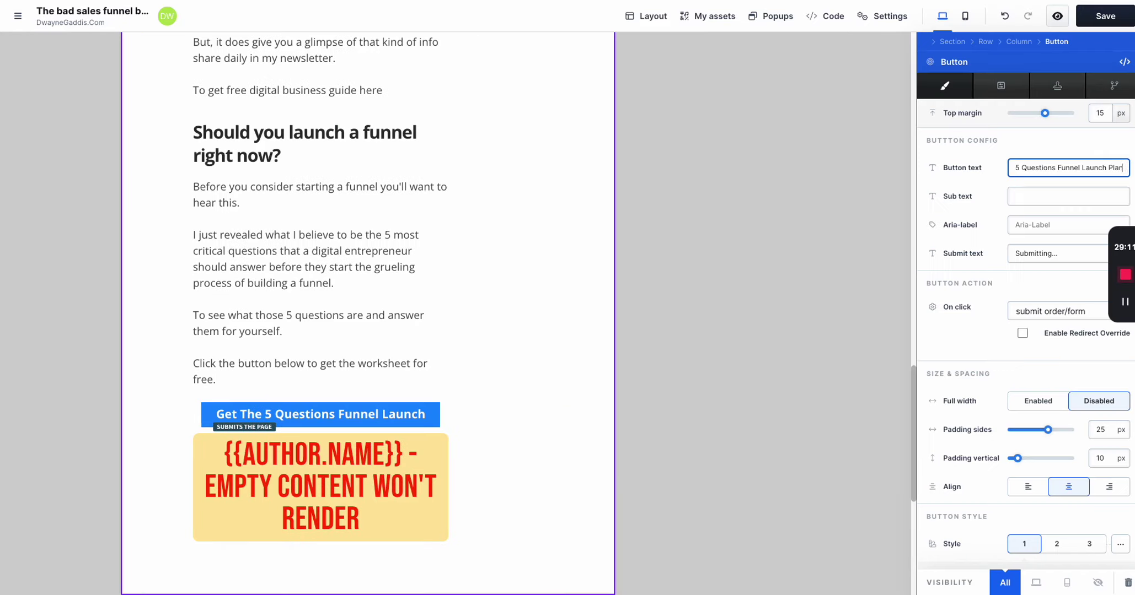
- Close the button settings, save the post, and return to the top of the page
left_click(483, 291)
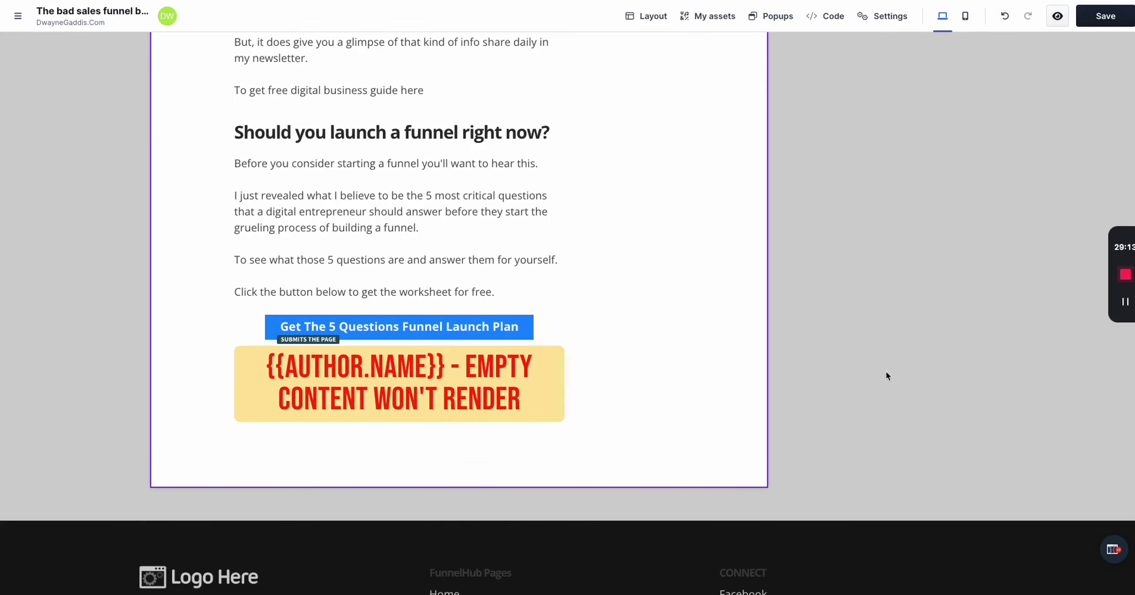
scroll(910, 380, "down", 3)
scroll(942, 385, "up", 8)
left_click(1122, 20)
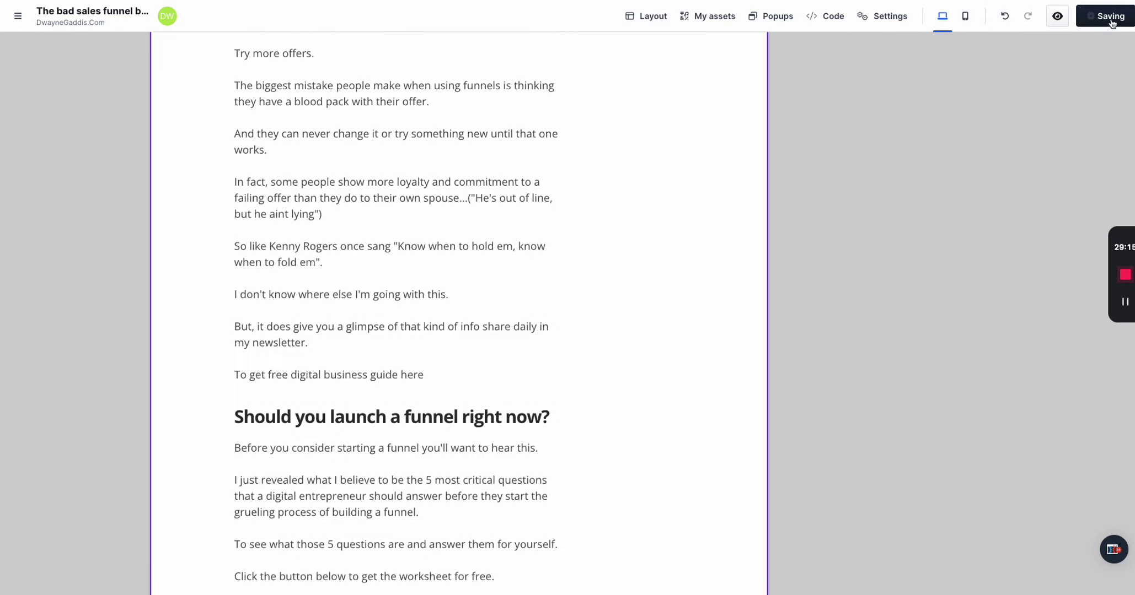
scroll(514, 477, "up", 7)
scroll(585, 457, "up", 3)
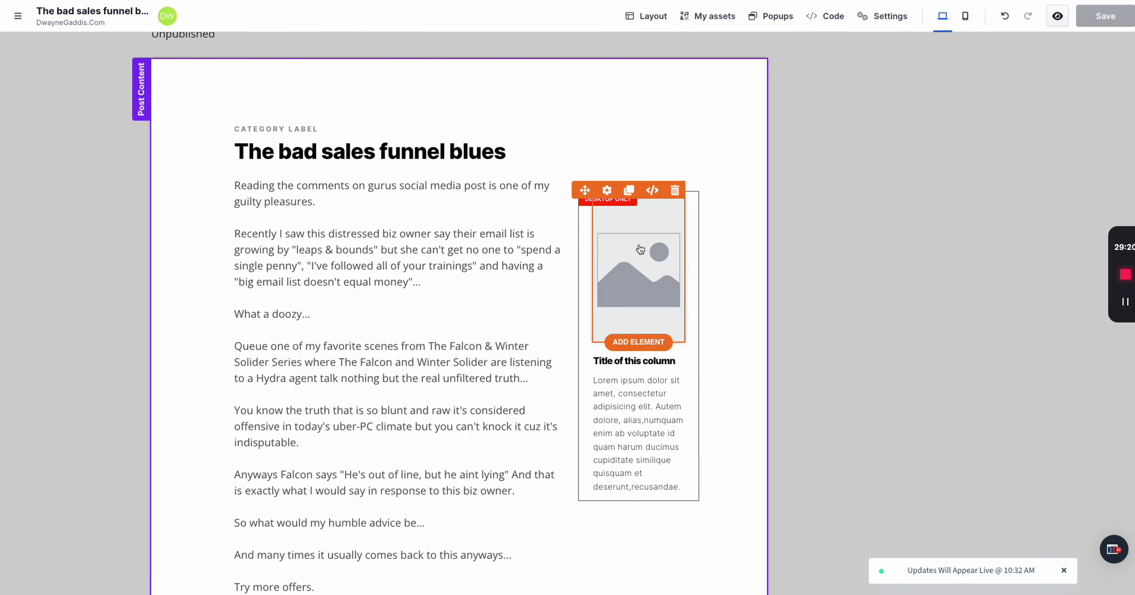
- Replace the sidebar card's placeholder image with the grey-shirted man's photo from the gallery
left_click(640, 249)
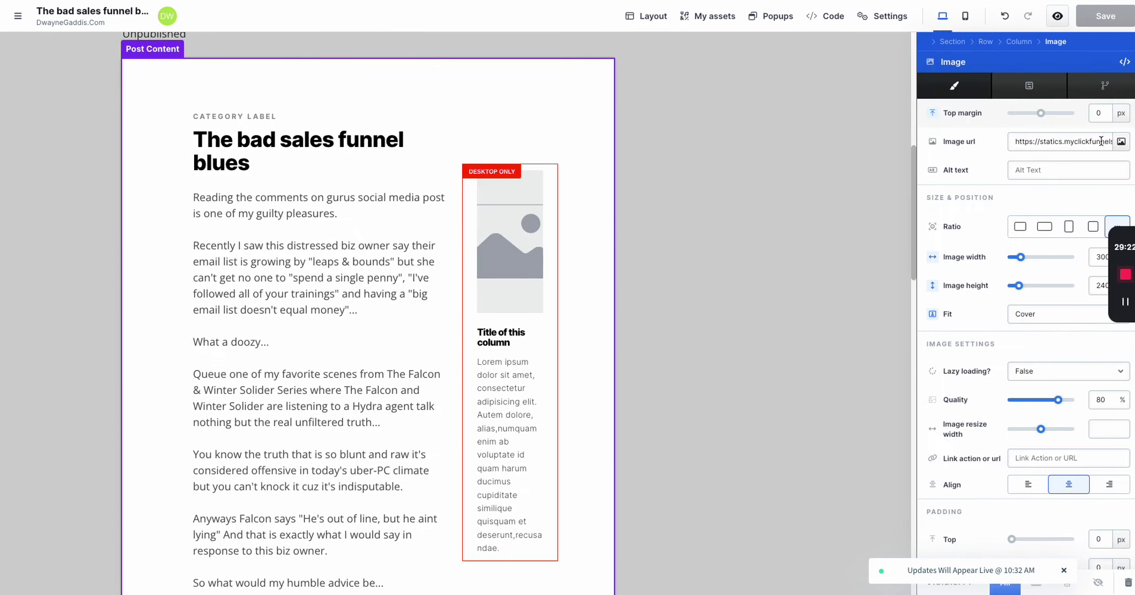
left_click(1121, 141)
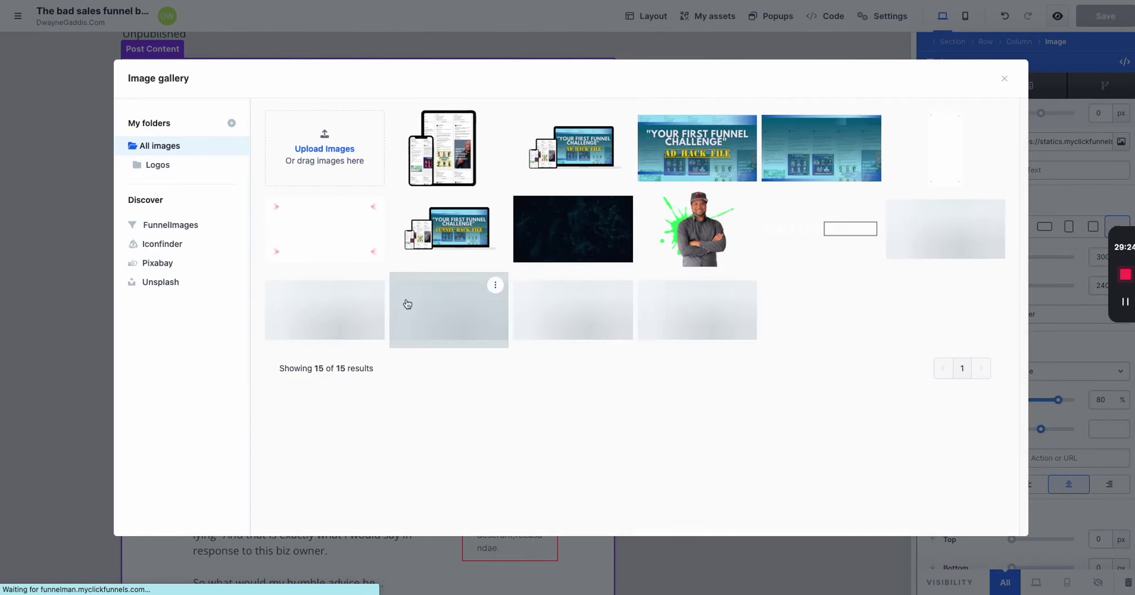
left_click(548, 304)
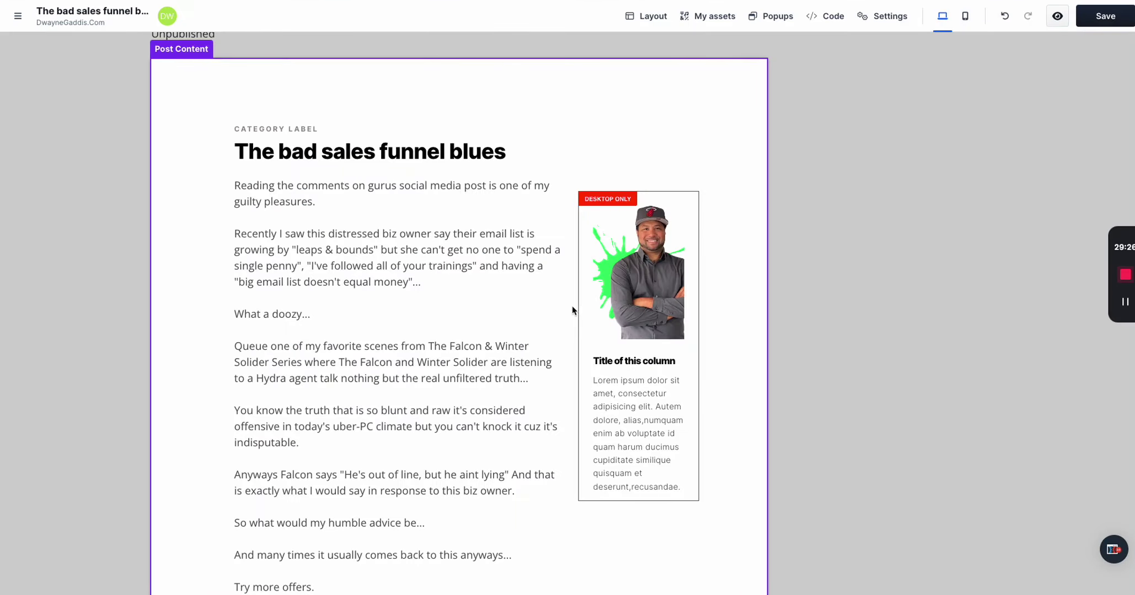
left_click(482, 351)
left_click(599, 362)
left_click(600, 362)
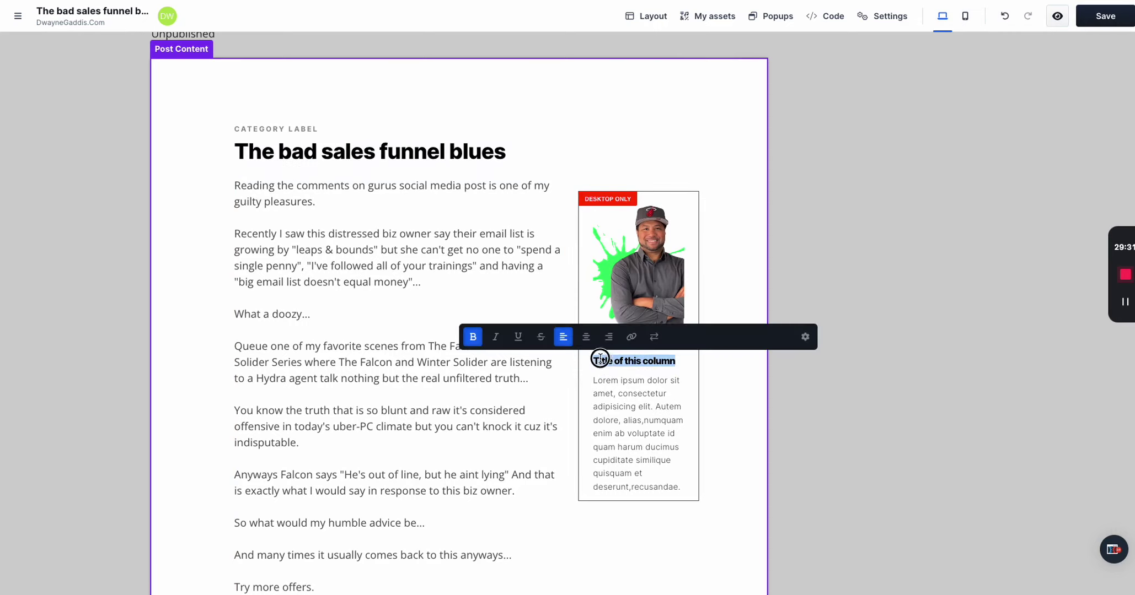
triple_click(600, 362)
type("DWayne K")
key("BackSpace")
key("BackSpace")
key("BackSpace")
key("BackSpace")
key("BackSpace")
key("BackSpace")
key("BackSpace")
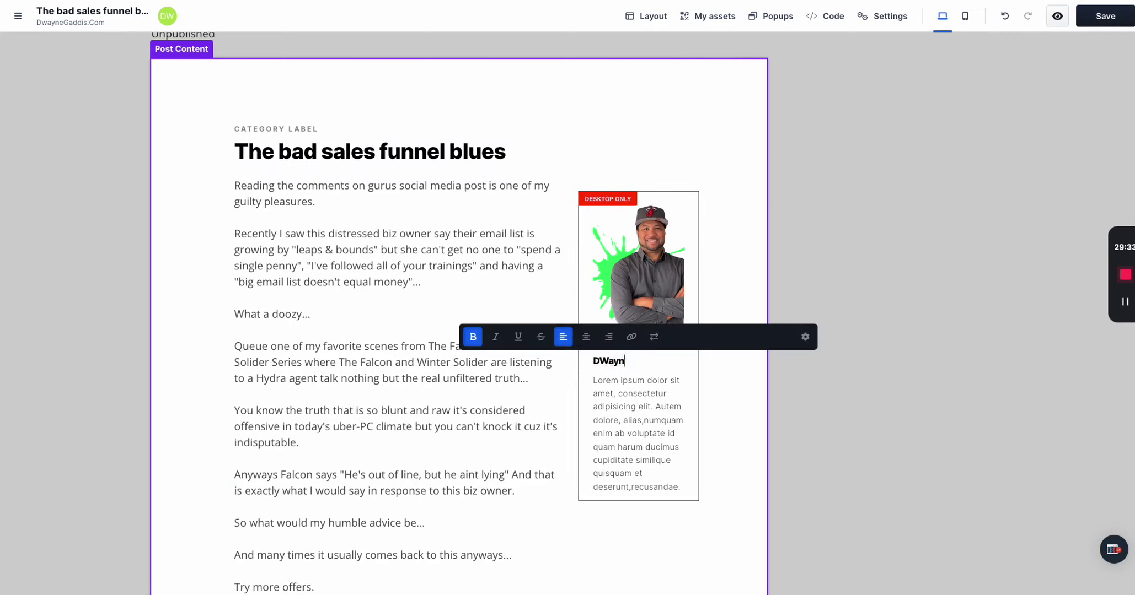
type("g Hustla")
triple_click(628, 413)
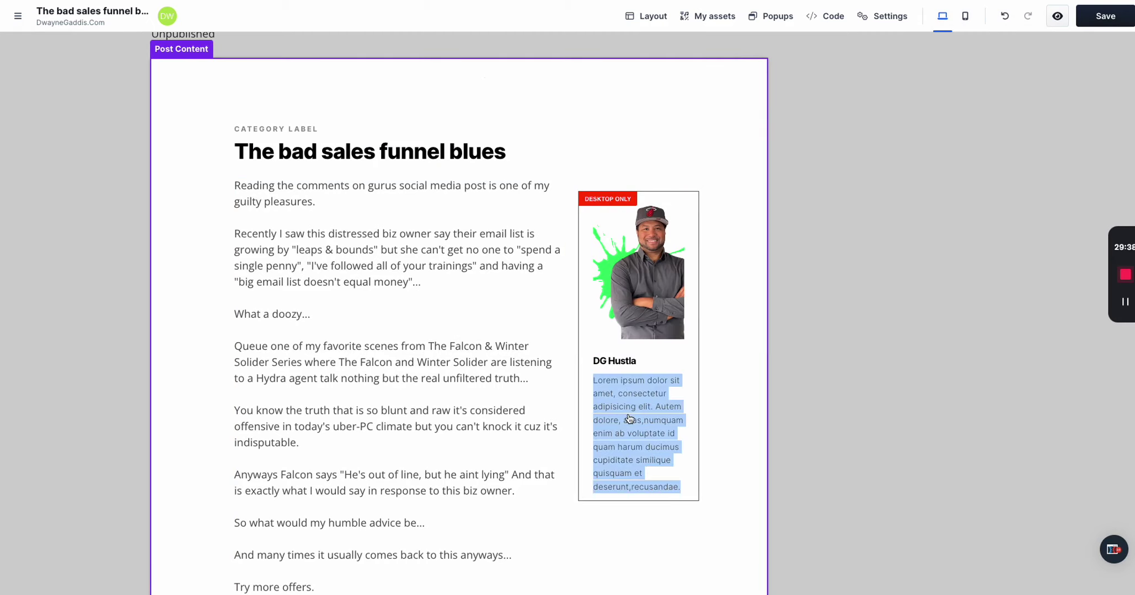
double_click(599, 361)
triple_click(599, 362)
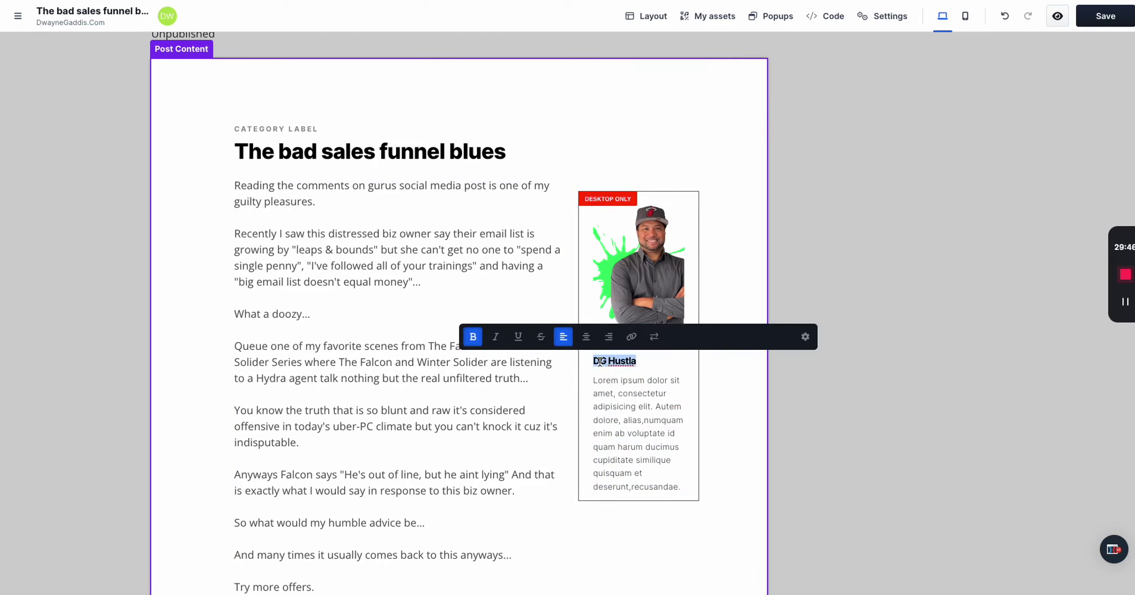
type("Dwayne K. Gaddis II")
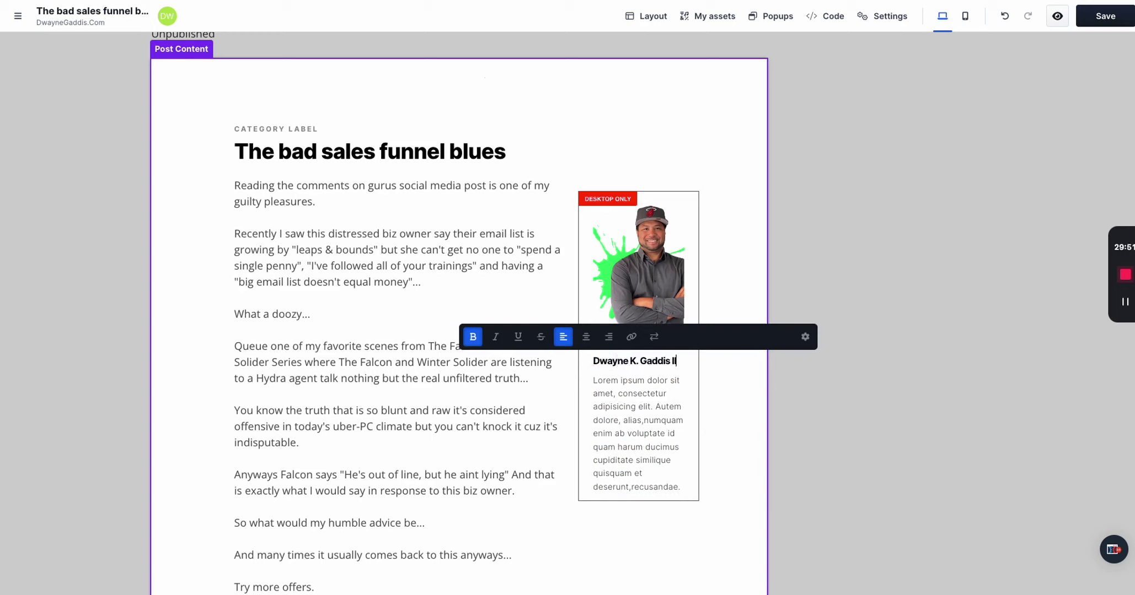
- Add the nickname lines 'AKA', 'Funnel Man', 'AKA', 'DG Hustla' under the author's name
key("Return")
type("AKA")
key("Return")
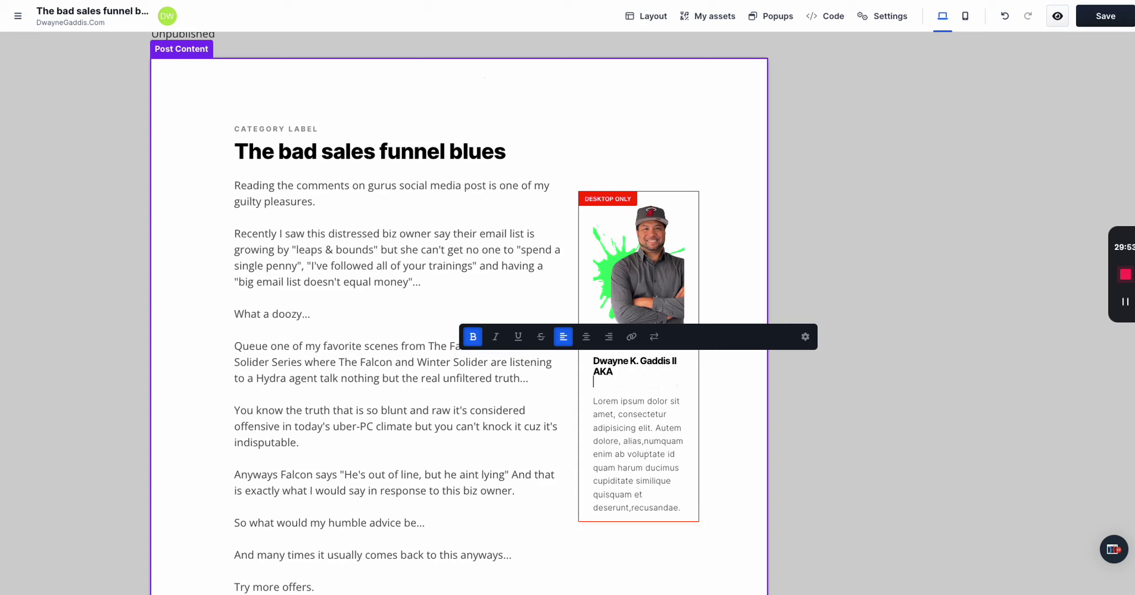
type("Funnel Man")
key("Return")
type("AKA")
key("Return")
type("DG h")
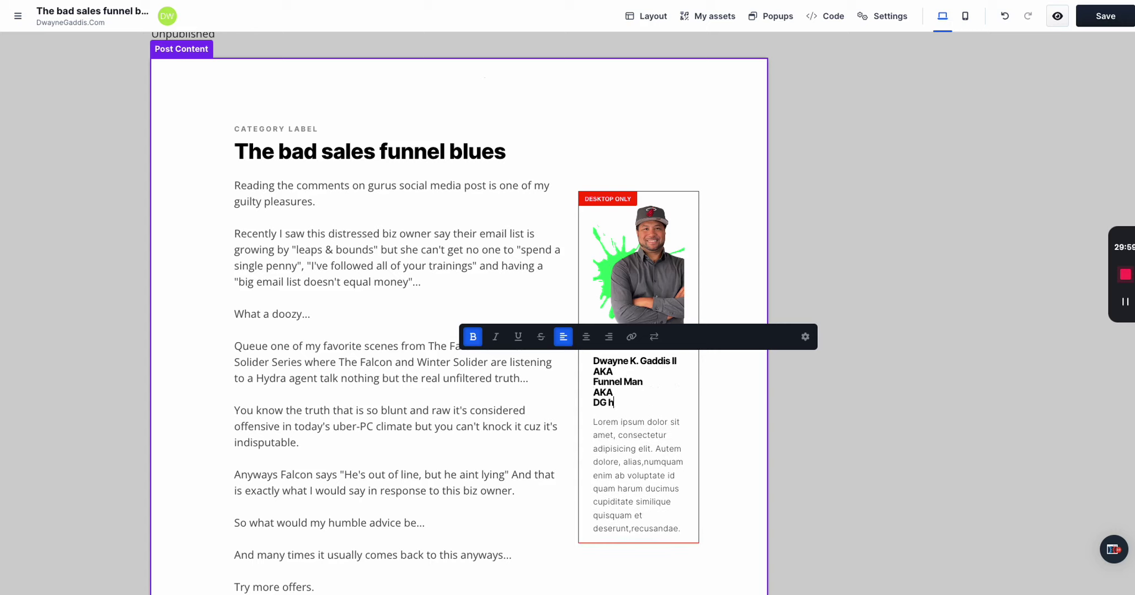
key("BackSpace")
type("Hustla")
- Replace the Lorem ipsum paragraph with the bio about the interwebz' most notorious suburban dad
left_click(660, 449)
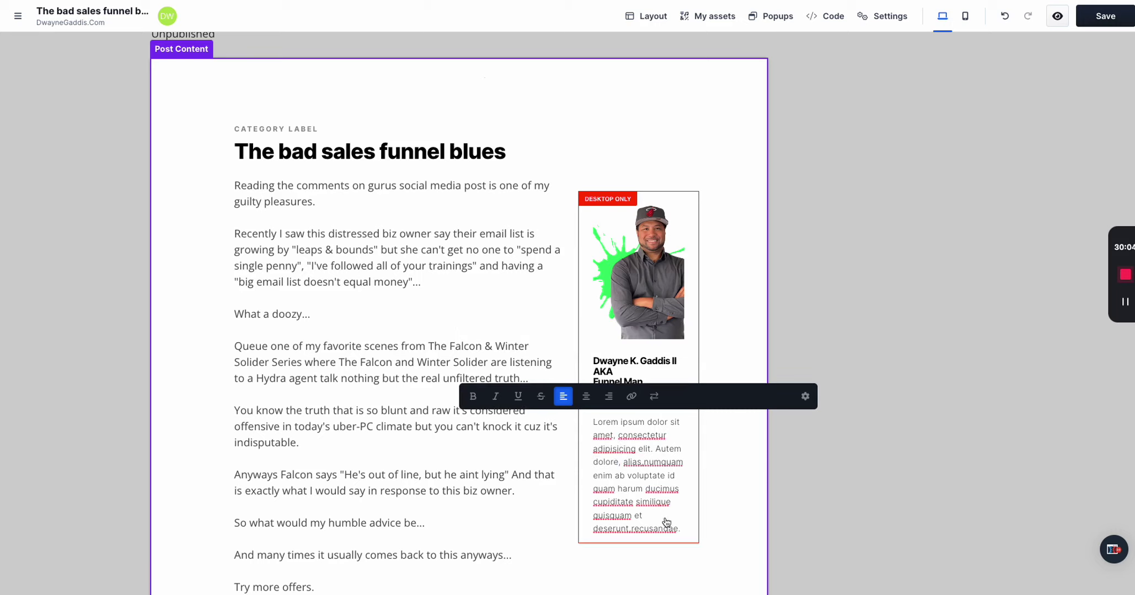
key("ctrl+a")
type("The int")
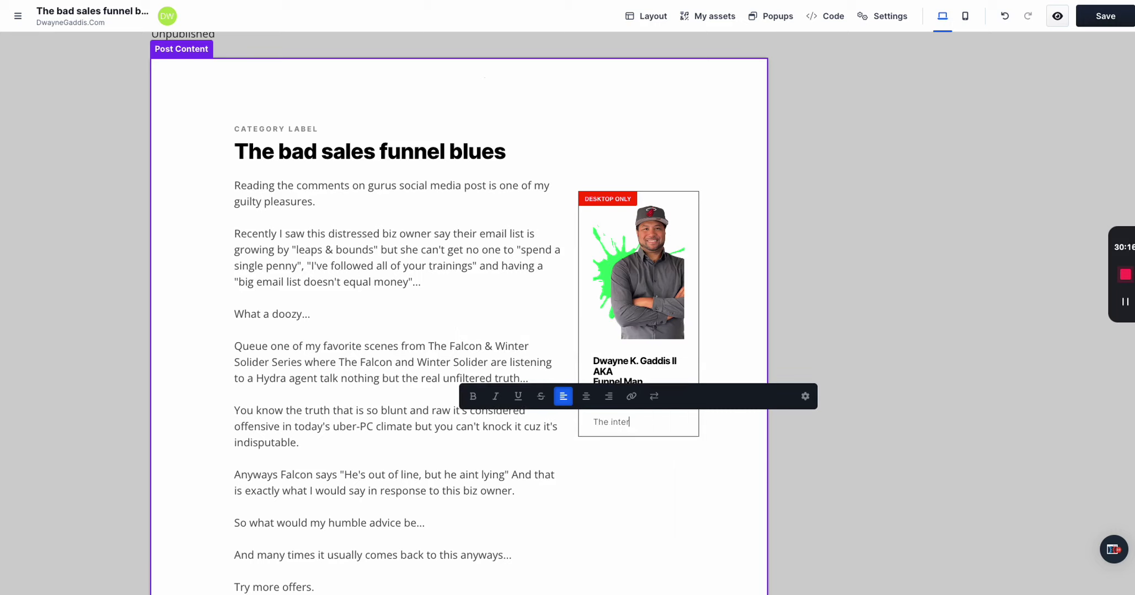
type("erwebz most notorious suburna")
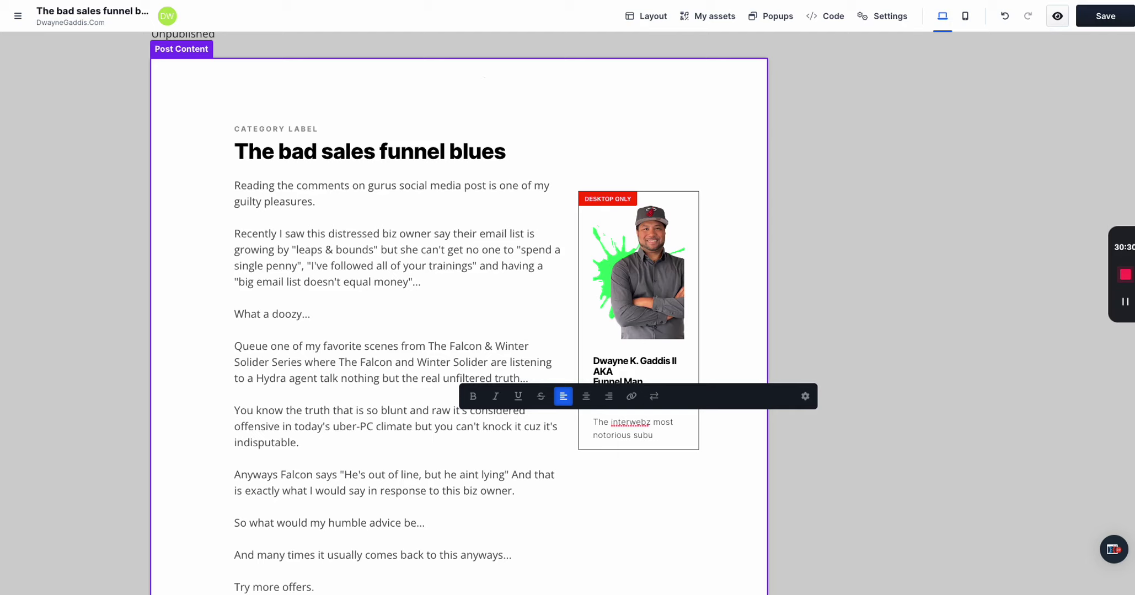
type("rban dad")
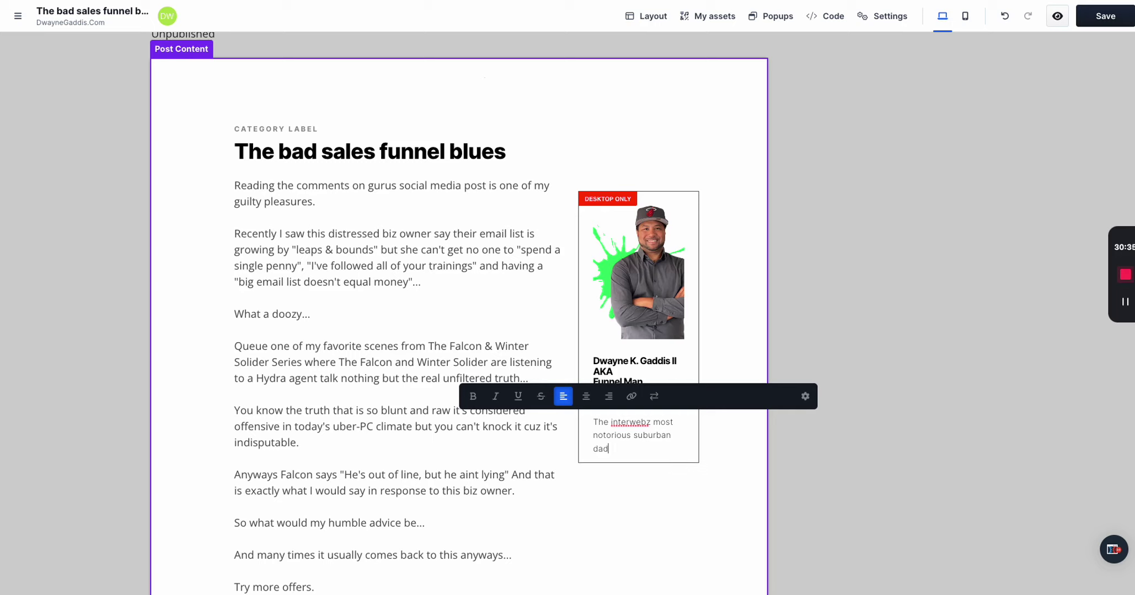
type(" is back to his usuall")
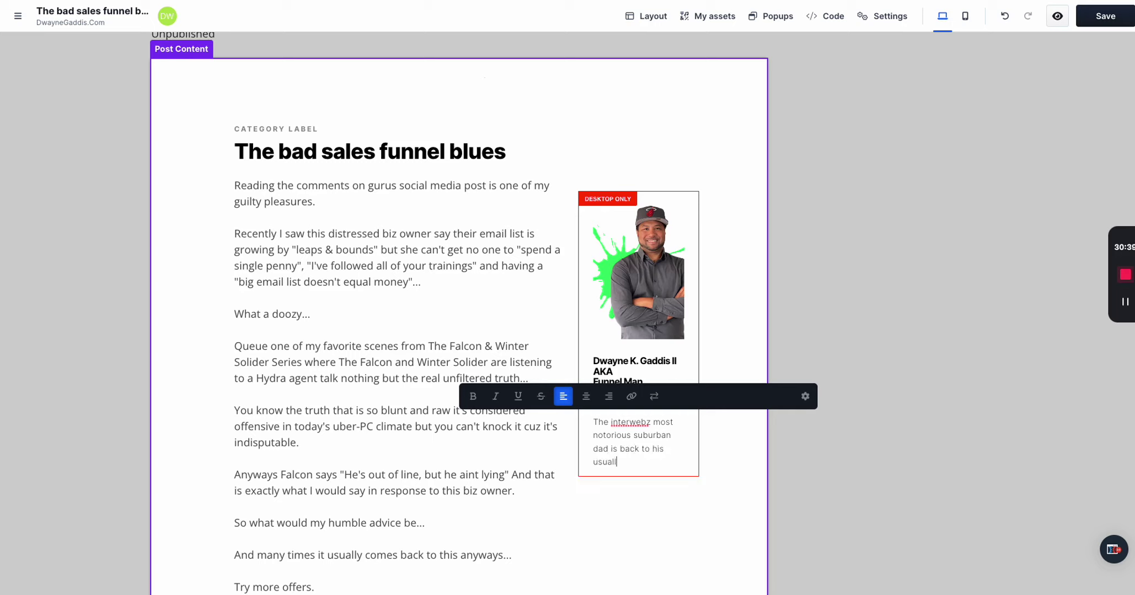
type("y antics brining nothing but the raw, real un")
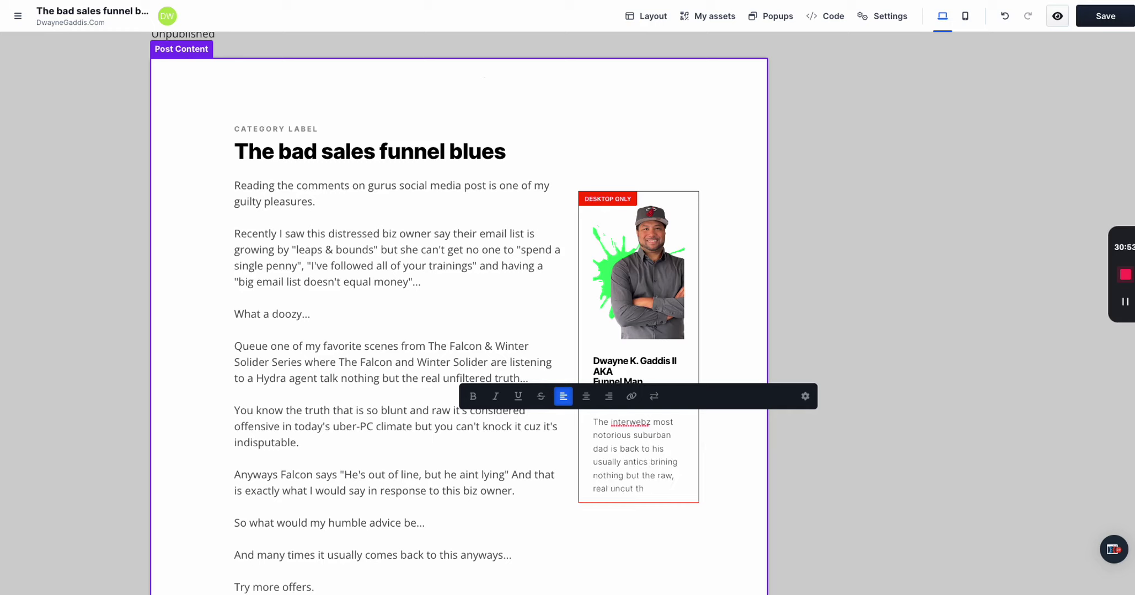
type("cut truth on the digital")
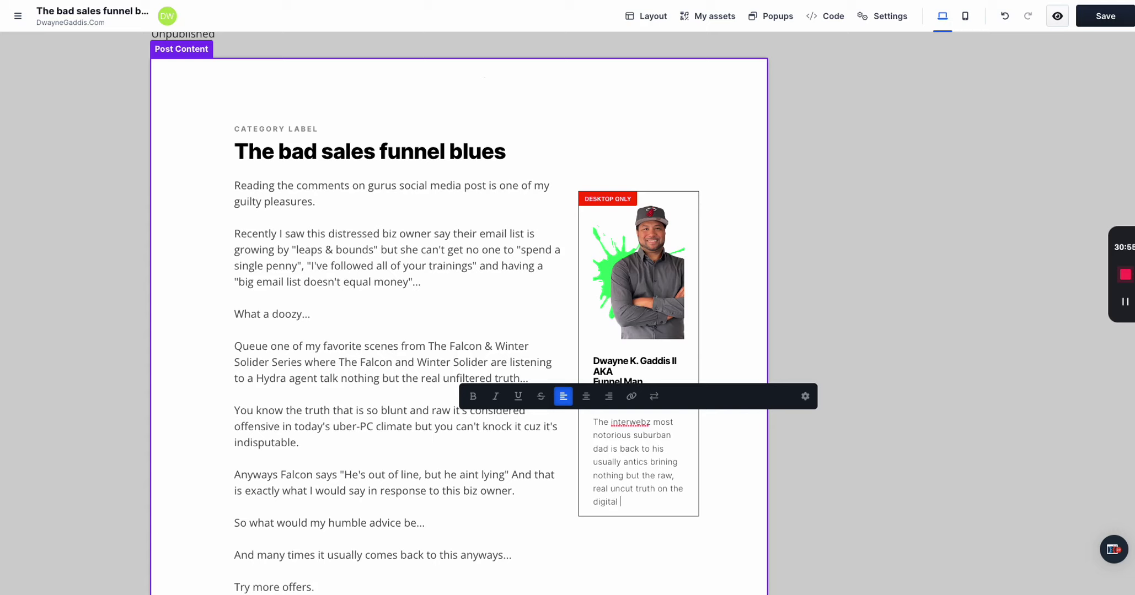
type(" marketing scene.")
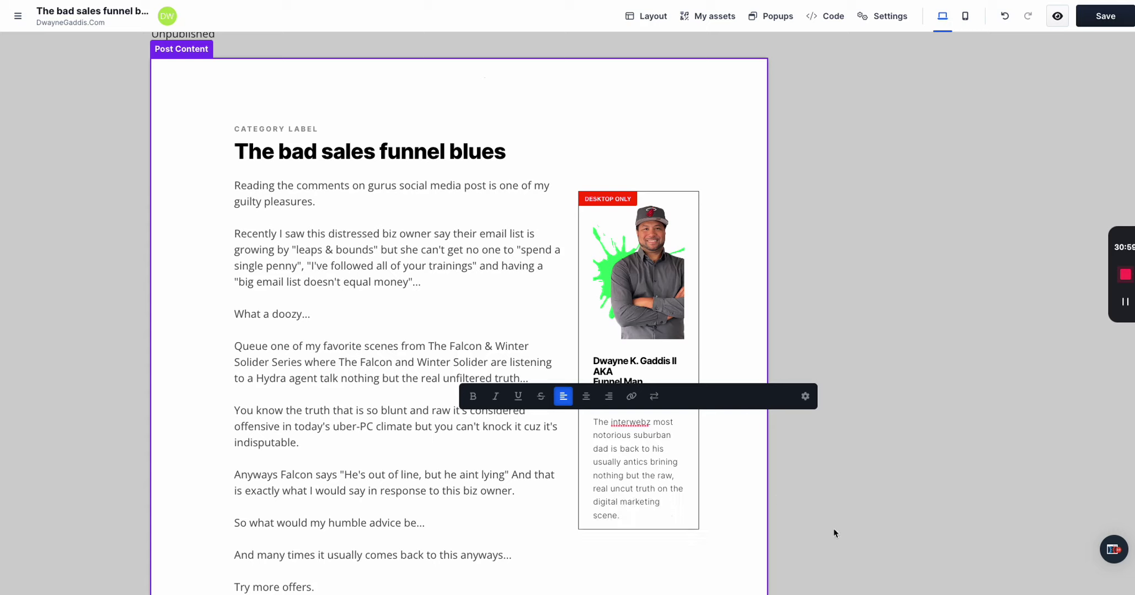
left_click(880, 488)
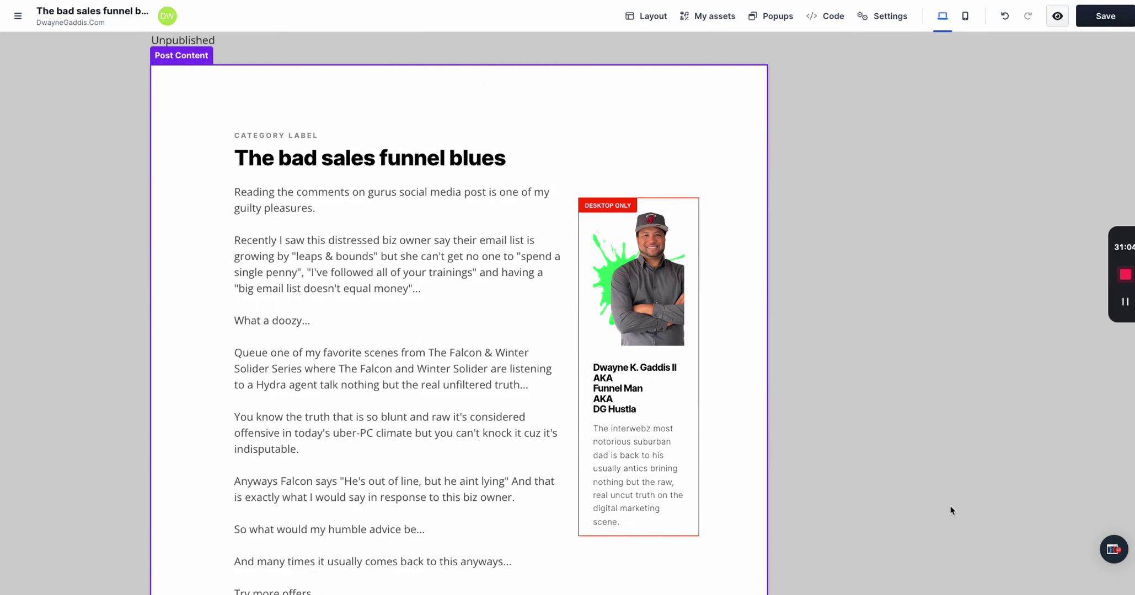
- Correct 'usually' to 'usual' in the bio, then save and preview the post
left_click(618, 474)
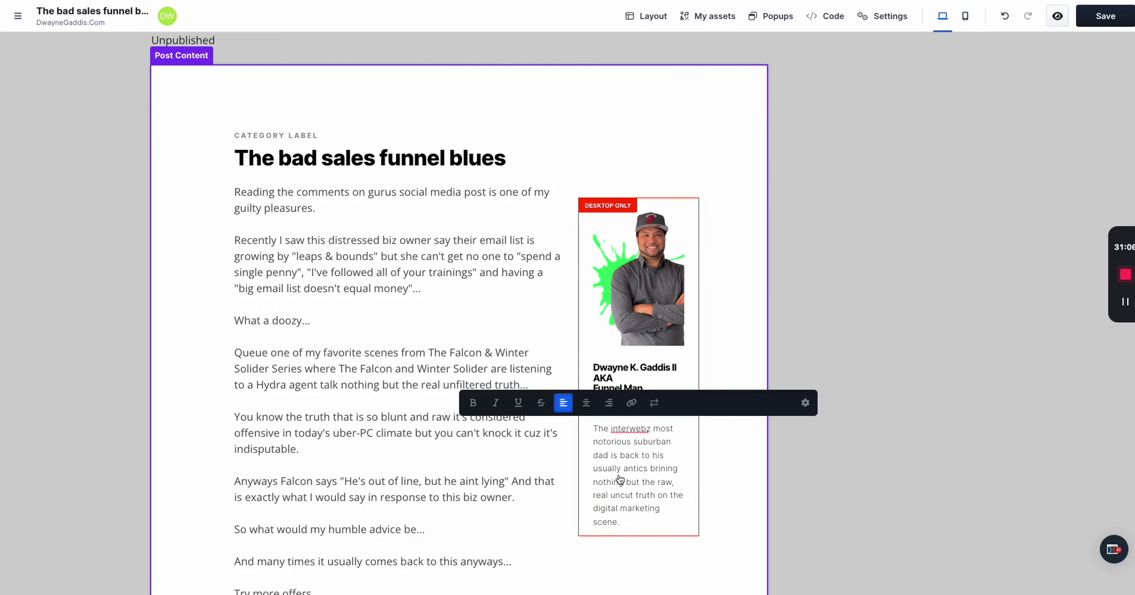
key("BackSpace")
key("BackSpace")
left_click(968, 501)
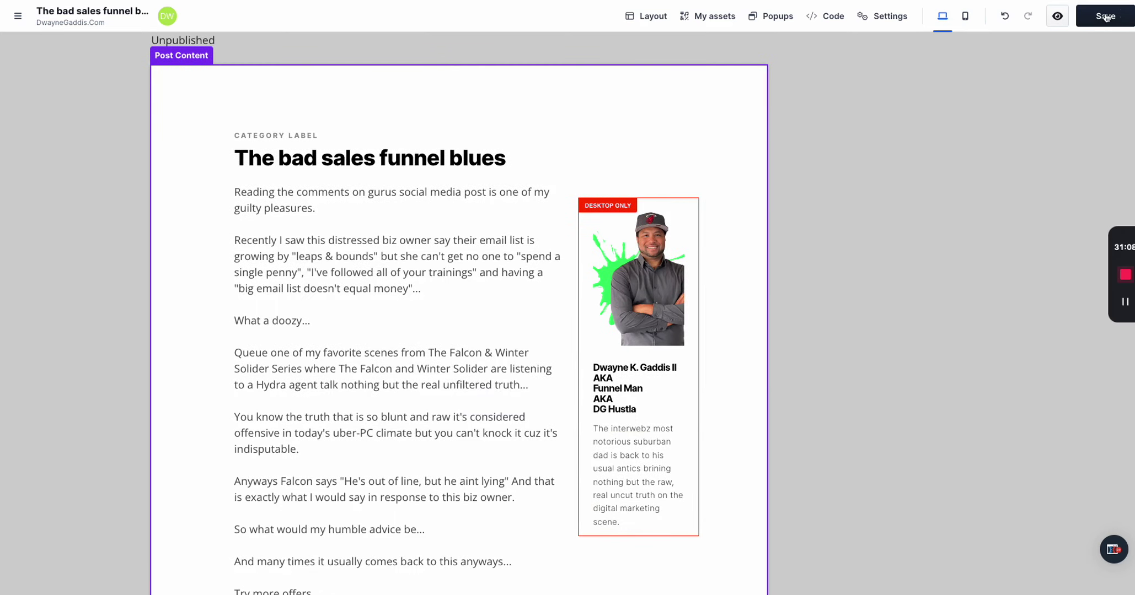
left_click(1099, 22)
left_click(1057, 17)
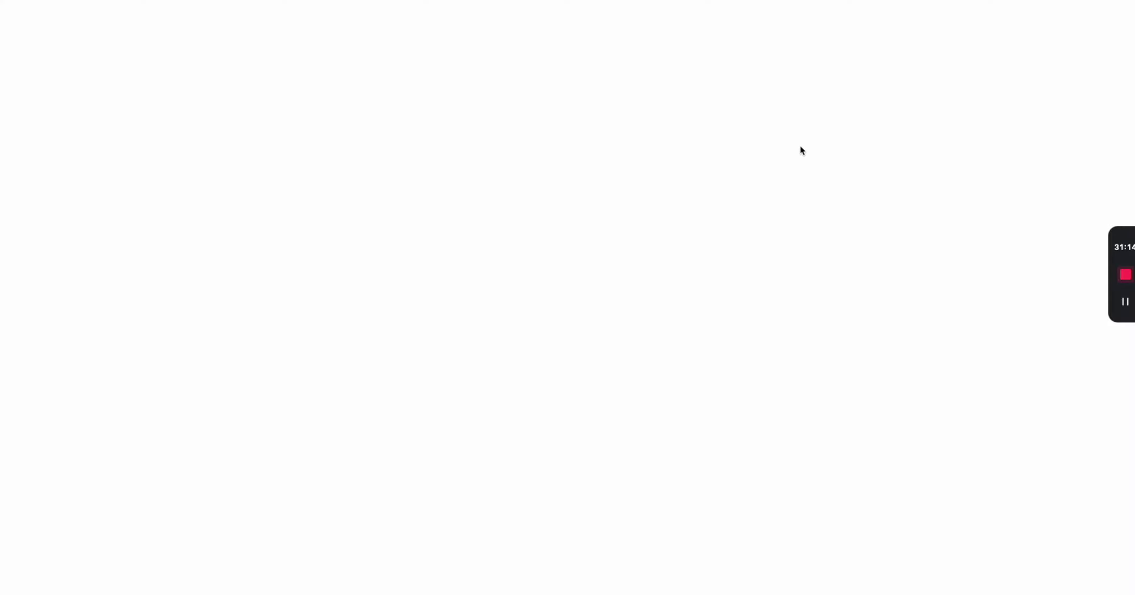
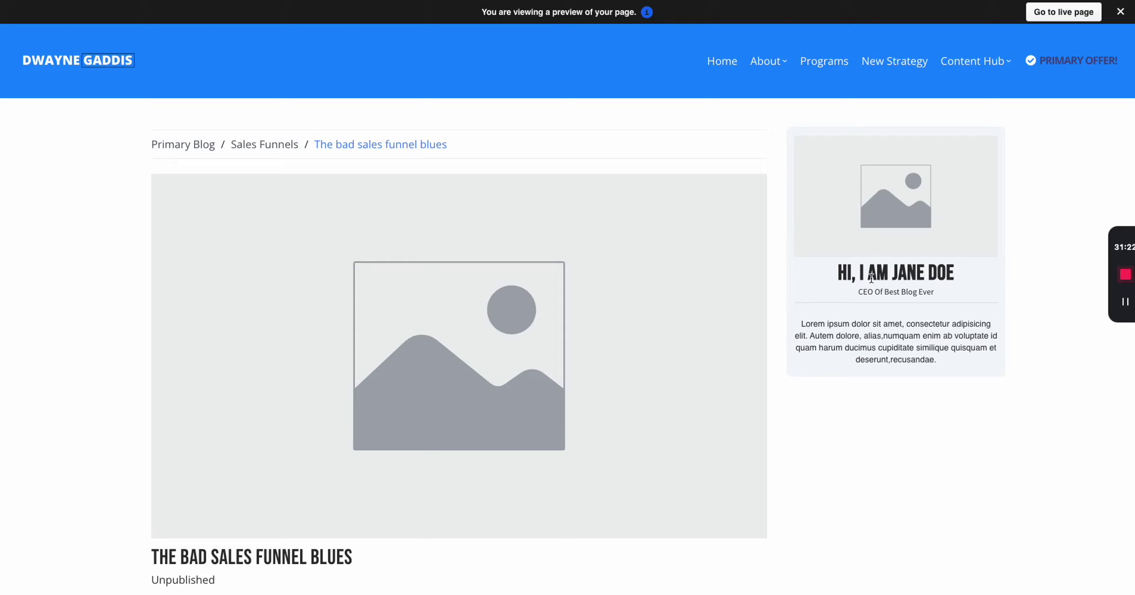
- Browse the page and open the Sales Funnels category page from the breadcrumb
scroll(870, 279, "down", 7)
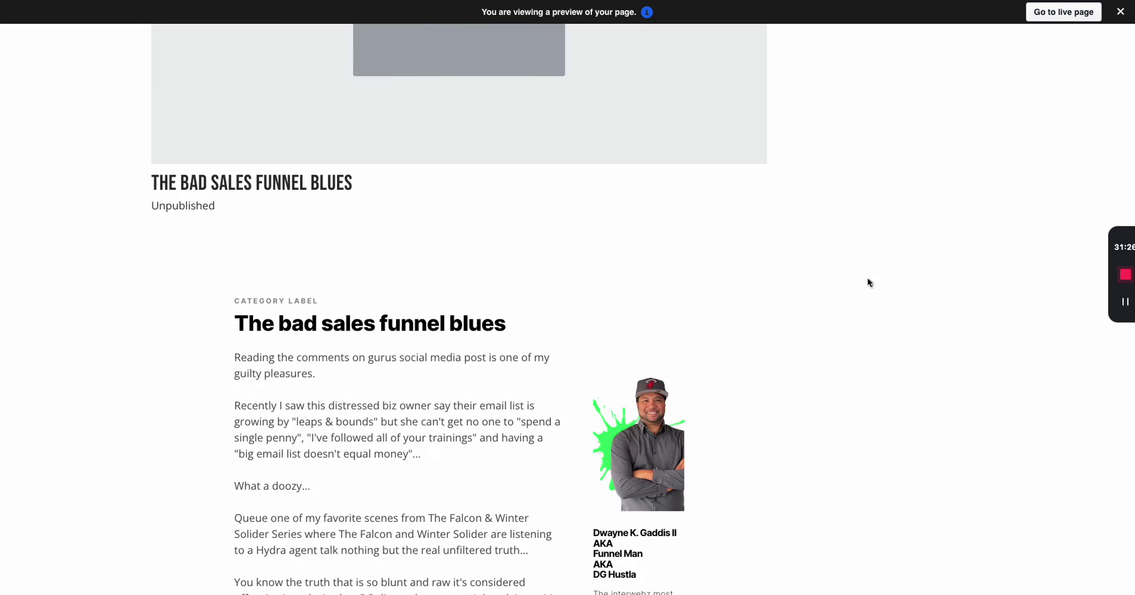
scroll(316, 213, "down", 1)
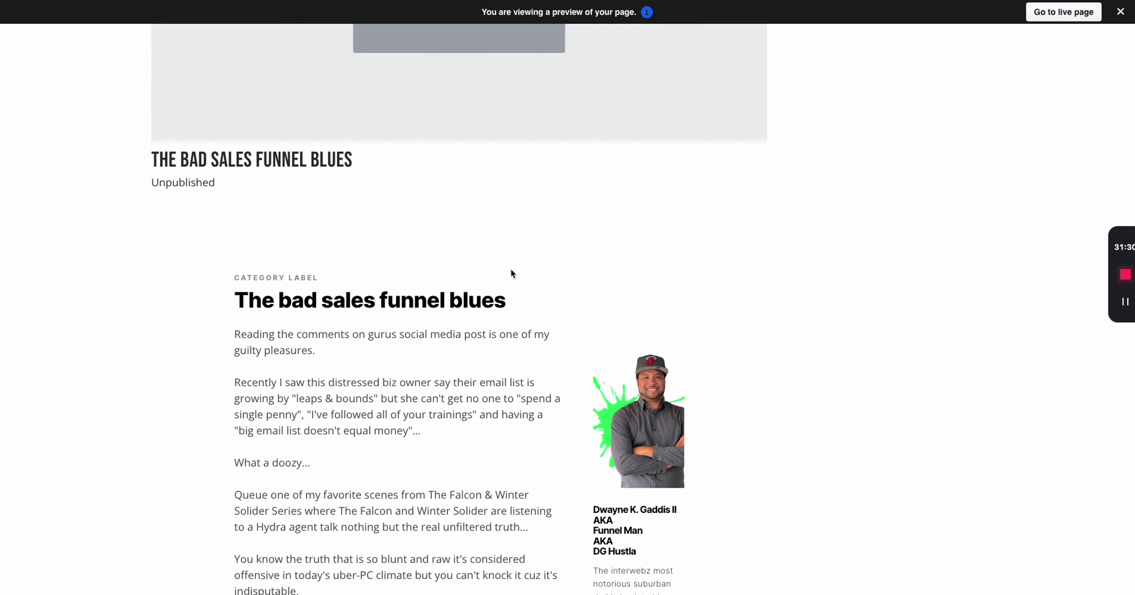
scroll(512, 274, "down", 4)
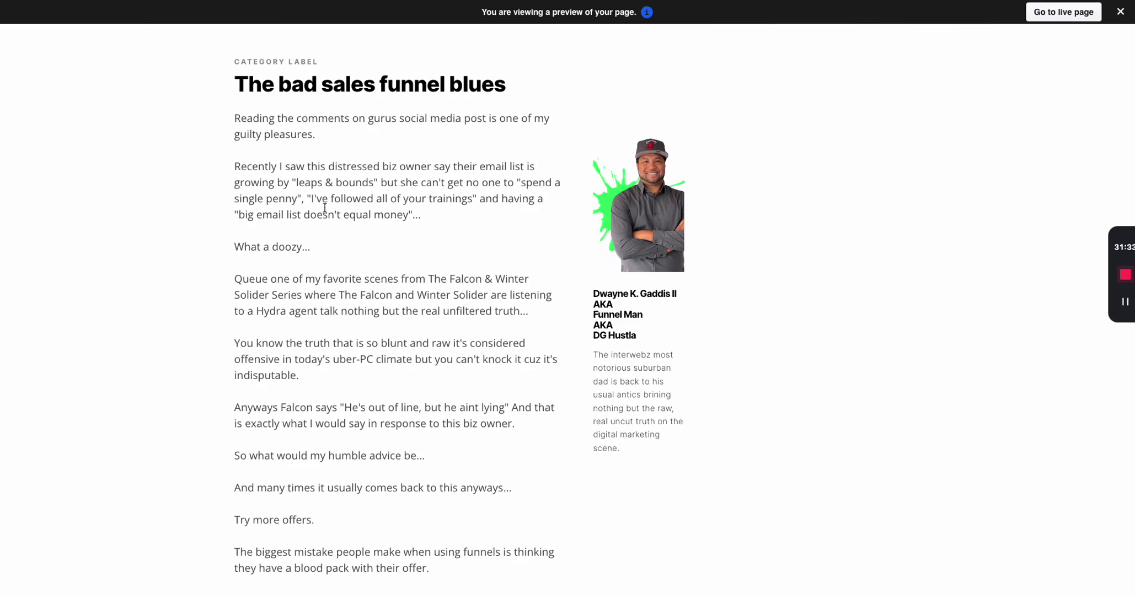
scroll(324, 207, "down", 1)
scroll(324, 210, "down", 2)
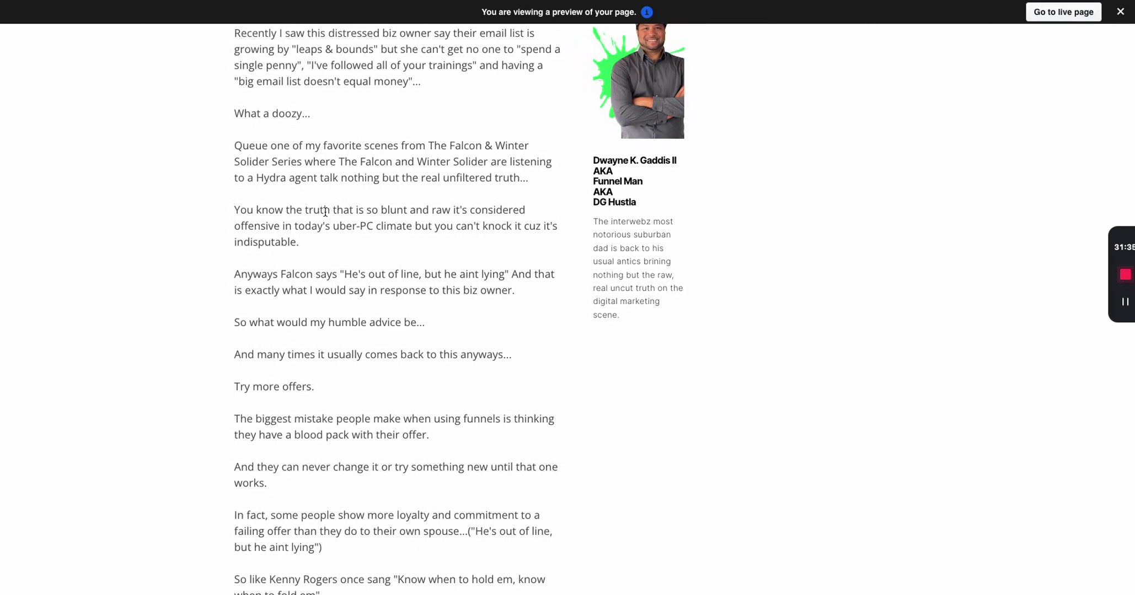
scroll(340, 254, "down", 9)
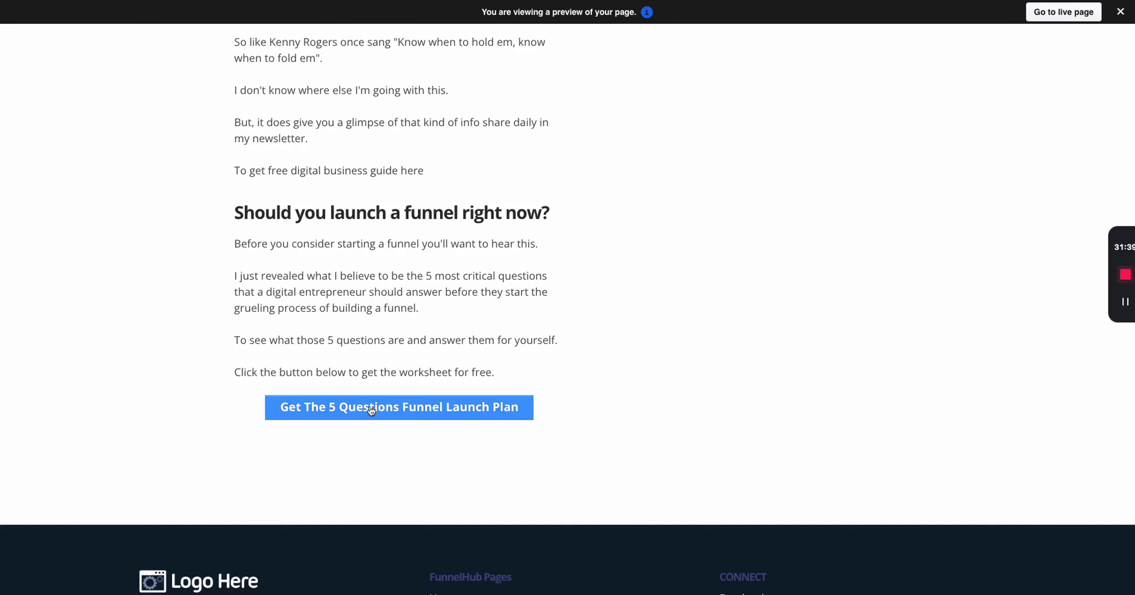
scroll(375, 398, "up", 12)
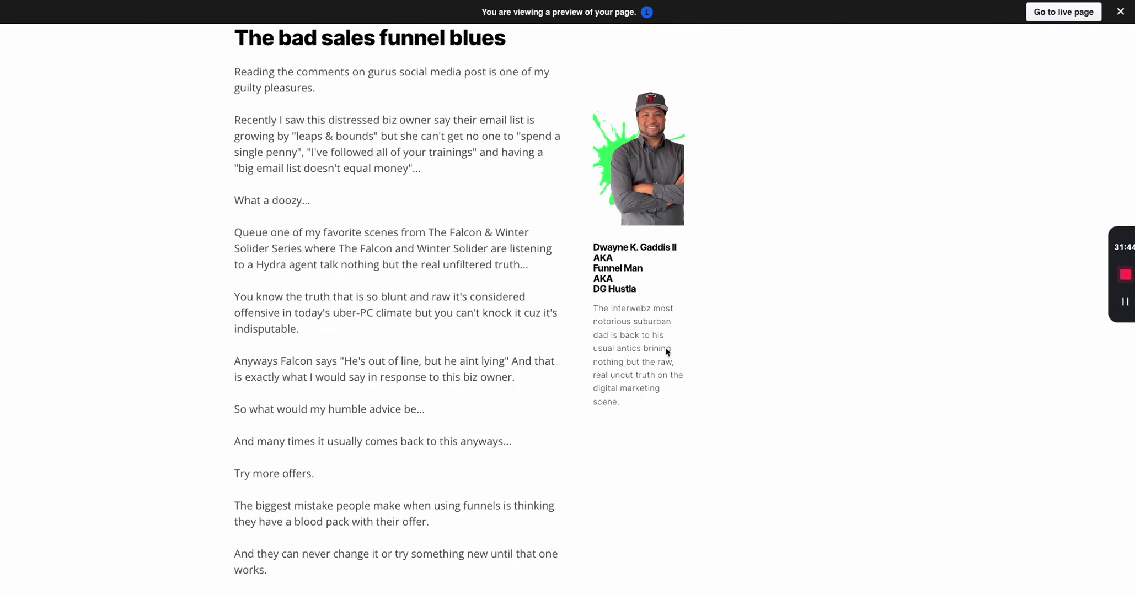
scroll(666, 352, "up", 4)
scroll(641, 398, "down", 16)
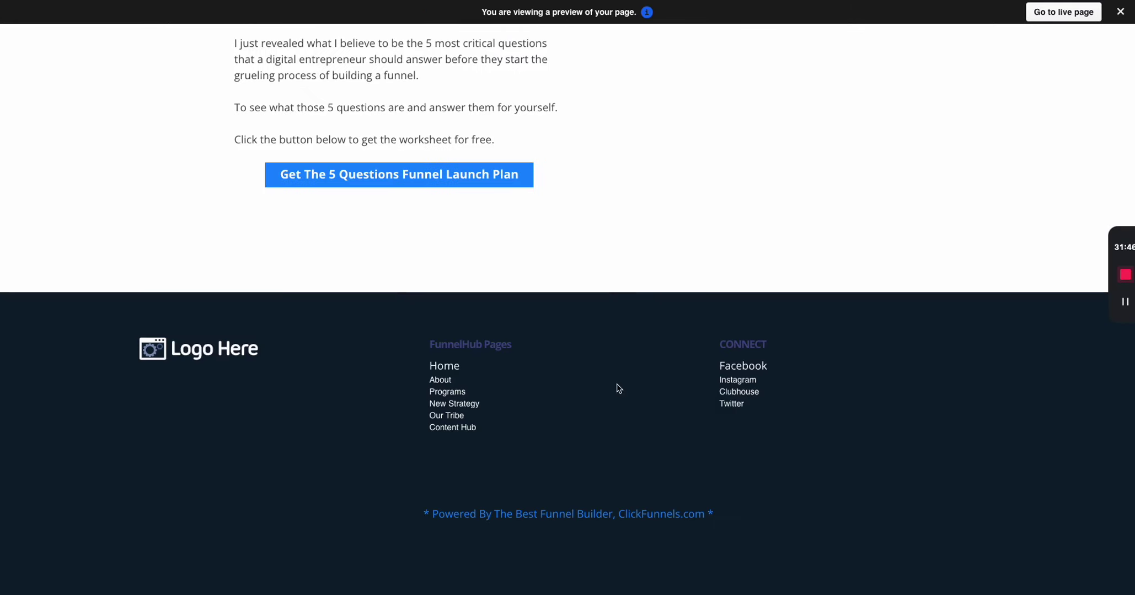
scroll(385, 308, "up", 12)
scroll(403, 362, "down", 12)
scroll(523, 407, "up", 20)
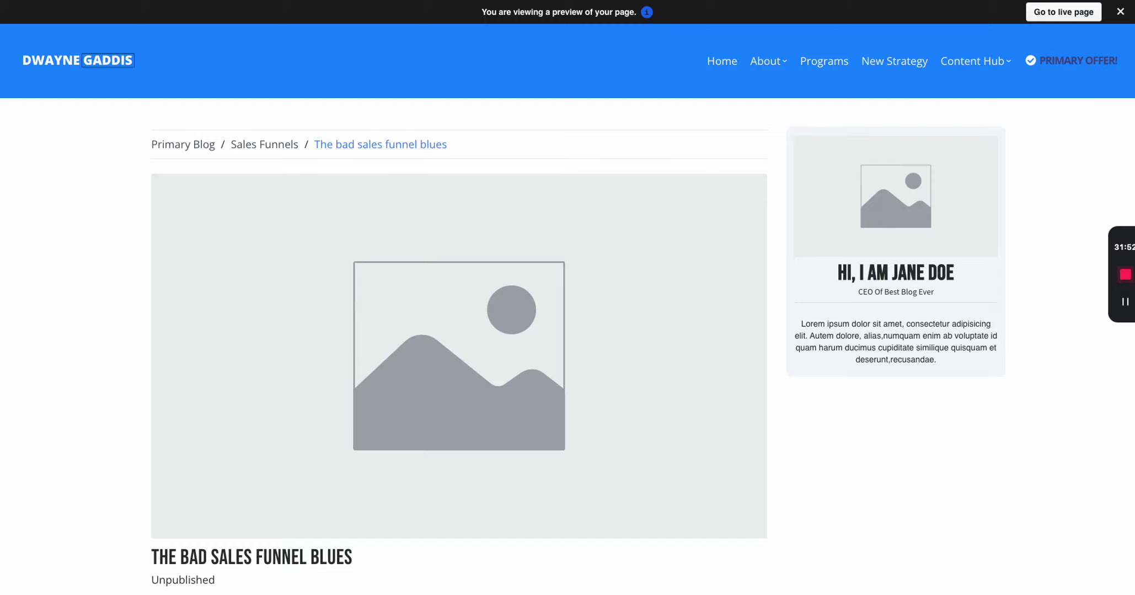
scroll(337, 176, "down", 10)
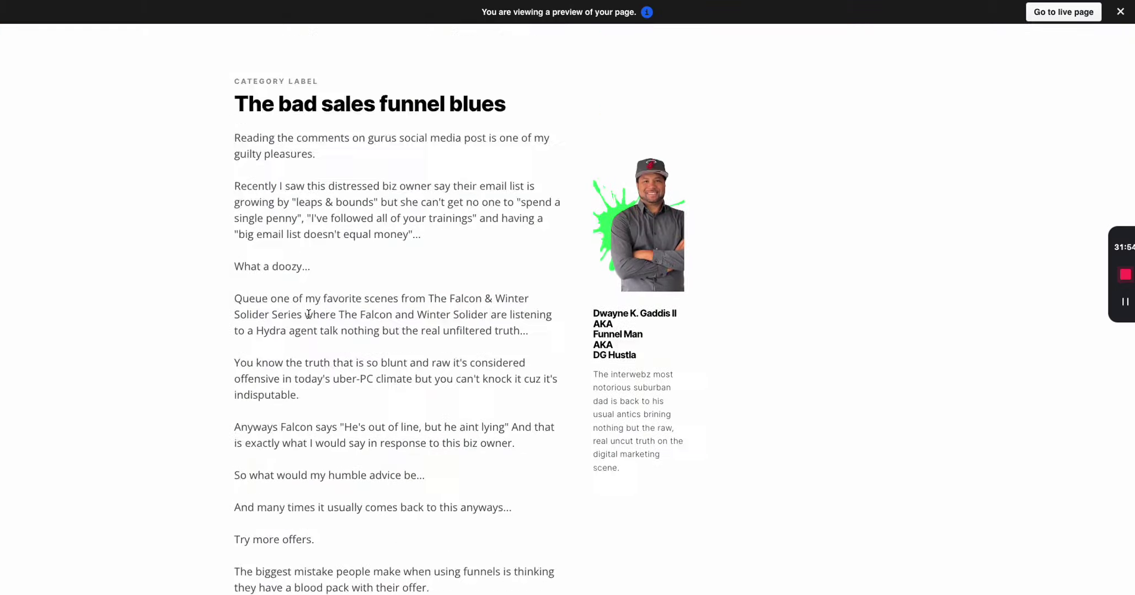
scroll(322, 319, "up", 10)
left_click(253, 143)
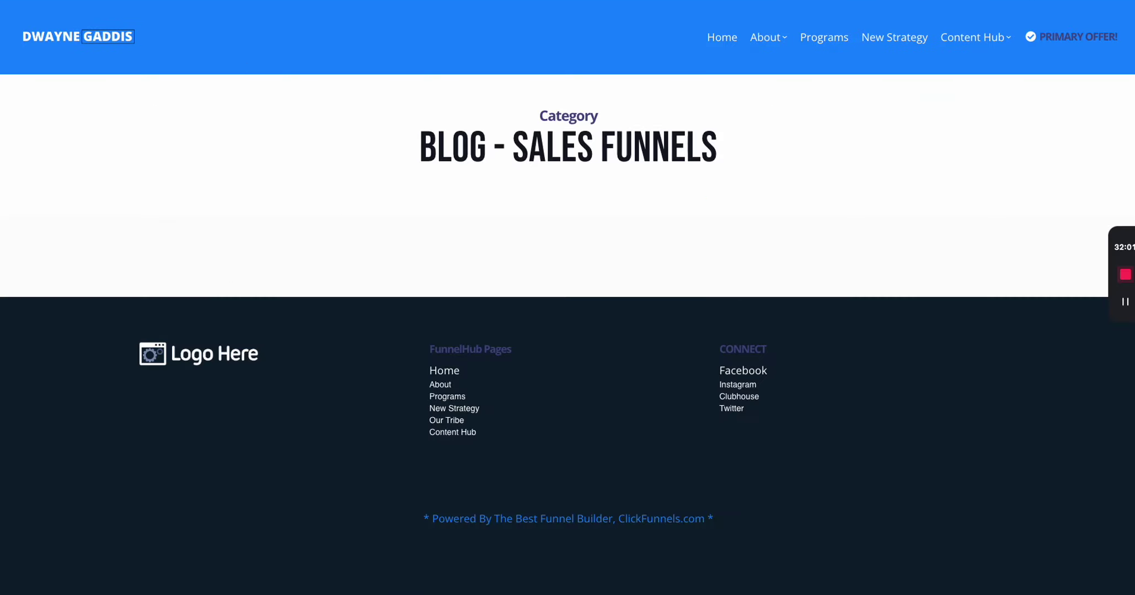
- Return to the post editor and show the blog's list of pages and posts
key("ctrl+Tab")
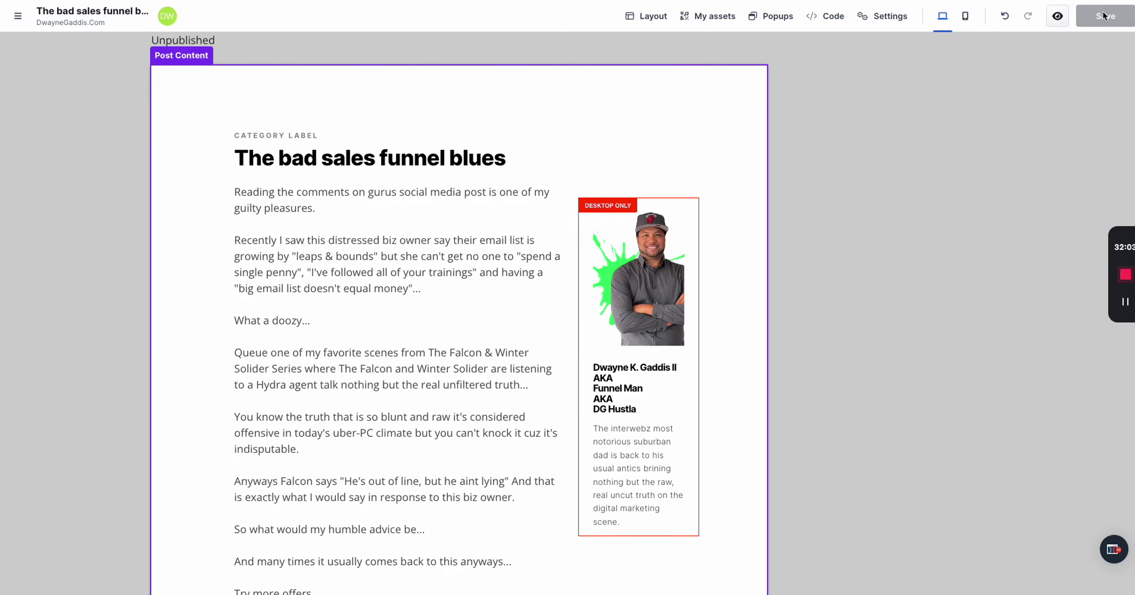
left_click(1106, 17)
left_click(18, 16)
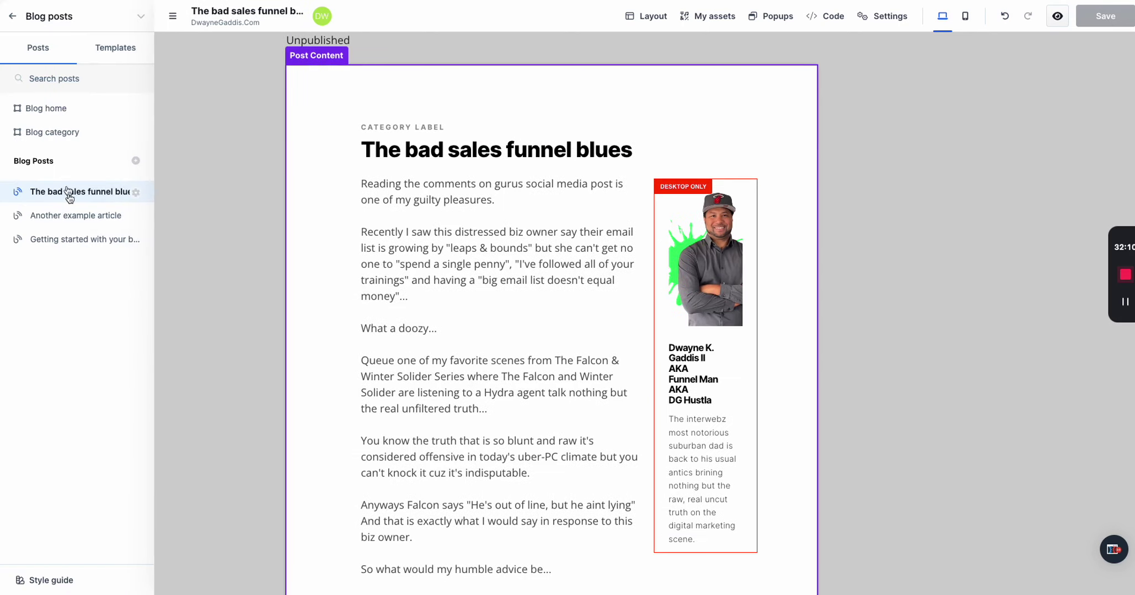
- Open the Blog home template and check how it looks in preview
left_click(51, 112)
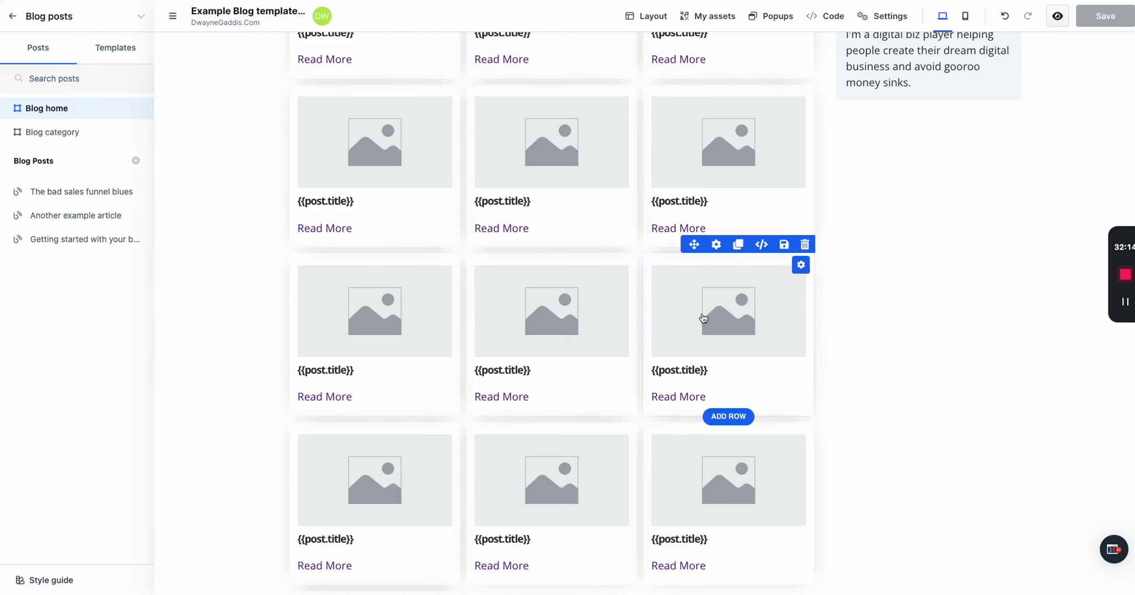
scroll(706, 331, "up", 3)
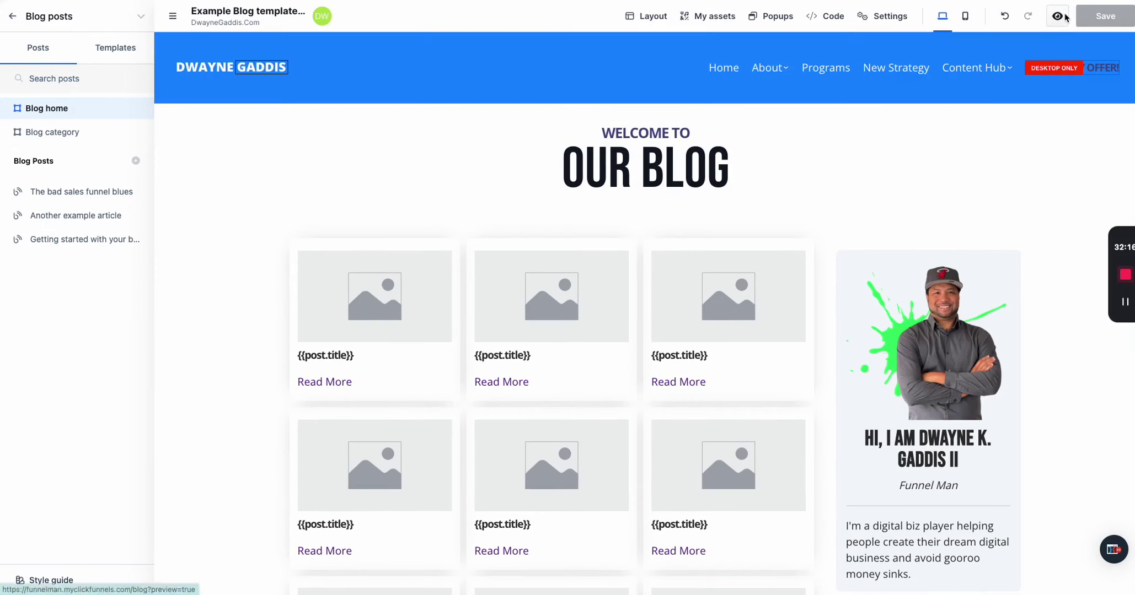
left_click(1057, 16)
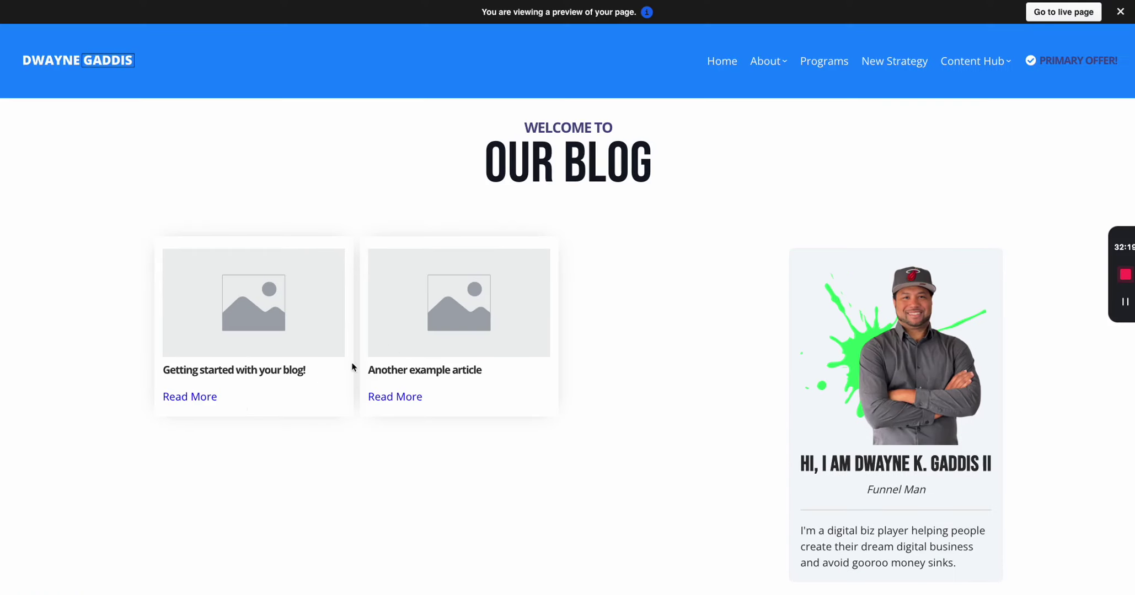
scroll(482, 405, "down", 10)
scroll(482, 405, "up", 7)
scroll(544, 380, "up", 3)
key("ctrl+w")
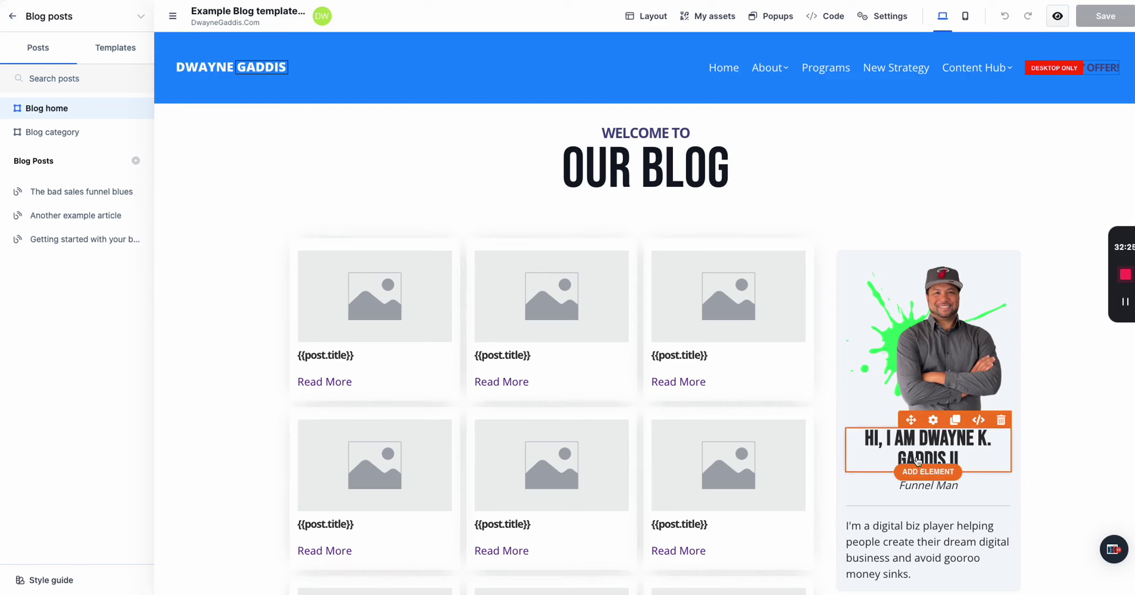
- Glance at the Sales Funnels category preview, then open the Blog category template
key("ctrl+Tab")
key("ctrl+w")
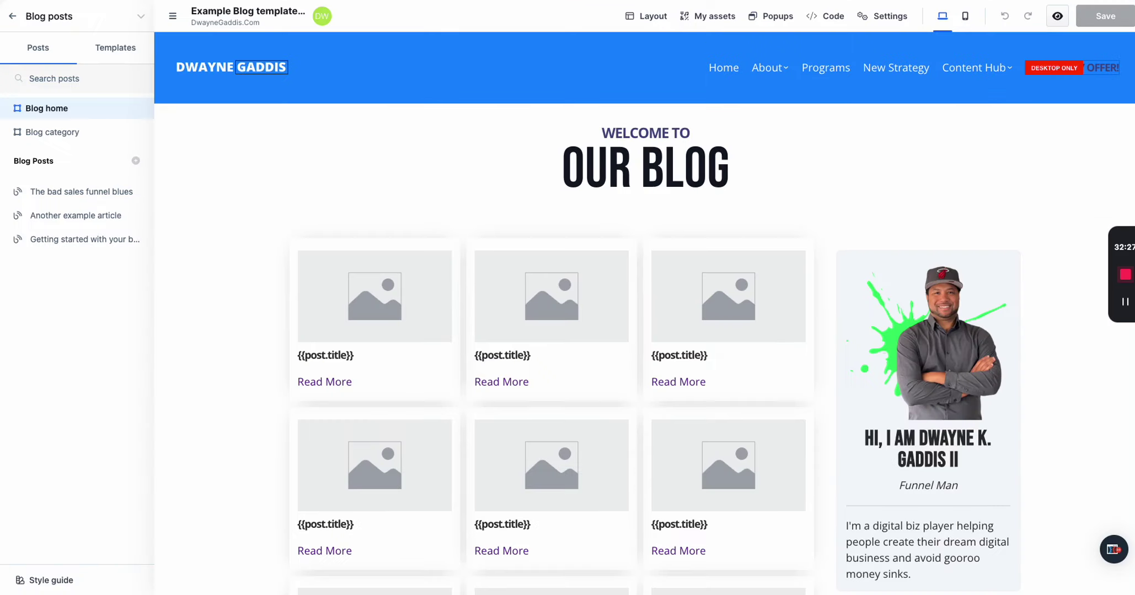
left_click(53, 131)
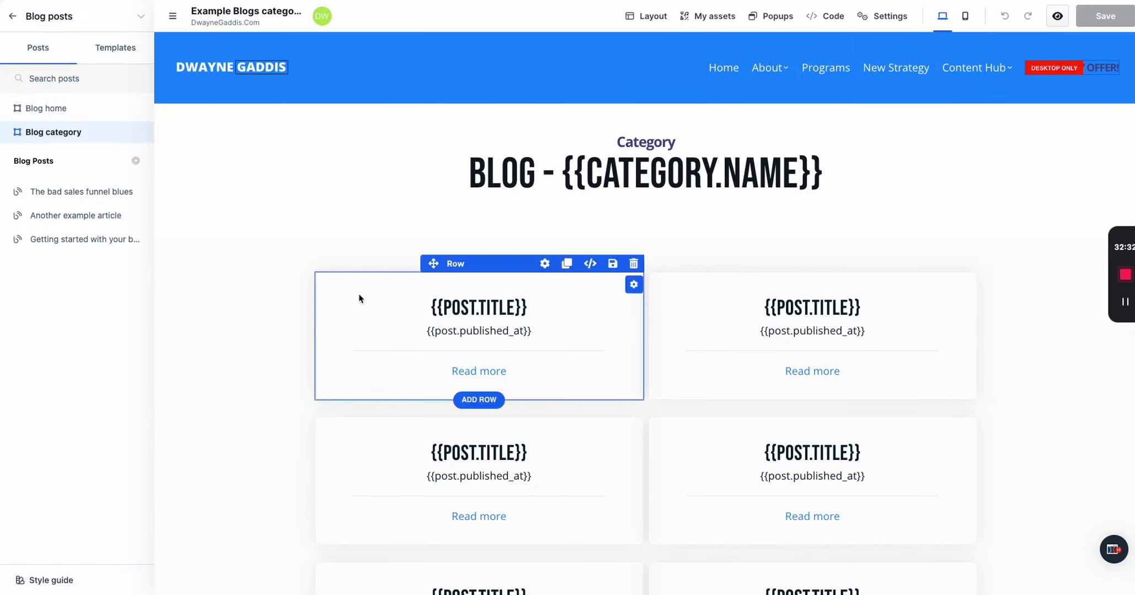
key("ctrl+Tab")
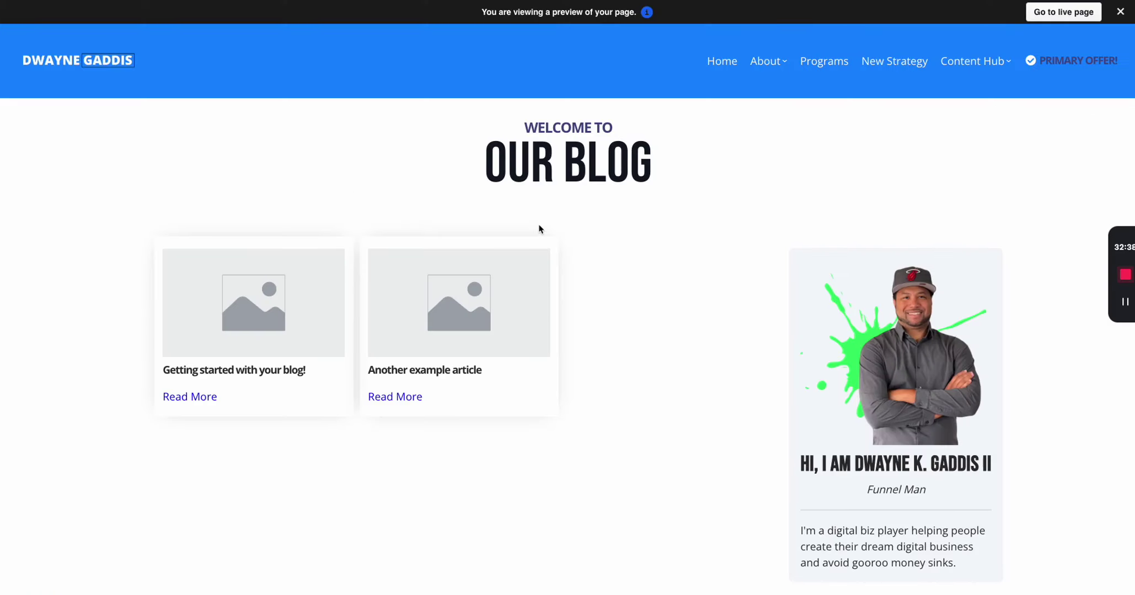
scroll(539, 228, "down", 10)
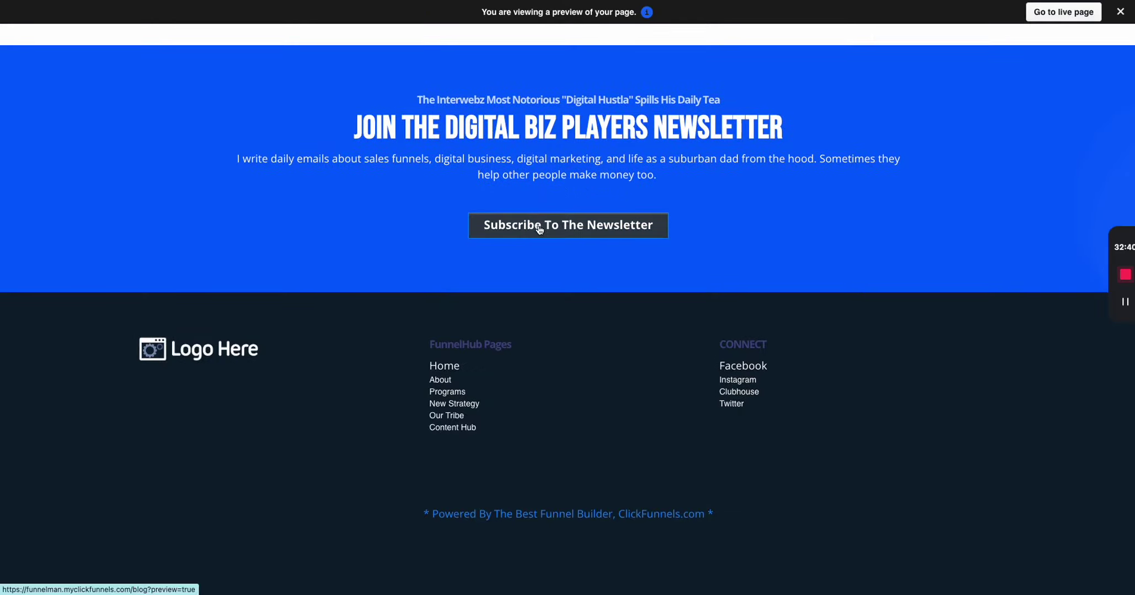
scroll(587, 215, "up", 8)
scroll(587, 214, "up", 2)
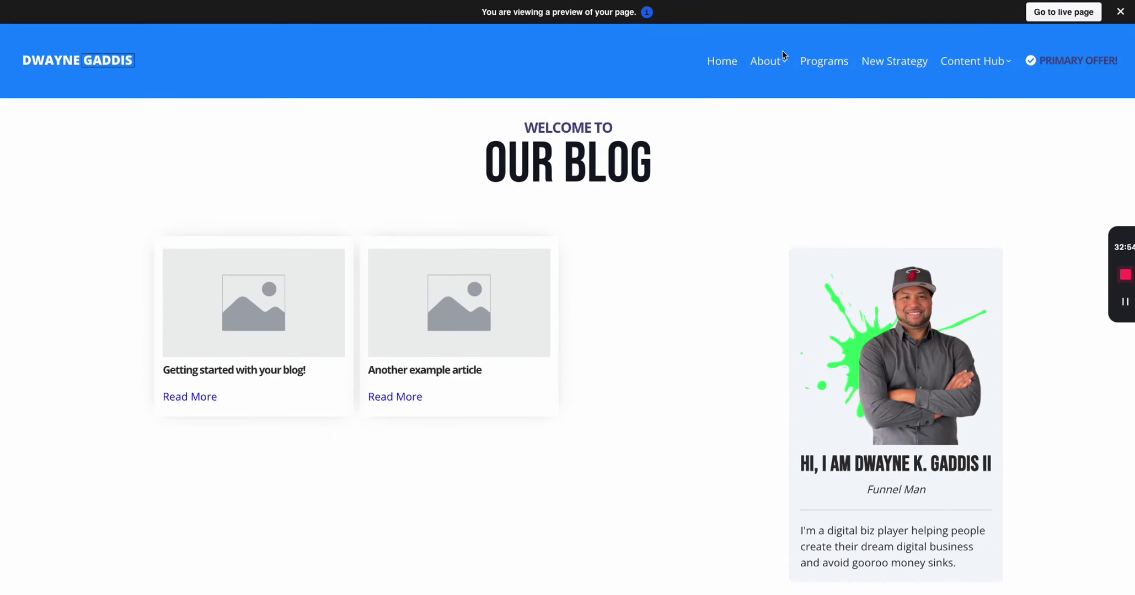
key("Escape")
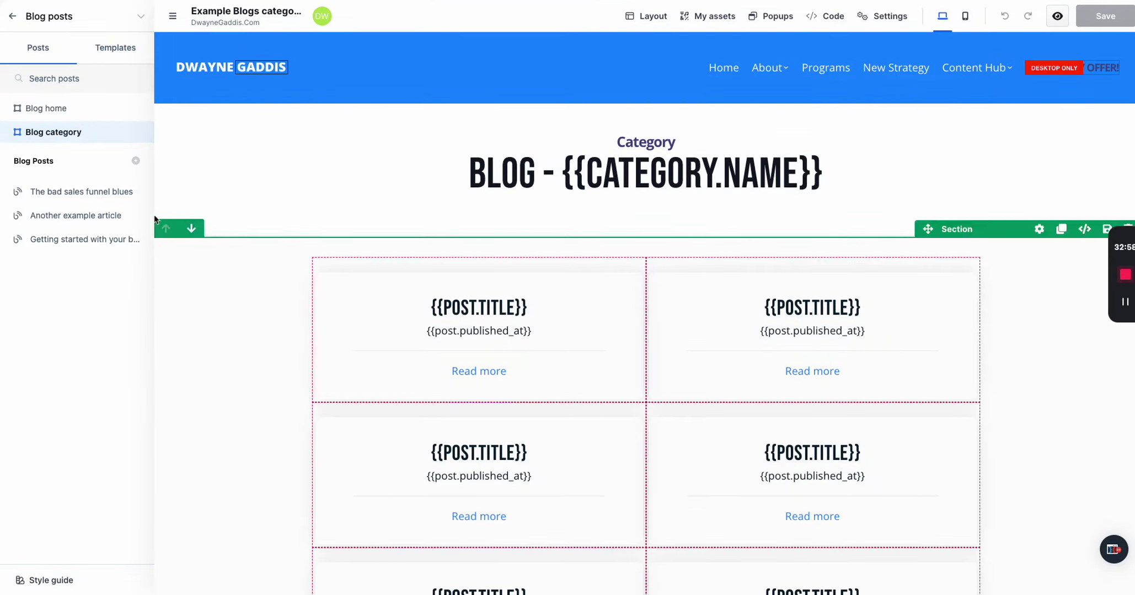
- Open The bad sales funnel blues post and check its mobile layout
left_click(51, 196)
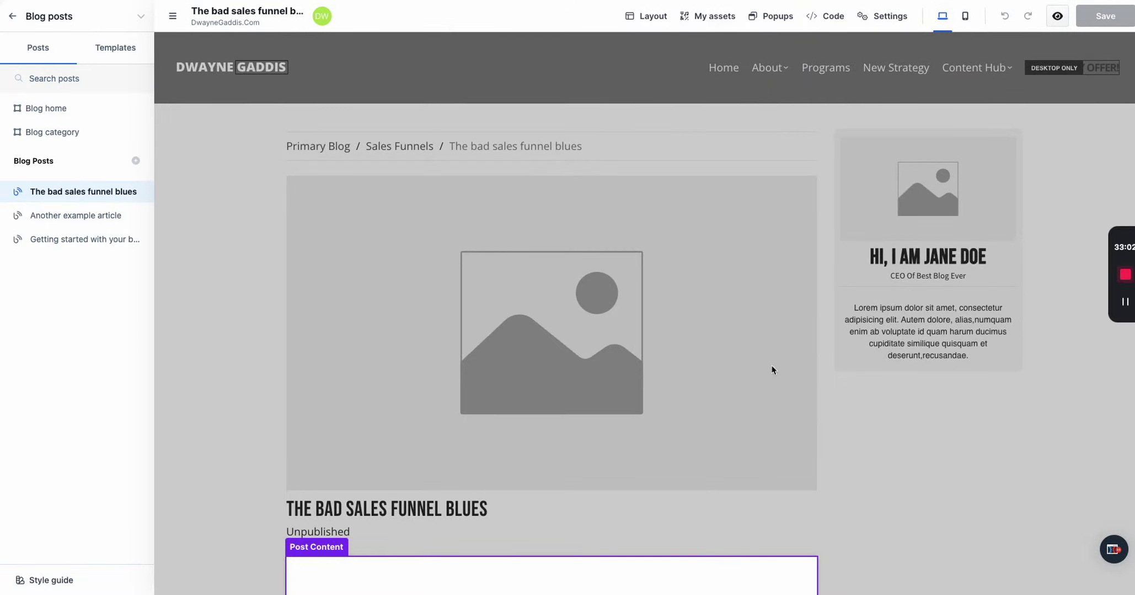
scroll(733, 392, "down", 8)
scroll(575, 428, "up", 8)
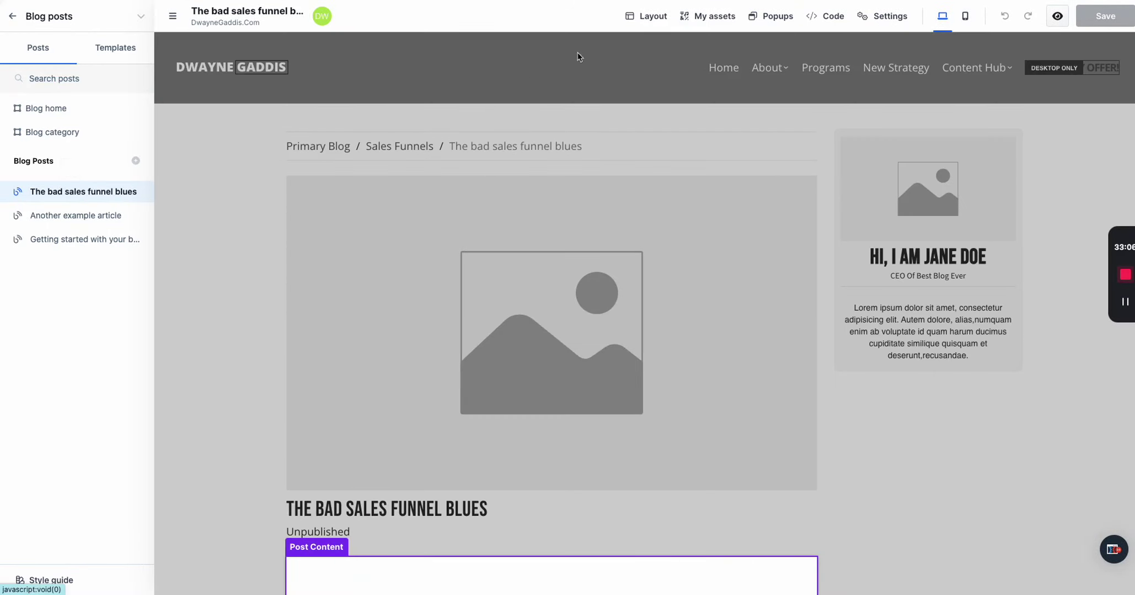
left_click(965, 16)
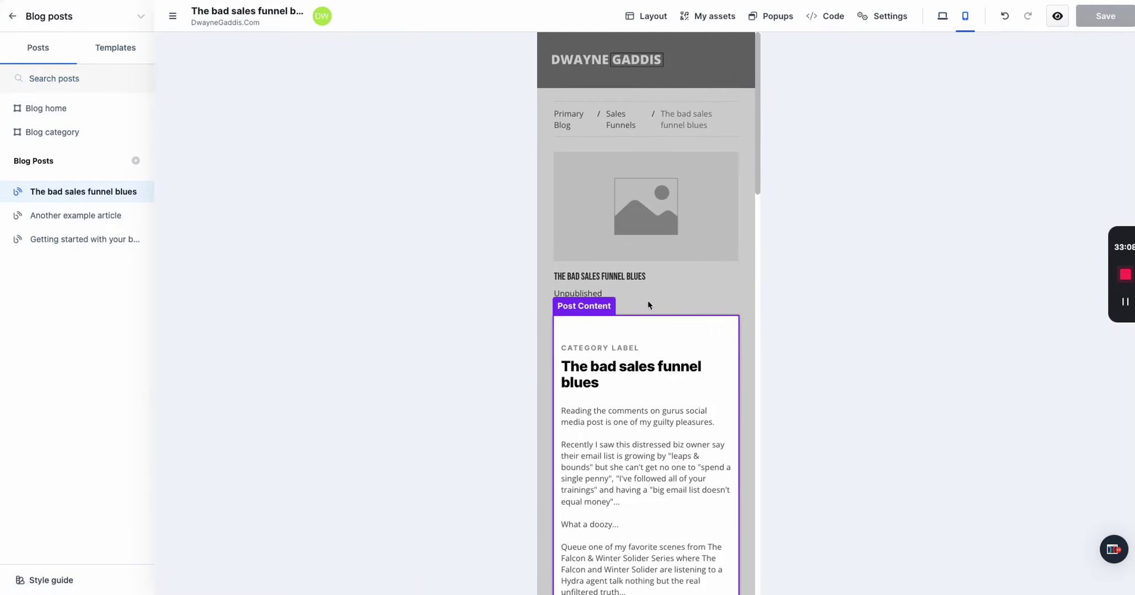
scroll(662, 331, "down", 4)
scroll(695, 374, "down", 10)
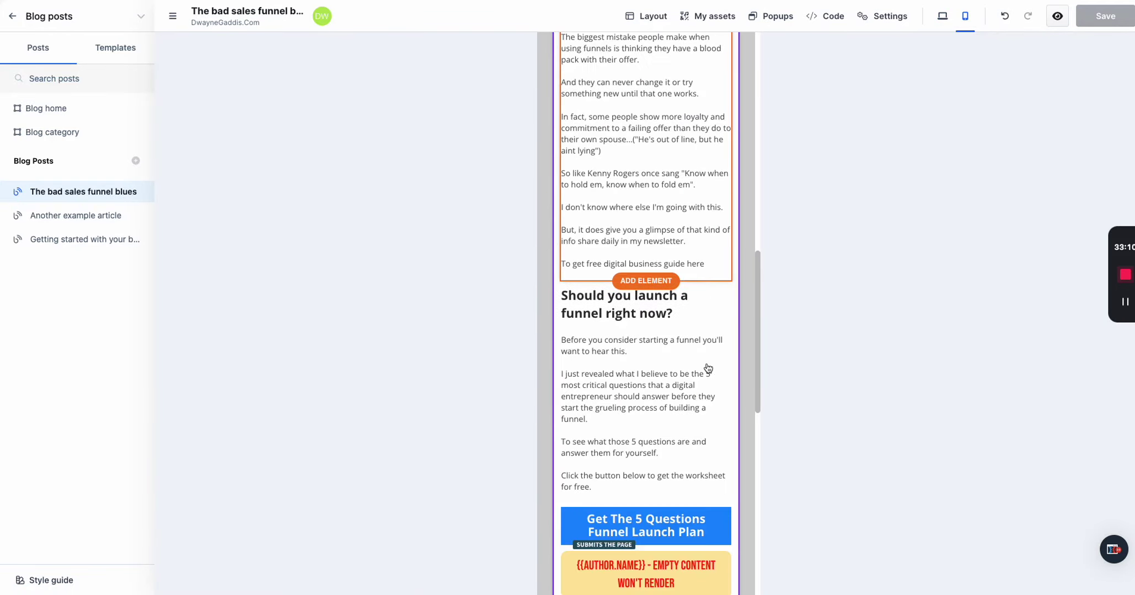
scroll(708, 369, "down", 4)
scroll(707, 367, "up", 7)
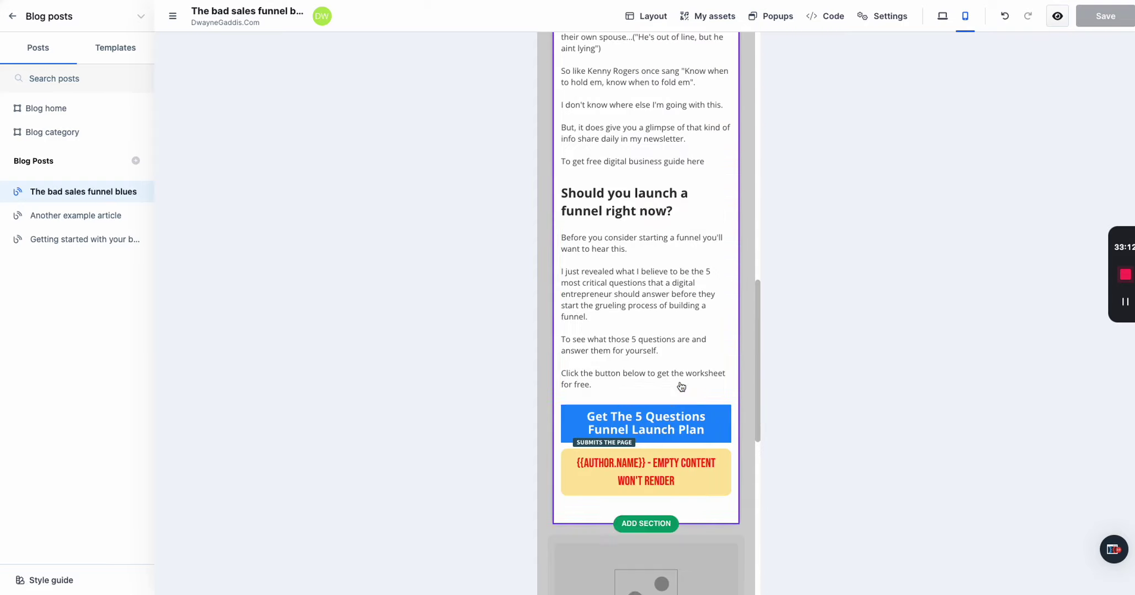
scroll(682, 397, "up", 10)
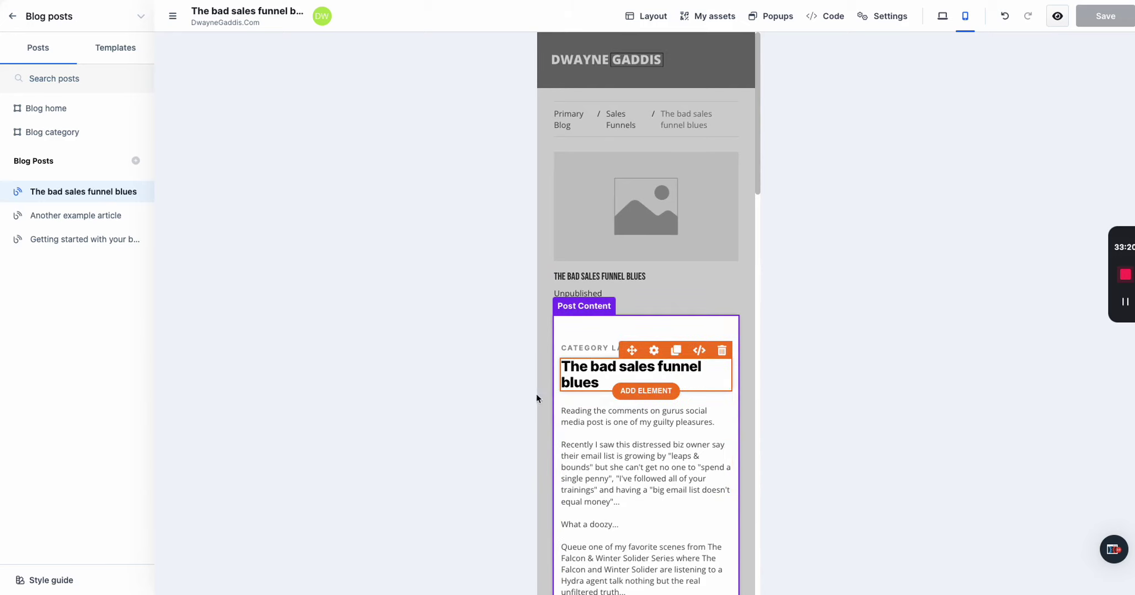
- Switch the canvas back to desktop and return to the Primary Blog posts list
left_click(942, 16)
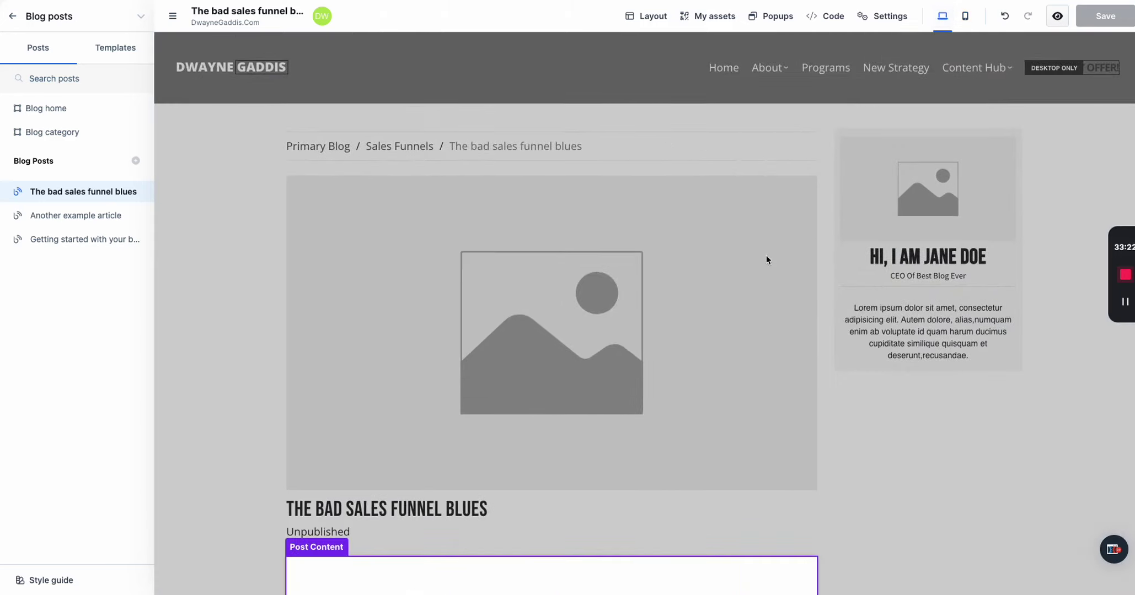
scroll(700, 276, "down", 7)
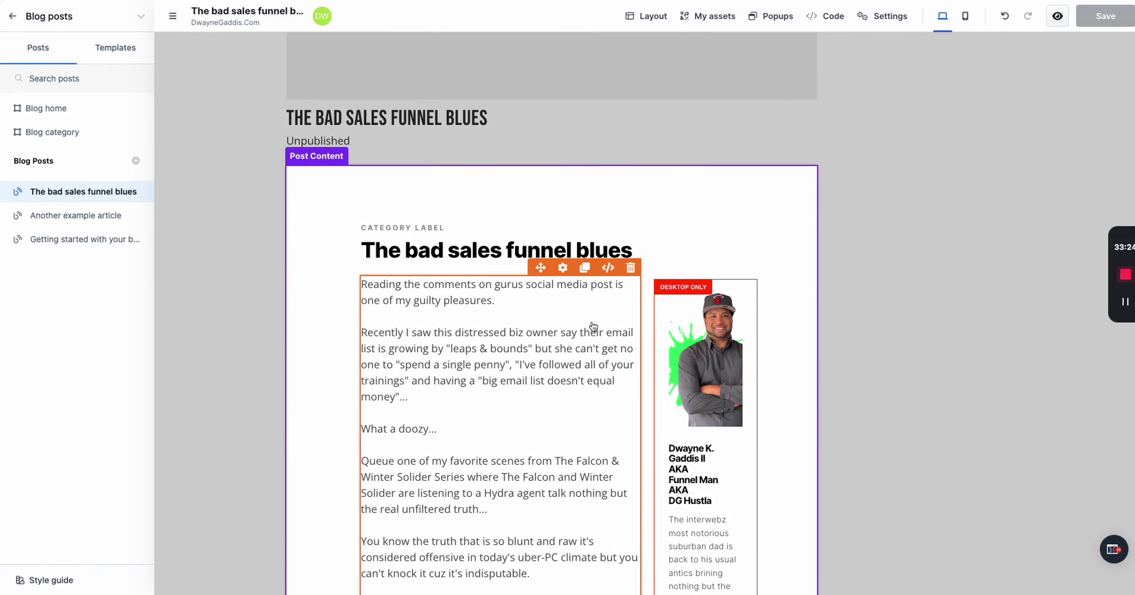
scroll(593, 326, "down", 7)
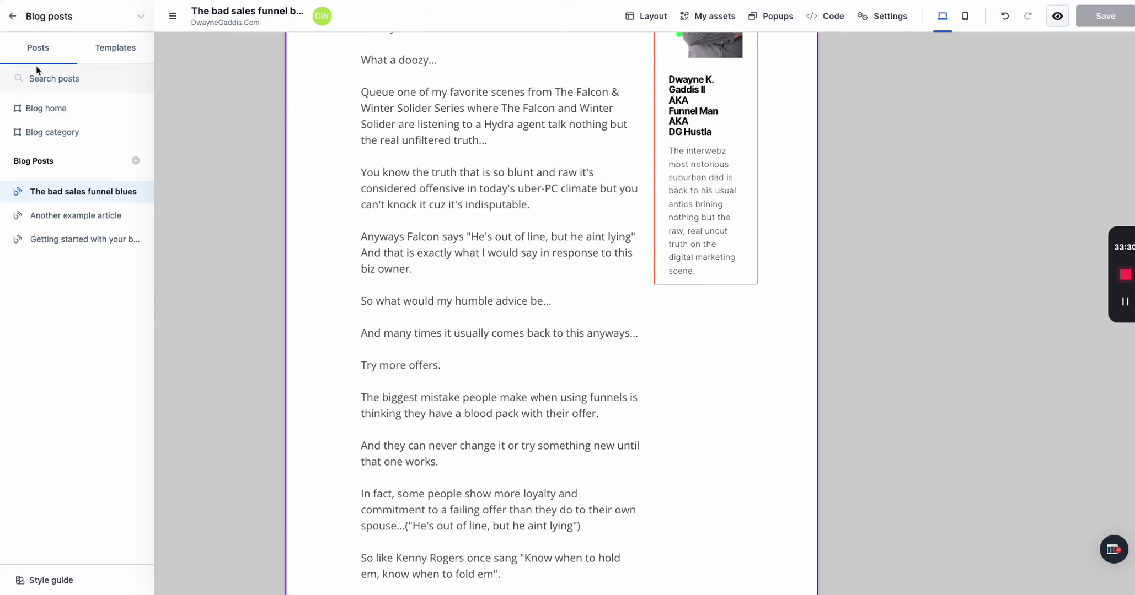
left_click(12, 16)
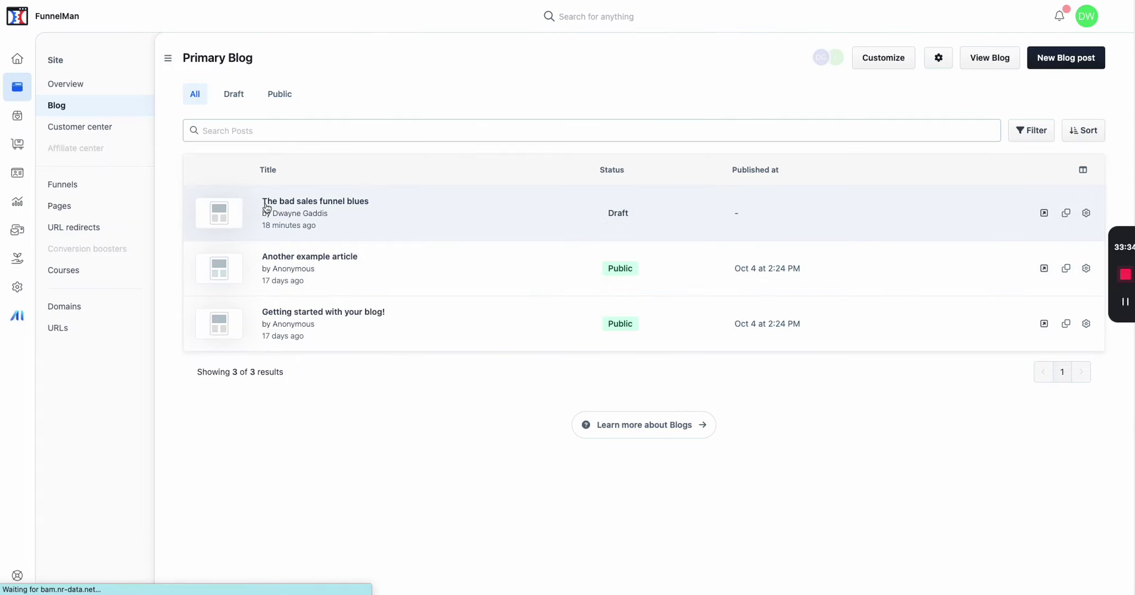
- Open The bad sales funnel blues post settings and expand Advanced settings, keeping the default Style
left_click(1086, 214)
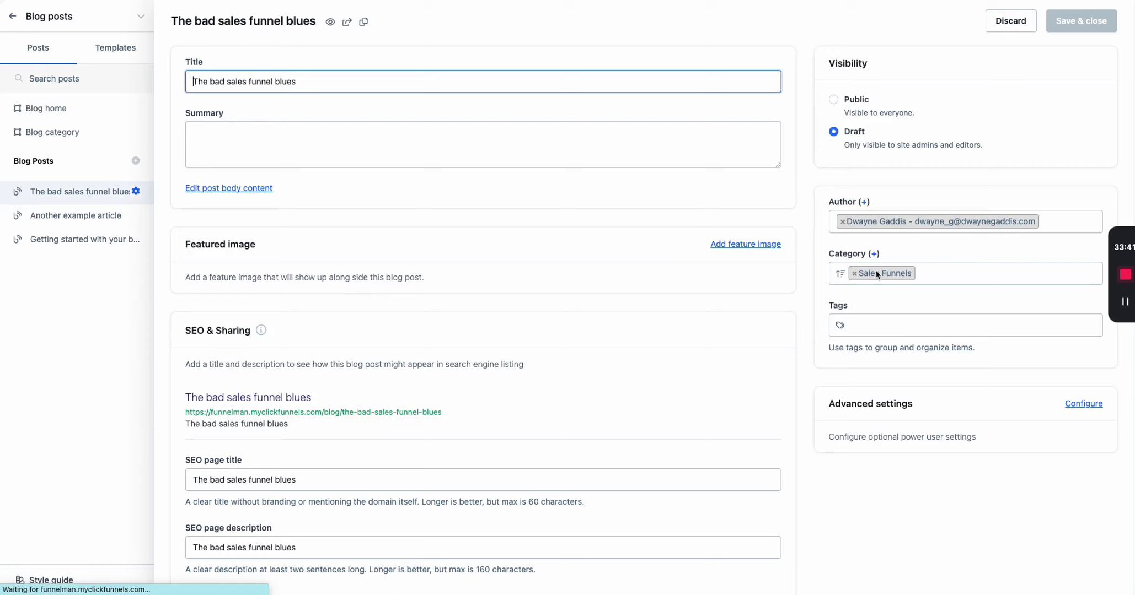
scroll(844, 185, "down", 3)
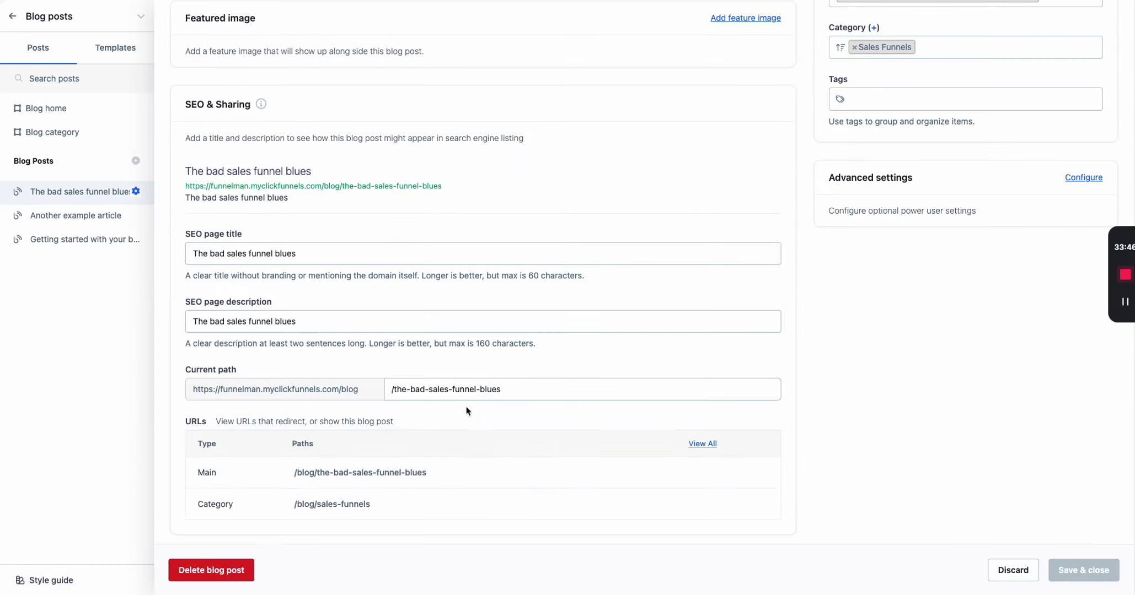
scroll(480, 413, "up", 3)
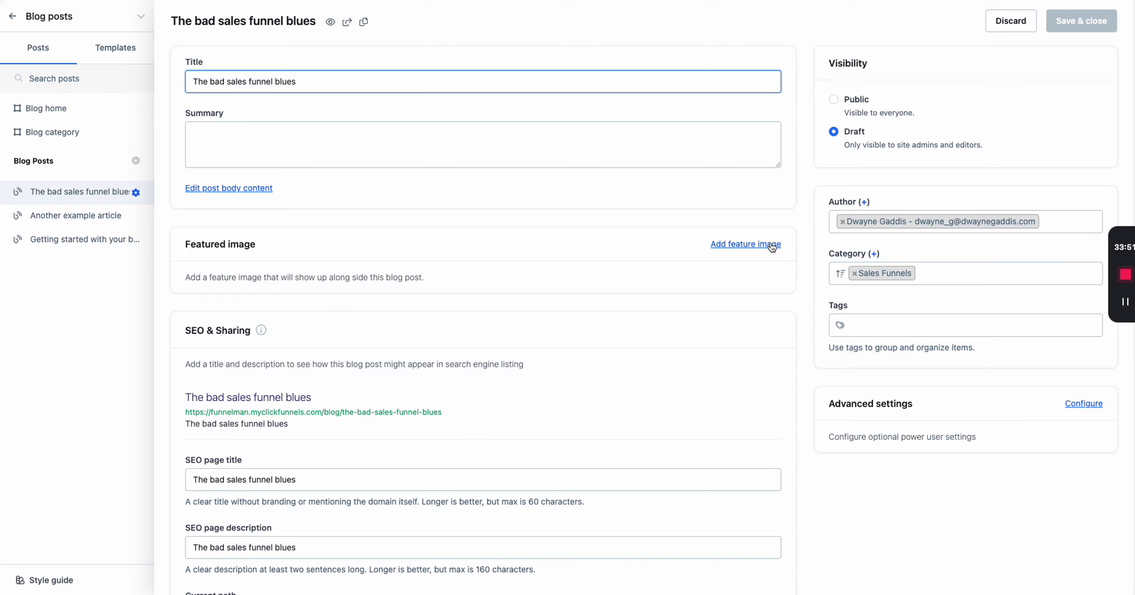
left_click(1098, 408)
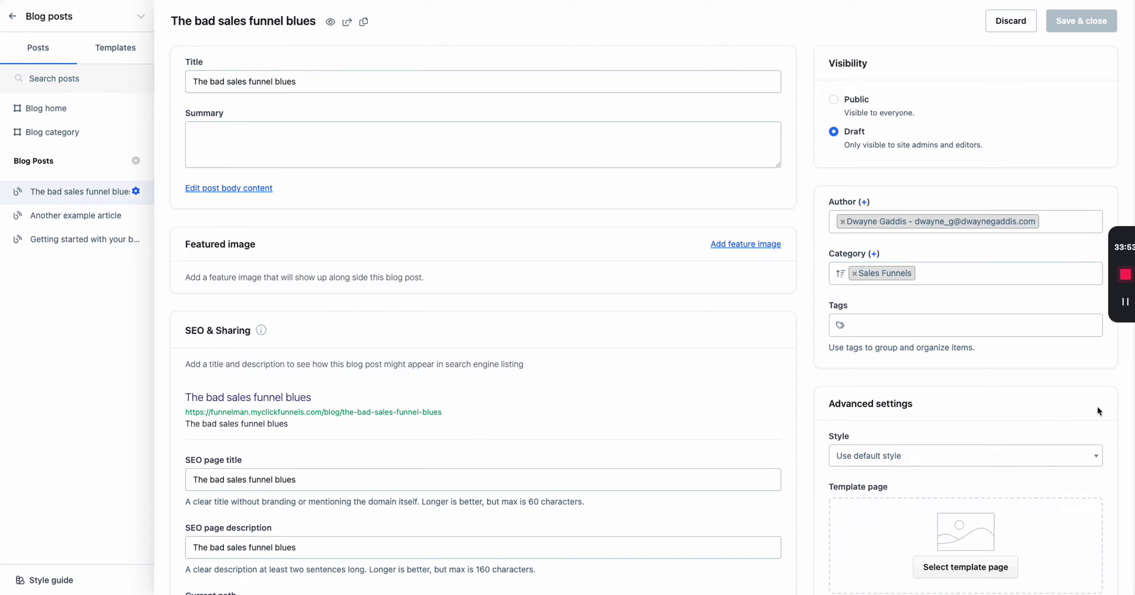
scroll(1000, 459, "down", 3)
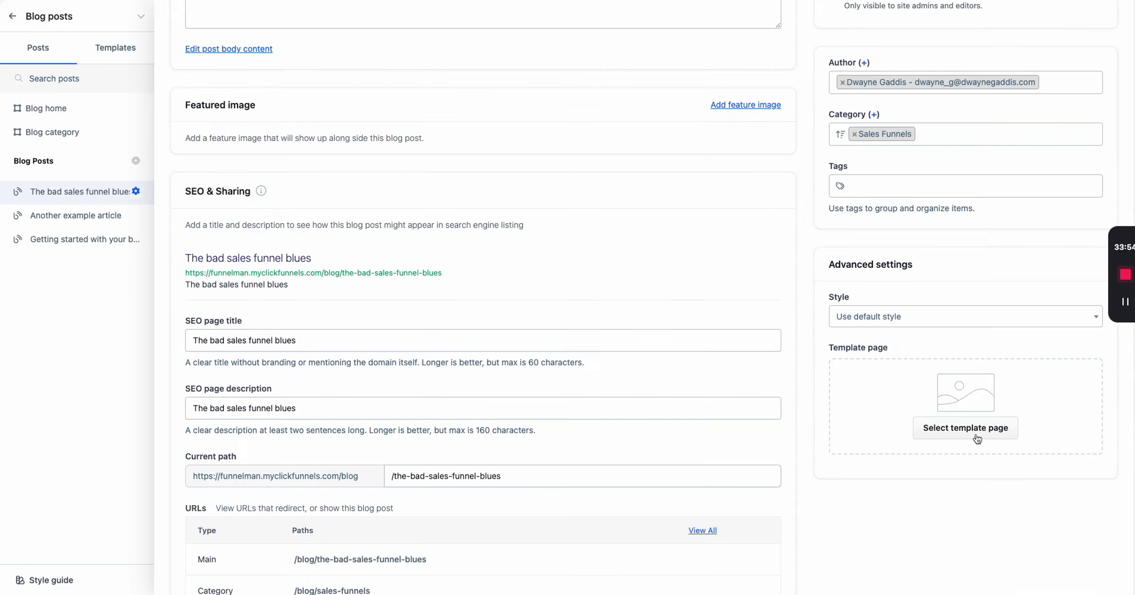
left_click(888, 322)
left_click(894, 292)
scroll(904, 441, "up", 3)
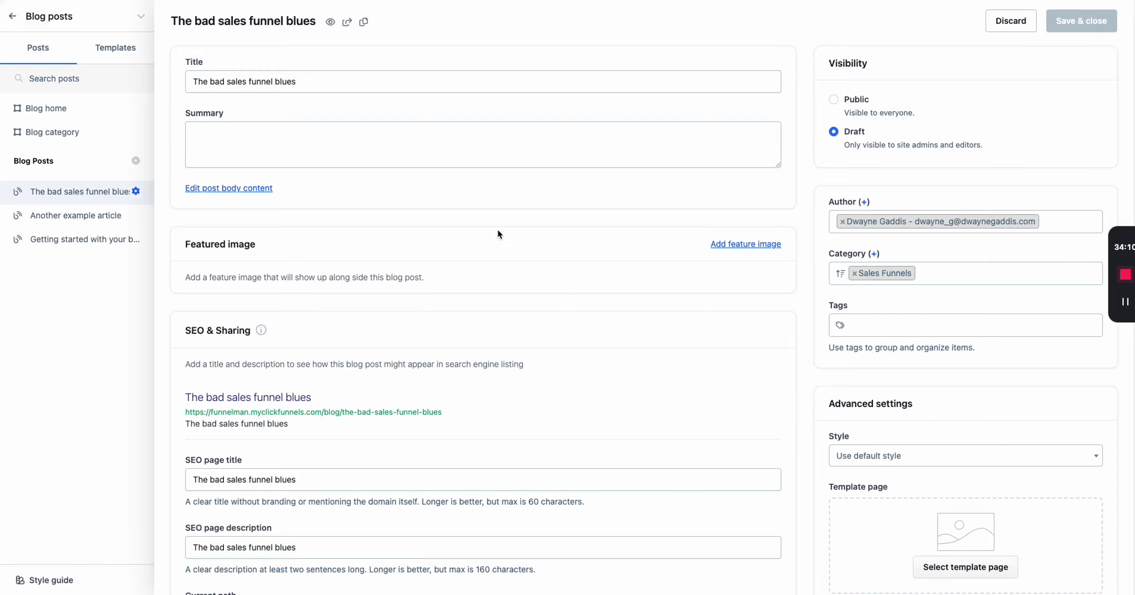
scroll(508, 253, "down", 4)
scroll(507, 252, "up", 3)
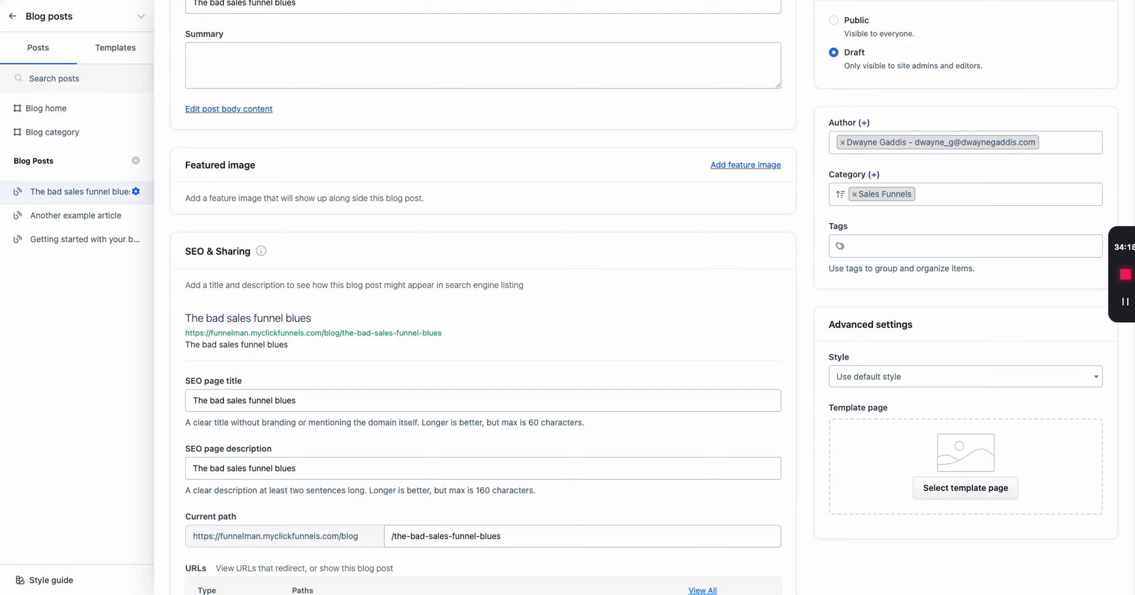
scroll(502, 260, "up", 2)
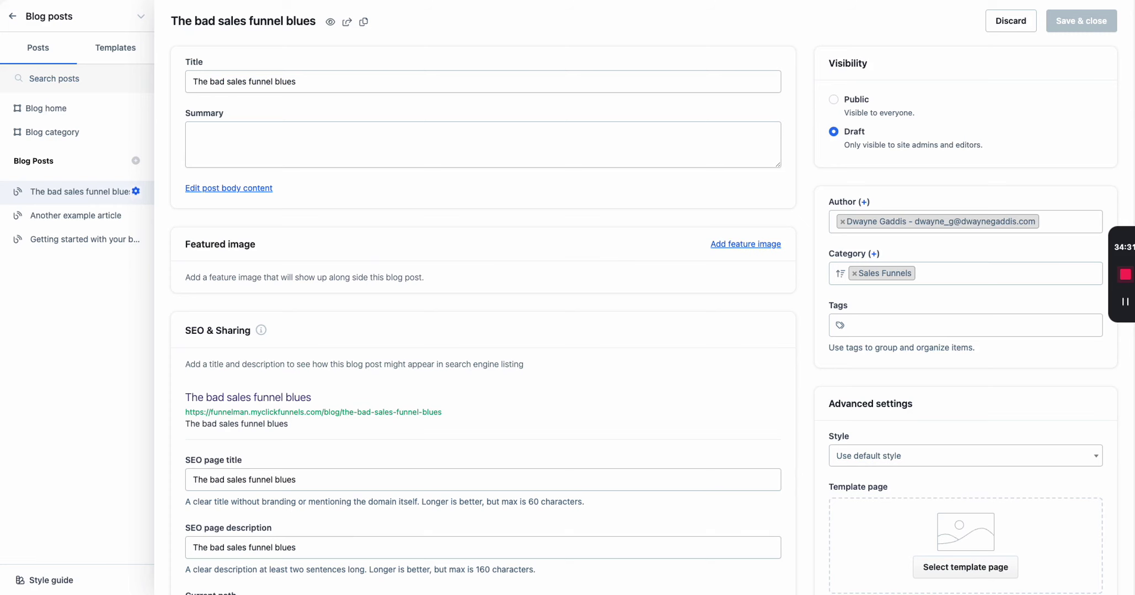
key("super+Tab")
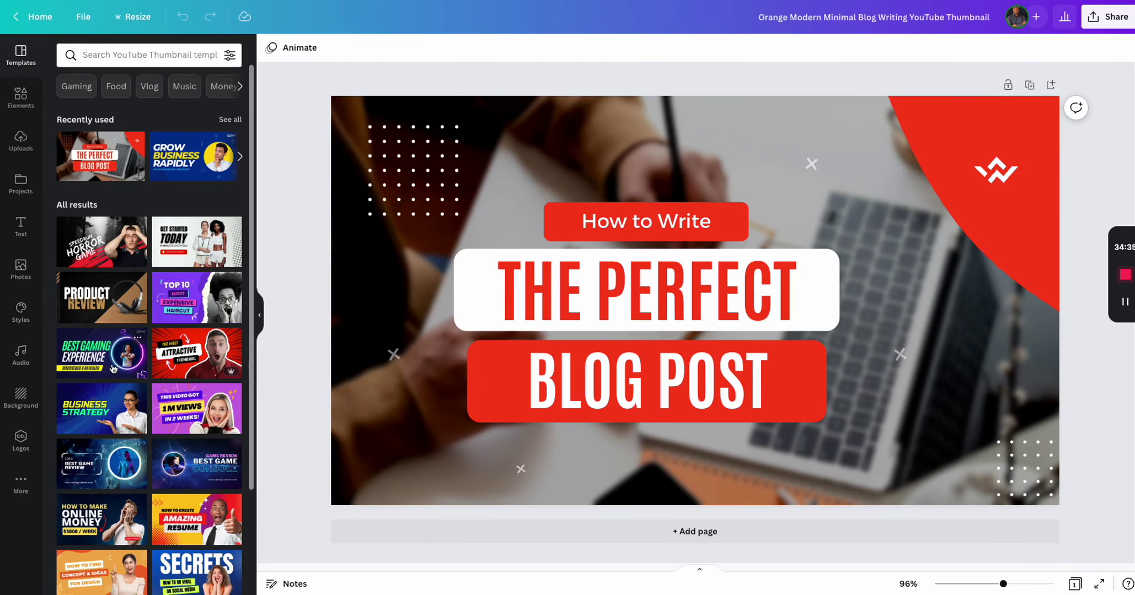
- Select the How to Write text on the Canva thumbnail and browse the YouTube thumbnail templates
scroll(156, 383, "down", 4)
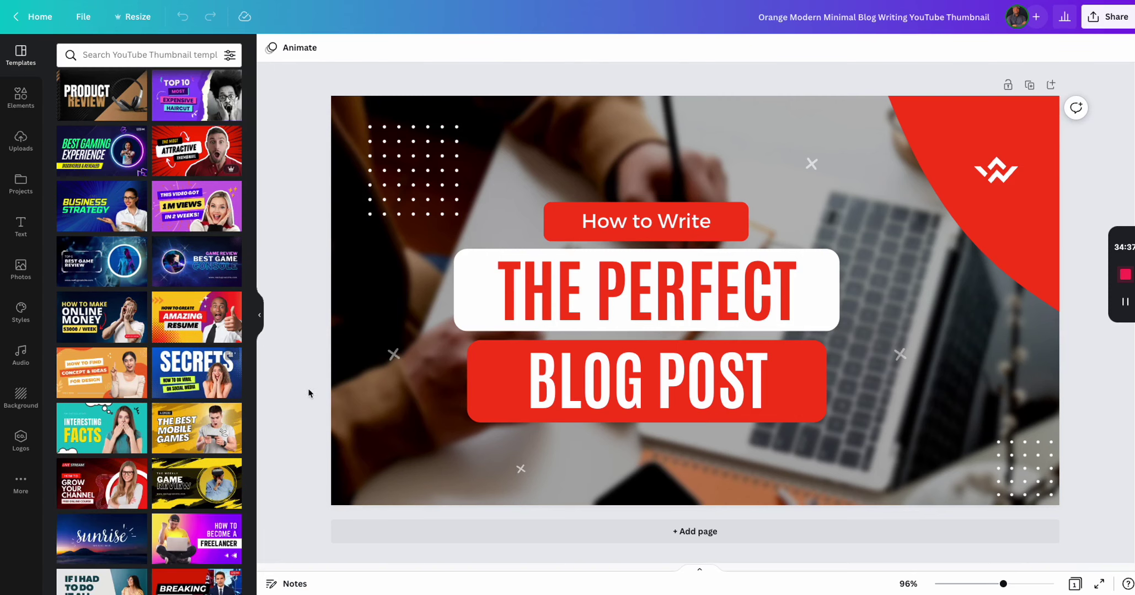
double_click(630, 219)
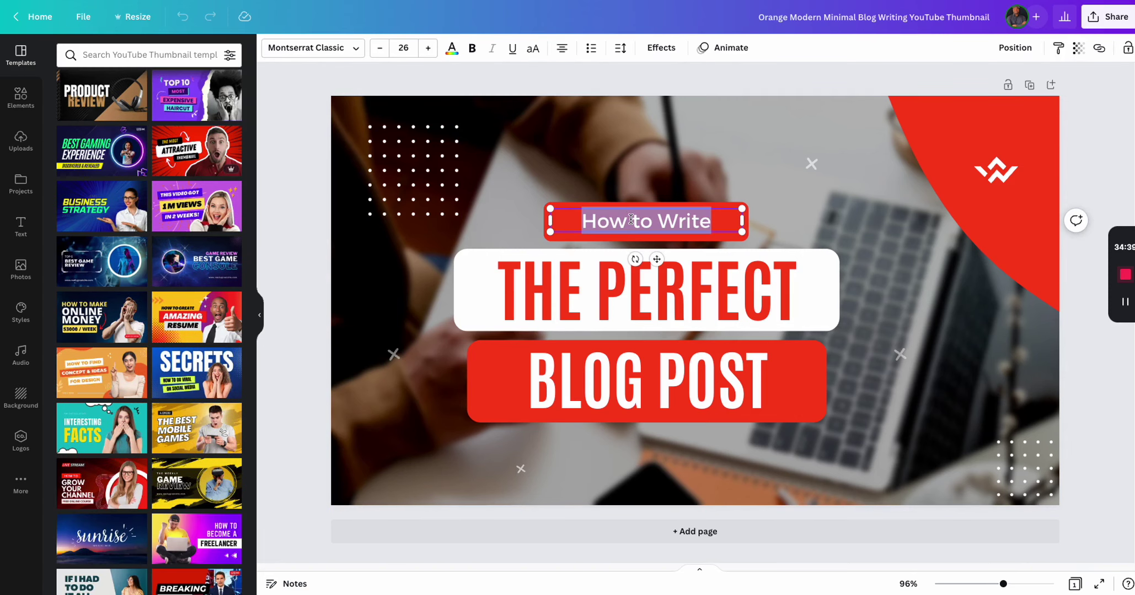
scroll(112, 437, "down", 9)
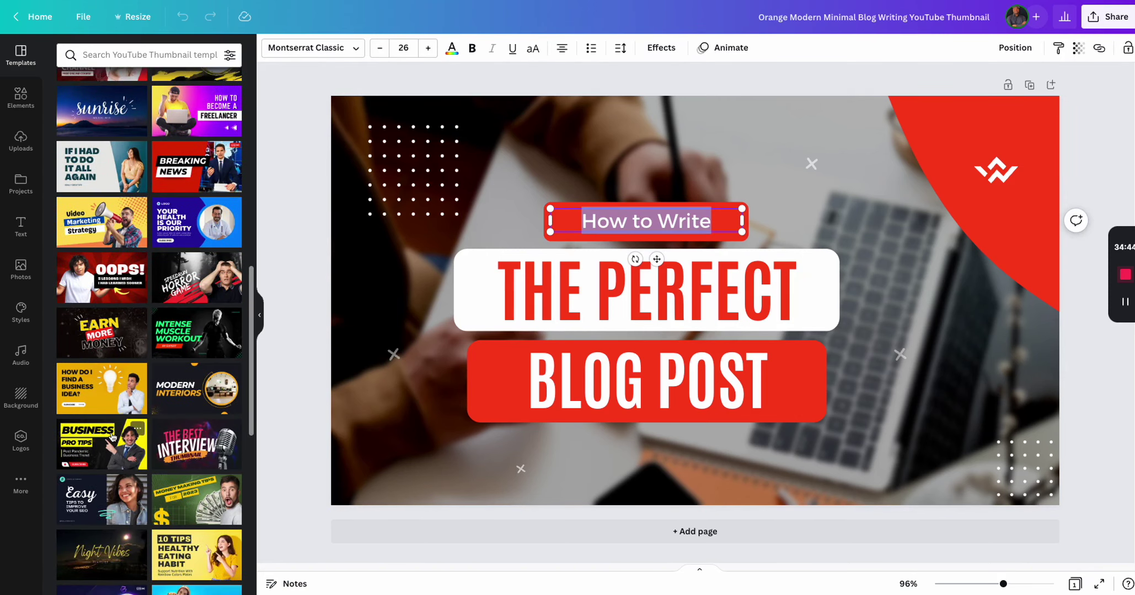
scroll(112, 437, "down", 3)
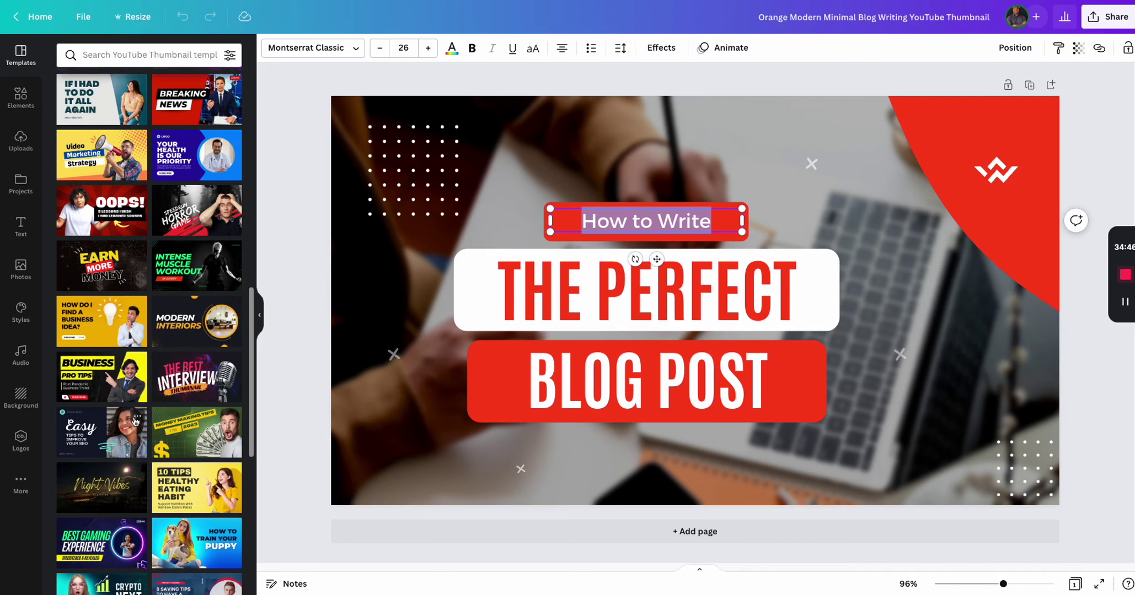
scroll(135, 422, "down", 1)
scroll(145, 422, "down", 1)
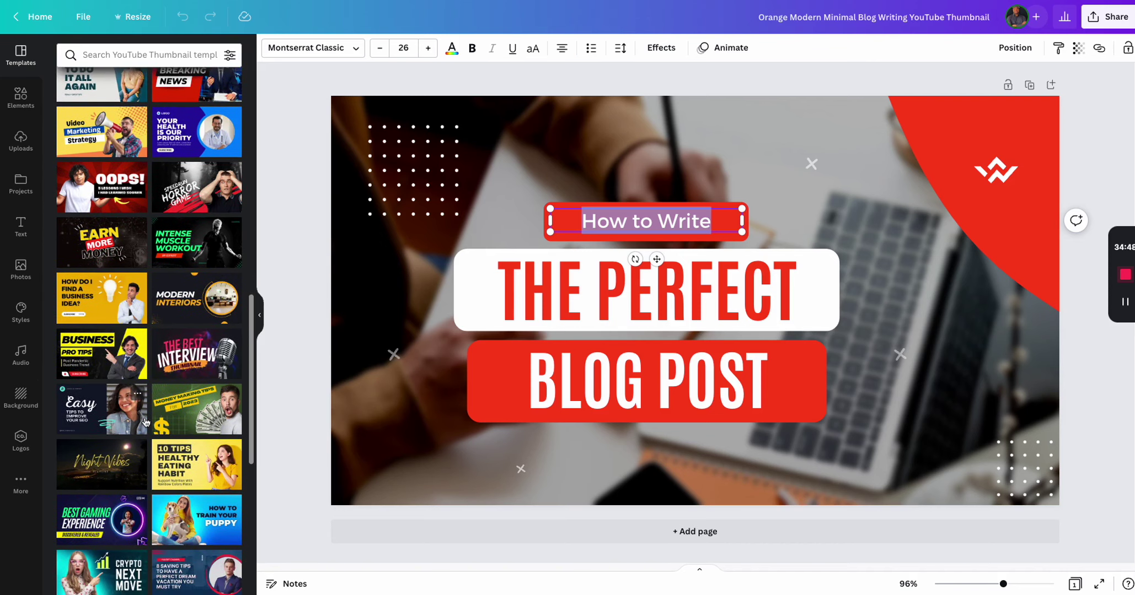
scroll(145, 422, "down", 6)
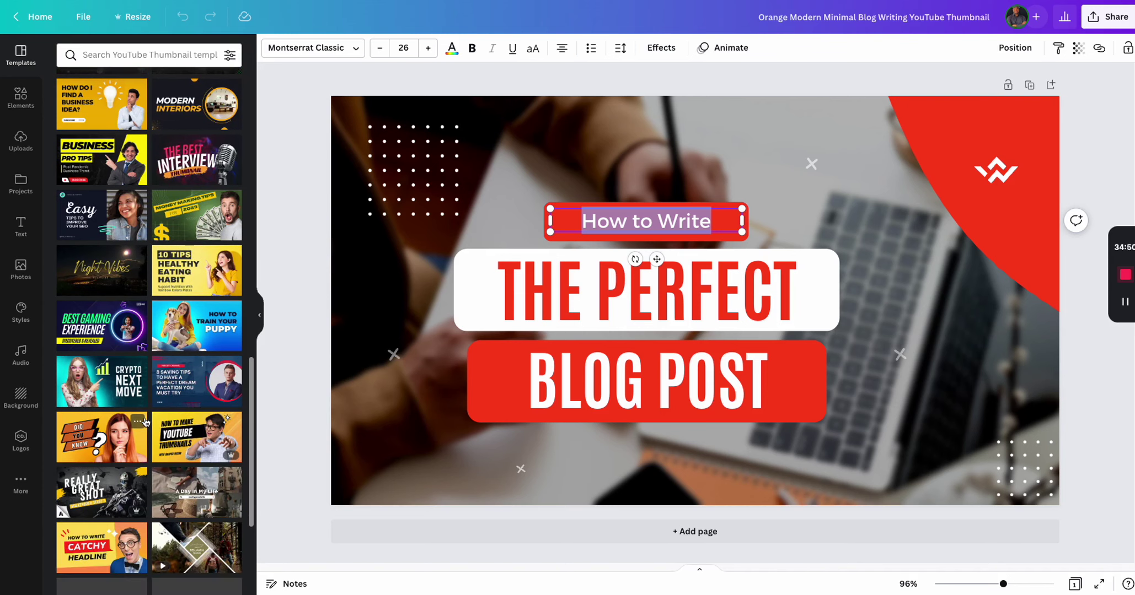
scroll(145, 422, "down", 10)
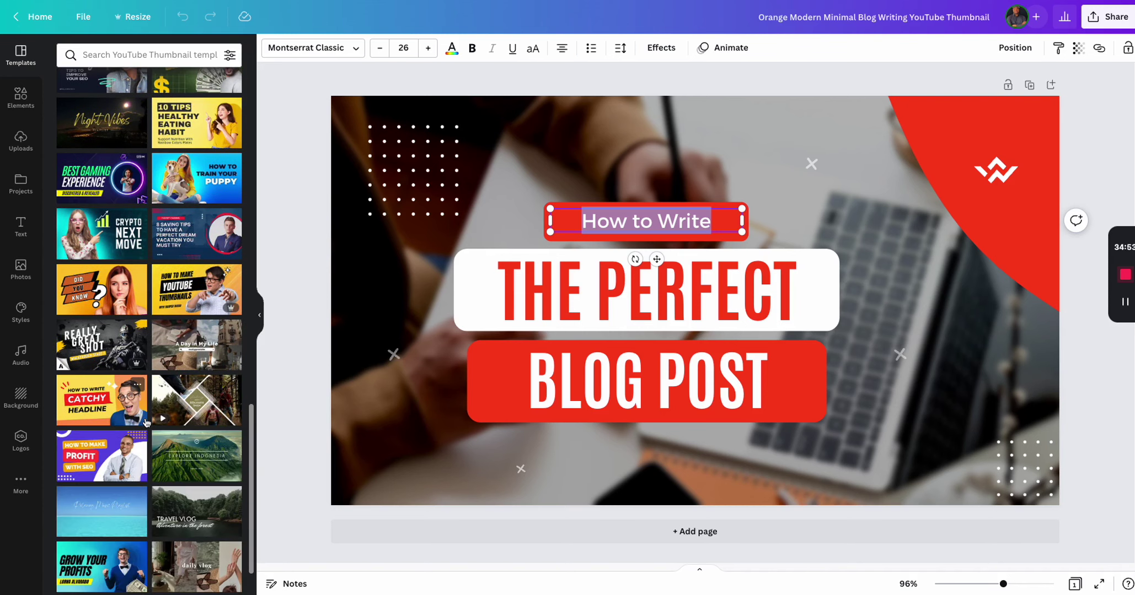
scroll(145, 423, "down", 11)
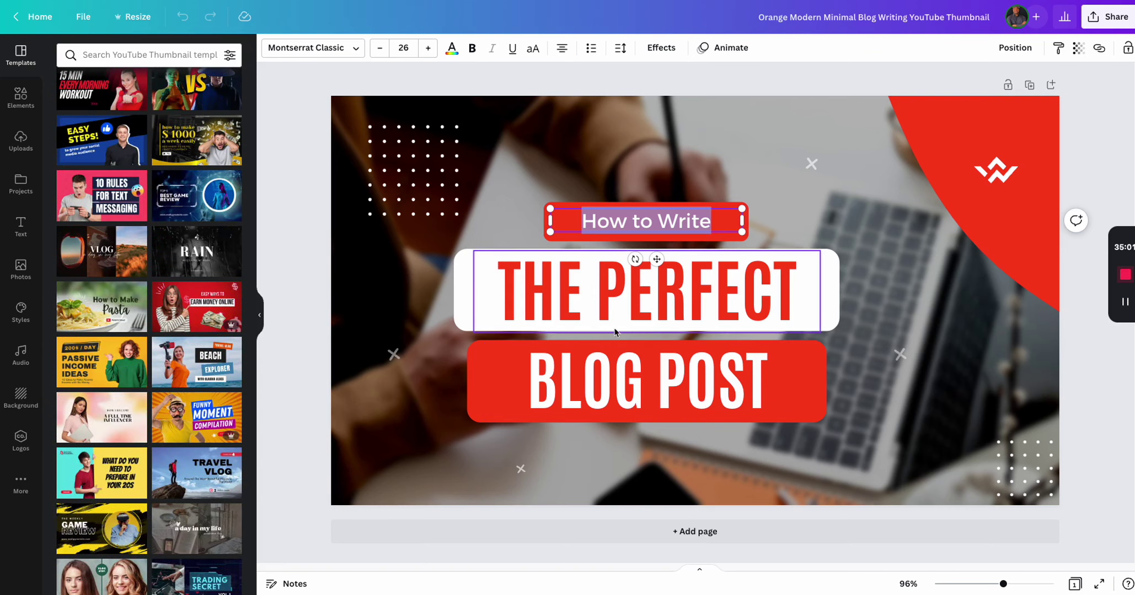
- Replace THE PERFECT with THE BAD and nudge its white box slightly
left_click(645, 289)
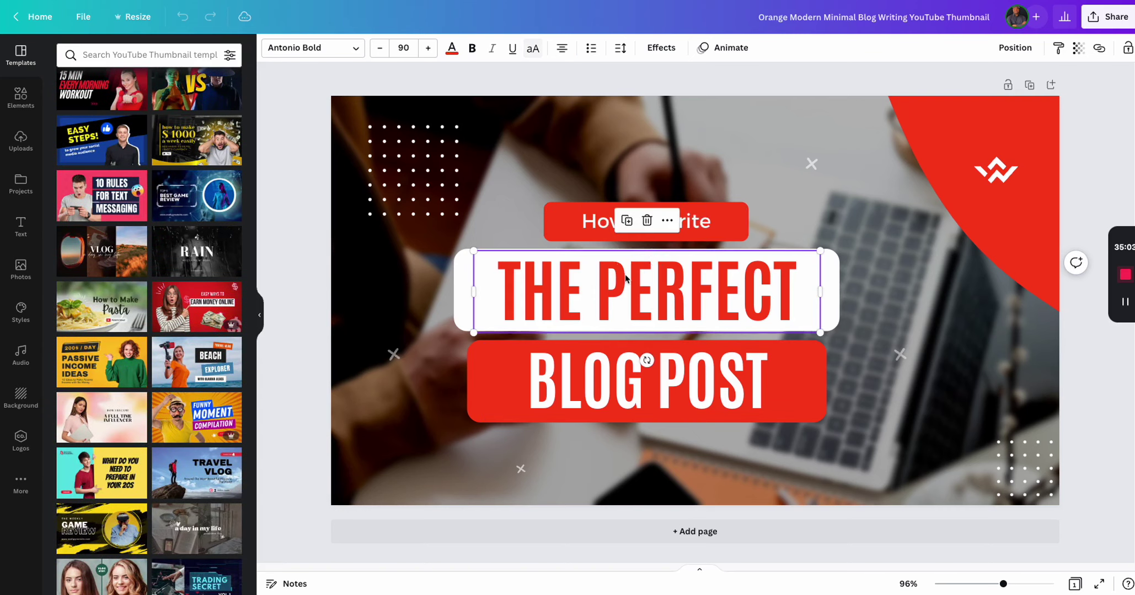
double_click(645, 290)
type("THE BAD")
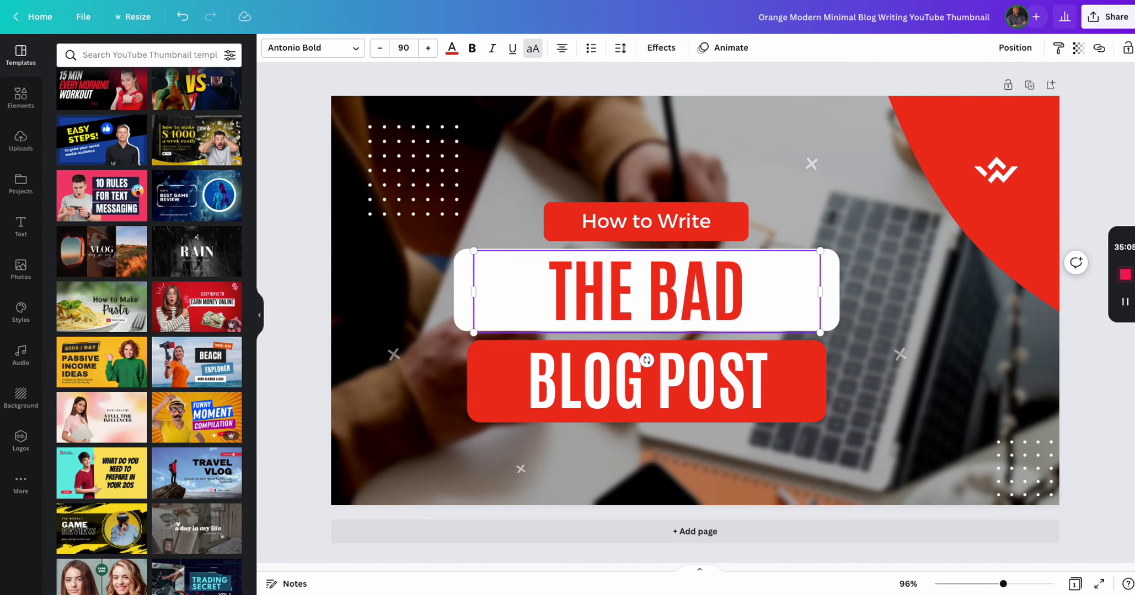
left_click(515, 266)
left_click(489, 267, "shift")
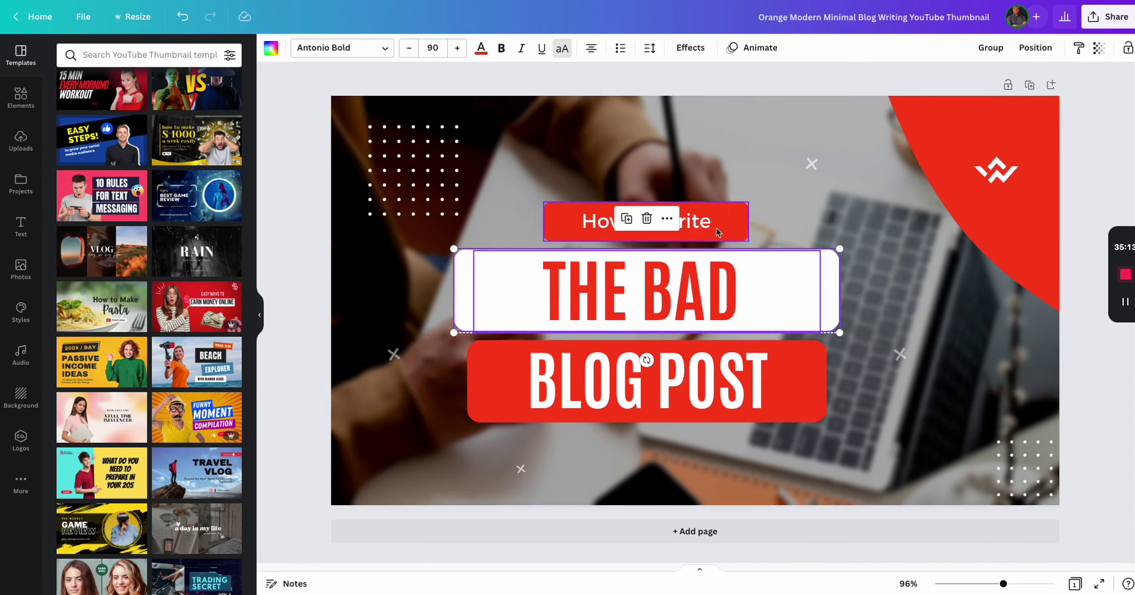
left_click_drag(626, 293, 634, 302)
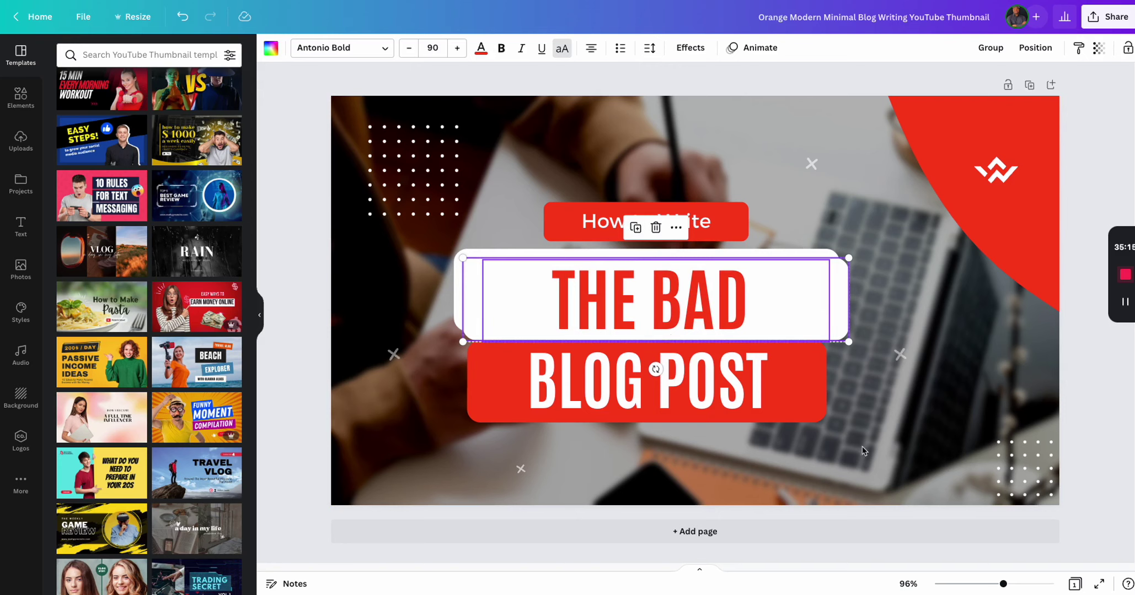
- Move the BLOG POST box down, delete How to Write, and reposition THE BAD
left_click_drag(664, 368, 664, 418)
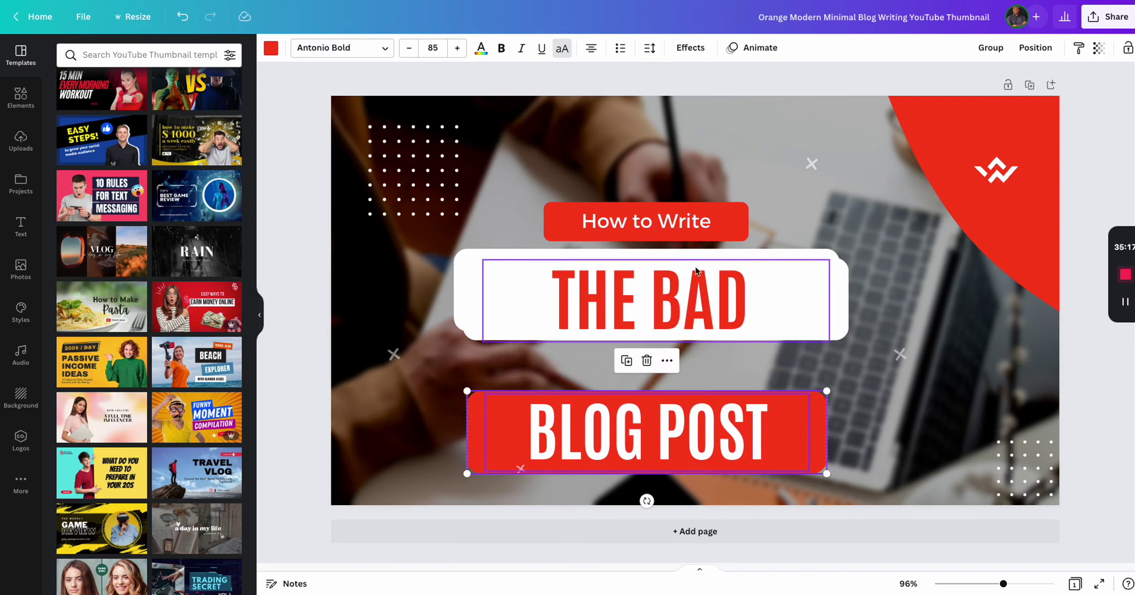
left_click(571, 212)
key("Delete")
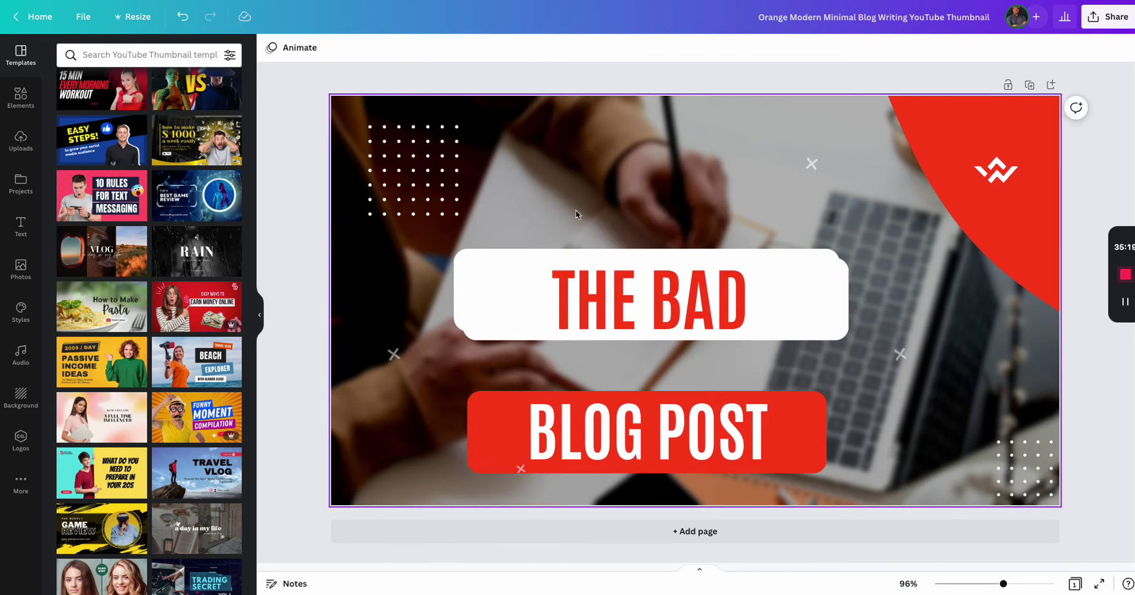
left_click(775, 307)
left_click_drag(775, 306, 770, 304)
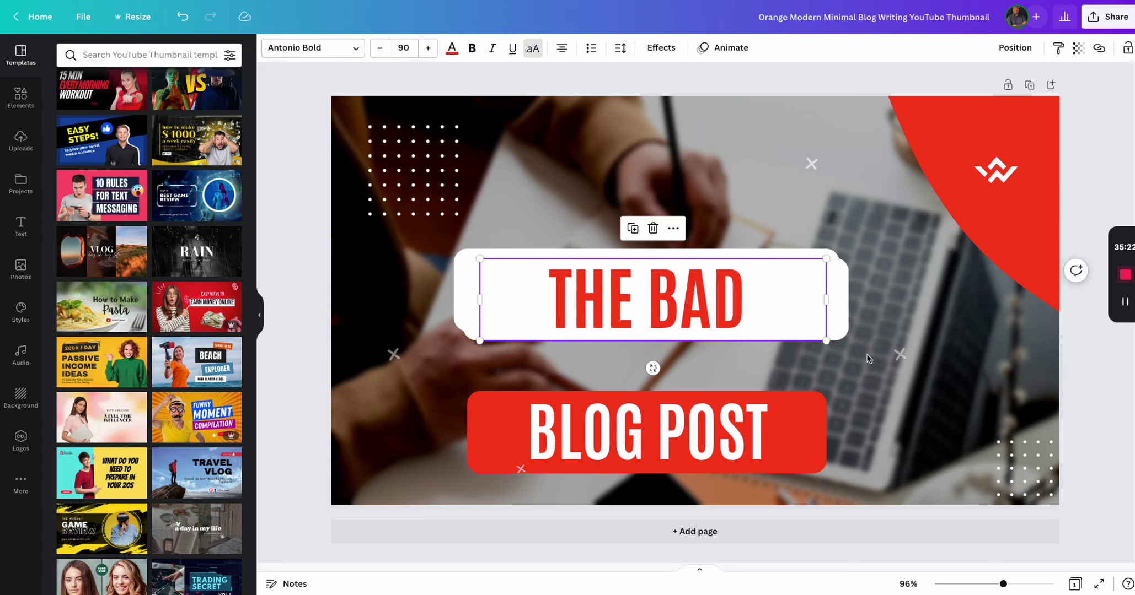
left_click(815, 331, "shift")
left_click_drag(815, 331, 833, 227)
- Duplicate the white box and text to add a SALES FUNNEL line
left_click(843, 324)
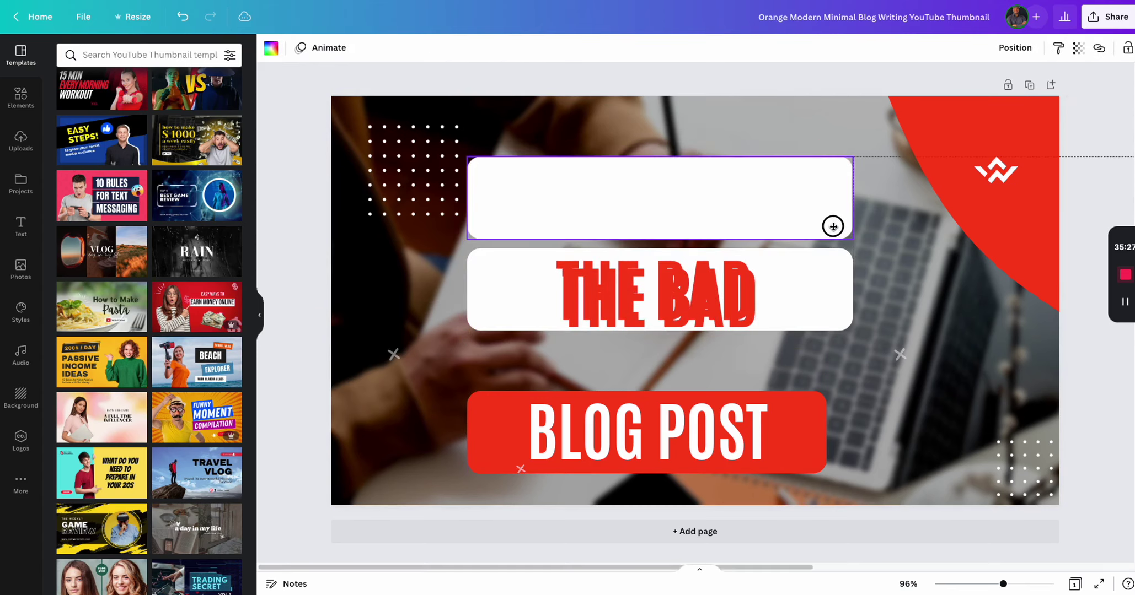
left_click(746, 281)
left_click_drag(746, 281, 717, 205)
type("SALES FUNNEL")
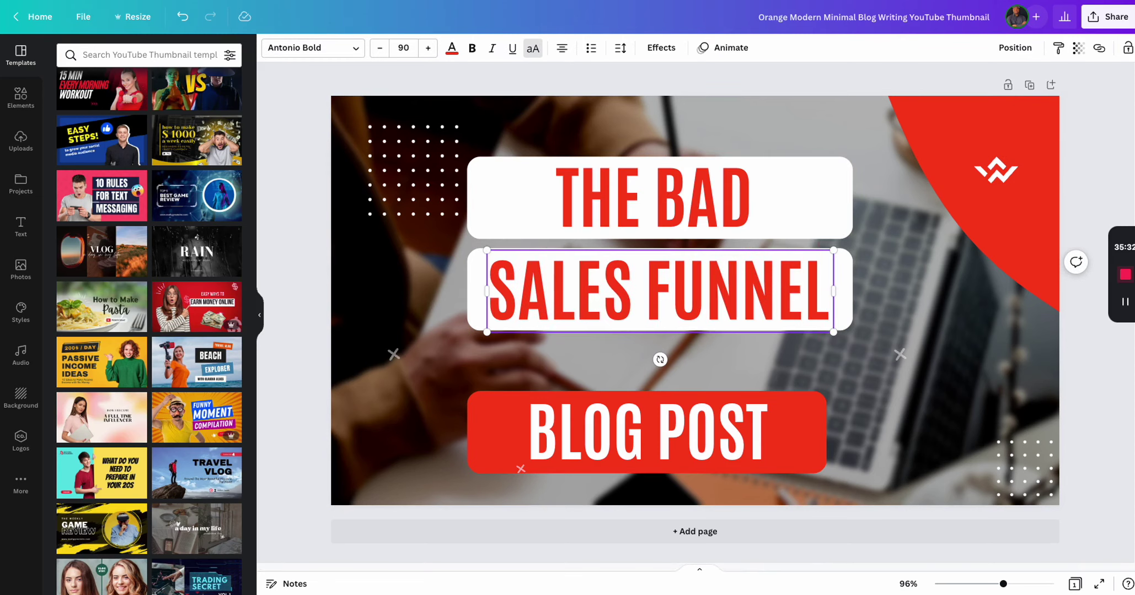
- Move the red BLOG POST box under SALES FUNNEL and retype it as BLUES
left_click(459, 416)
left_click_drag(440, 381, 545, 472)
left_click_drag(545, 472, 562, 425)
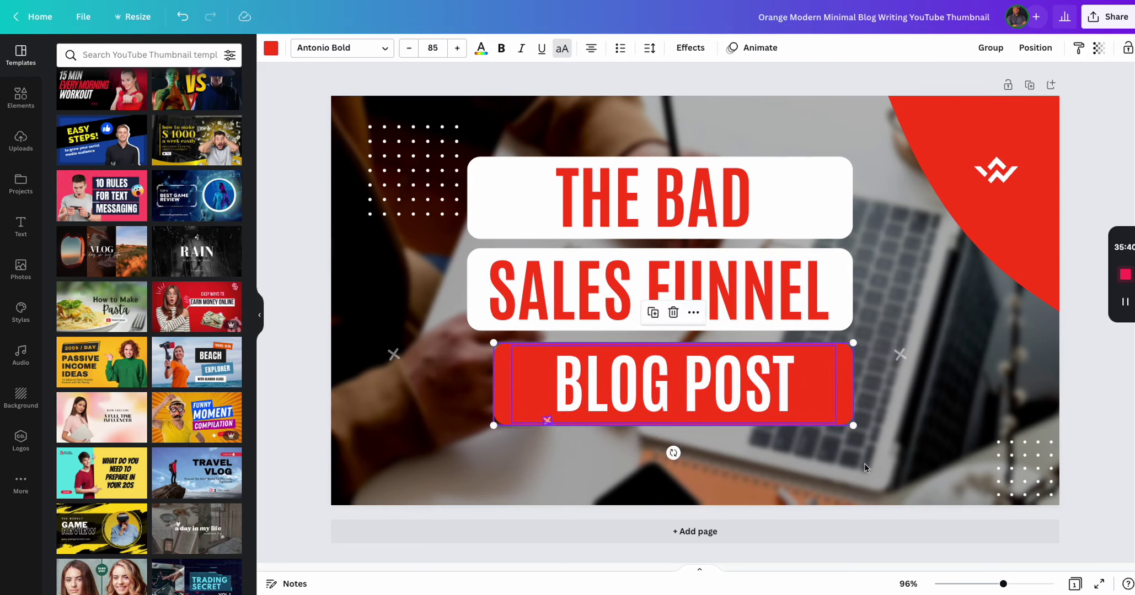
left_click(780, 397)
double_click(777, 386)
type("BLUES")
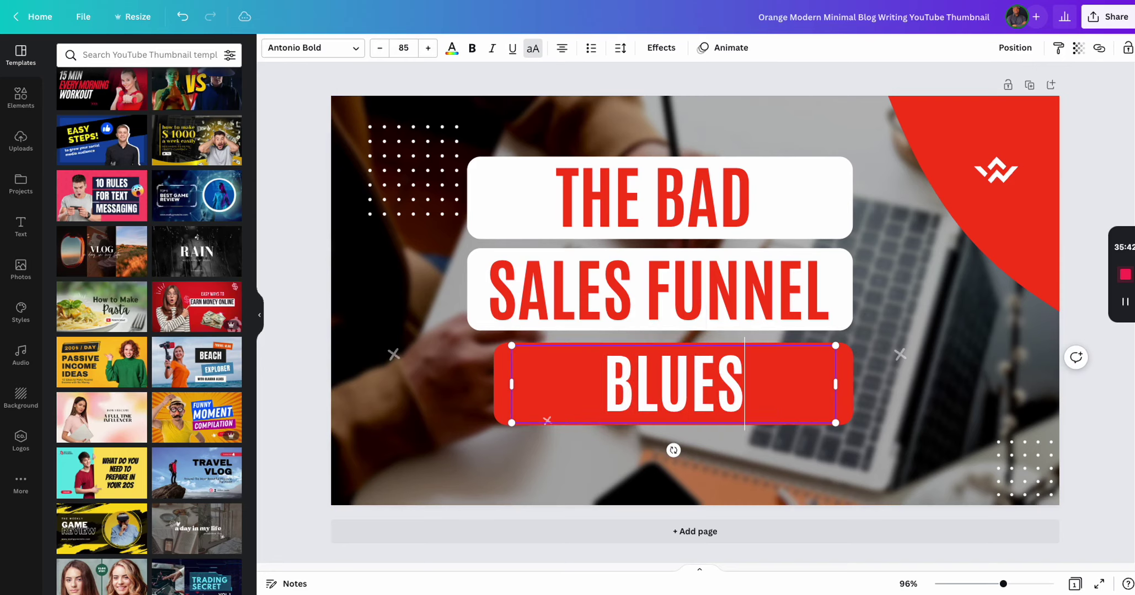